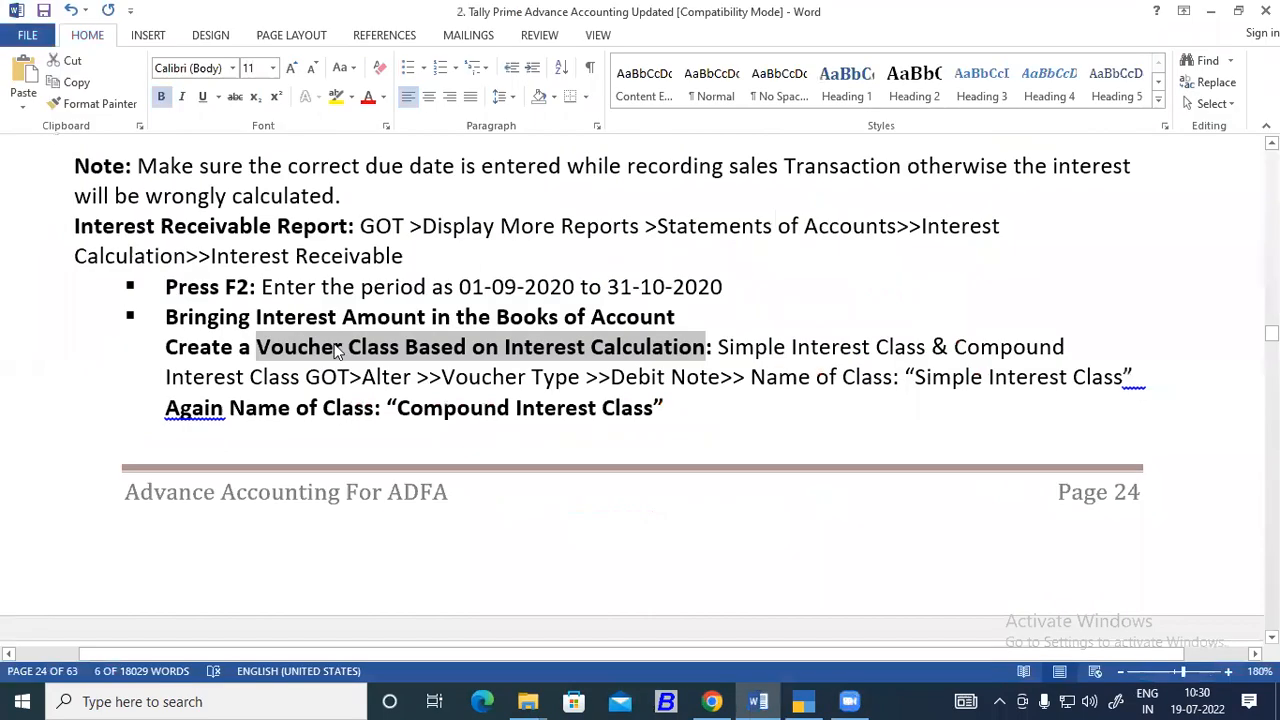
Examine the notes on the Interest Receivable report period and creating interest voucher classes under the Debit Note voucher type.
left_click(218, 258)
left_click_drag(235, 256, 385, 258)
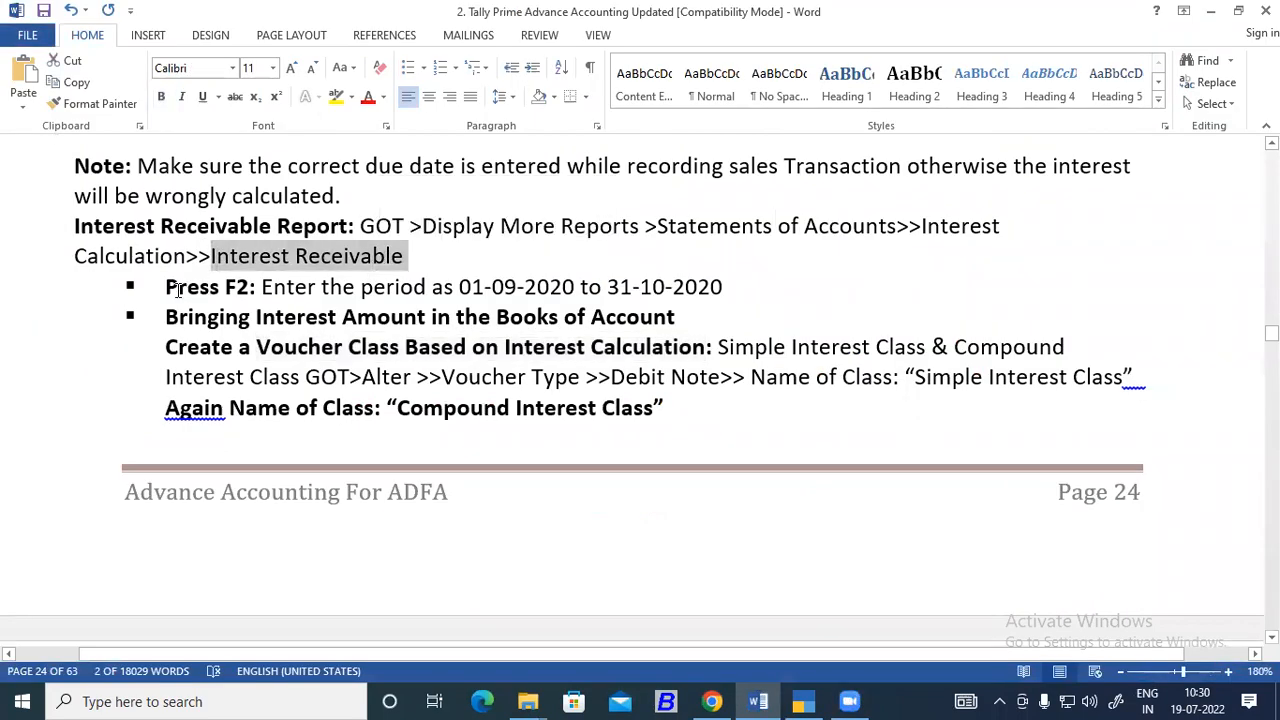
left_click_drag(179, 288, 224, 290)
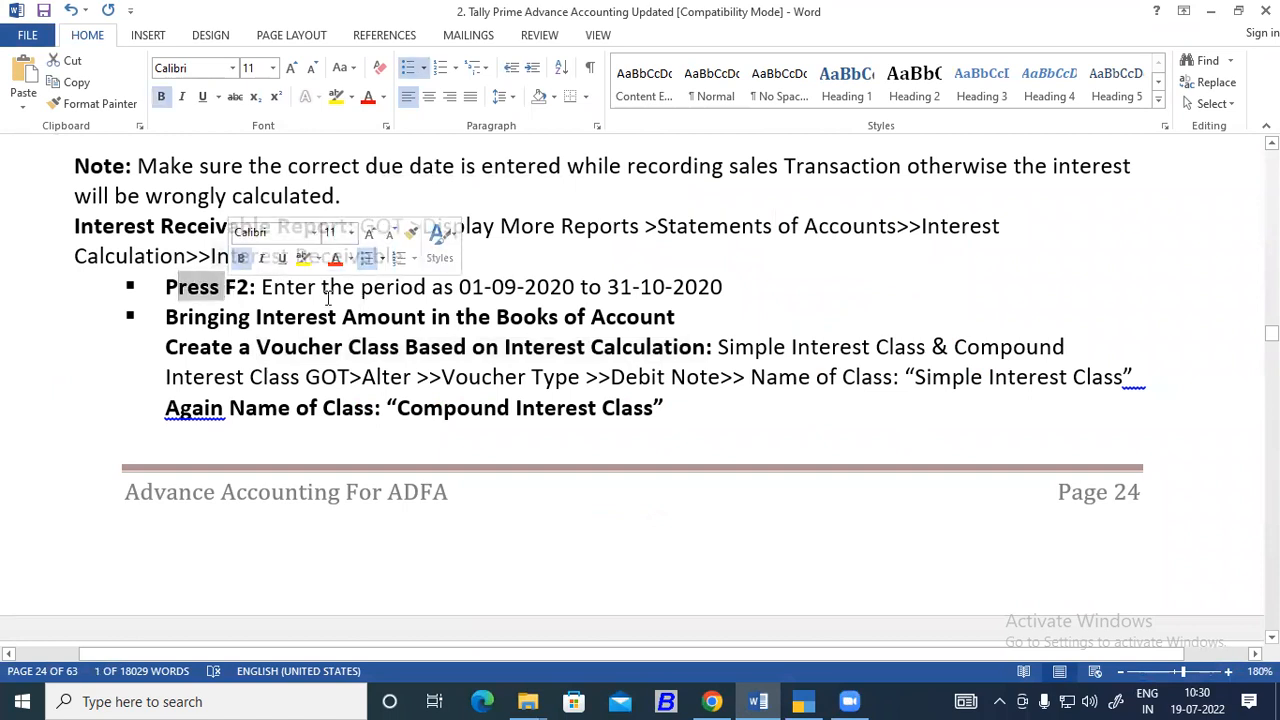
left_click_drag(484, 288, 168, 290)
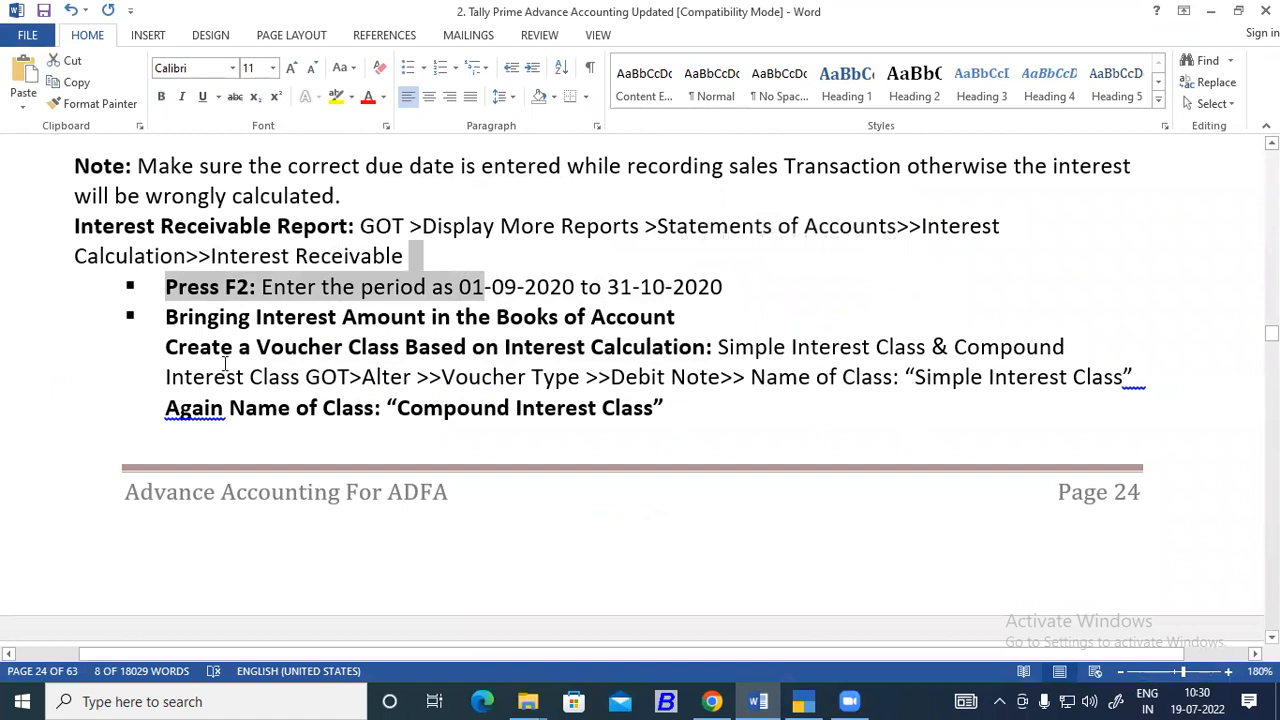
scroll(228, 365, "down", 1)
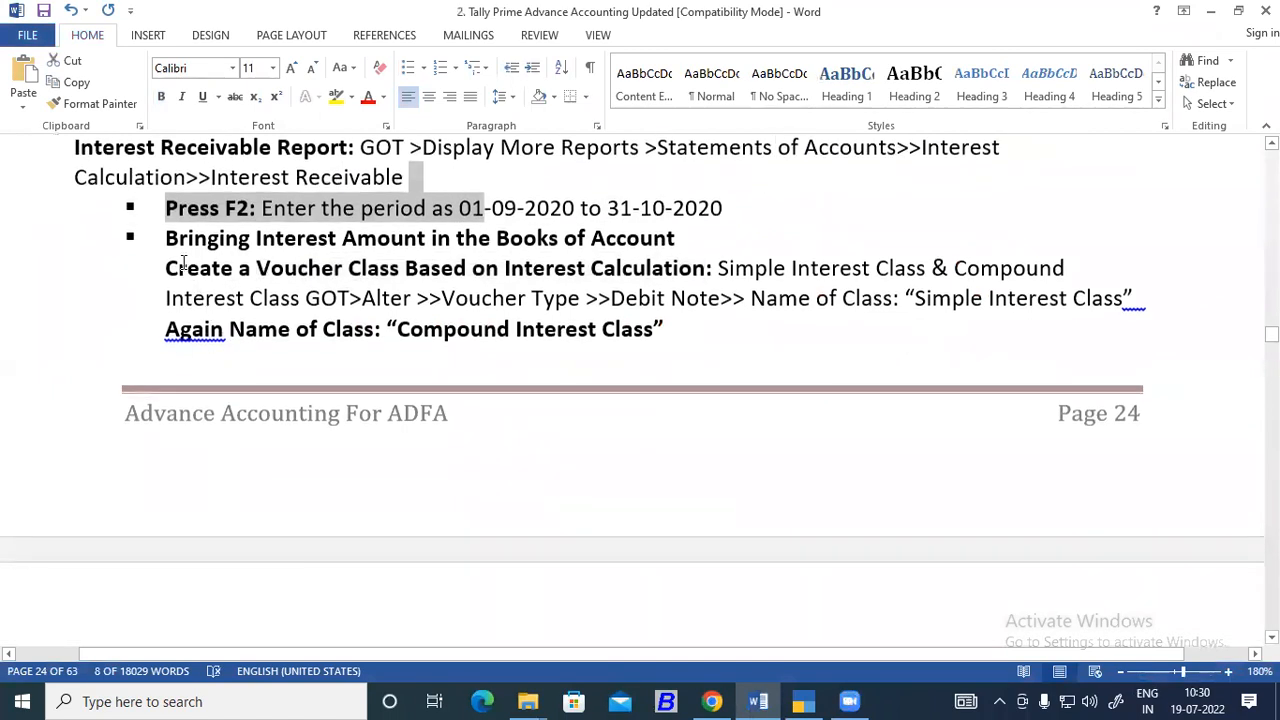
left_click_drag(170, 240, 676, 240)
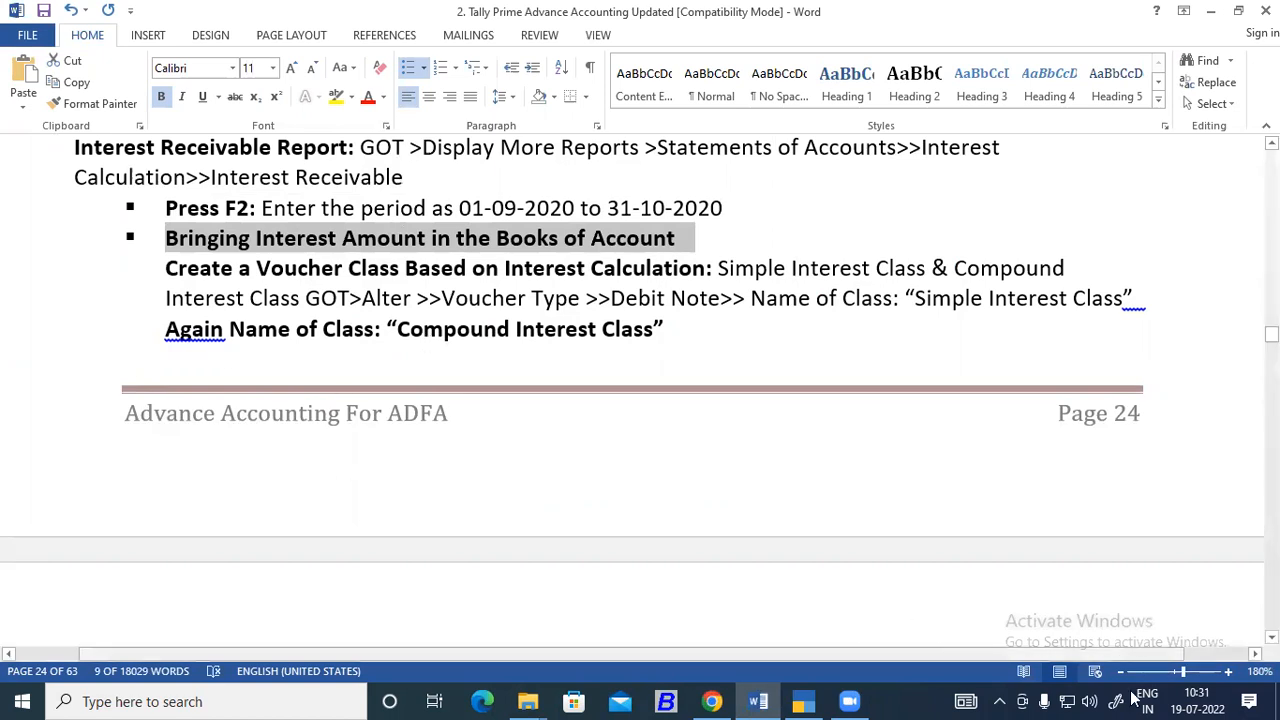
left_click(1229, 672)
left_click(1229, 672)
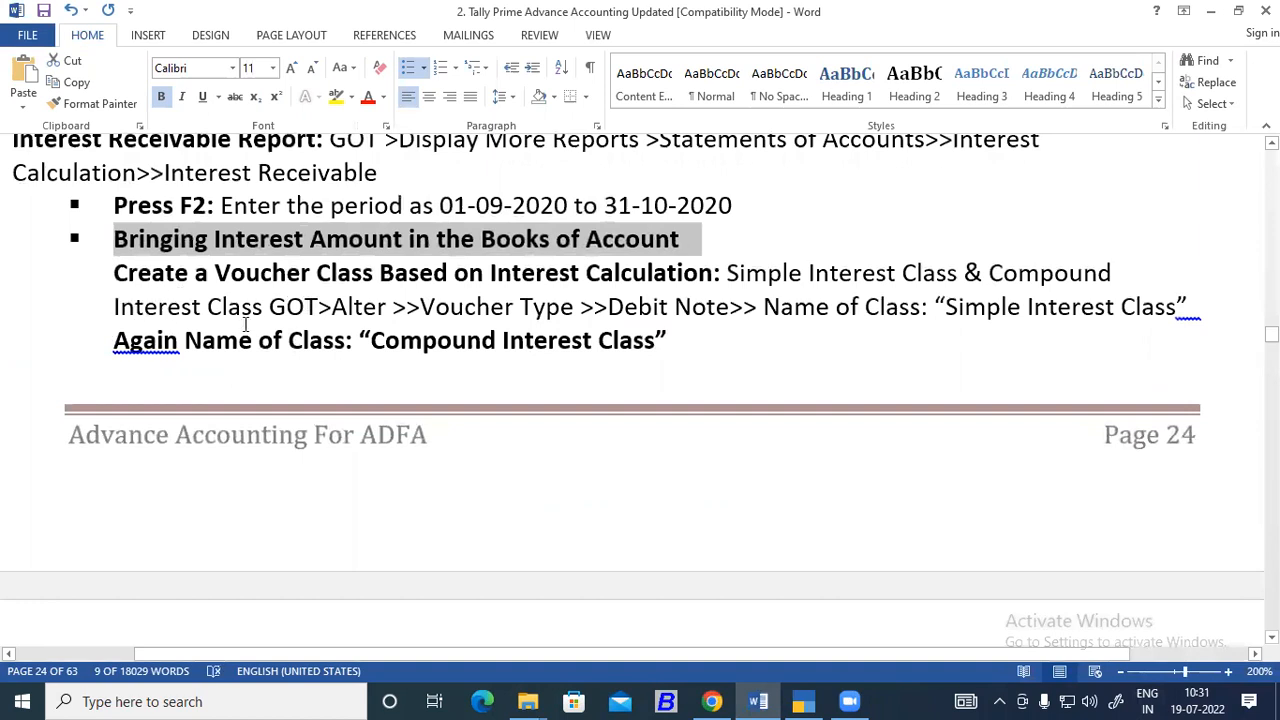
left_click(273, 306)
left_click_drag(280, 306, 760, 307)
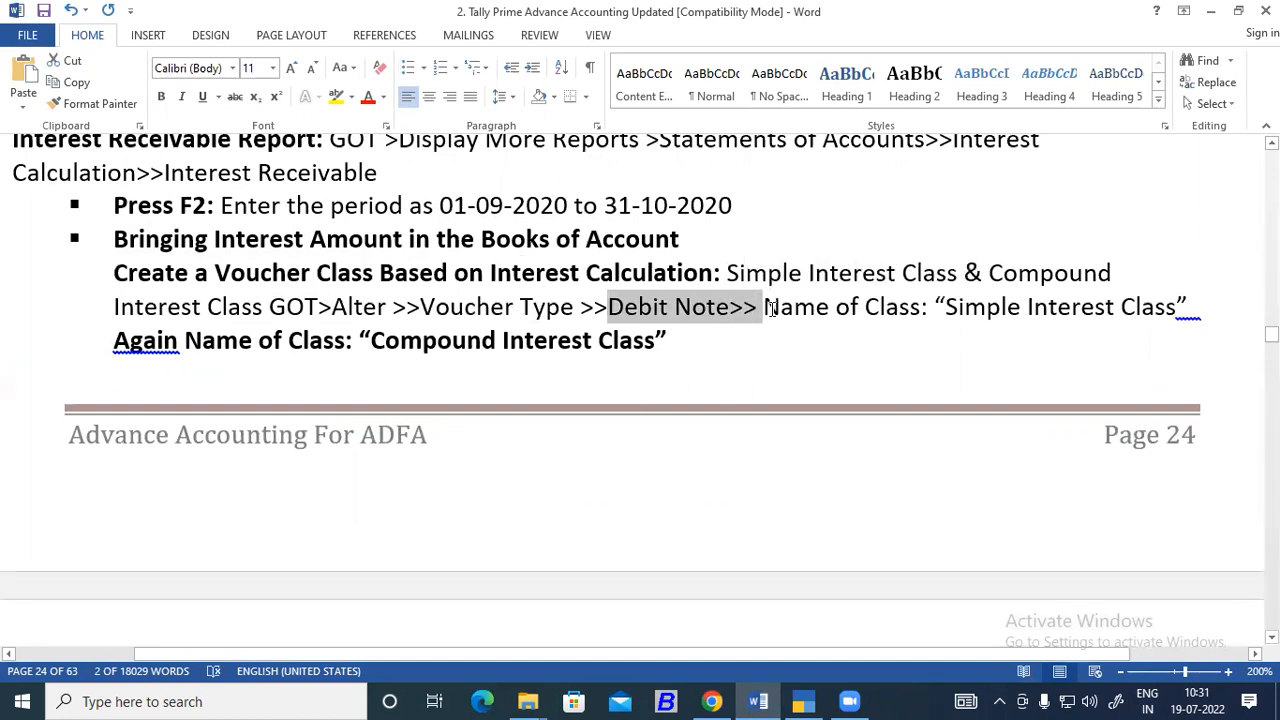
left_click_drag(765, 307, 900, 307)
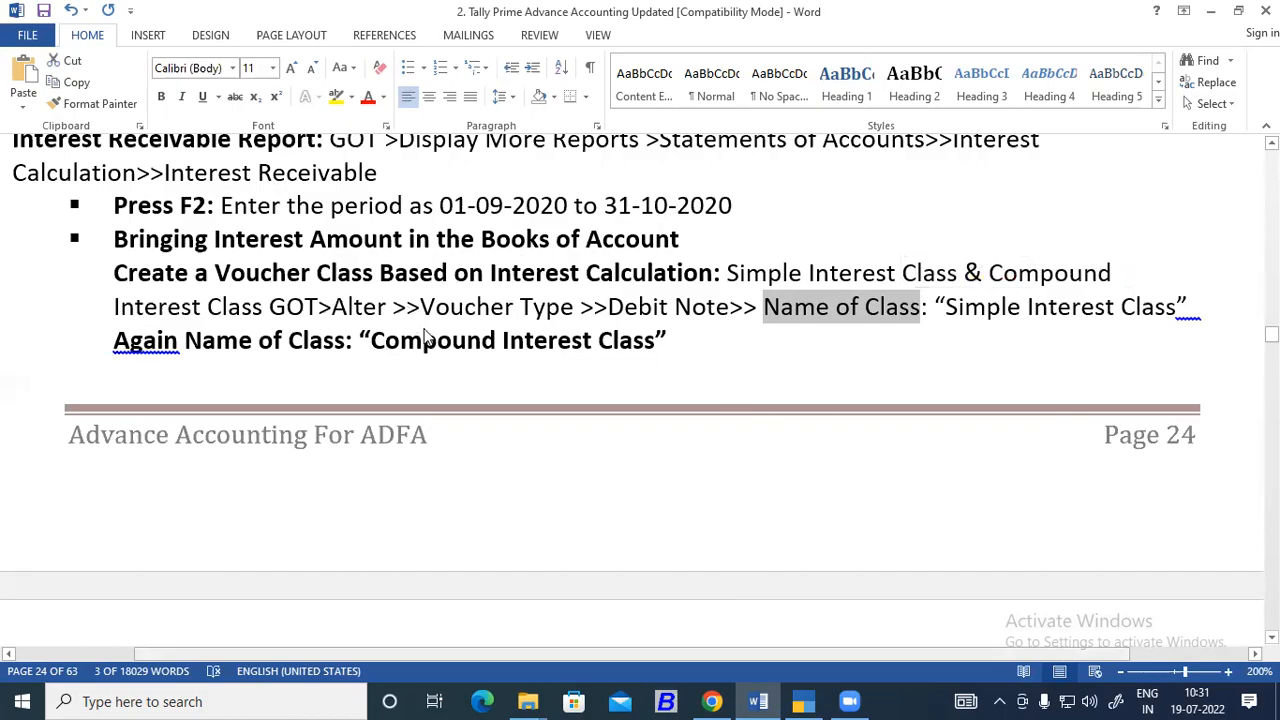
Switch to TallyPrime and go back from the Inventory Books reports to the Gateway of Tally.
key("alt+Tab")
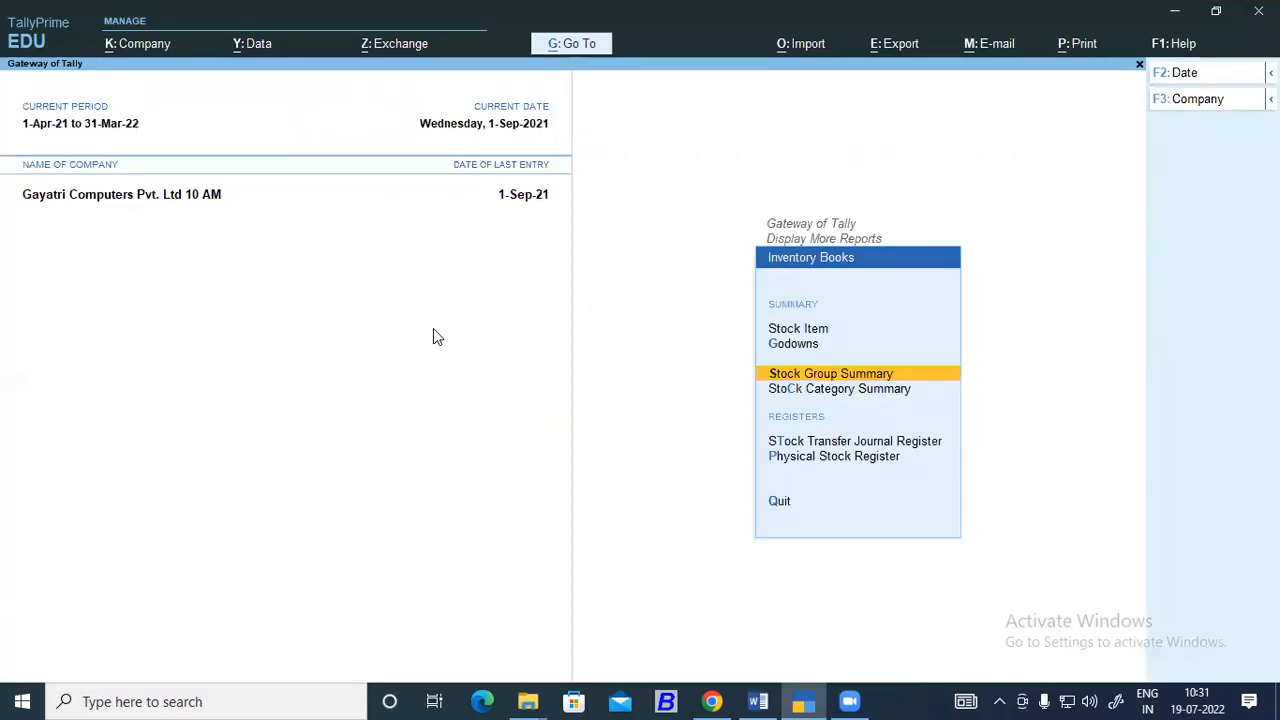
key("Escape")
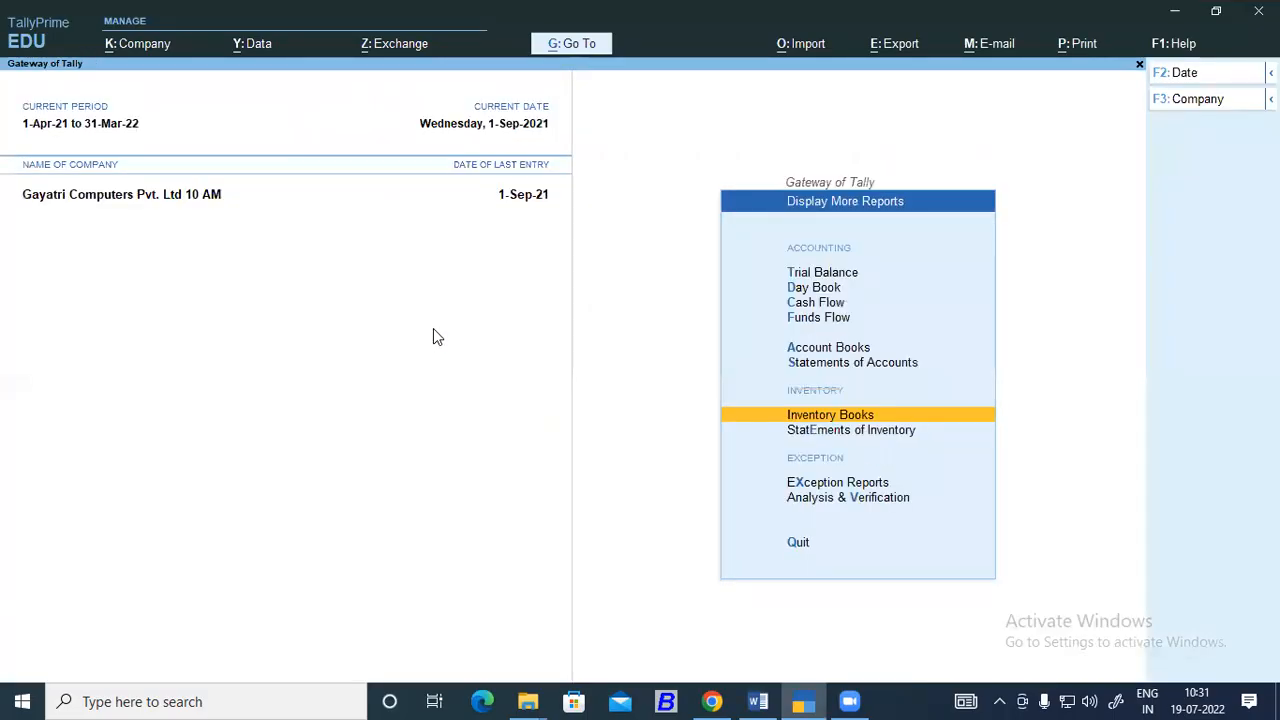
key("alt+Tab")
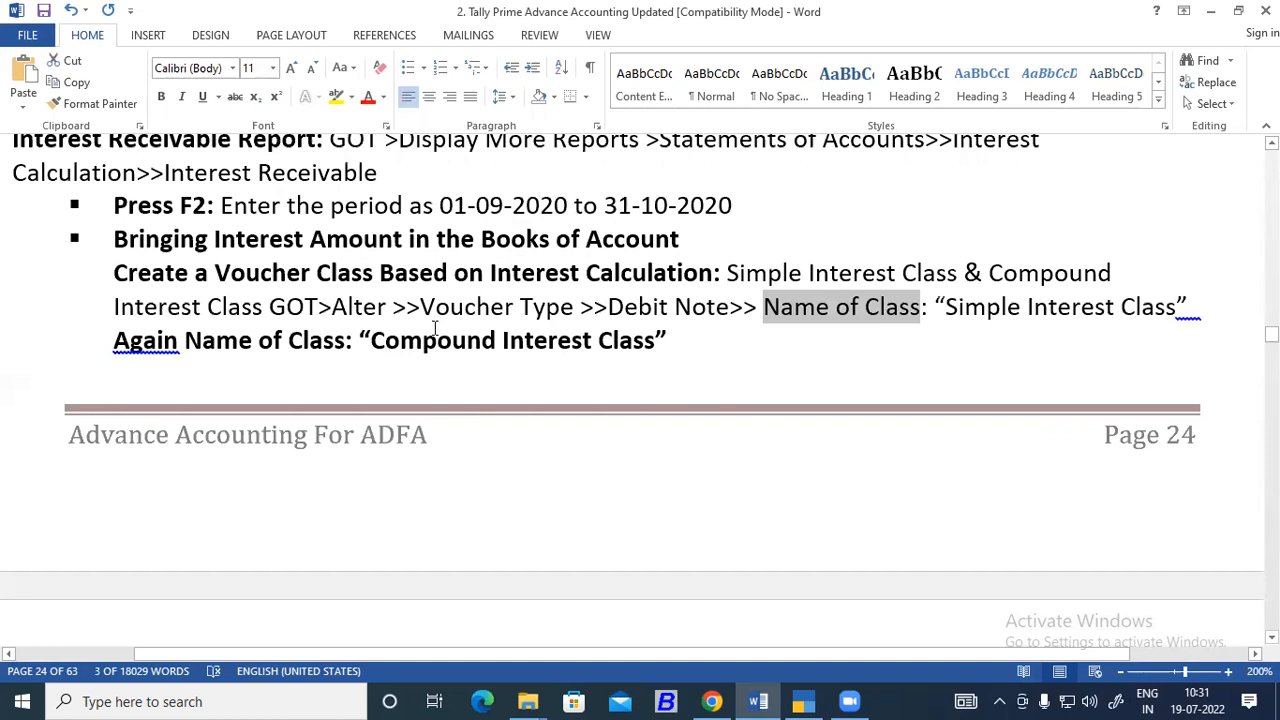
key("alt+Tab")
key("Escape")
key("Escape")
key("Escape")
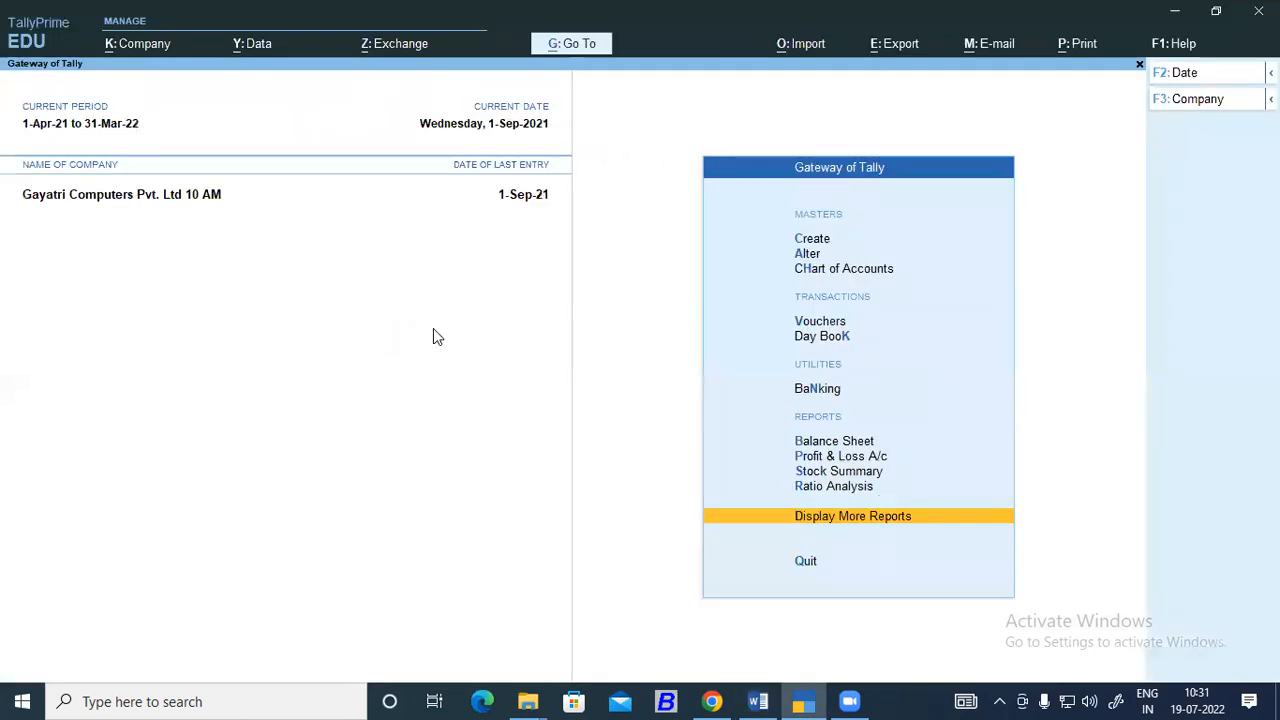
Bring up the list of voucher types for master alteration.
key("Down")
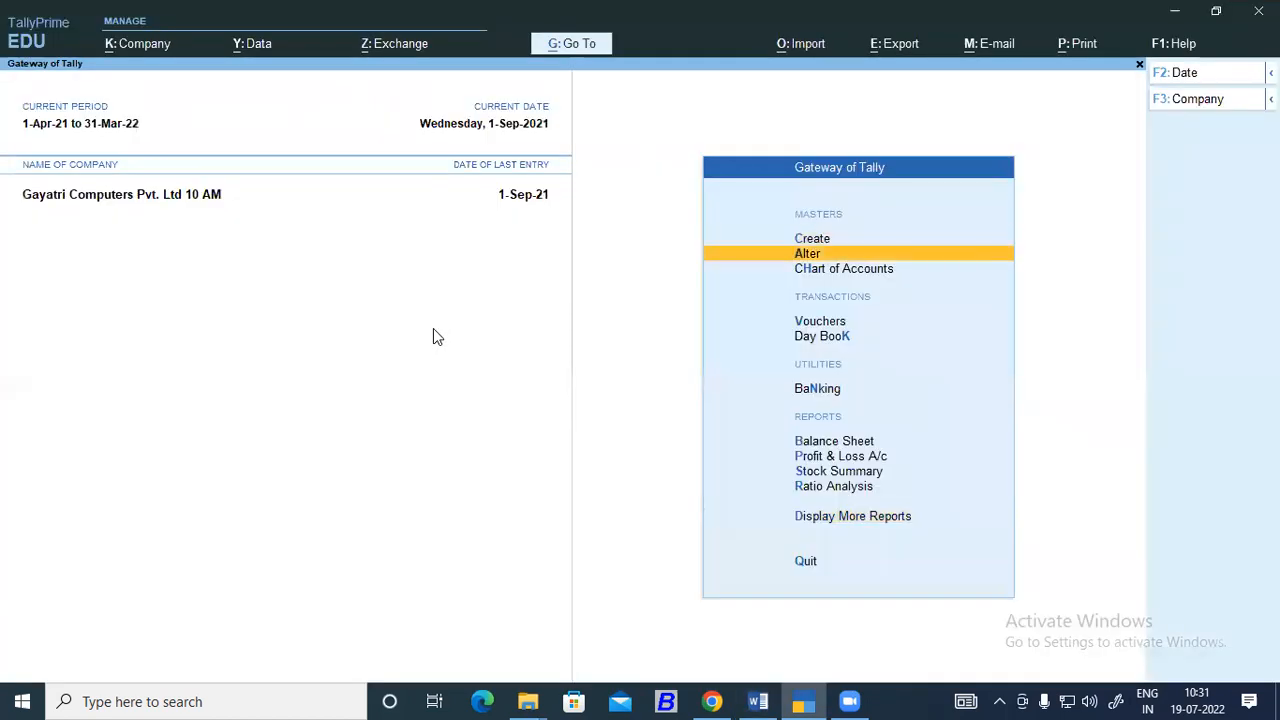
key("Return")
key("Down")
key("Down")
key("Down")
key("Down")
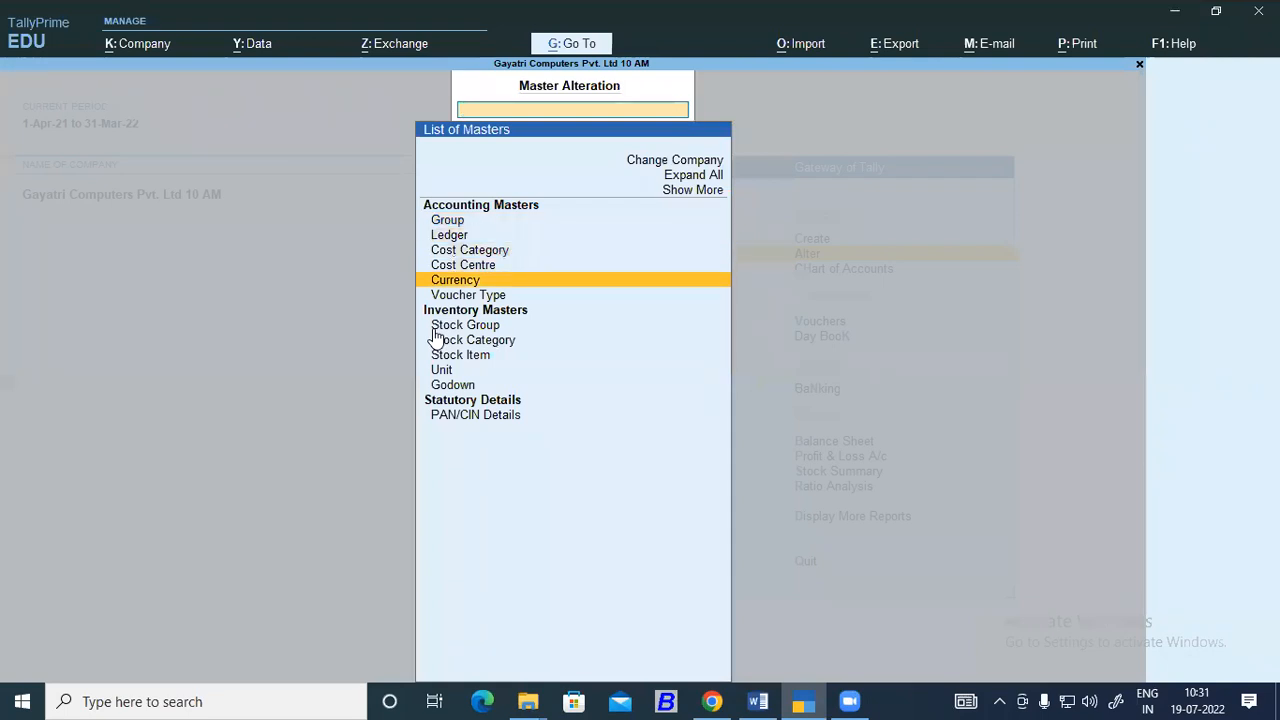
key("Down")
key("Return")
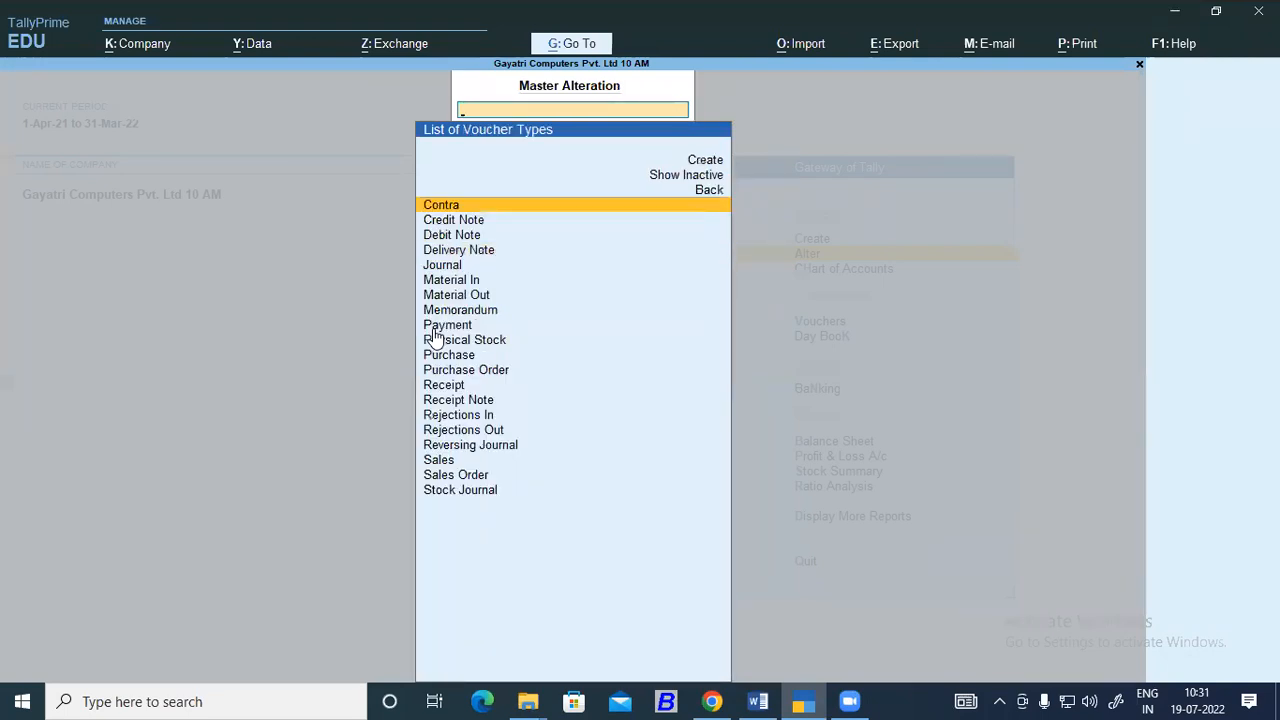
Check the notes in Word, then open the Debit Note voucher type for alteration in TallyPrime.
key("alt+Tab")
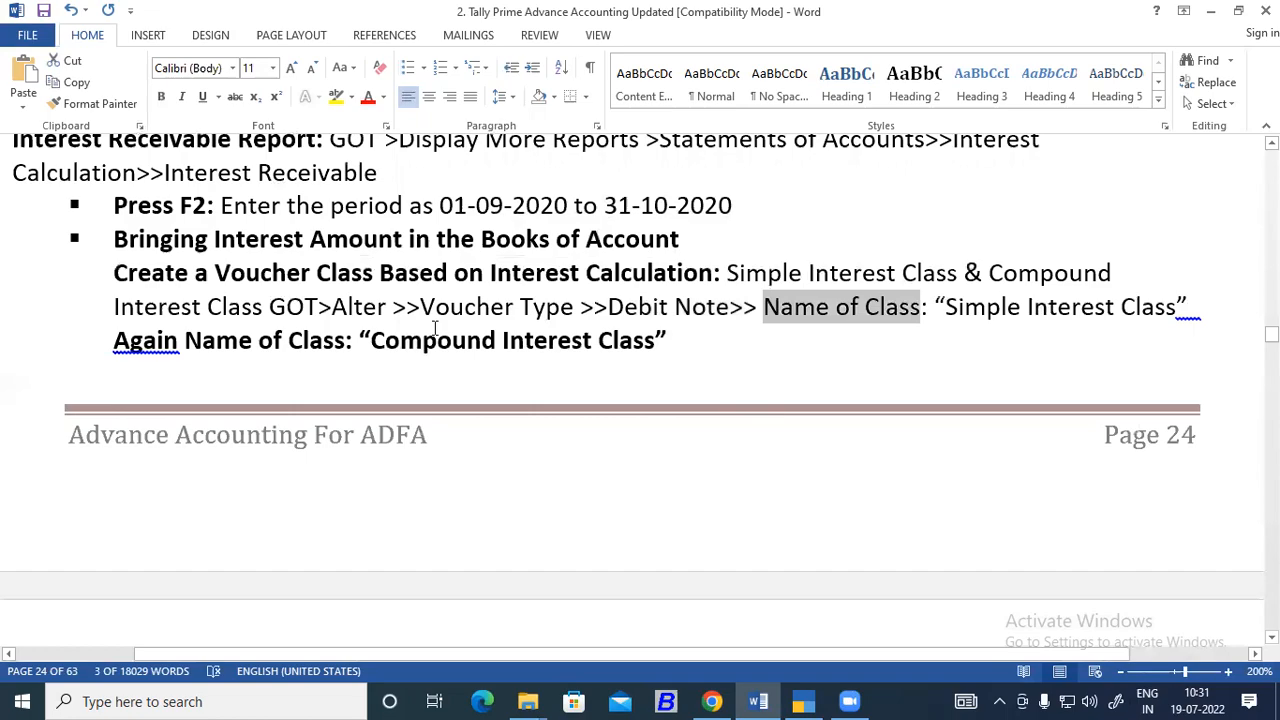
key("alt+Tab")
key("Down")
key("Down")
key("Down")
key("Up")
key("Return")
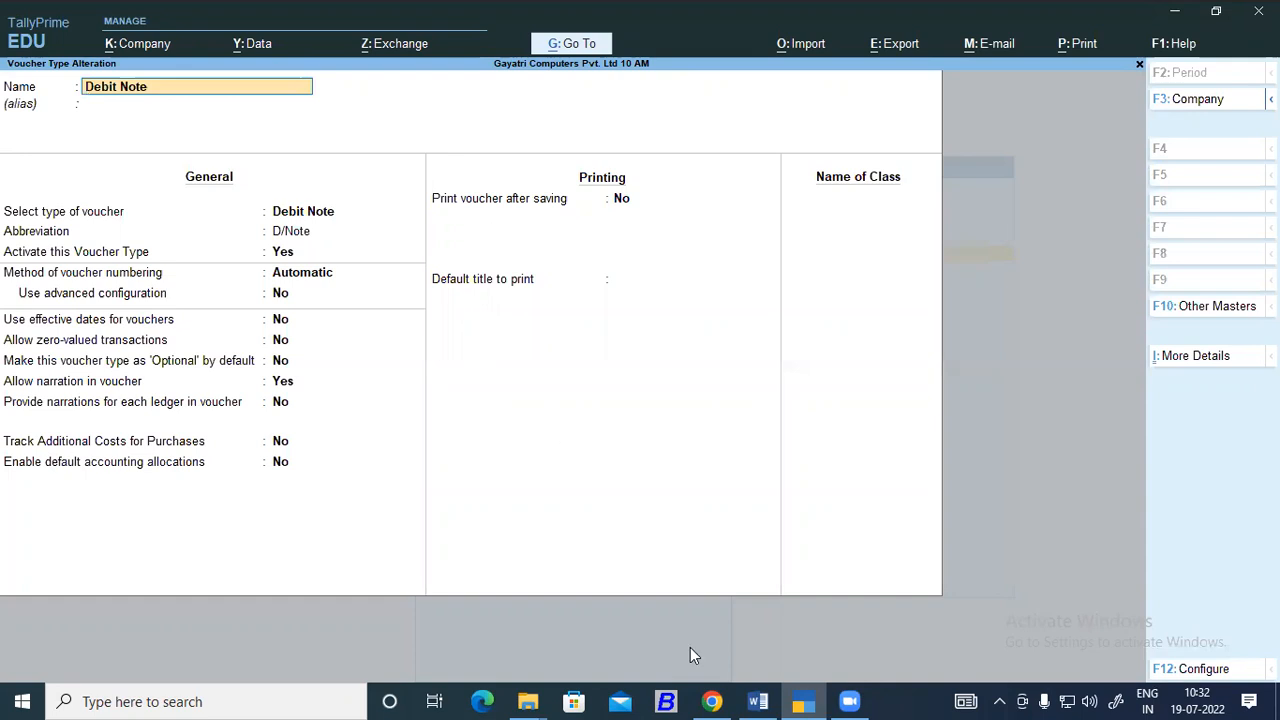
Switch to Word, create a new blank document and start inking with the pen.
left_click(758, 700)
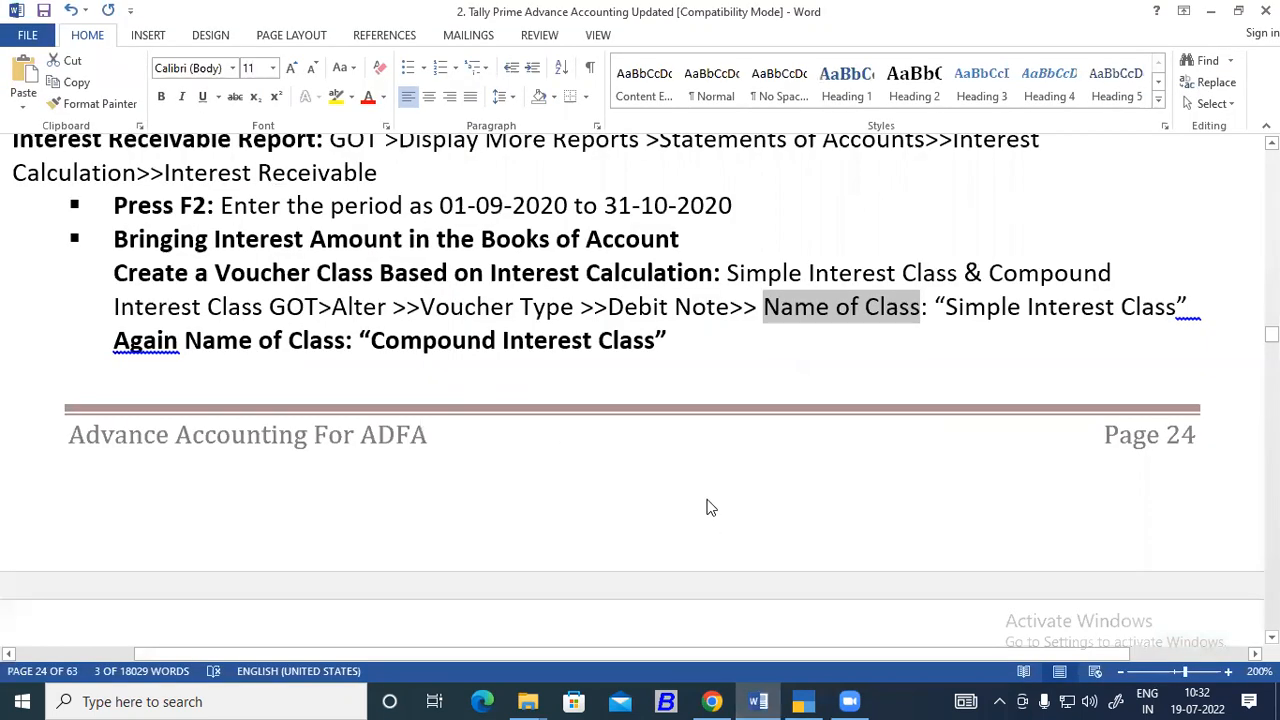
key("ctrl+n")
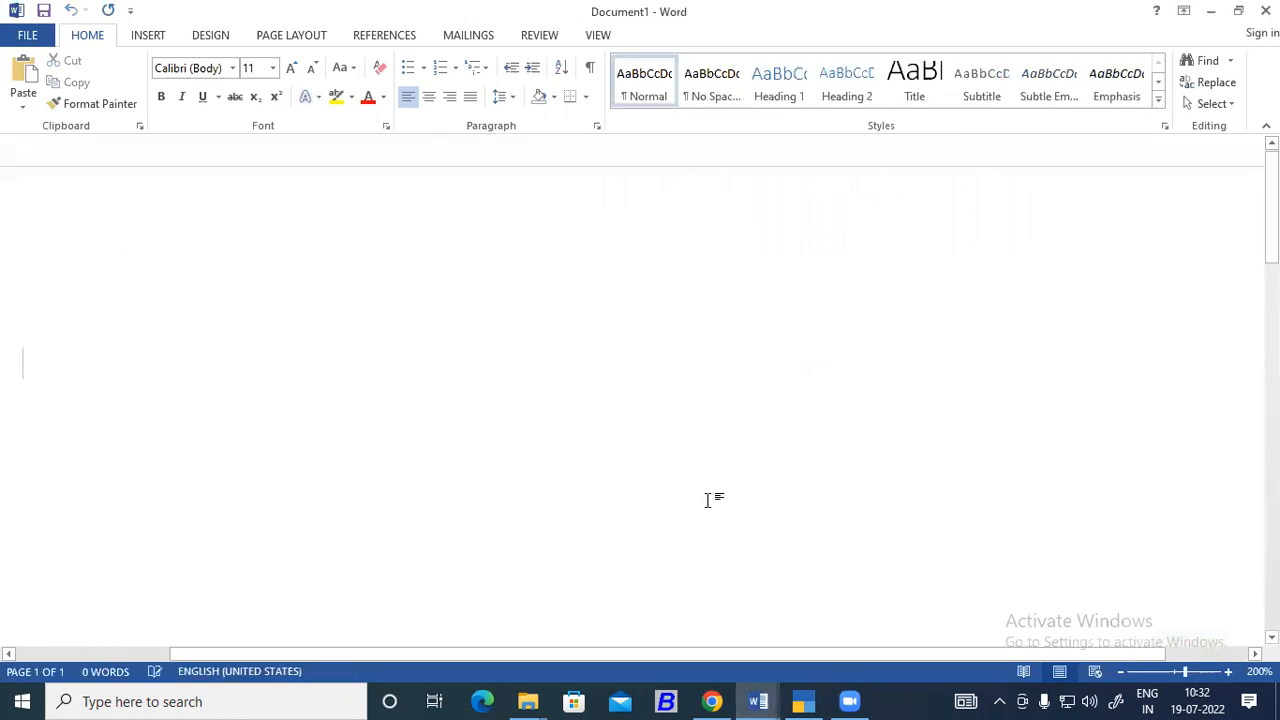
left_click(533, 35)
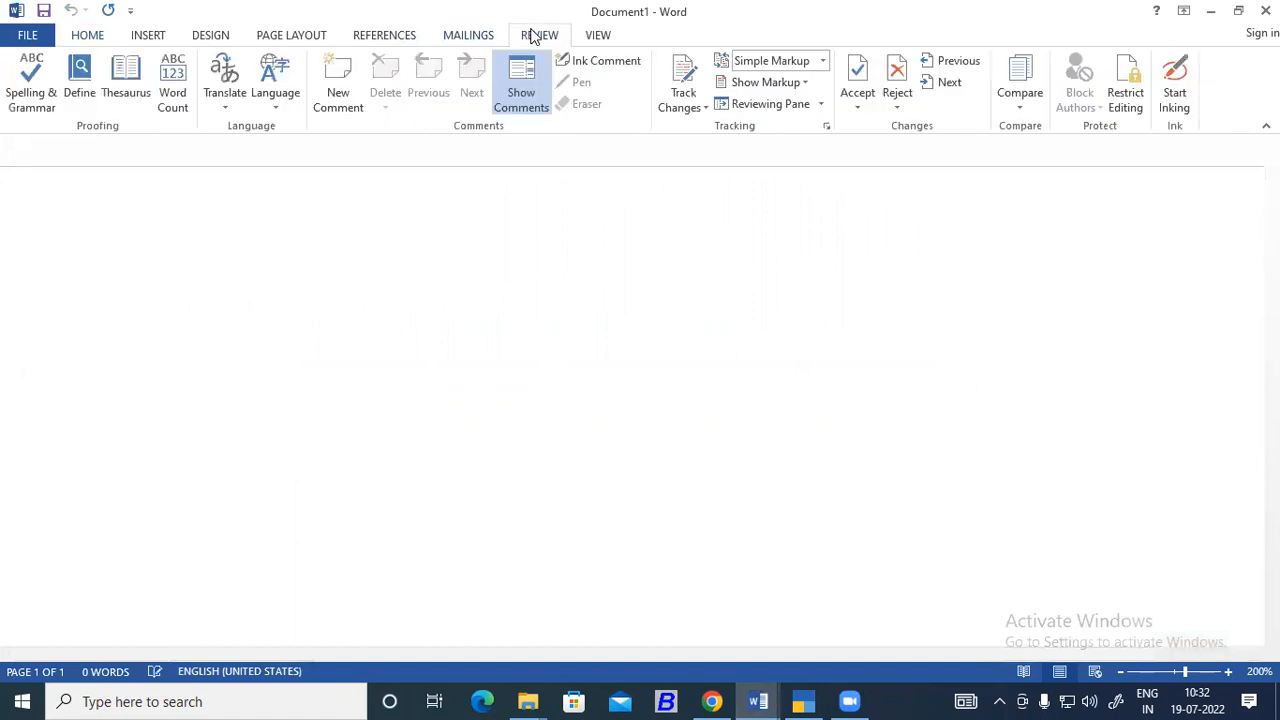
left_click(1190, 94)
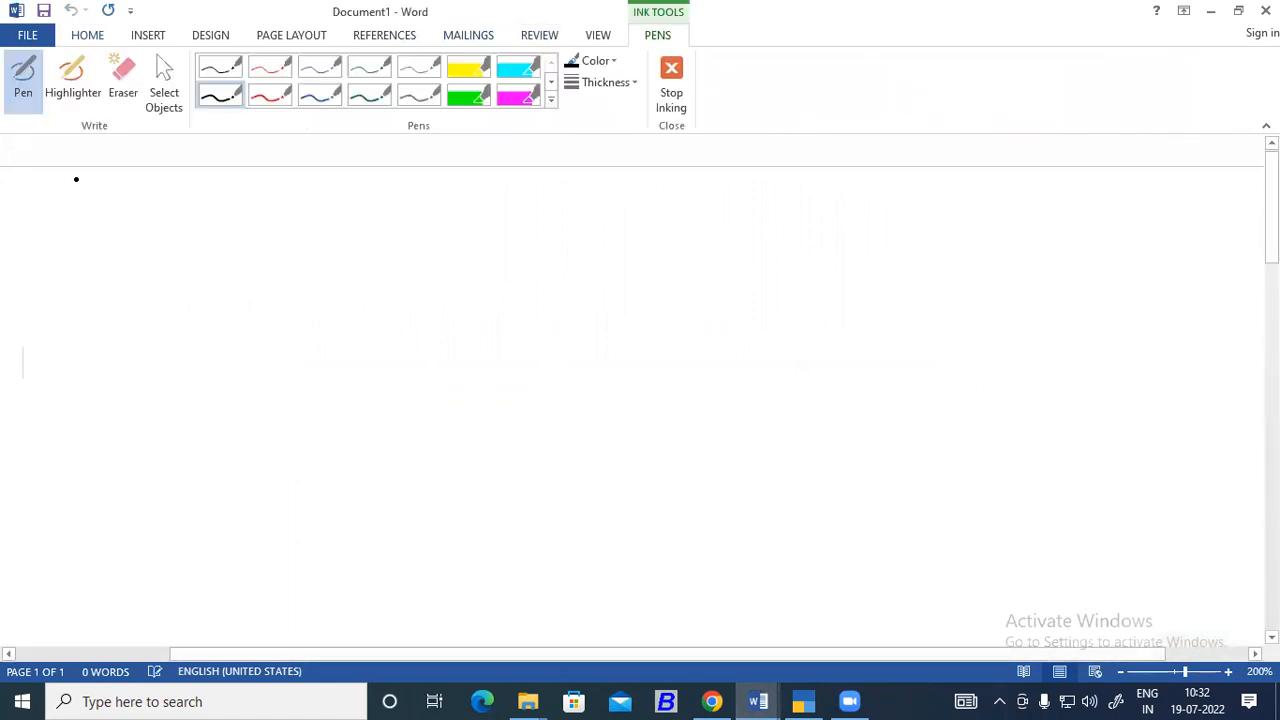
Draw a circled B and a circled C, joined by a curved arrow running from B to C.
mouse_move(125, 337)
left_mouse_down()
mouse_move(121, 310)
mouse_move(183, 271)
mouse_move(242, 306)
mouse_move(209, 349)
mouse_move(132, 357)
mouse_move(117, 325)
mouse_move(166, 322)
mouse_move(160, 342)
left_mouse_up()
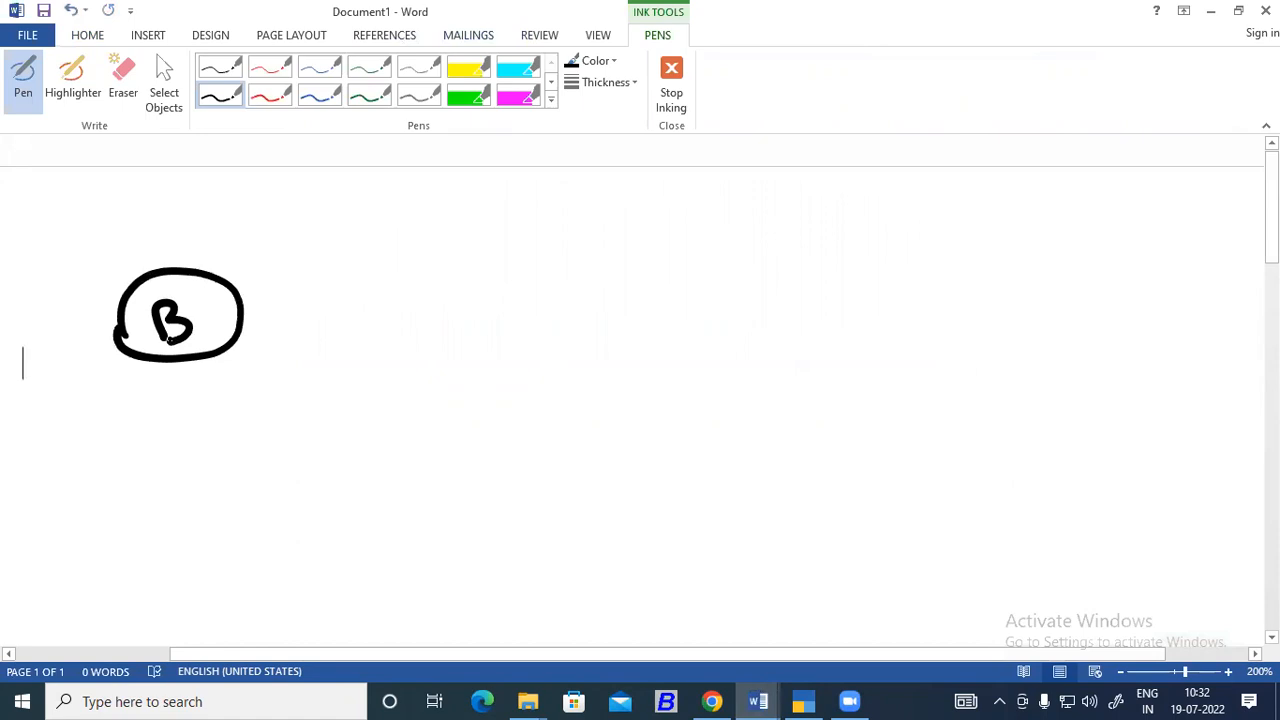
mouse_move(644, 298)
left_mouse_down()
mouse_move(585, 292)
mouse_move(600, 370)
mouse_move(682, 328)
mouse_move(644, 294)
mouse_move(598, 350)
mouse_move(628, 361)
left_mouse_up()
mouse_move(207, 271)
left_mouse_down()
mouse_move(205, 256)
mouse_move(356, 203)
mouse_move(496, 238)
mouse_move(583, 318)
mouse_move(585, 280)
left_mouse_up()
Handwrite 10,000 and the word Sale beneath the arrow, underlining Sale twice.
left_click_drag(277, 244, 280, 266)
mouse_move(300, 250)
left_mouse_down()
mouse_move(294, 262)
mouse_move(301, 250)
mouse_move(336, 262)
mouse_move(350, 252)
left_mouse_up()
left_click(323, 262)
left_click_drag(356, 252, 386, 243)
mouse_move(292, 303)
left_mouse_down()
mouse_move(278, 331)
mouse_move(341, 324)
left_mouse_up()
mouse_move(357, 316)
left_mouse_down()
mouse_move(362, 306)
mouse_move(371, 323)
left_mouse_up()
left_click_drag(271, 349, 372, 332)
left_click_drag(260, 372, 362, 352)
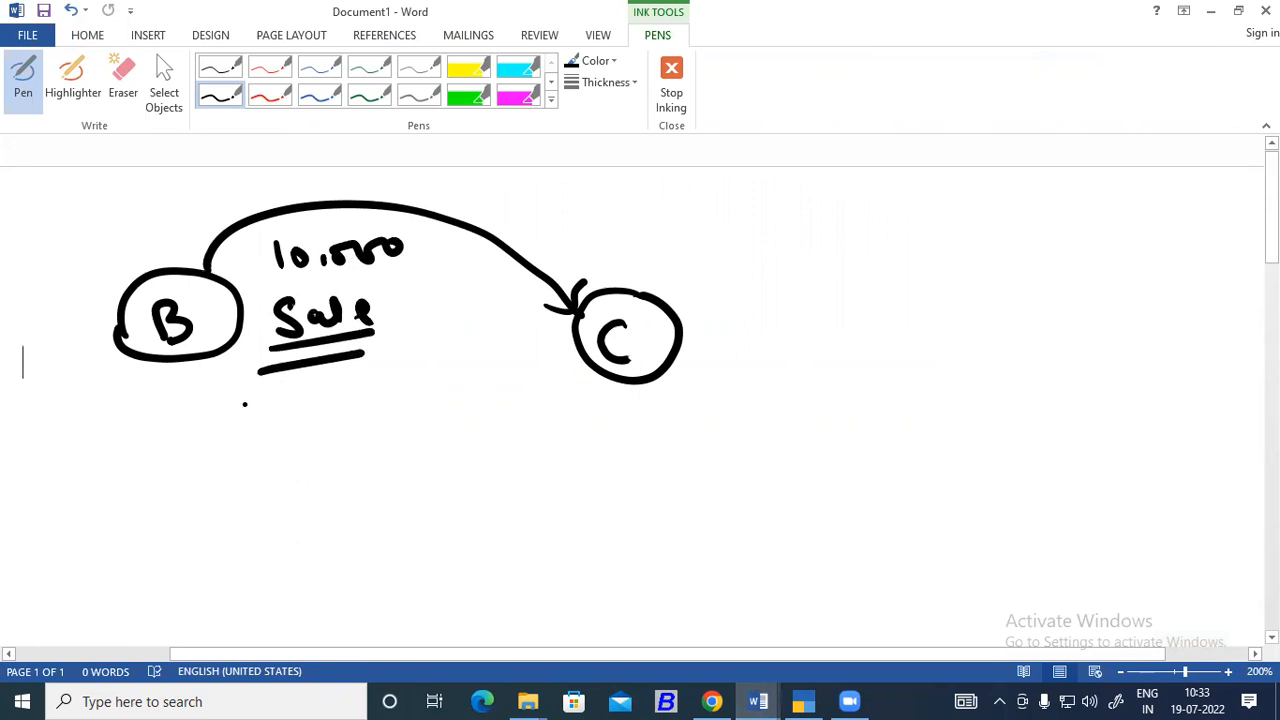
Handwrite 10% below the circled B and underline it.
mouse_move(180, 432)
left_mouse_down()
mouse_move(181, 472)
mouse_move(207, 440)
left_mouse_up()
left_click_drag(267, 413, 258, 474)
left_click(238, 436)
left_click(233, 475)
left_click_drag(172, 493, 283, 478)
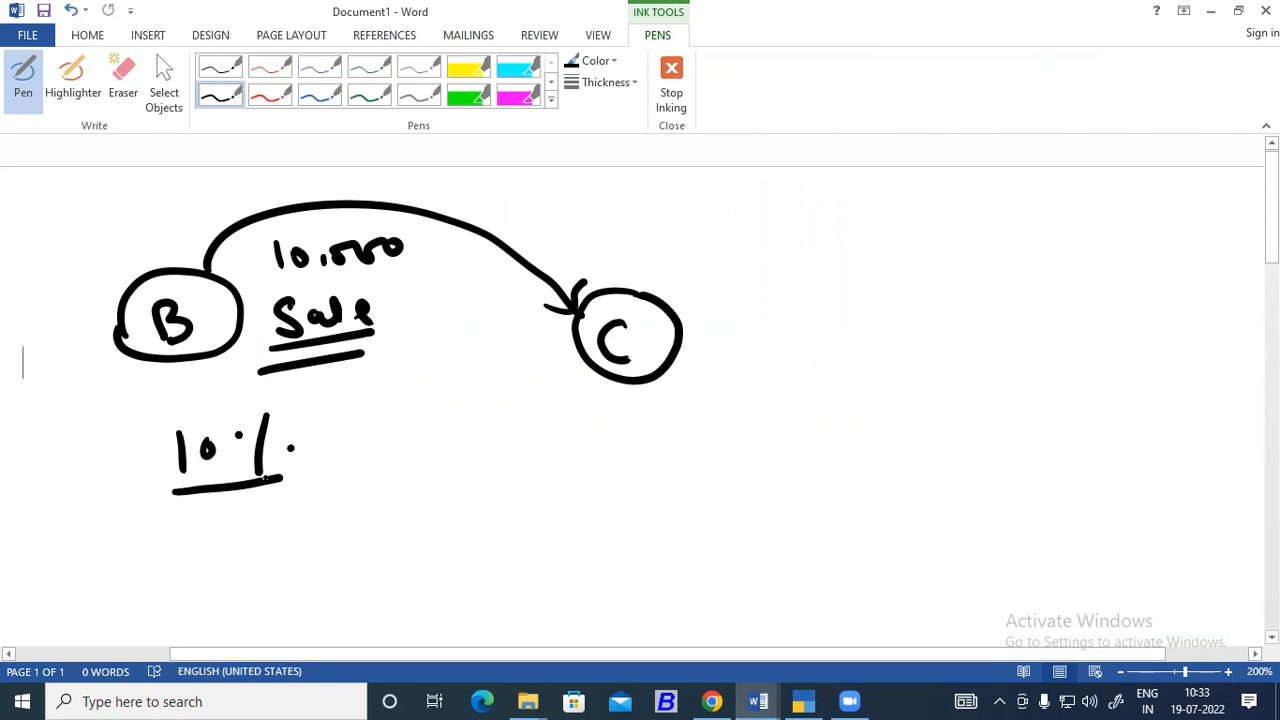
Circle the 10,000 sale amount, underline C, and write 10,000 dr beneath it with dr underlined twice.
mouse_move(416, 234)
left_mouse_down()
mouse_move(347, 211)
mouse_move(249, 226)
mouse_move(292, 281)
mouse_move(380, 270)
mouse_move(414, 236)
left_mouse_up()
mouse_move(646, 372)
left_mouse_down()
mouse_move(586, 391)
mouse_move(644, 388)
left_mouse_up()
mouse_move(500, 420)
left_mouse_down()
mouse_move(560, 440)
mouse_move(712, 430)
mouse_move(720, 452)
mouse_move(676, 464)
left_mouse_up()
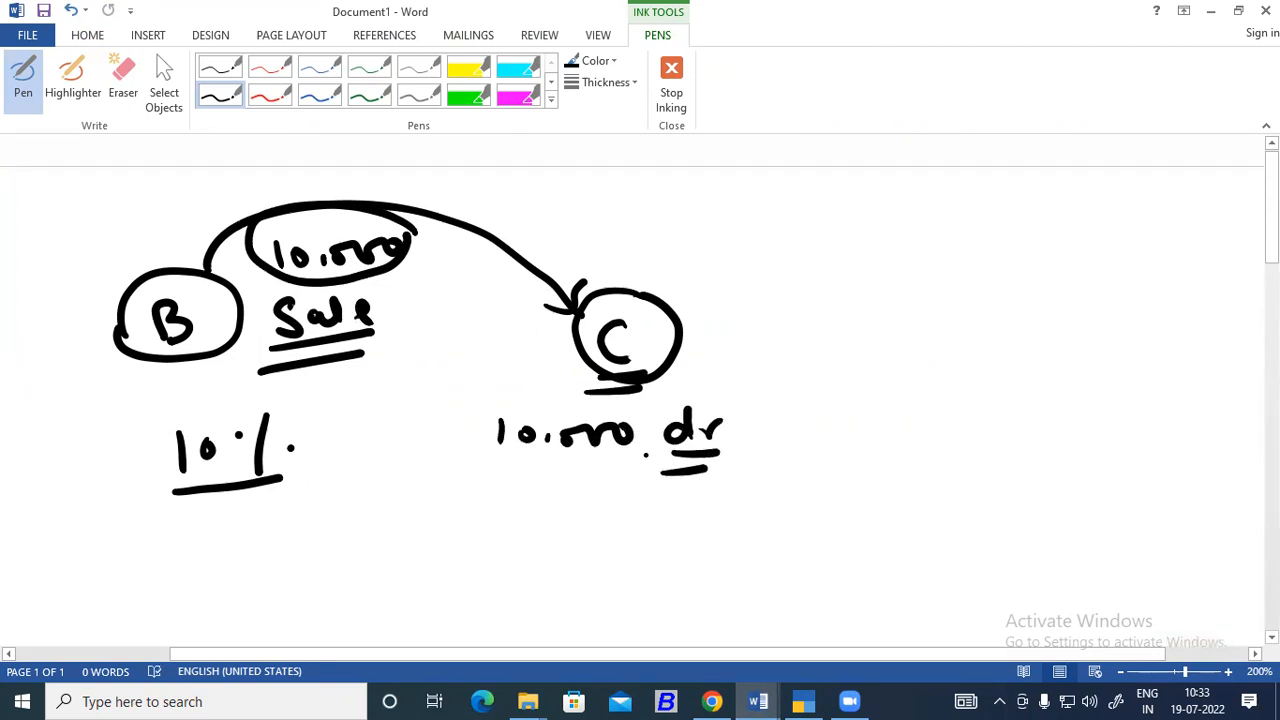
Draw an arrow from 10% toward C's amounts and write 1000 under 10,000 with a line beneath.
mouse_move(290, 447)
left_mouse_down()
mouse_move(304, 438)
mouse_move(454, 490)
left_mouse_up()
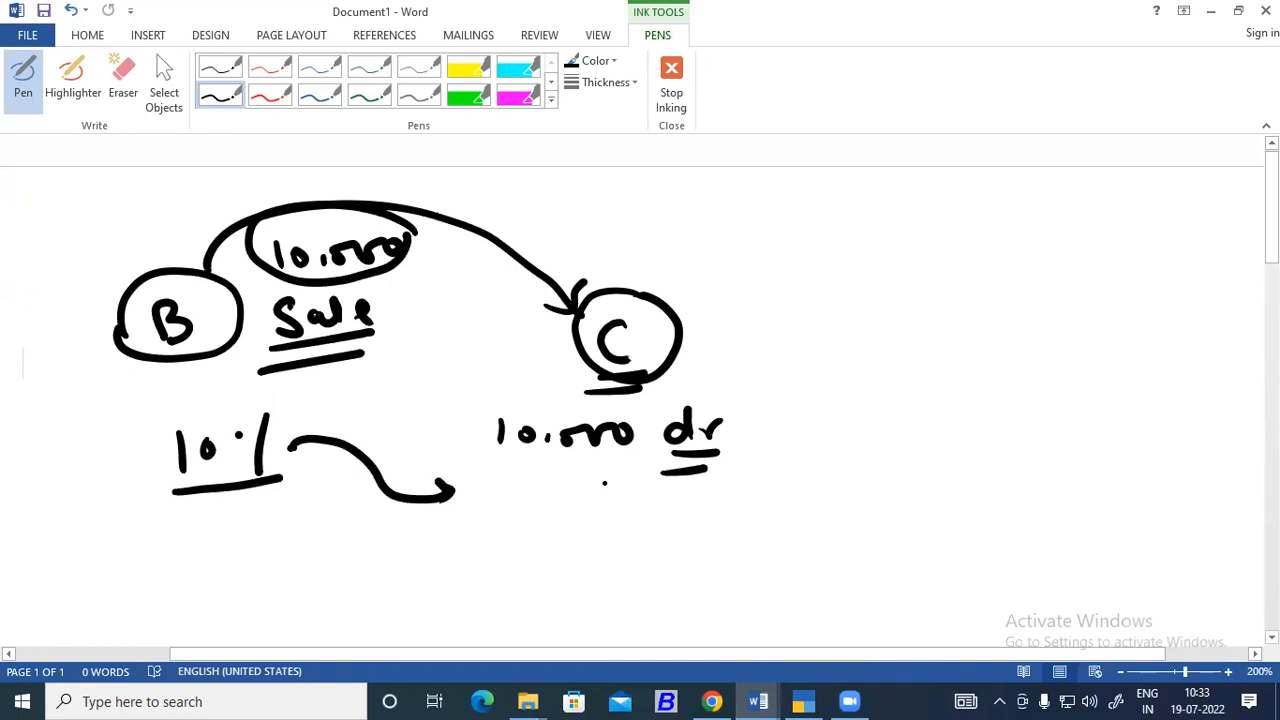
mouse_move(524, 468)
left_mouse_down()
mouse_move(520, 498)
mouse_move(576, 476)
mouse_move(636, 488)
left_mouse_up()
left_click_drag(460, 518, 641, 504)
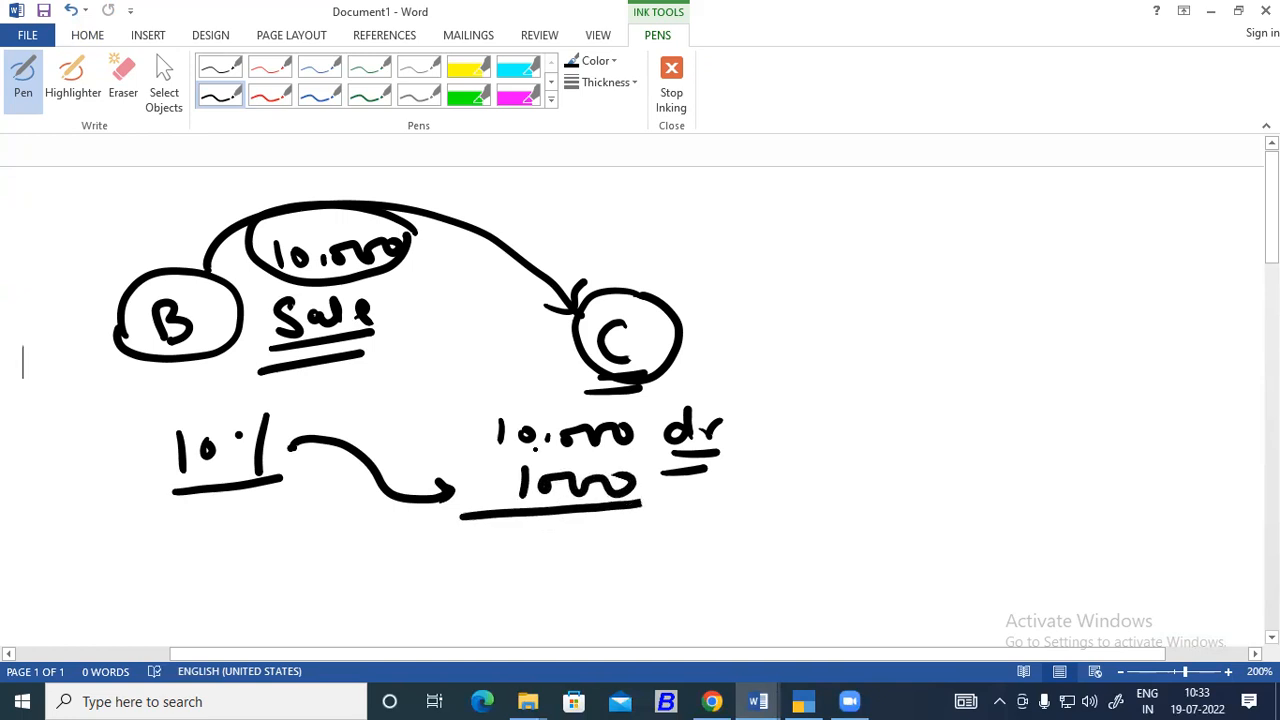
Tick the 10,000 and 1000 amounts, write the total 11000 below them and underline it.
mouse_move(432, 440)
left_mouse_down()
mouse_move(452, 446)
mouse_move(490, 410)
left_mouse_up()
mouse_move(430, 498)
left_mouse_down()
mouse_move(436, 510)
mouse_move(488, 466)
left_mouse_up()
left_click_drag(512, 528, 508, 564)
mouse_move(530, 530)
left_mouse_down()
mouse_move(528, 560)
mouse_move(586, 528)
mouse_move(636, 522)
left_mouse_up()
mouse_move(474, 588)
left_mouse_down()
mouse_move(574, 594)
mouse_move(675, 575)
left_mouse_up()
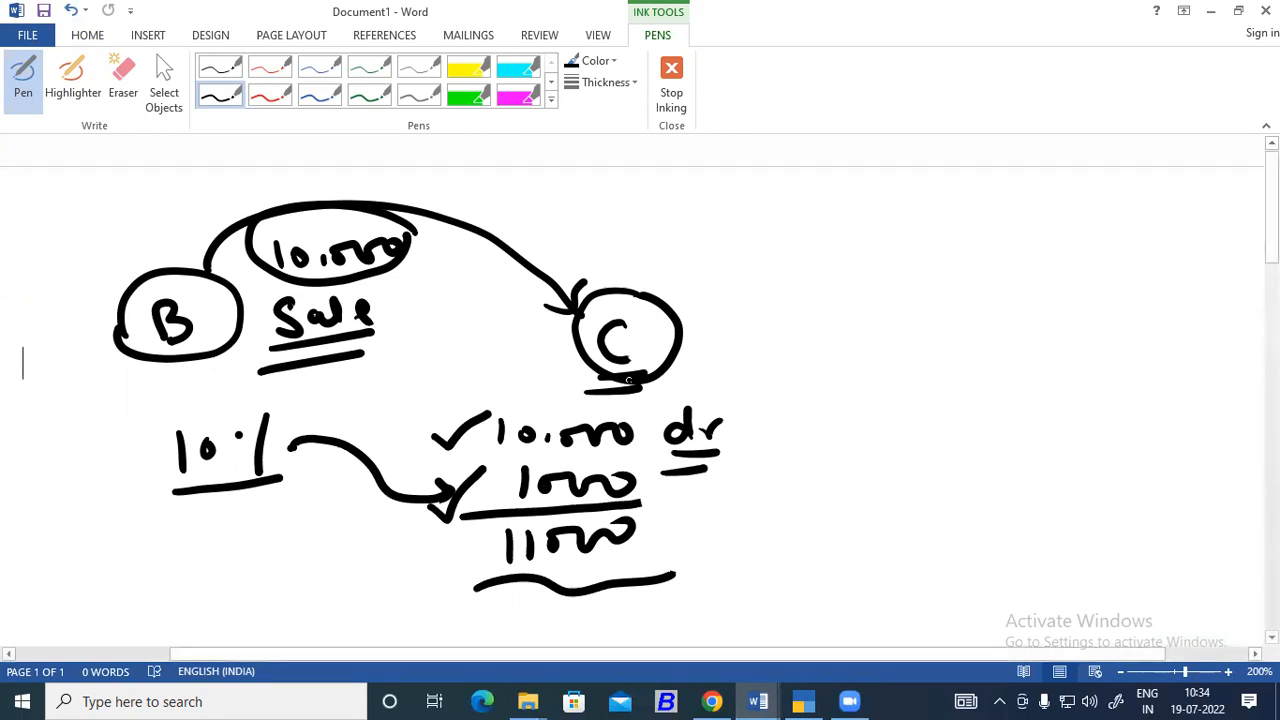
Strike through the 10,000 dr amount under C and mark the 1000 as dr with a double underline.
left_click_drag(470, 434, 720, 428)
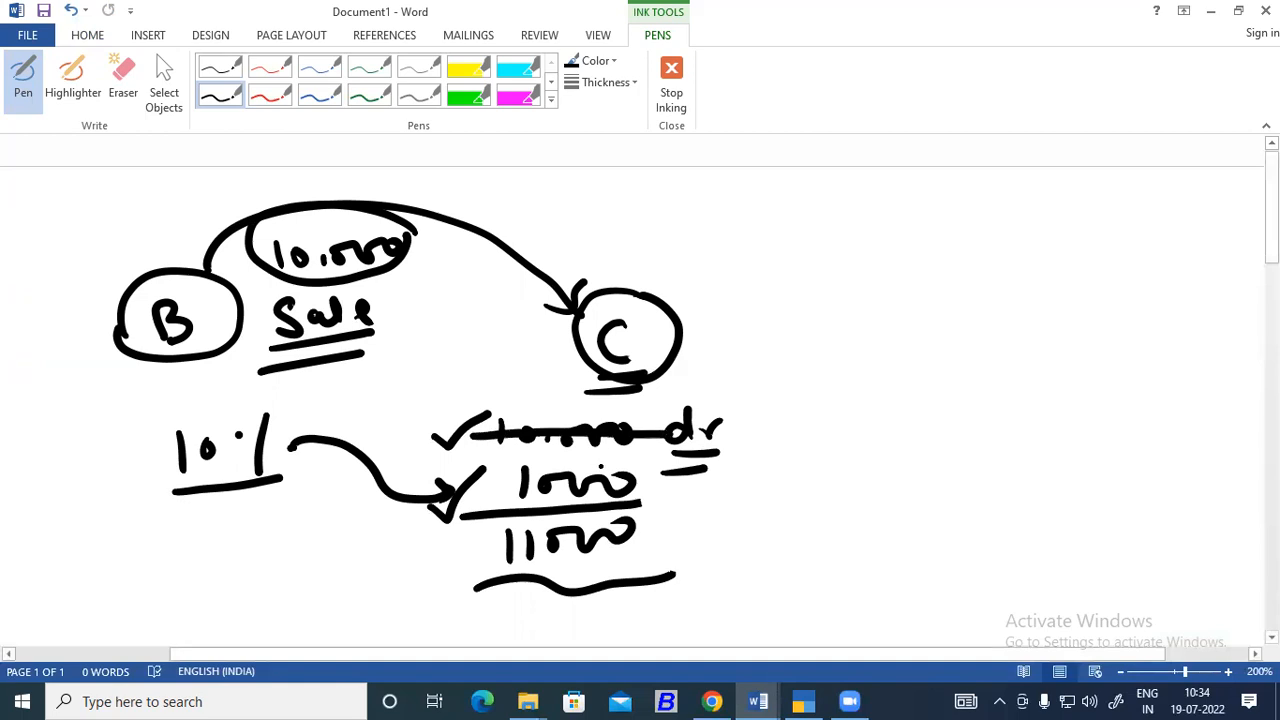
mouse_move(660, 480)
left_mouse_down()
mouse_move(684, 494)
mouse_move(708, 480)
mouse_move(718, 520)
left_mouse_up()
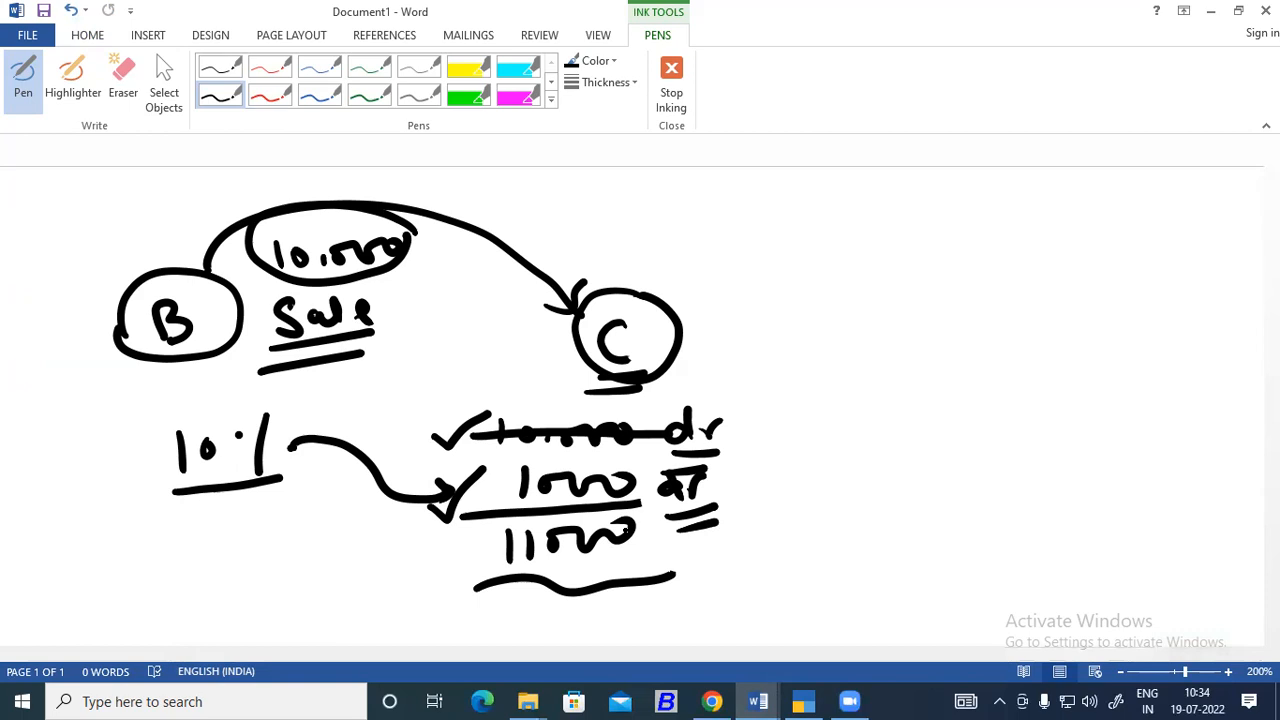
Review the voucher type alteration path for interest voucher classes in the Word course notes, then return to TallyPrime.
left_click(757, 699)
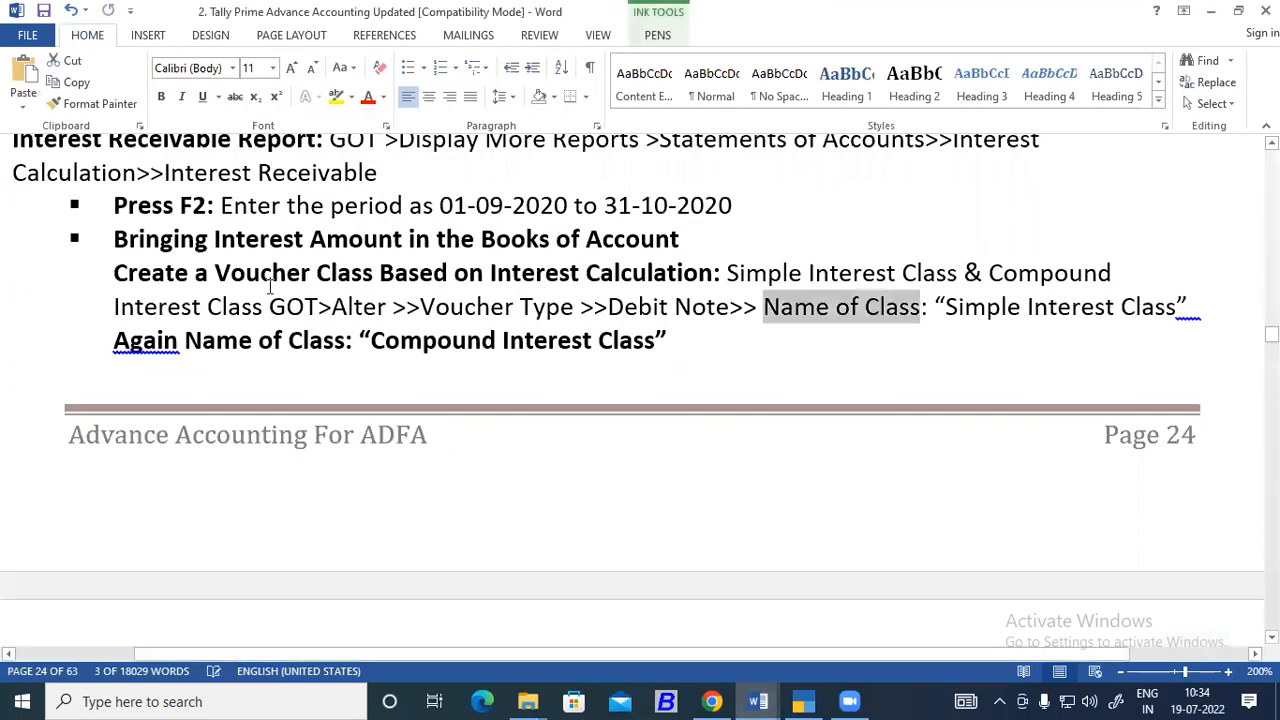
left_click_drag(332, 307, 578, 310)
left_click(790, 697)
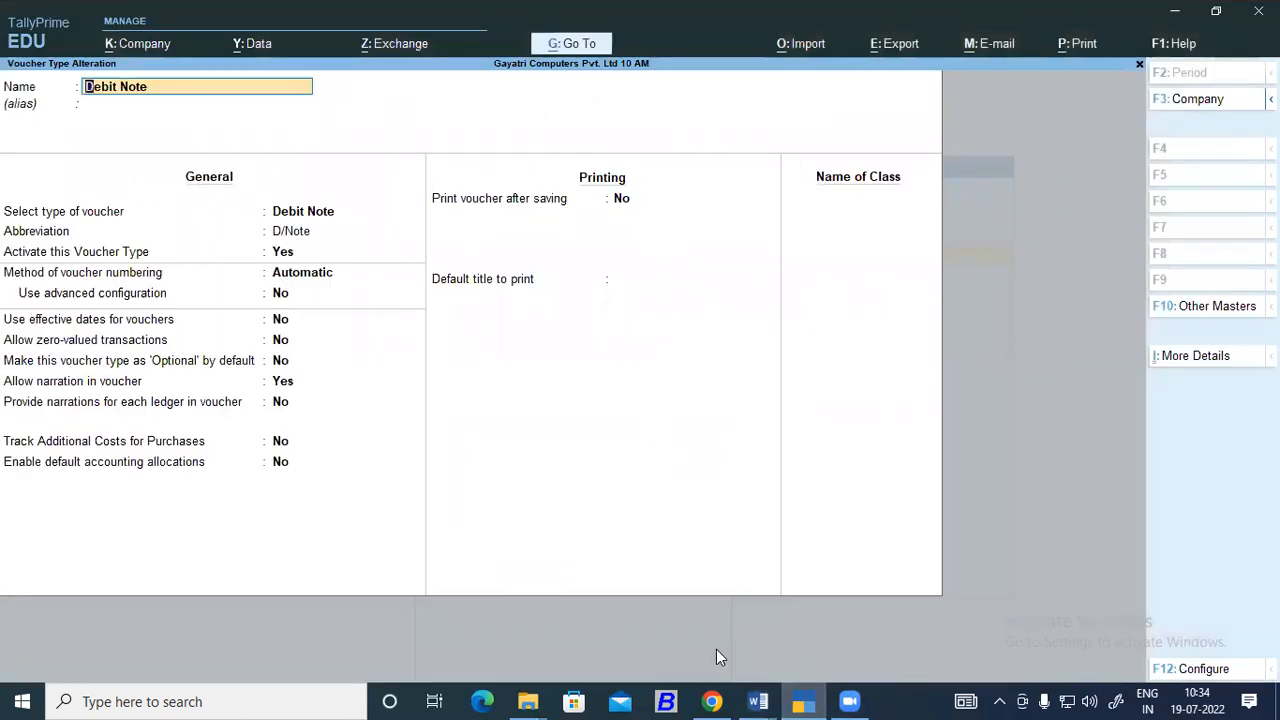
Copy "Simple Interest Class" from the Word notes and enter it as the first class name of TallyPrime's Debit Note voucher type.
left_click(758, 701)
left_click_drag(765, 307, 1162, 312)
key("ctrl+c")
left_click(957, 329)
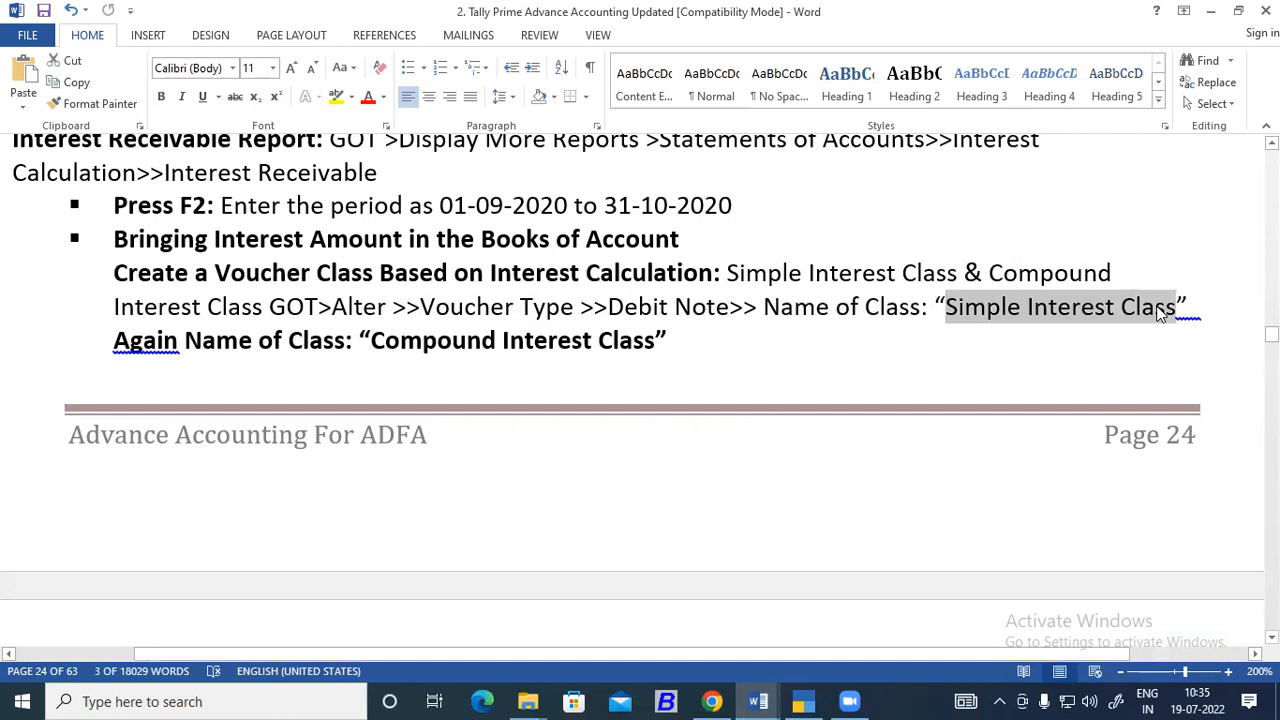
left_click(805, 701)
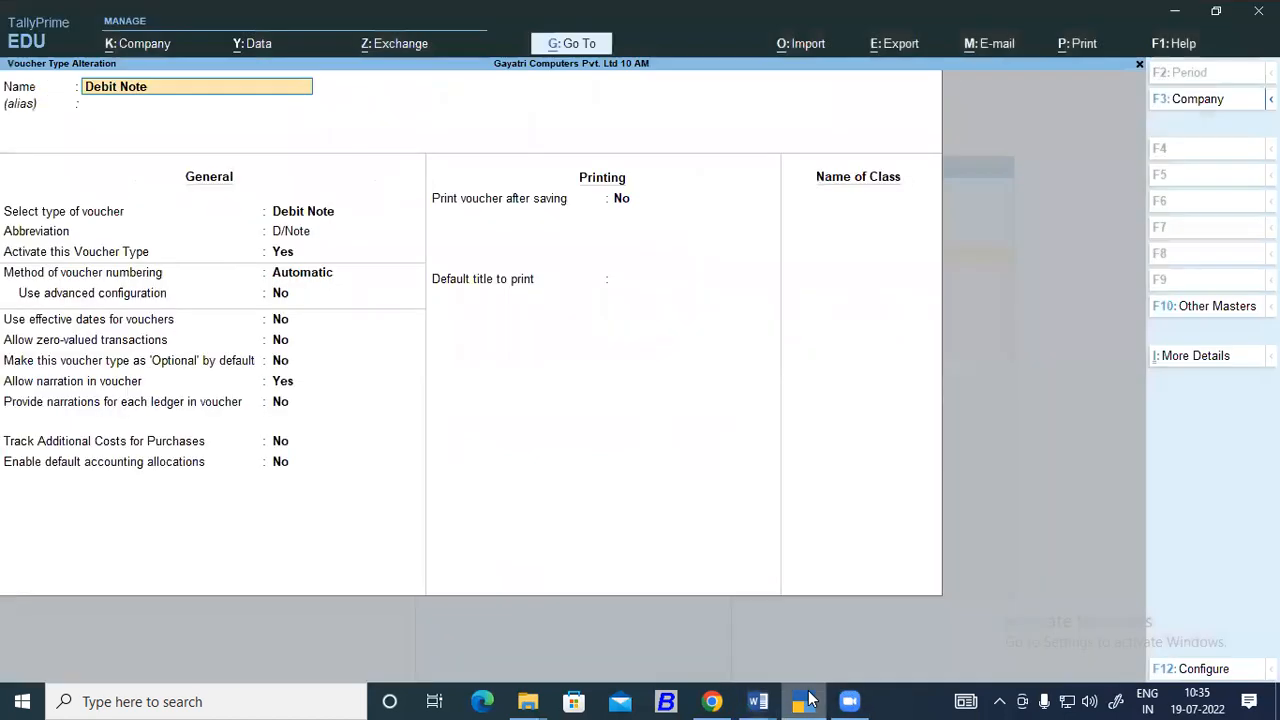
left_click(840, 201)
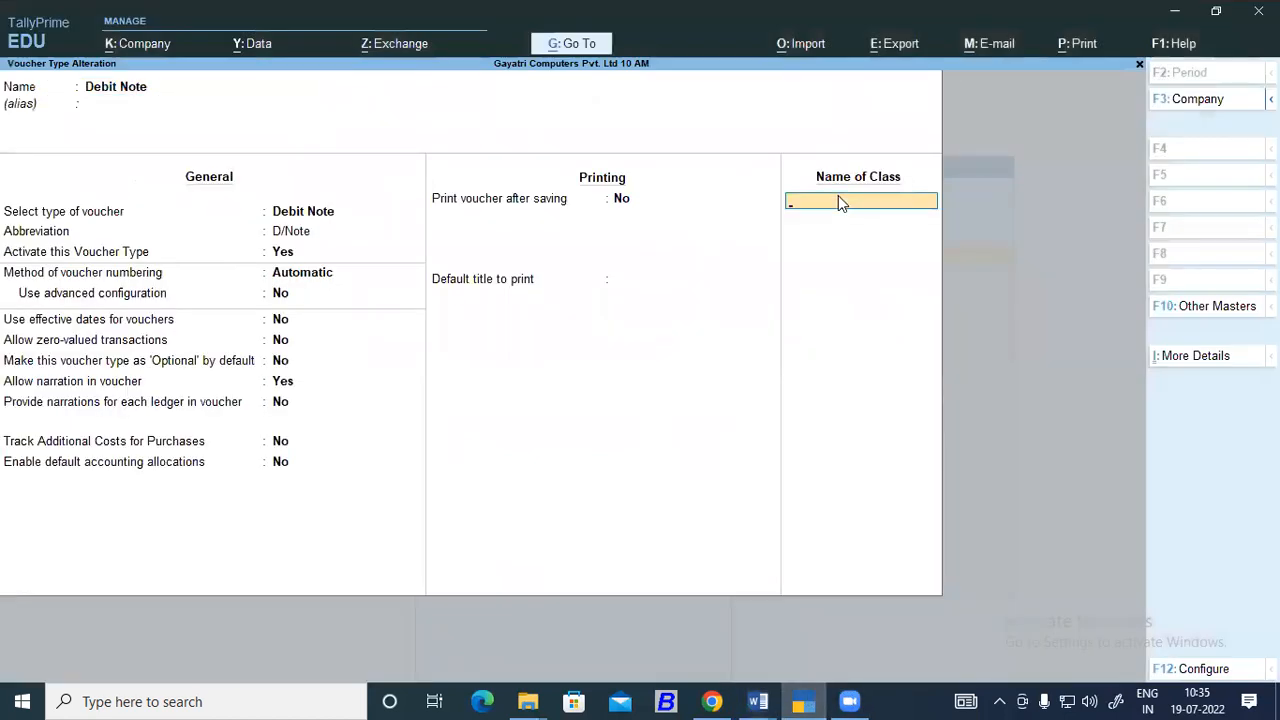
key("ctrl")
key("ctrl+v")
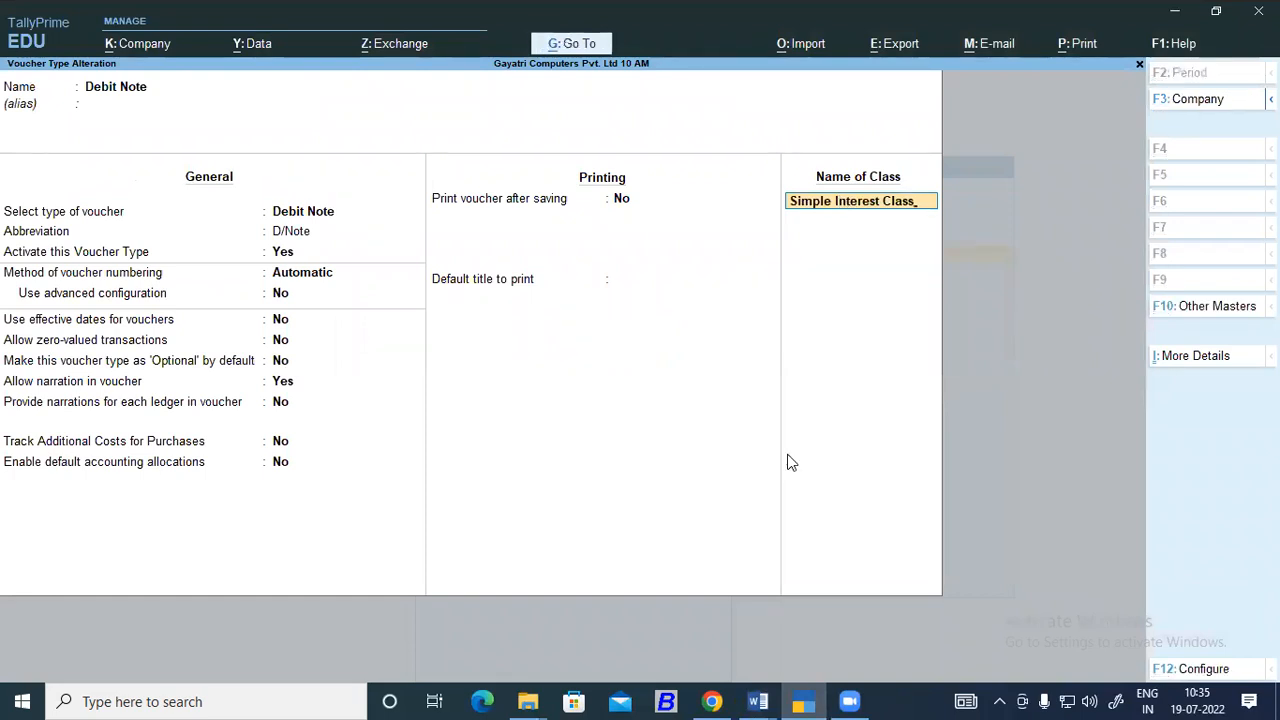
Enable interest accounting for Simple Interest Class, leave compound interest treatment at No, and accept the class in TallyPrime.
left_click(762, 701)
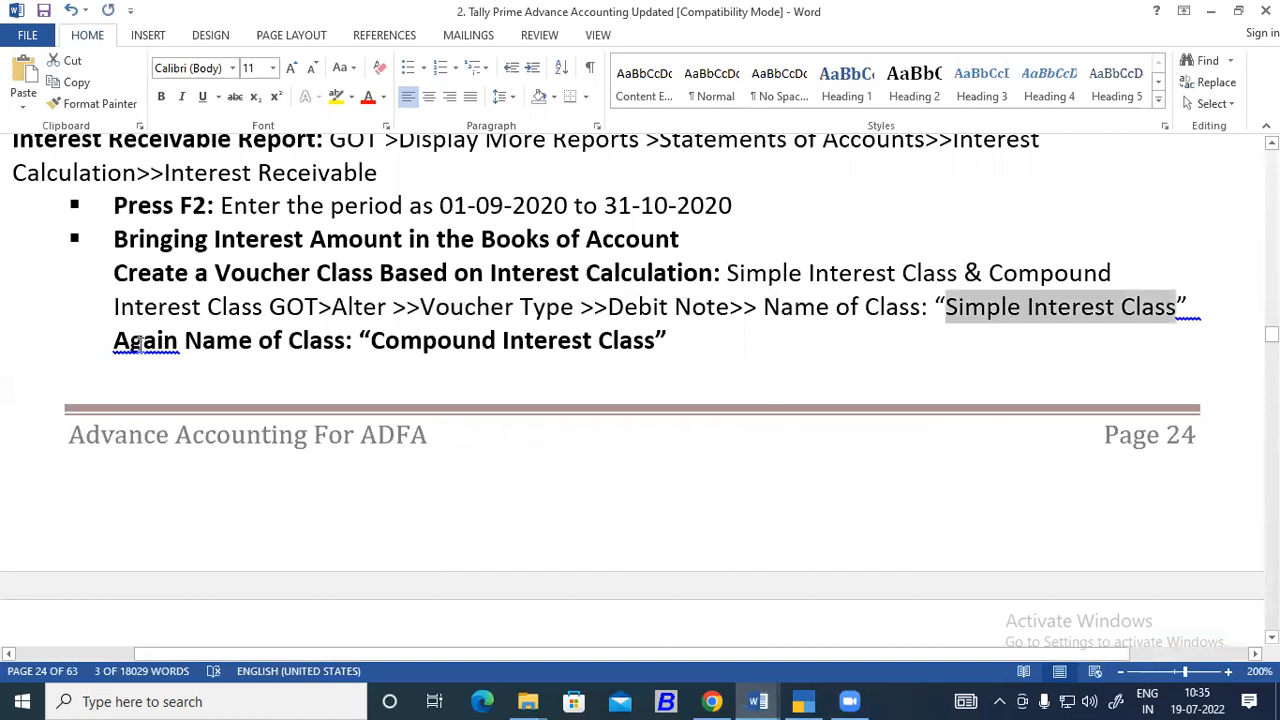
scroll(429, 358, "down", 6)
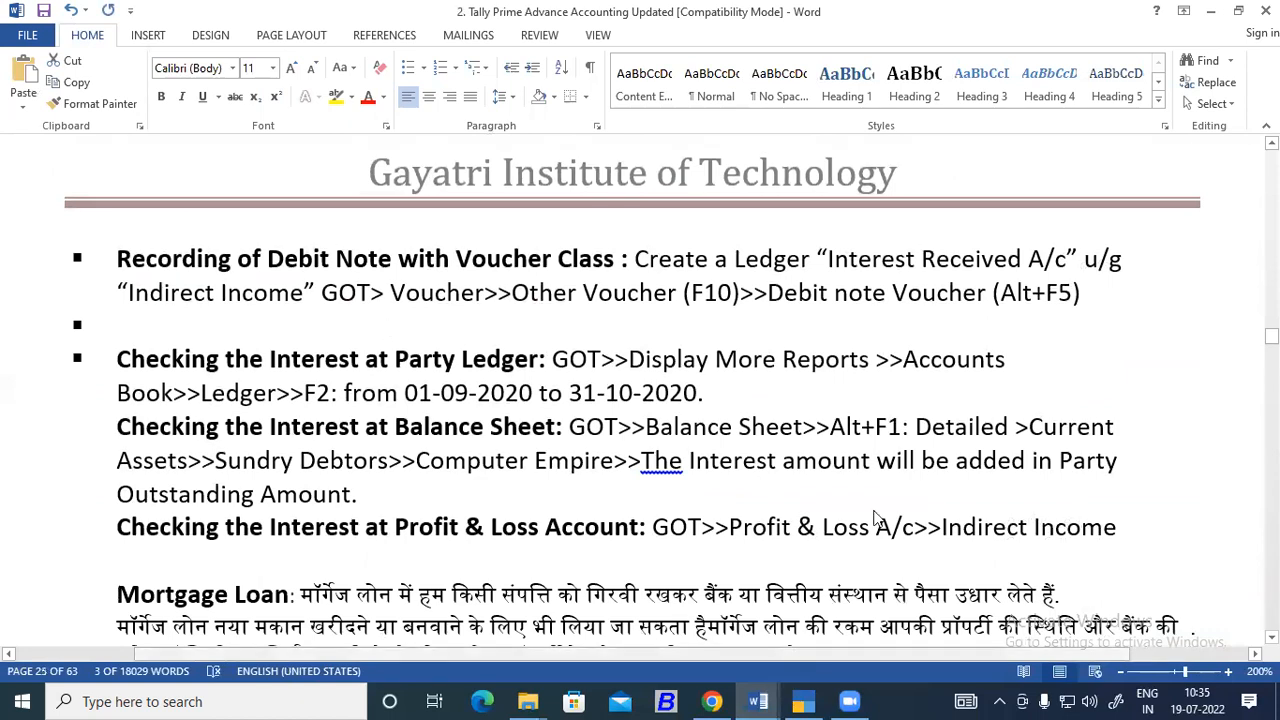
key("alt+Tab")
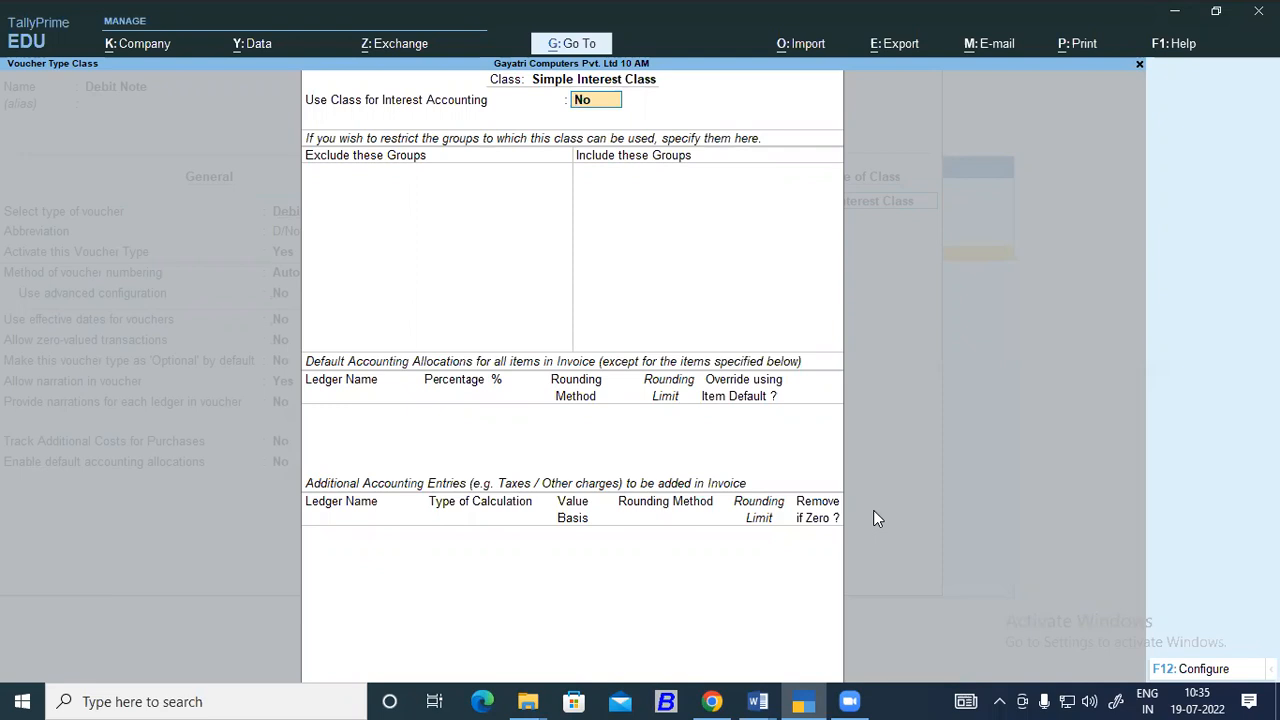
type("y")
key("Return")
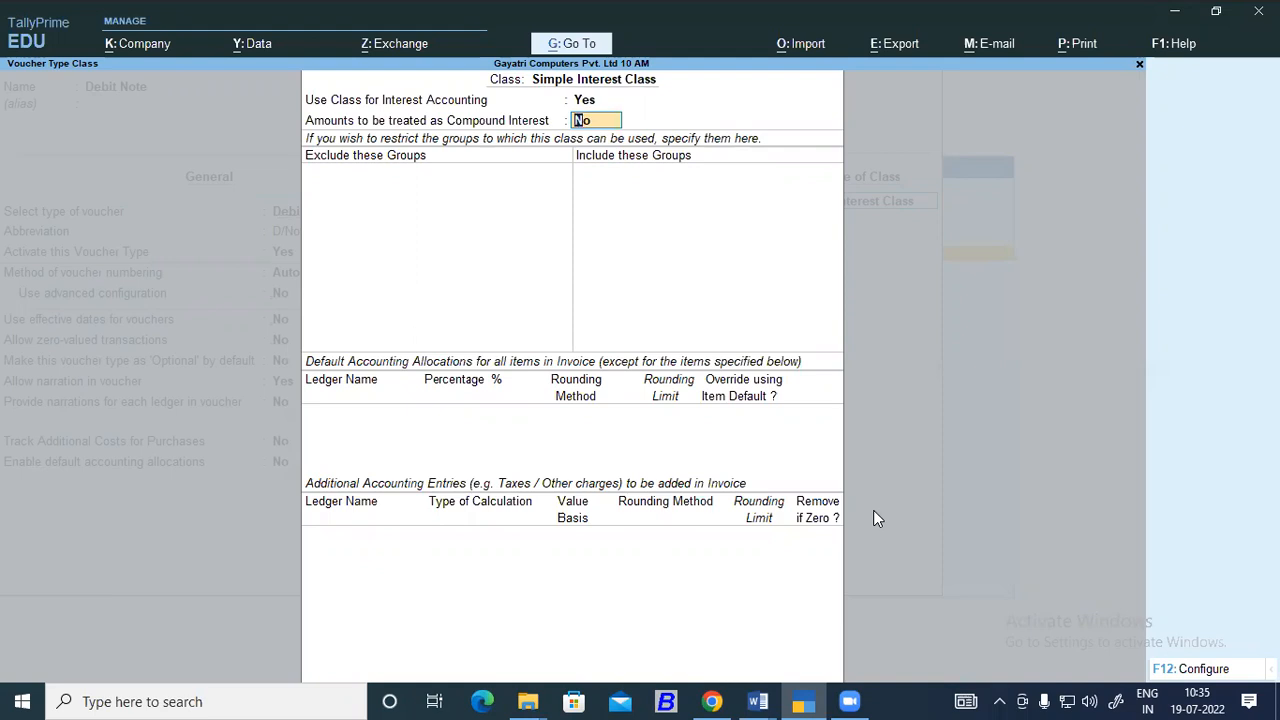
key("ctrl")
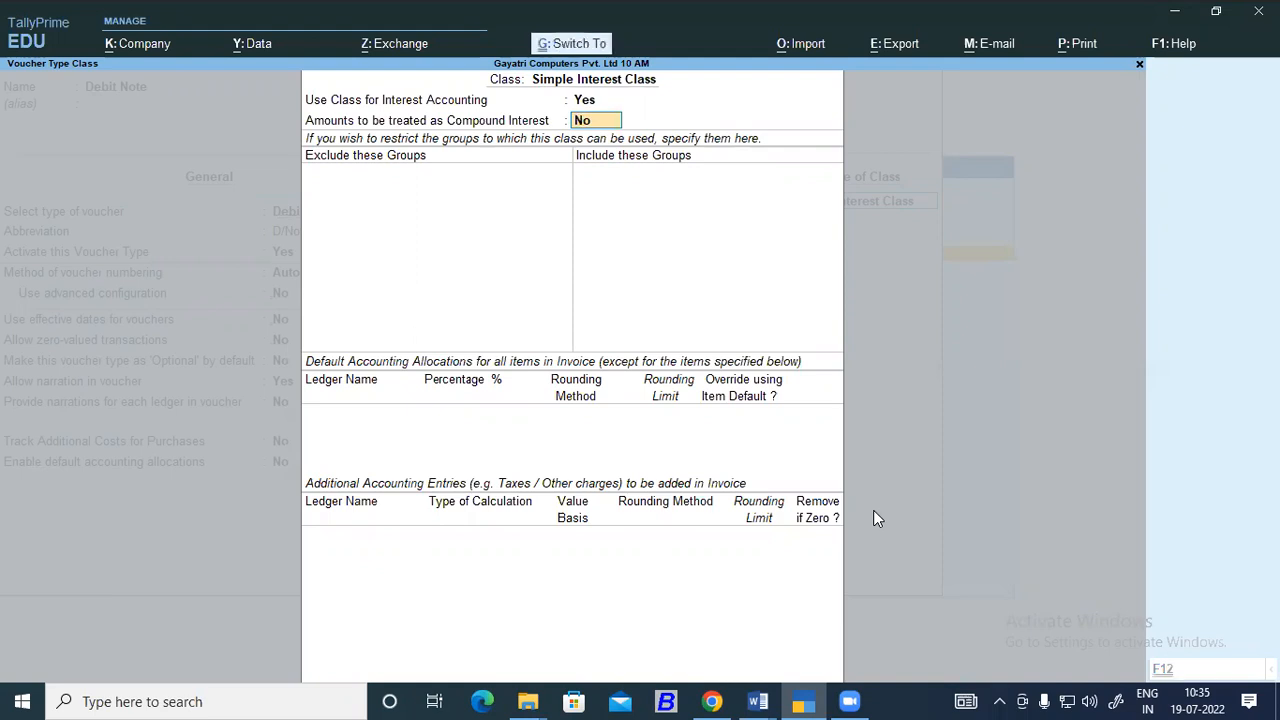
key("ctrl+a")
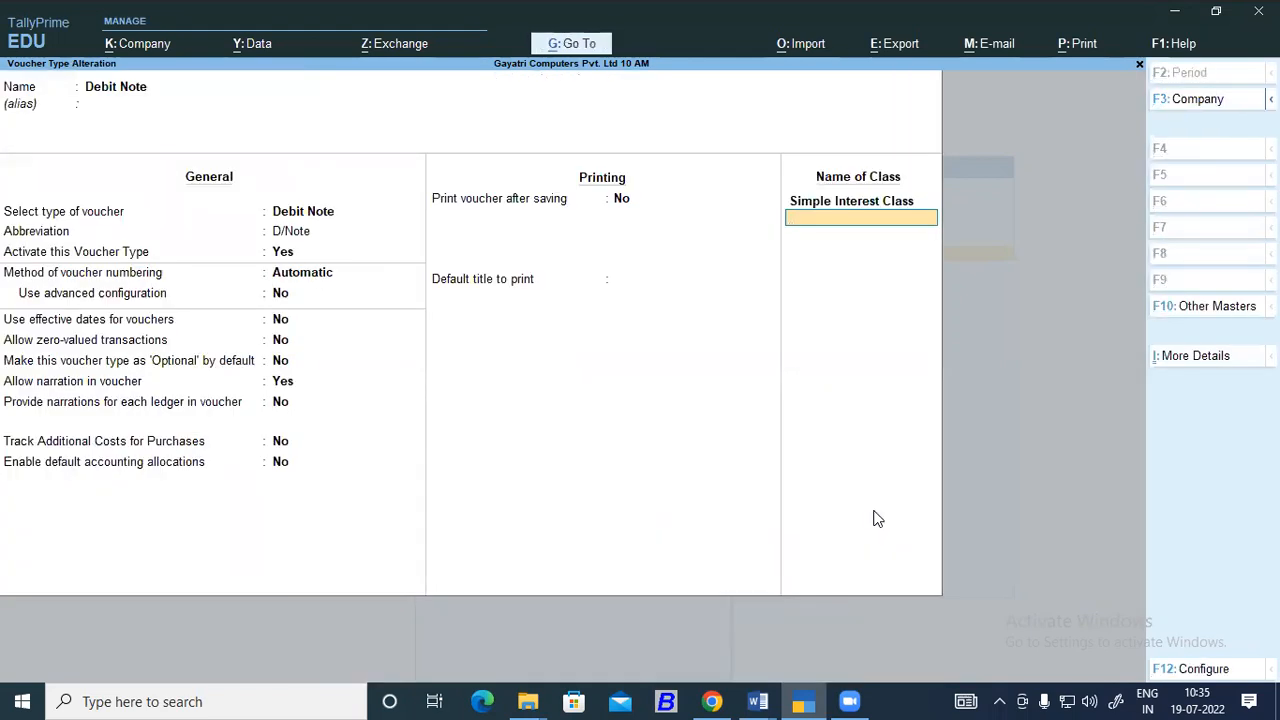
Read the Word notes on recording a debit note with a voucher class, then return to TallyPrime.
left_click(759, 695)
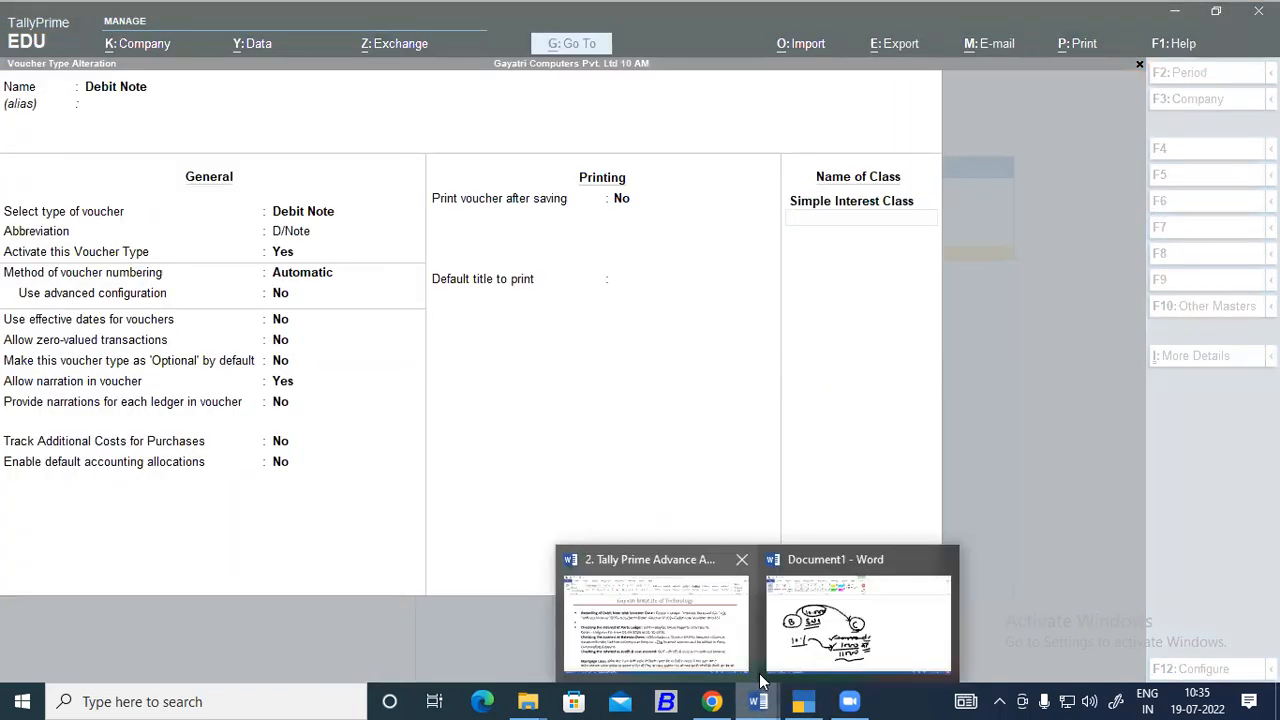
left_click(655, 620)
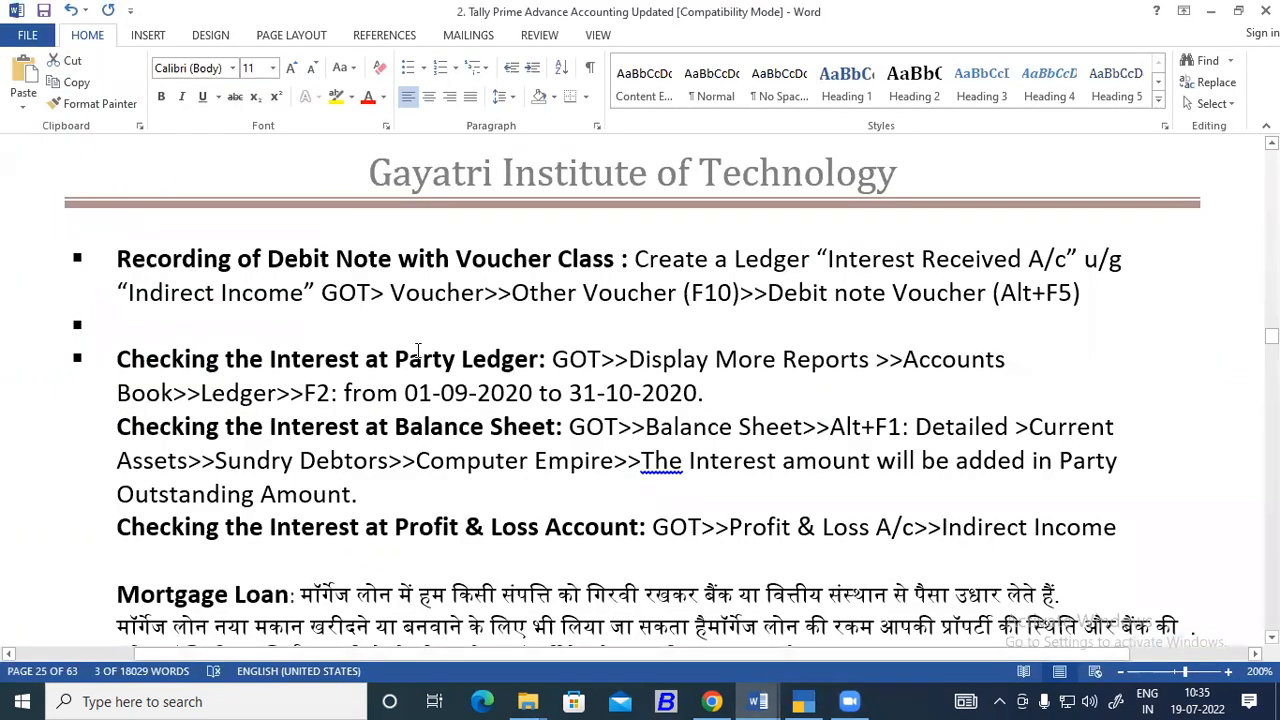
scroll(418, 350, "down", 1)
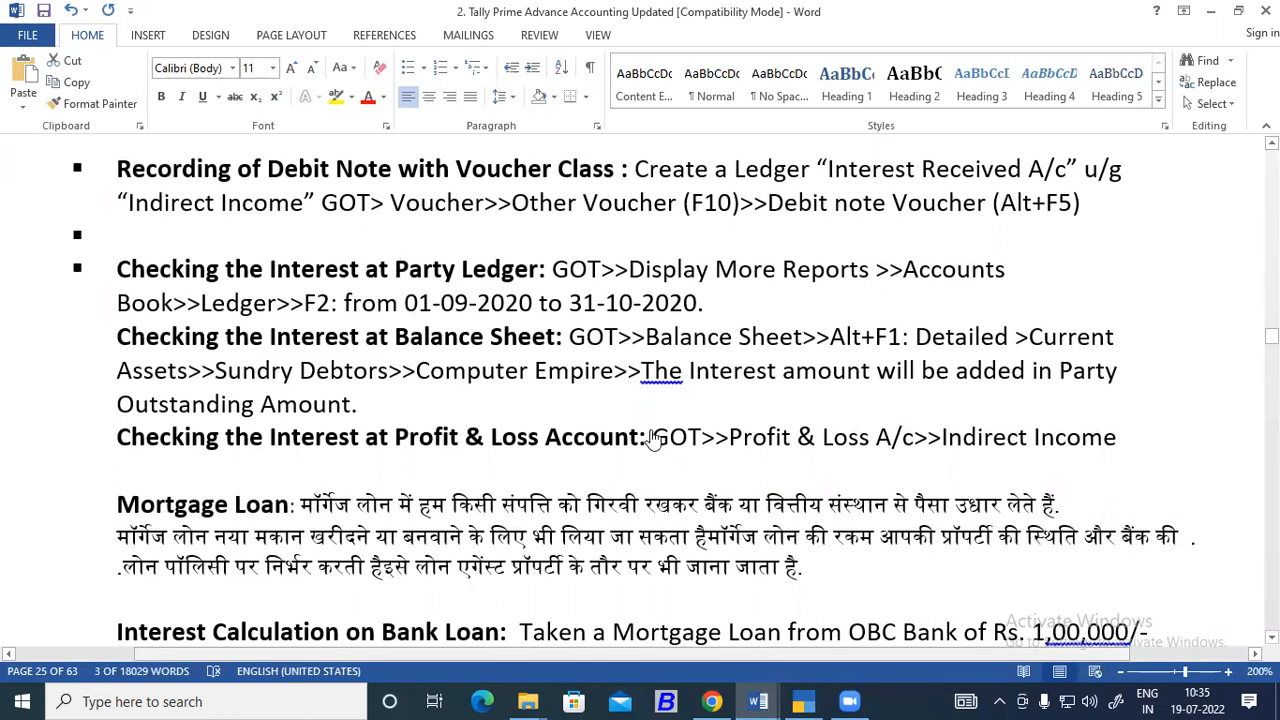
key("alt+Tab")
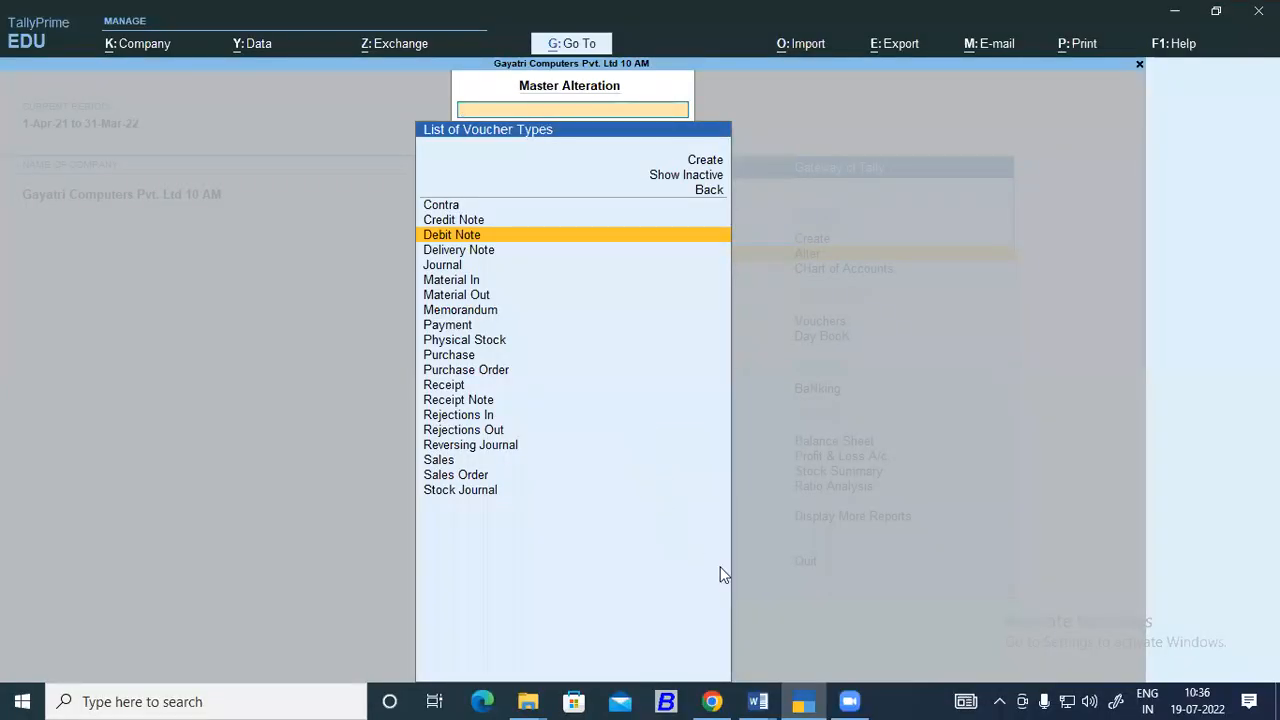
Switch to the Word course notes and copy the ledger name "Interest Received" from the debit note recording section.
left_click(758, 701)
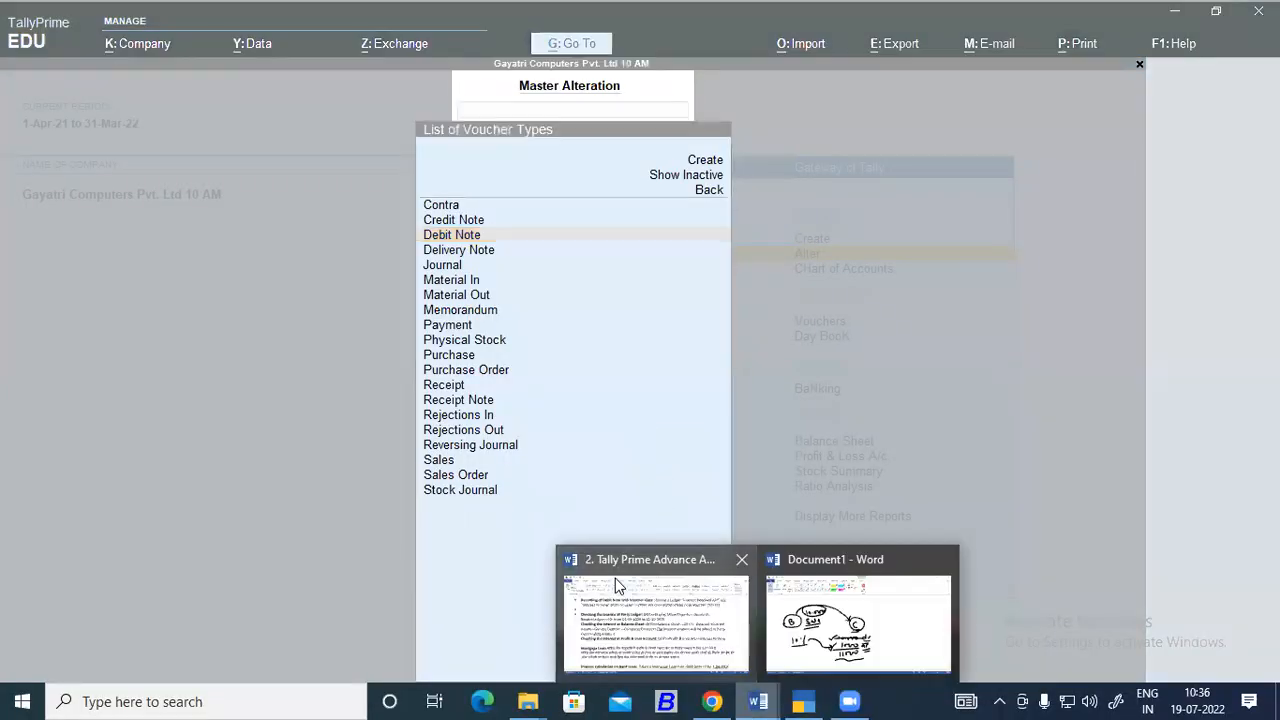
left_click(615, 578)
left_click_drag(115, 166, 1012, 167)
left_click(832, 169)
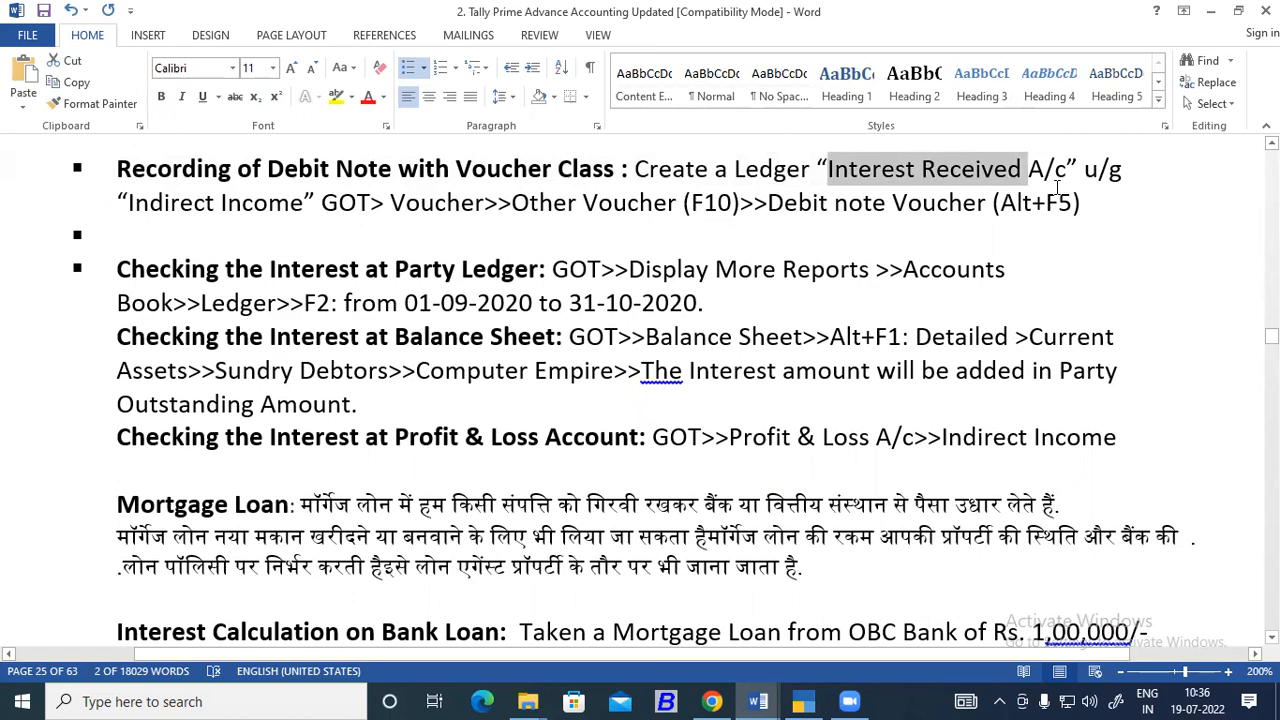
Start a new ledger in TallyPrime and name it Interest Received, leaving the alias empty.
left_click(812, 697)
key("Escape")
key("Escape")
key("Up")
key("Return")
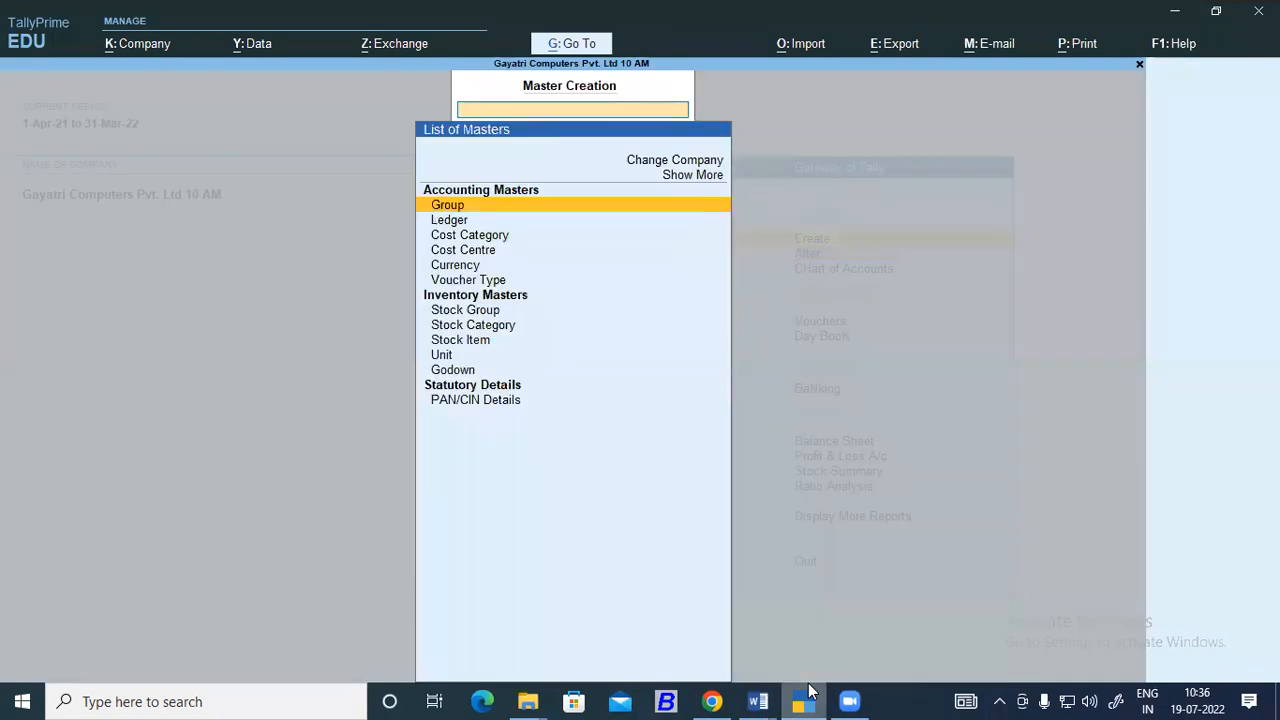
key("Down")
key("Return")
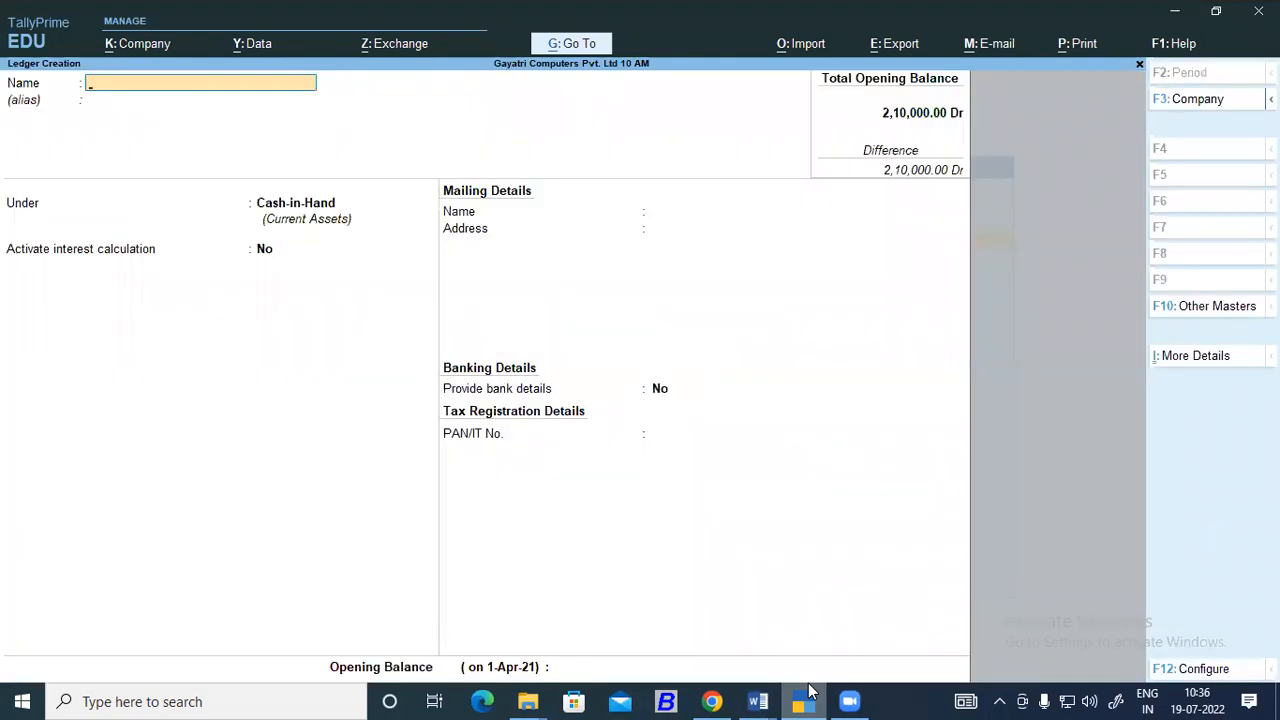
key("ctrl+alt+v")
key("Return")
key("Return")
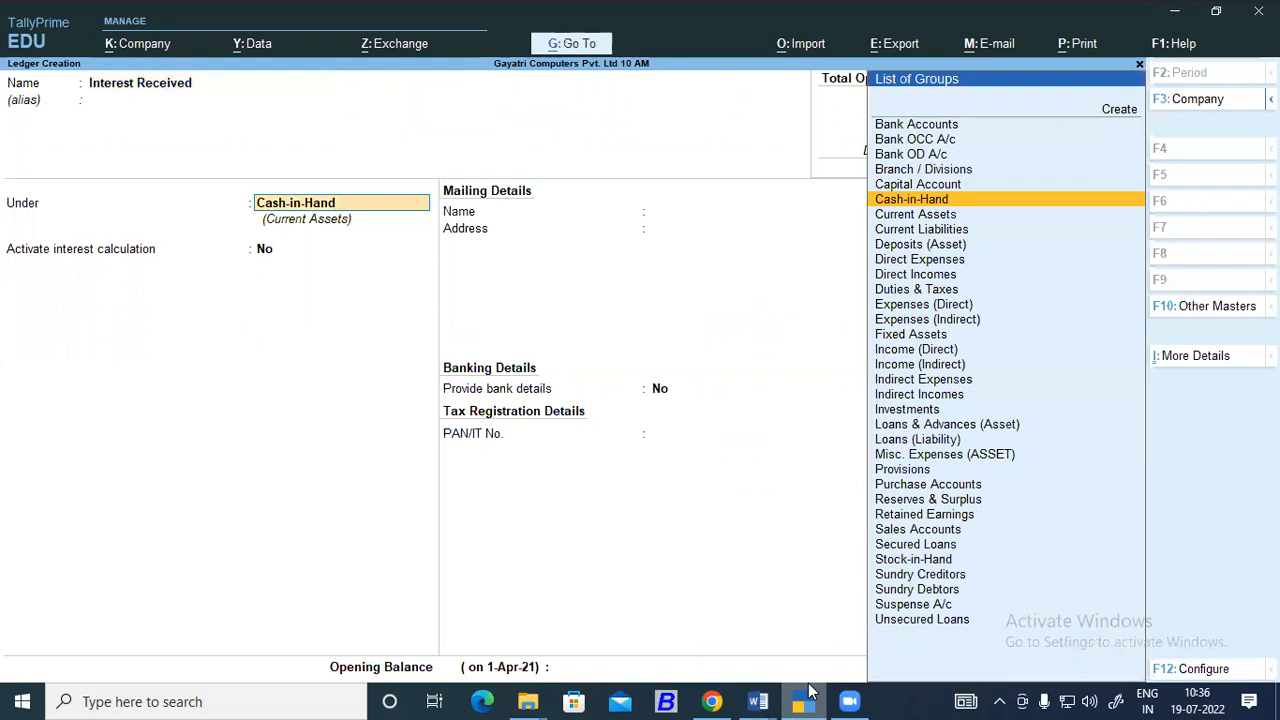
Place the Interest Received ledger under Indirect Incomes, keeping ledger type and appropriation method as Not Applicable.
type("In")
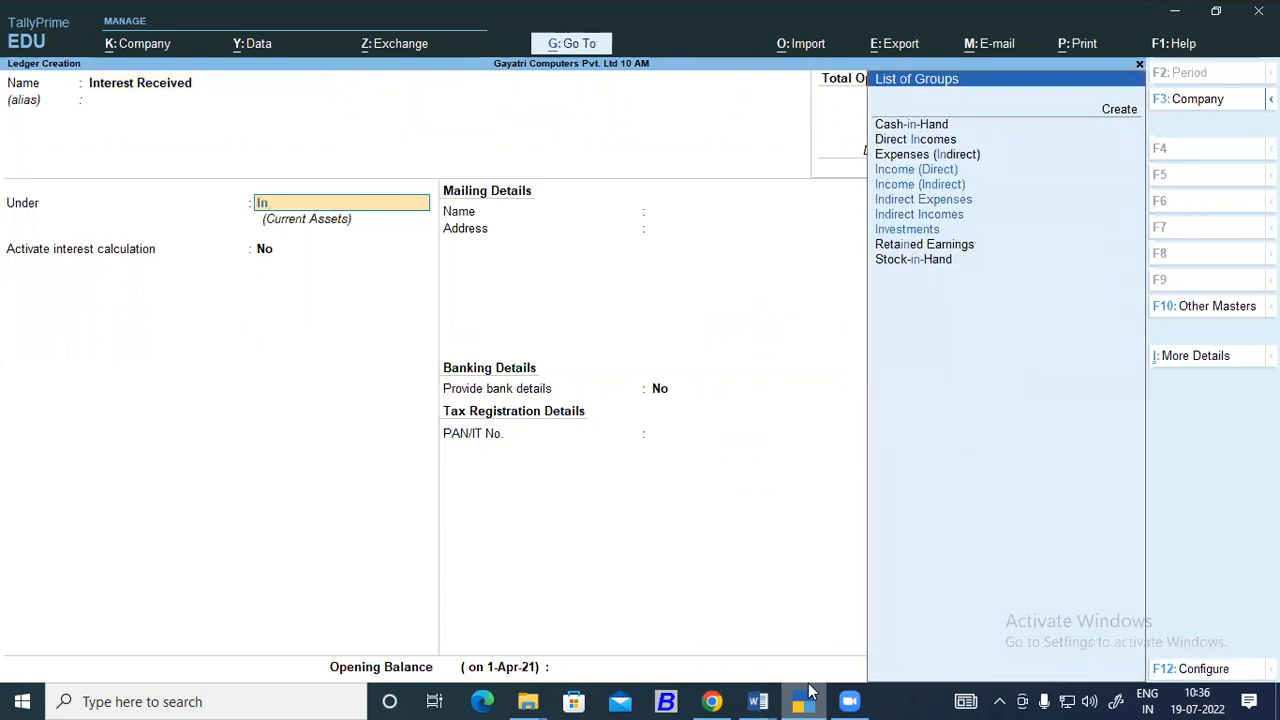
key("Down")
key("Down")
key("Down")
key("Down")
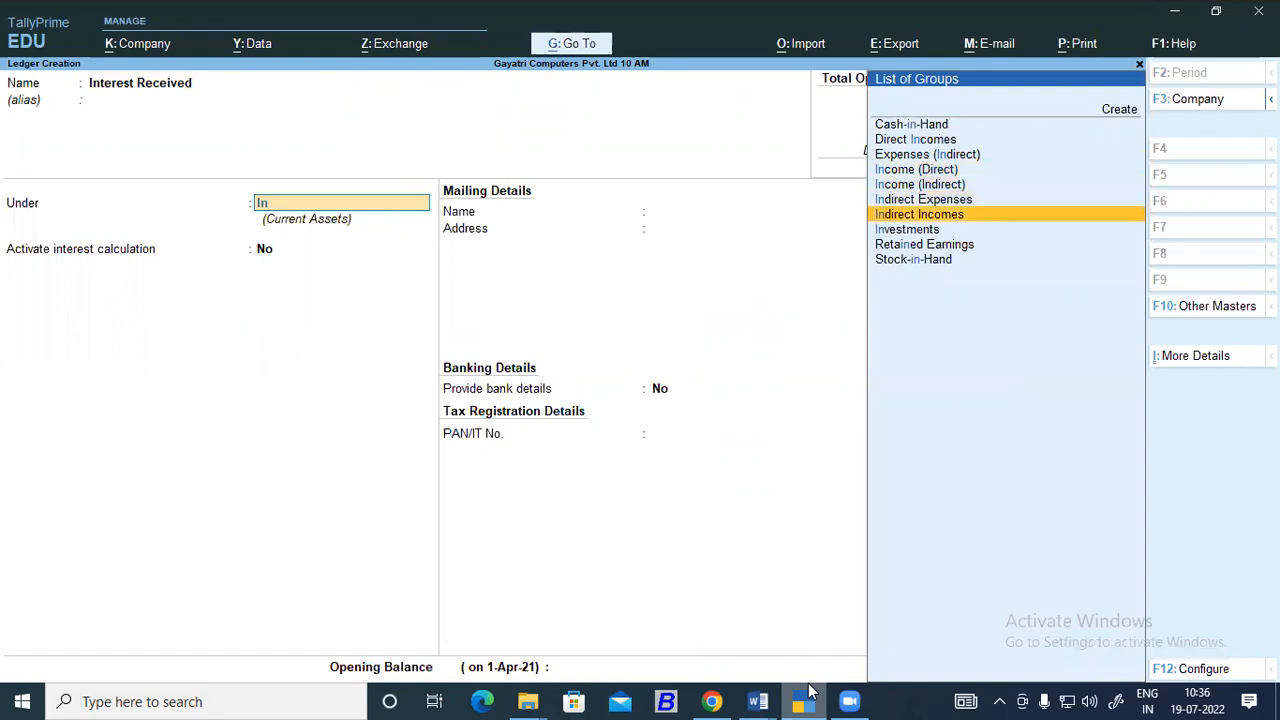
key("Return")
Activate interest calculation for the ledger, including the transaction date for amounts added but not for amounts deducted.
key("Return")
key("Return")
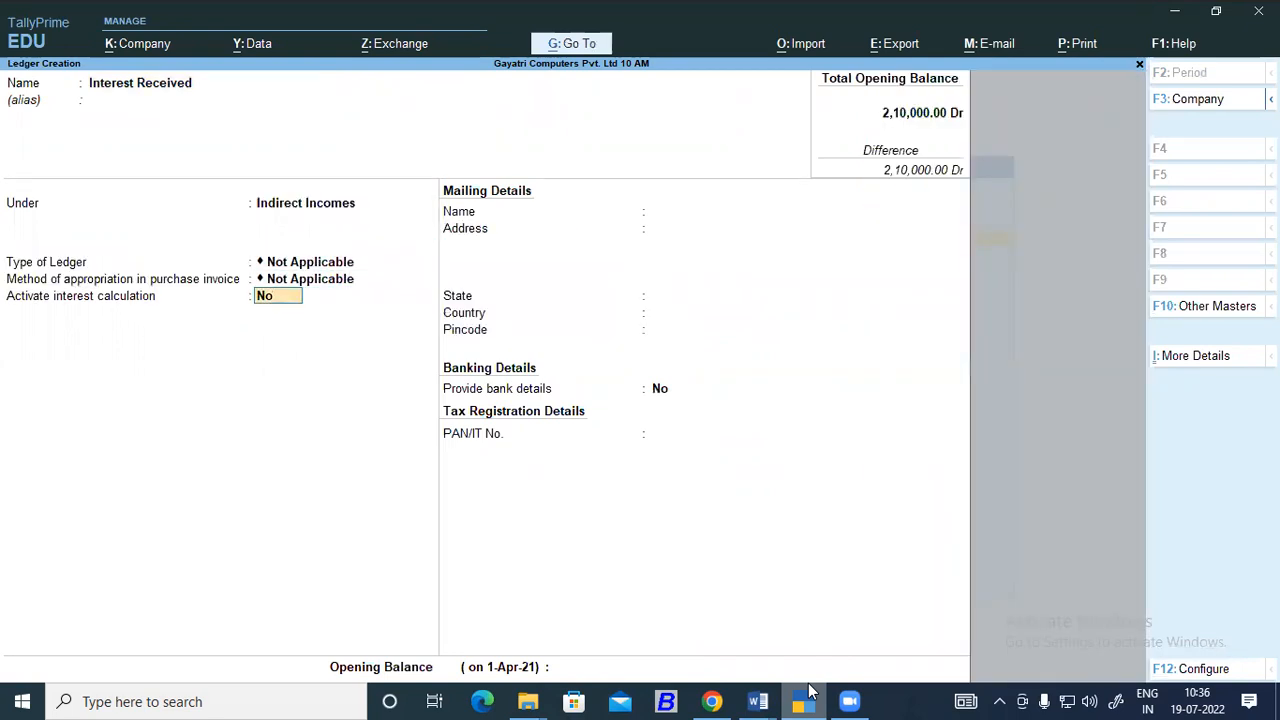
type("y")
key("Return")
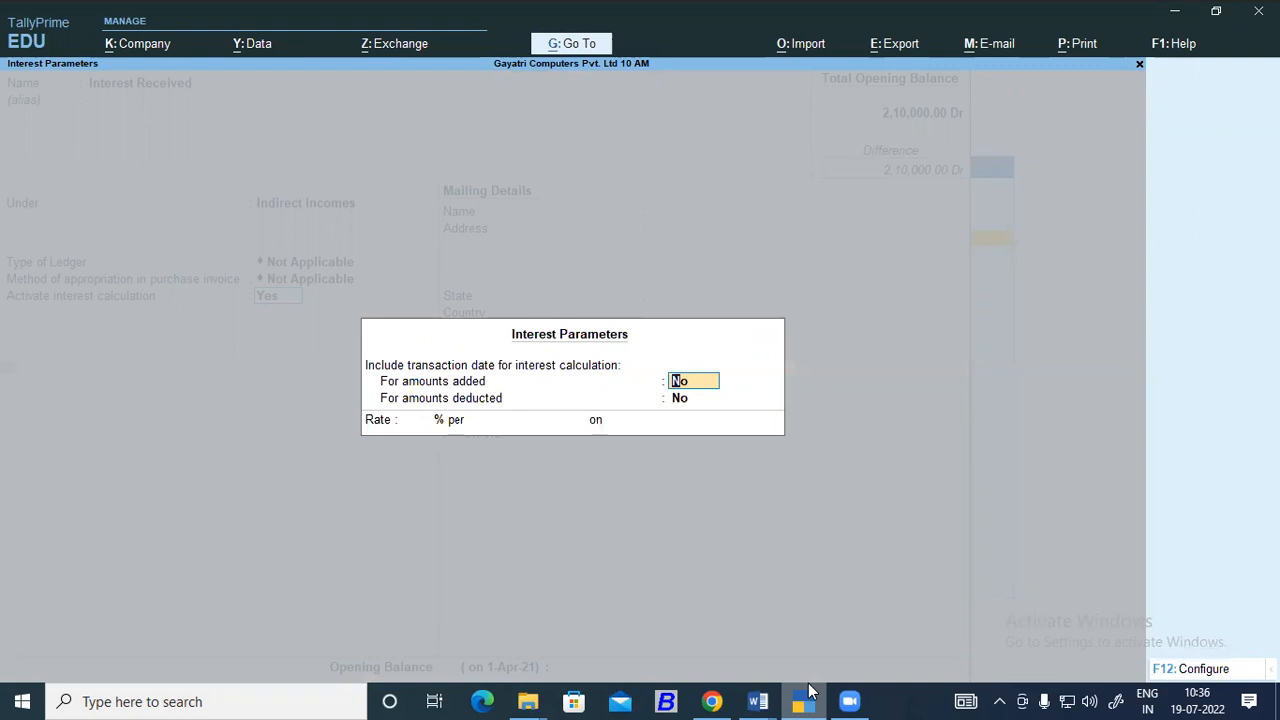
type("y")
key("Return")
Set the ledger's interest rate to 5% per Calendar Year on Debit Balances Only.
key("Return")
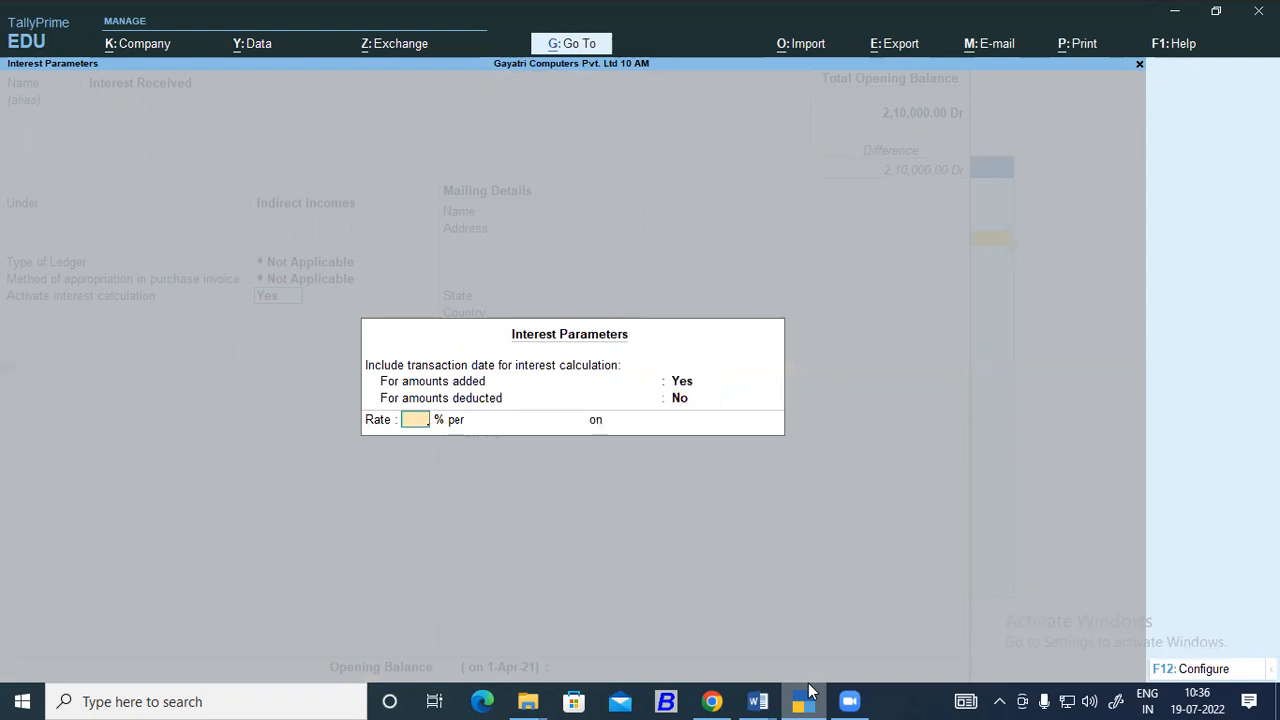
type("5")
key("Return")
key("Down")
key("Down")
key("Down")
key("Return")
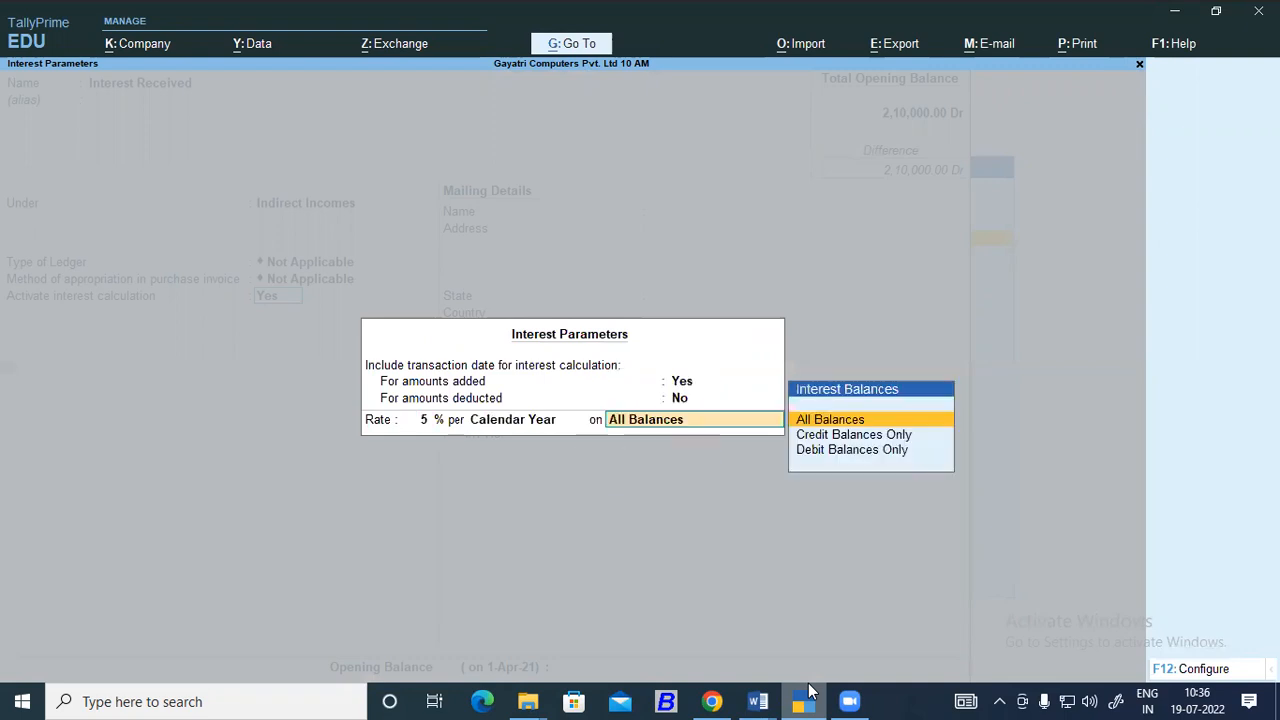
key("Down")
key("Down")
key("Return")
key("Return")
key("Return")
key("Return")
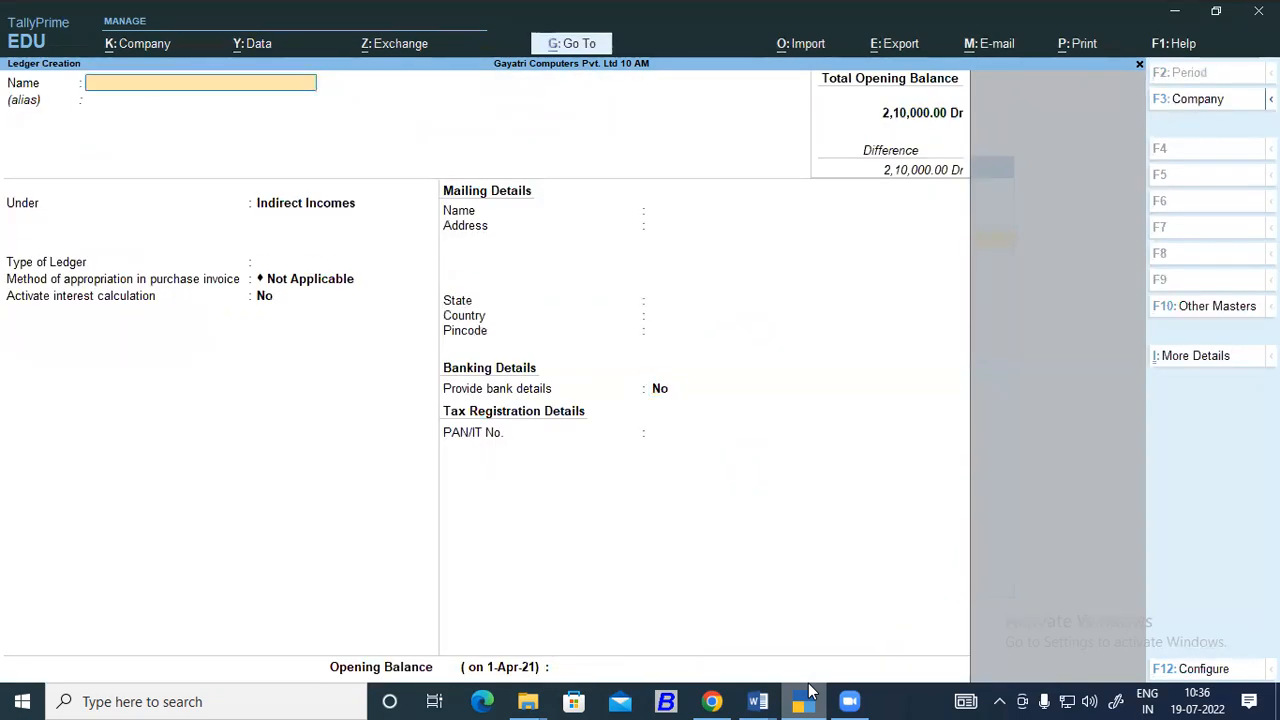
Save the Interest Received ledger and leave ledger creation.
key("Escape")
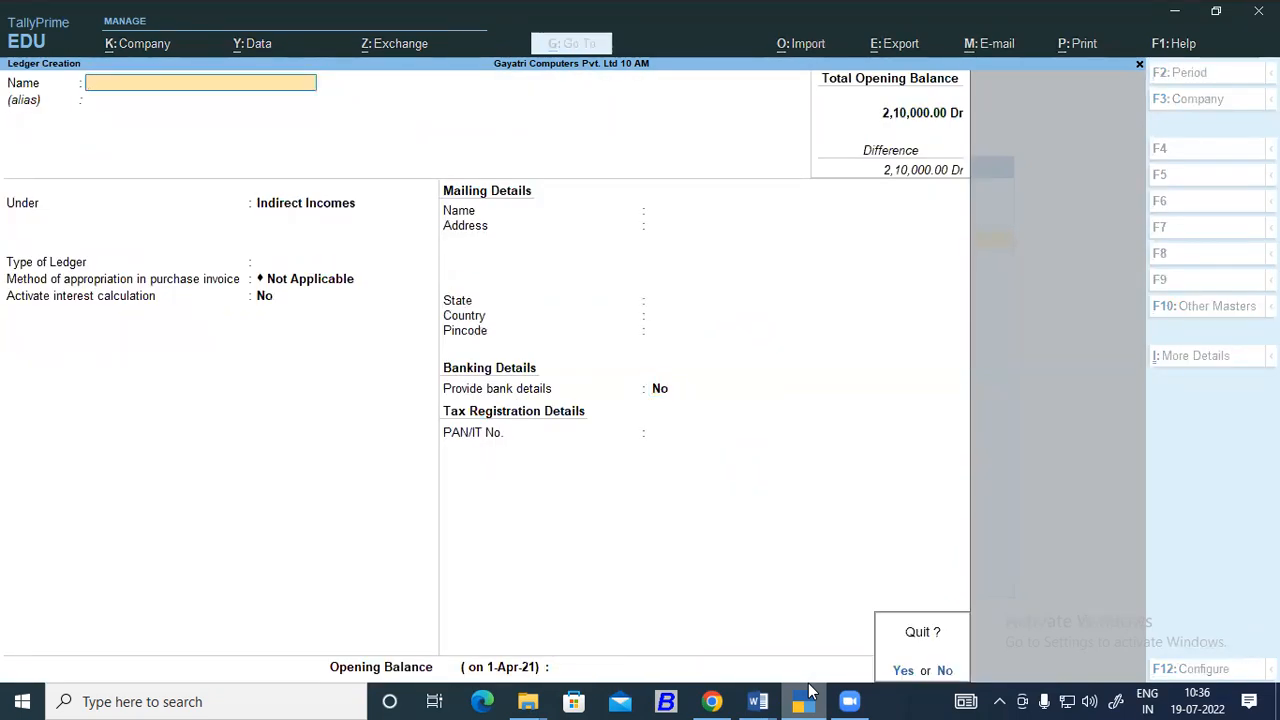
key("Return")
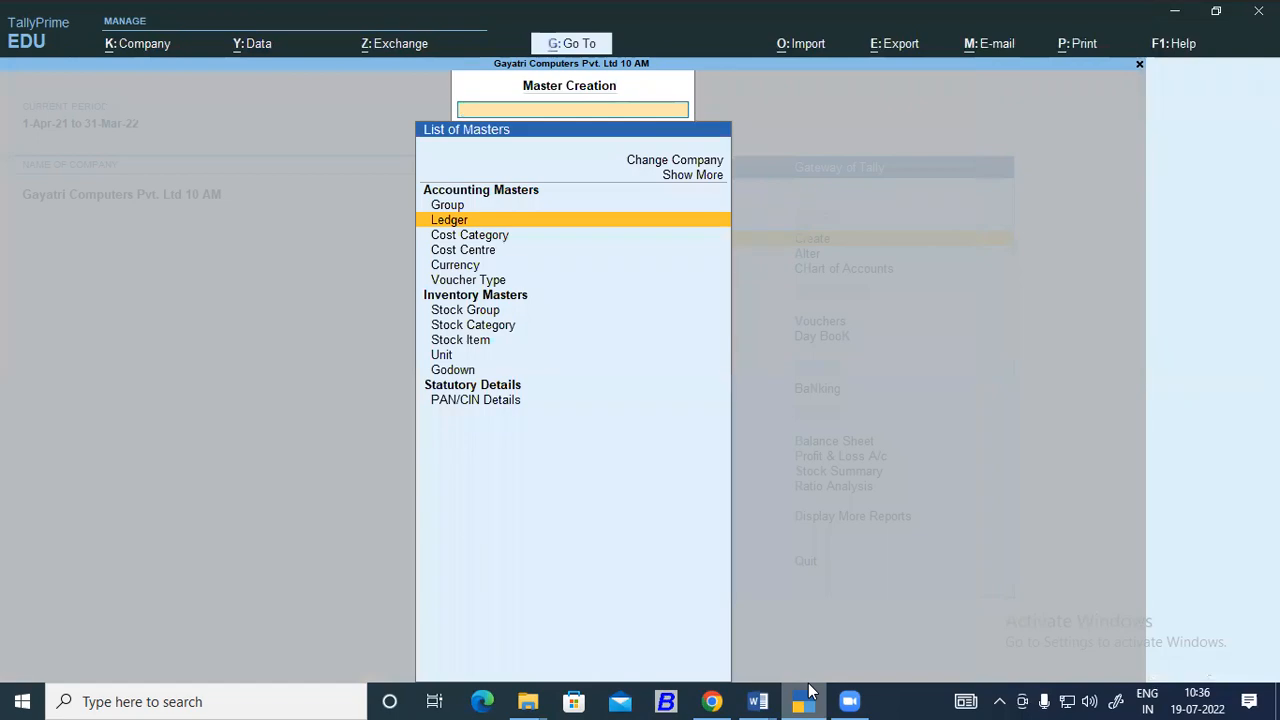
Check the Word notes for the path from the gateway to the debit note voucher.
left_click(810, 690)
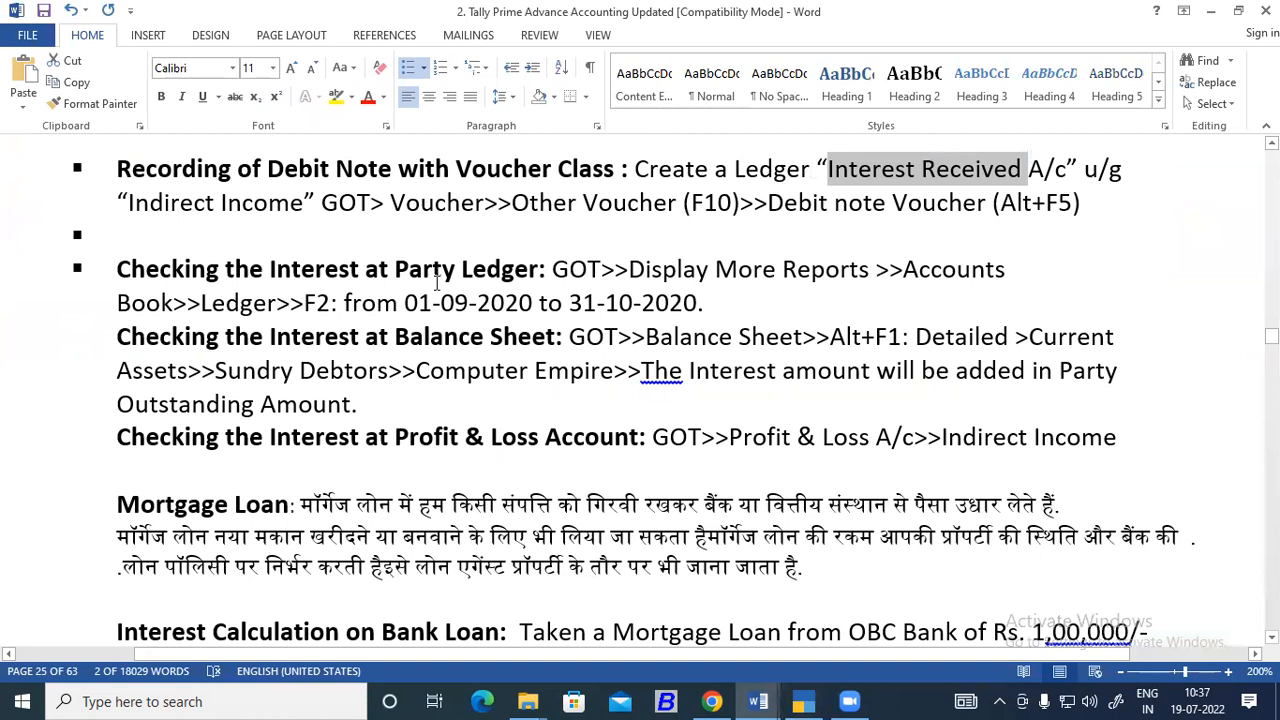
left_click_drag(321, 201, 364, 194)
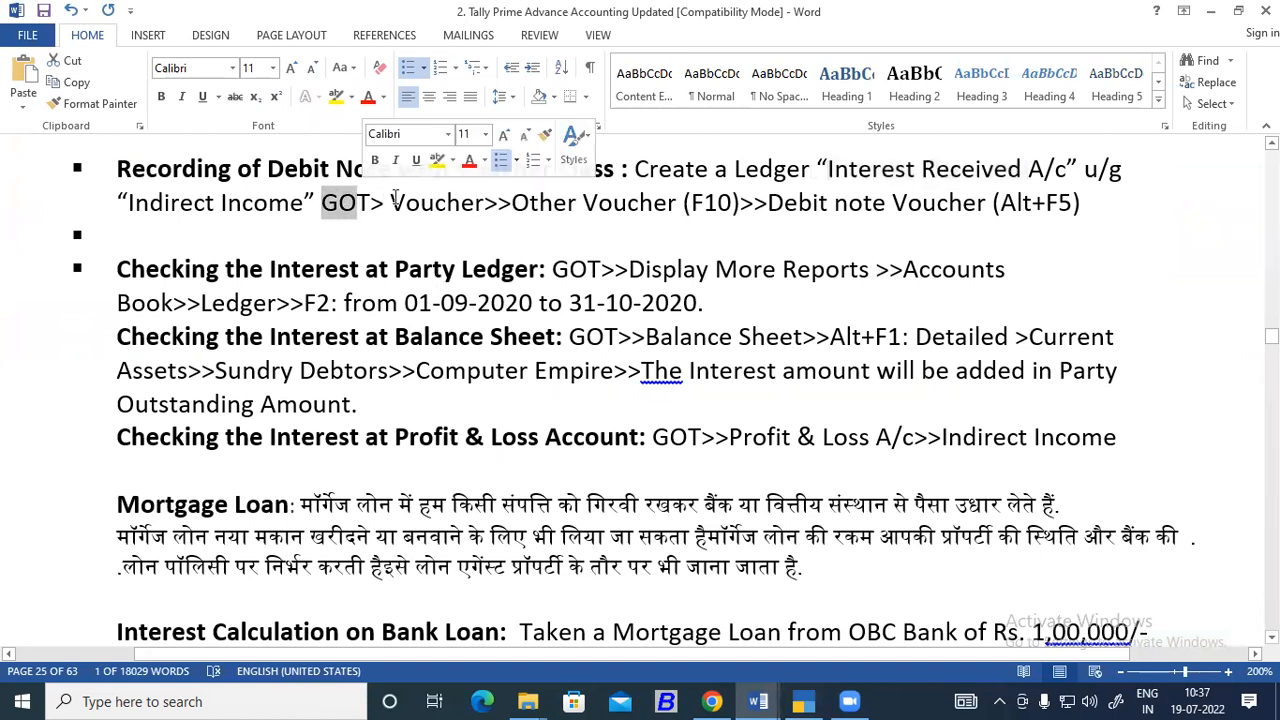
left_click_drag(528, 202, 990, 204)
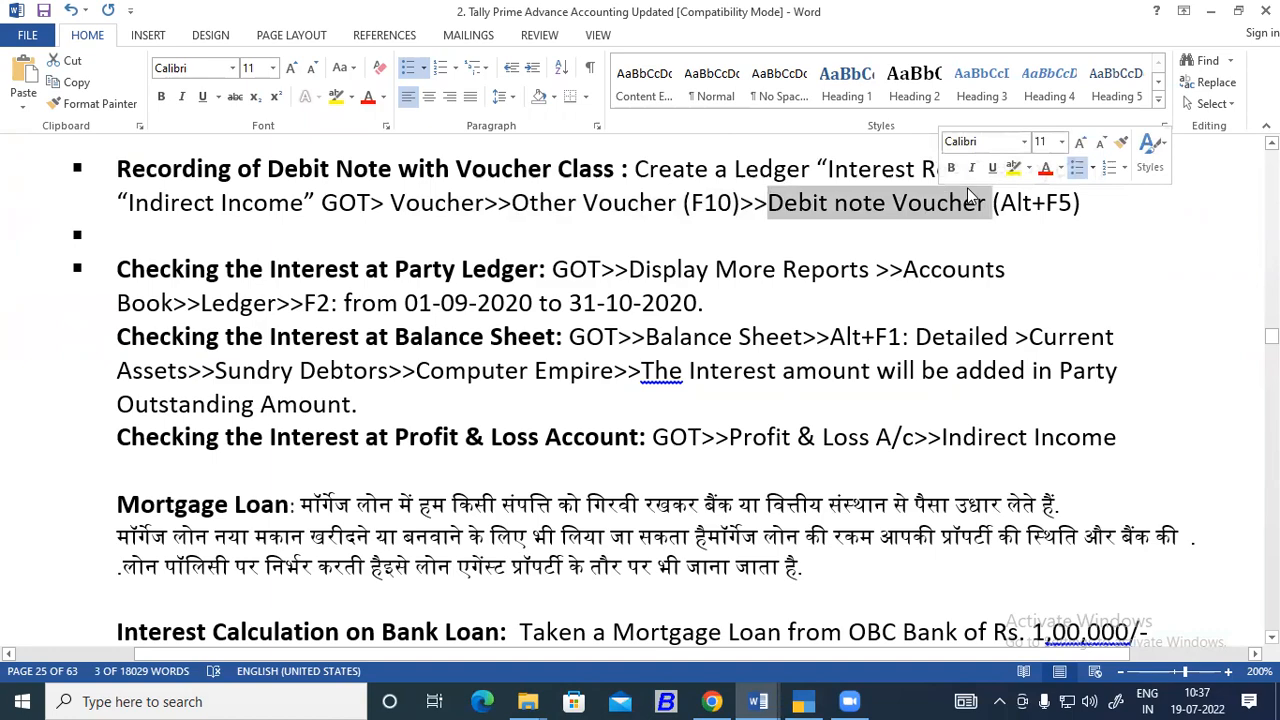
Return to TallyPrime, leave master creation and open the voucher entry screen.
left_click(812, 700)
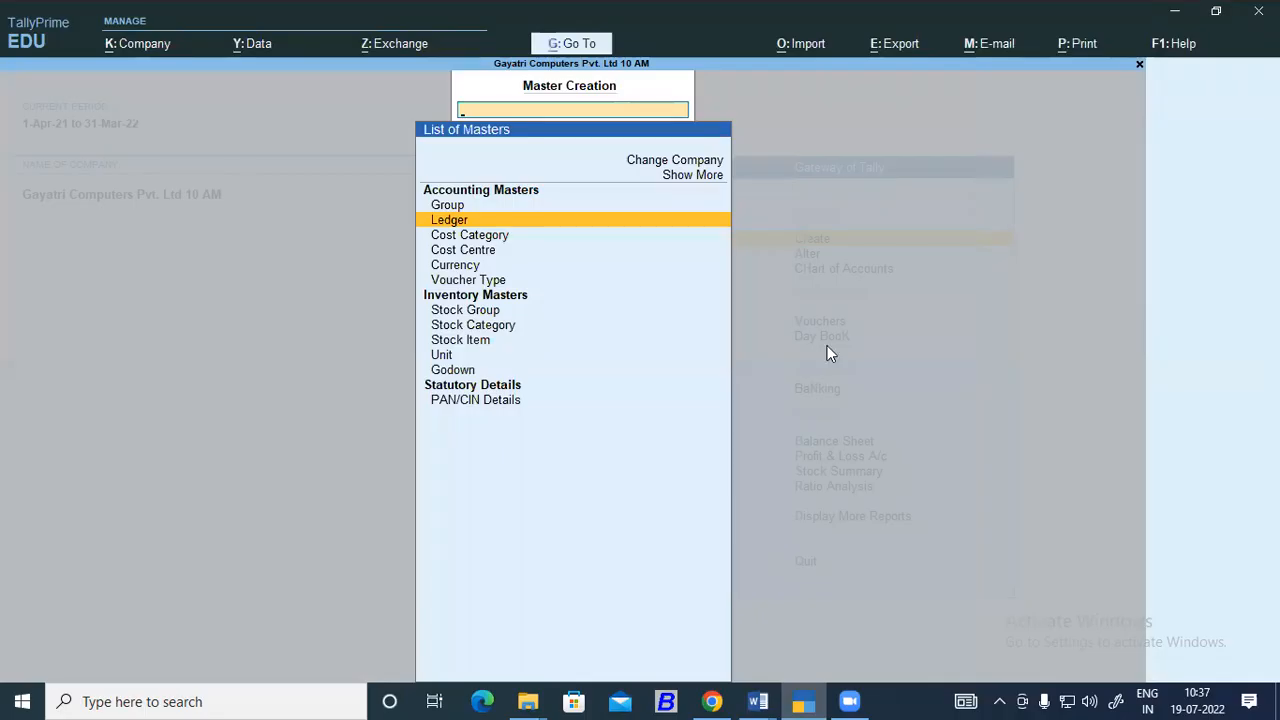
key("Escape")
left_click(823, 319)
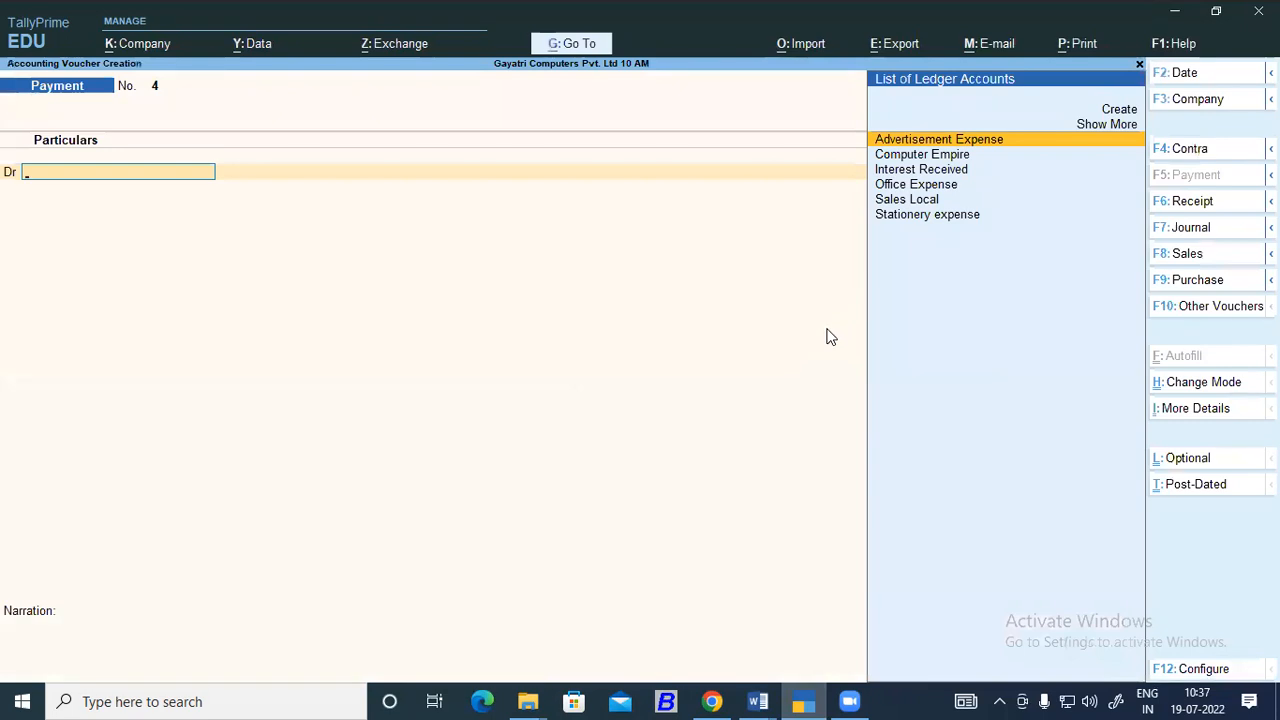
Start a Debit Note voucher using the Simple Interest Class, checking the voucher path in the Word notes.
key("alt")
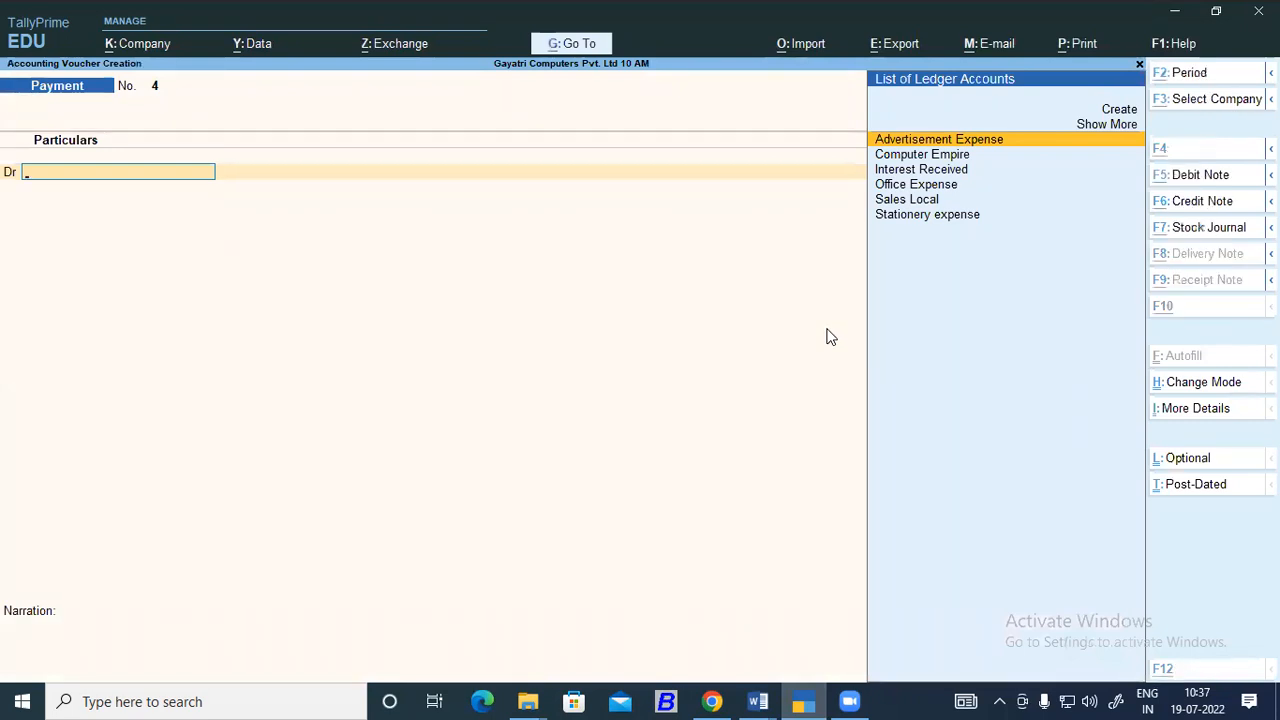
key("alt+F5")
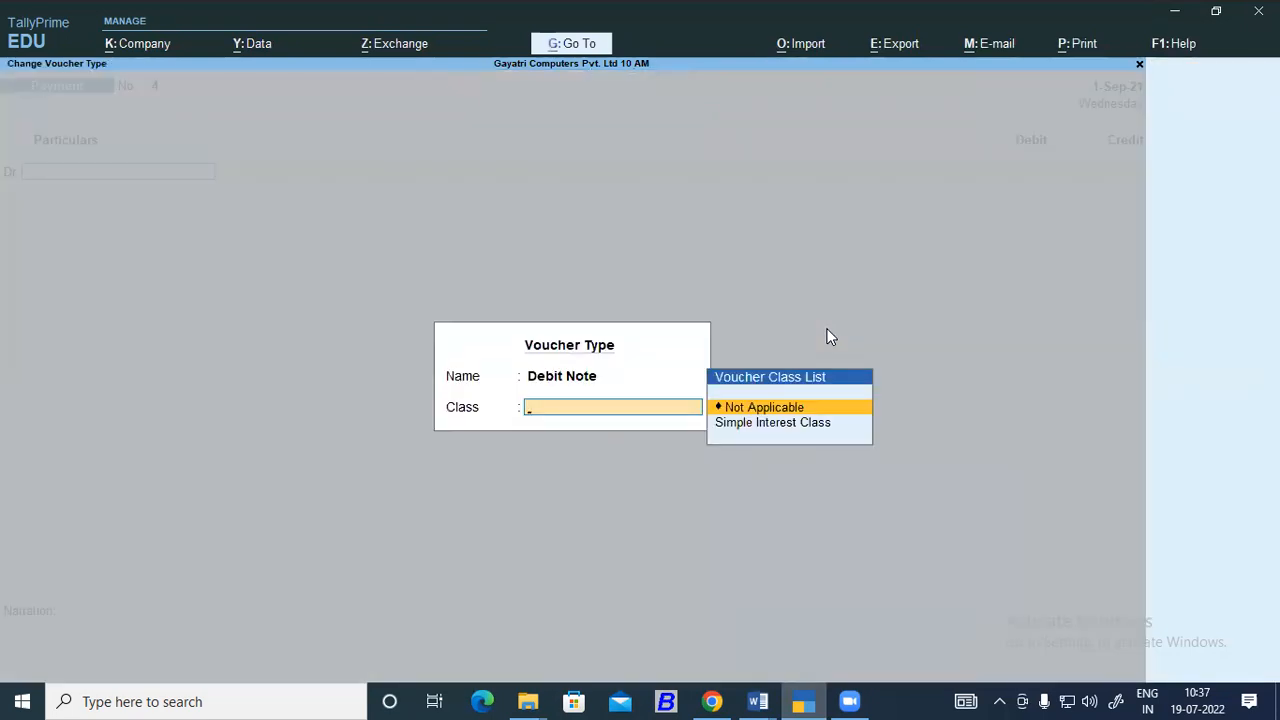
key("Down")
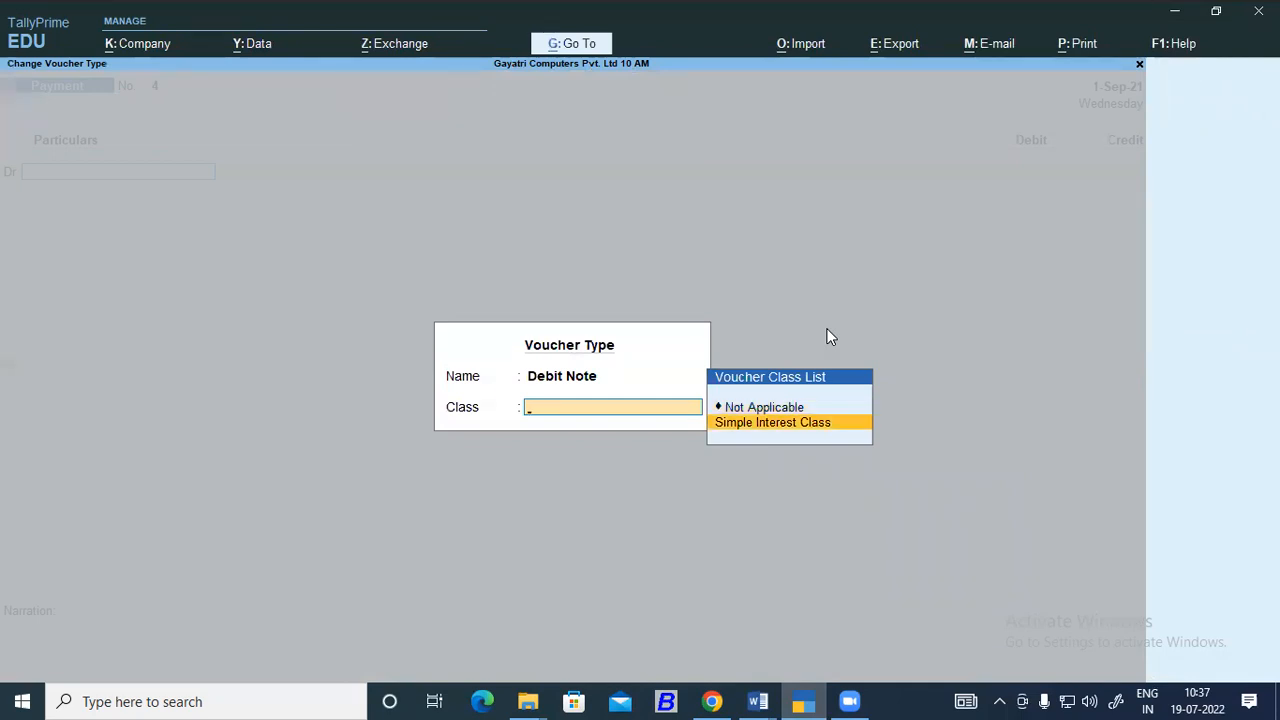
key("Return")
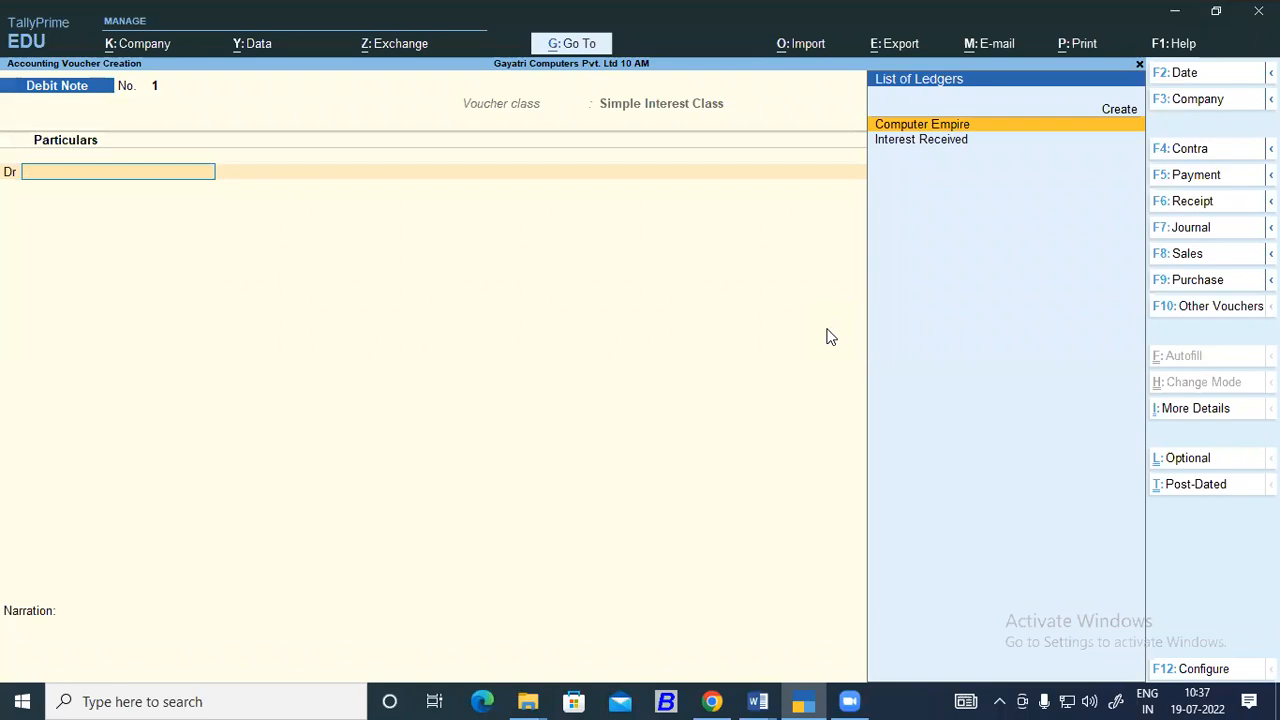
key("alt+Tab")
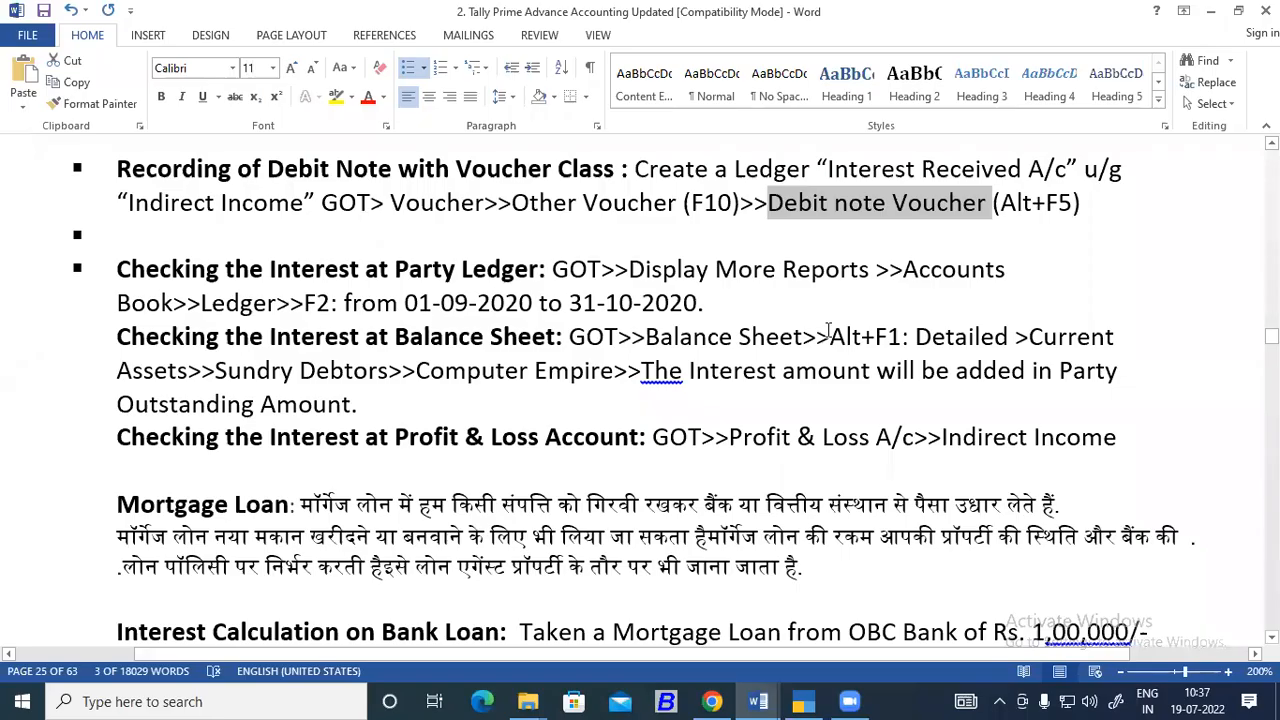
key("alt+Tab")
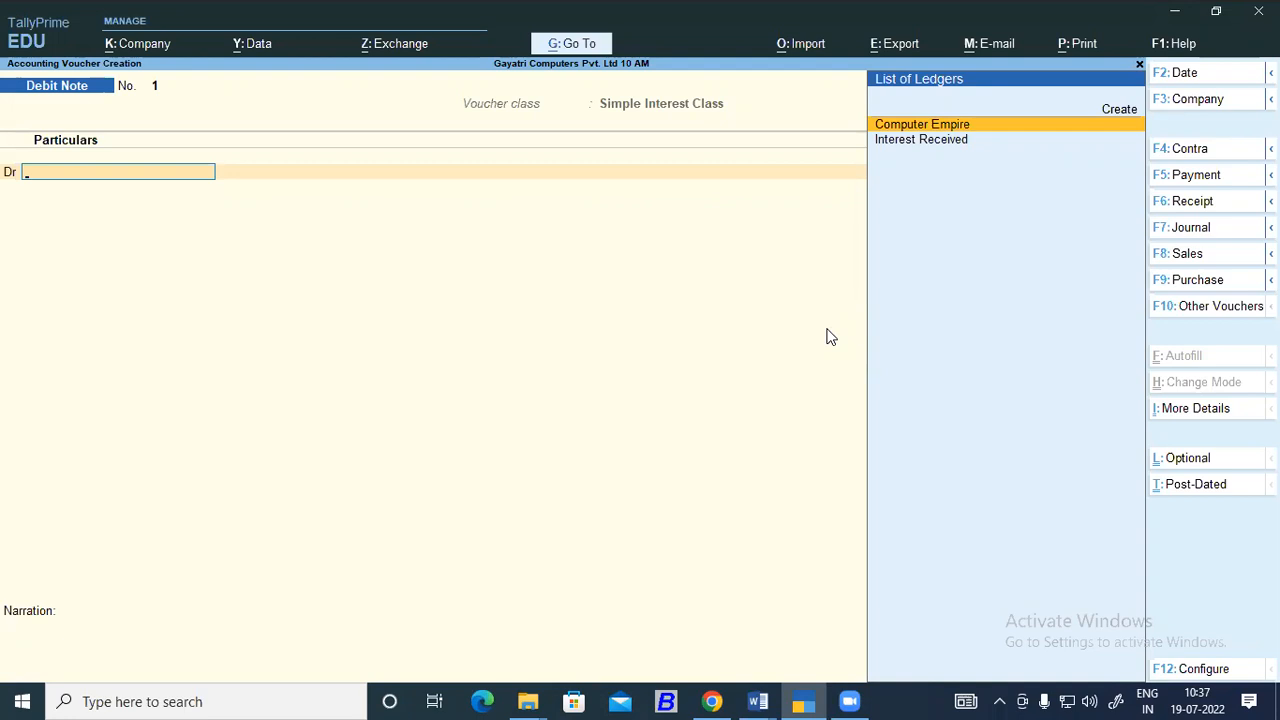
Choose Computer Empire as the debited party, leave its interest details unallocated, and set the voucher date to 01-10.
key("Return")
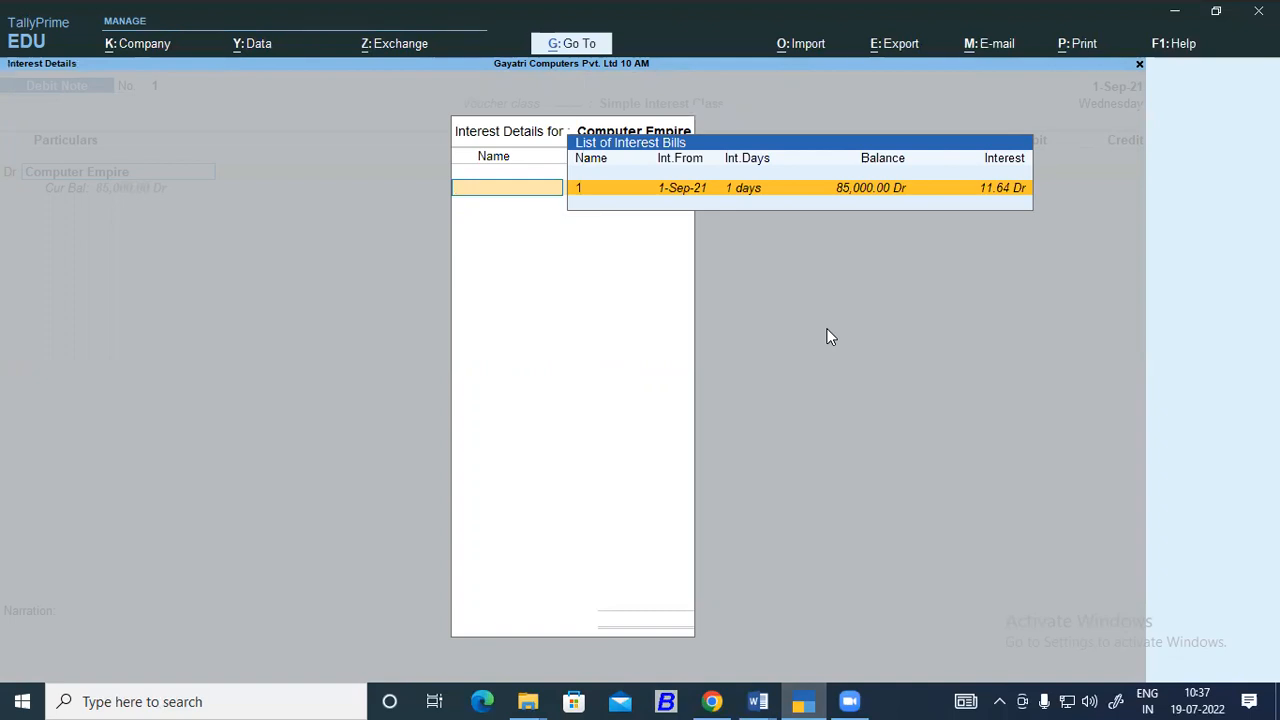
key("Escape")
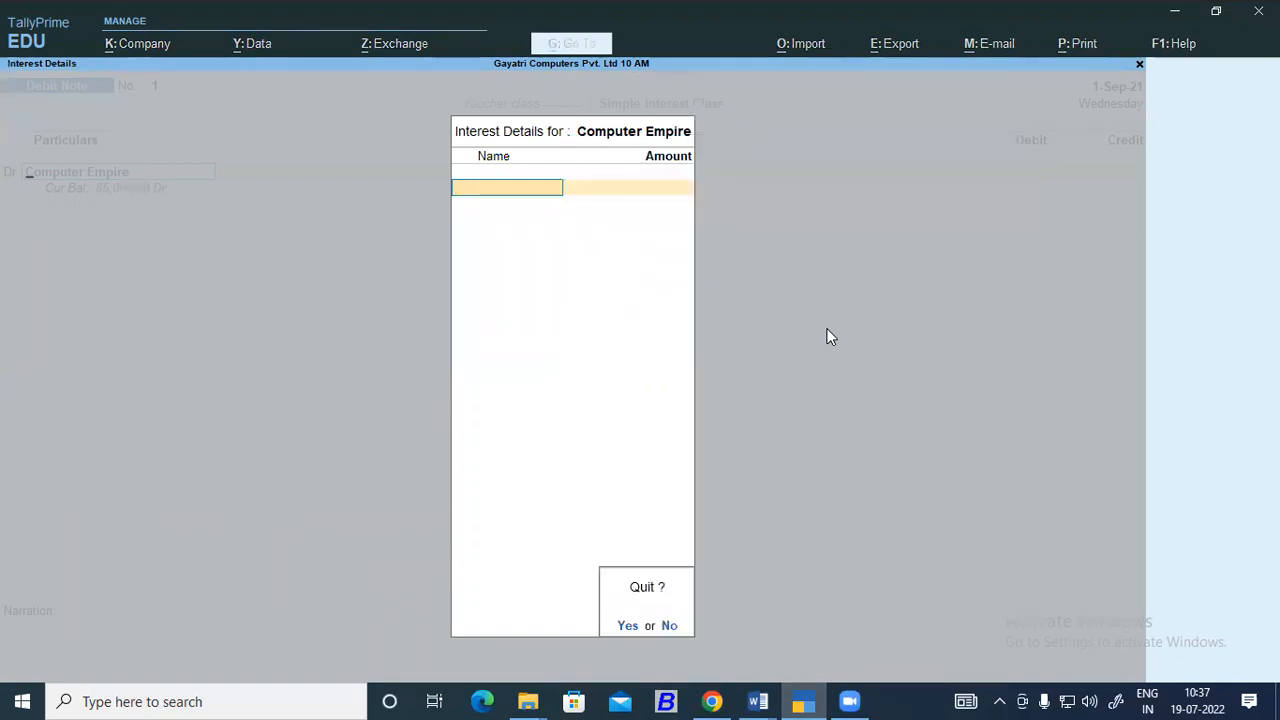
key("y")
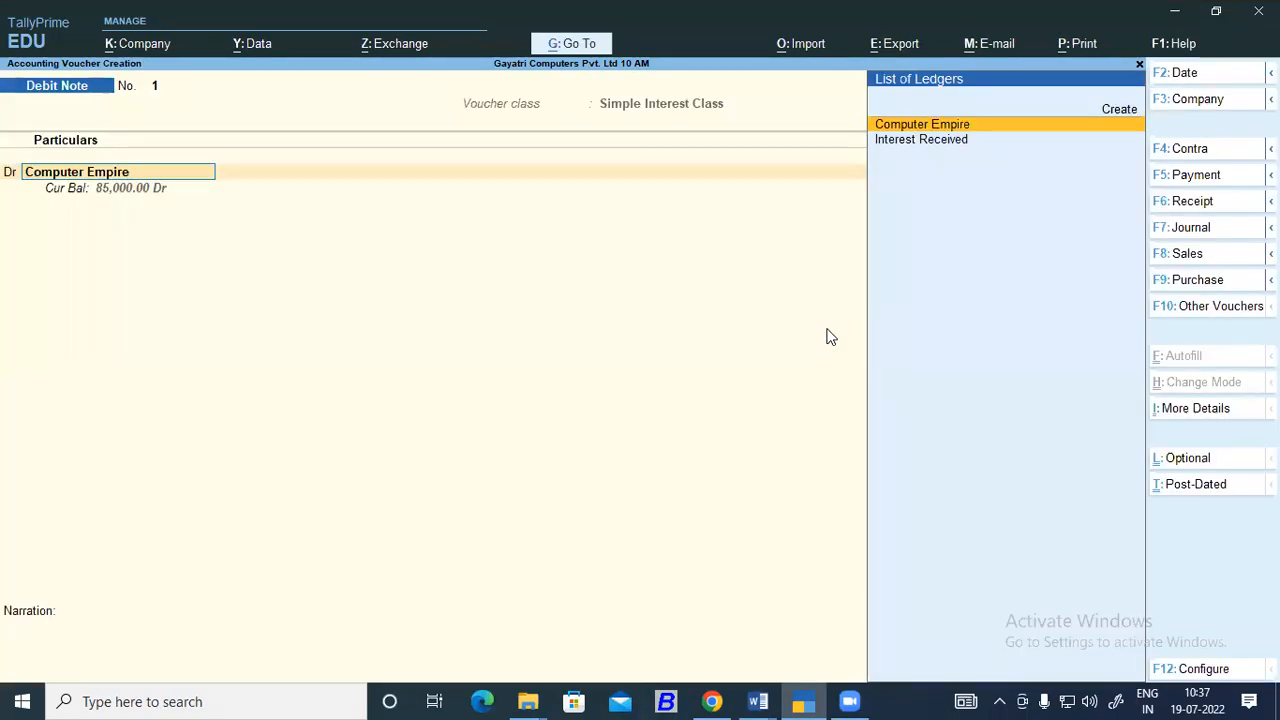
key("F2")
type("01-10")
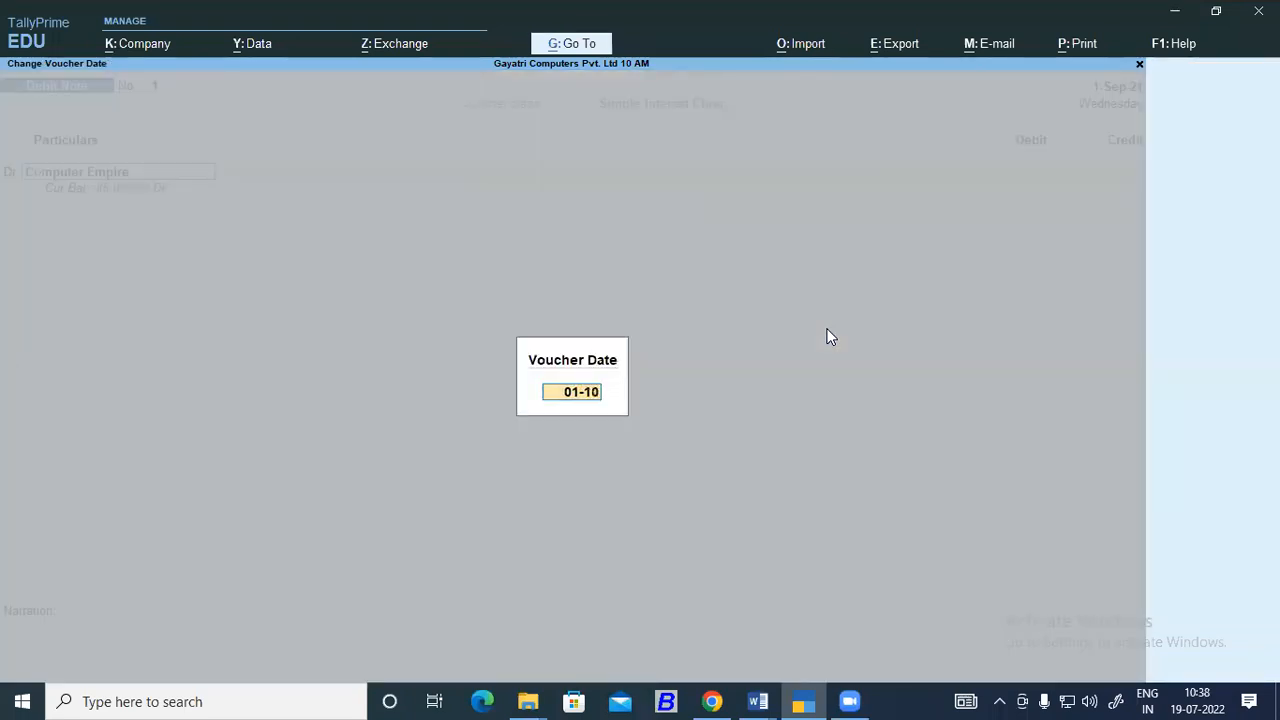
key("Return")
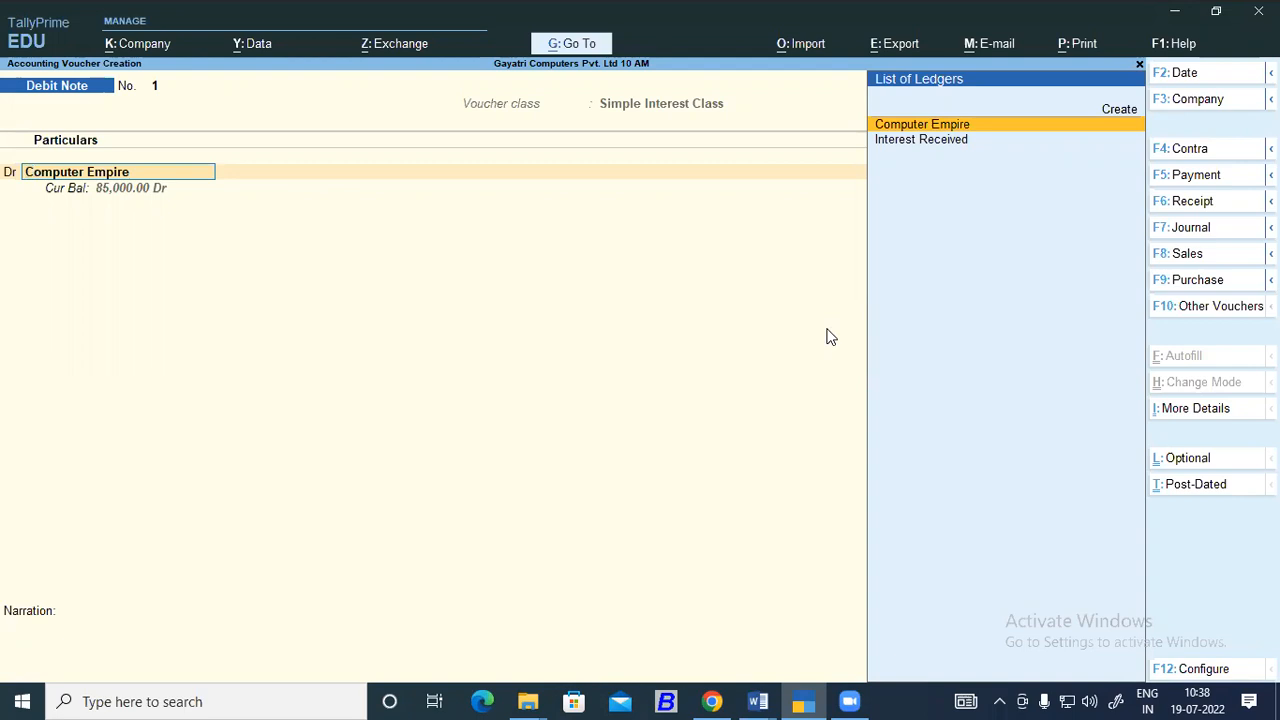
Allocate the interest on bill 1 to Computer Empire and end the list of interest bills.
key("Return")
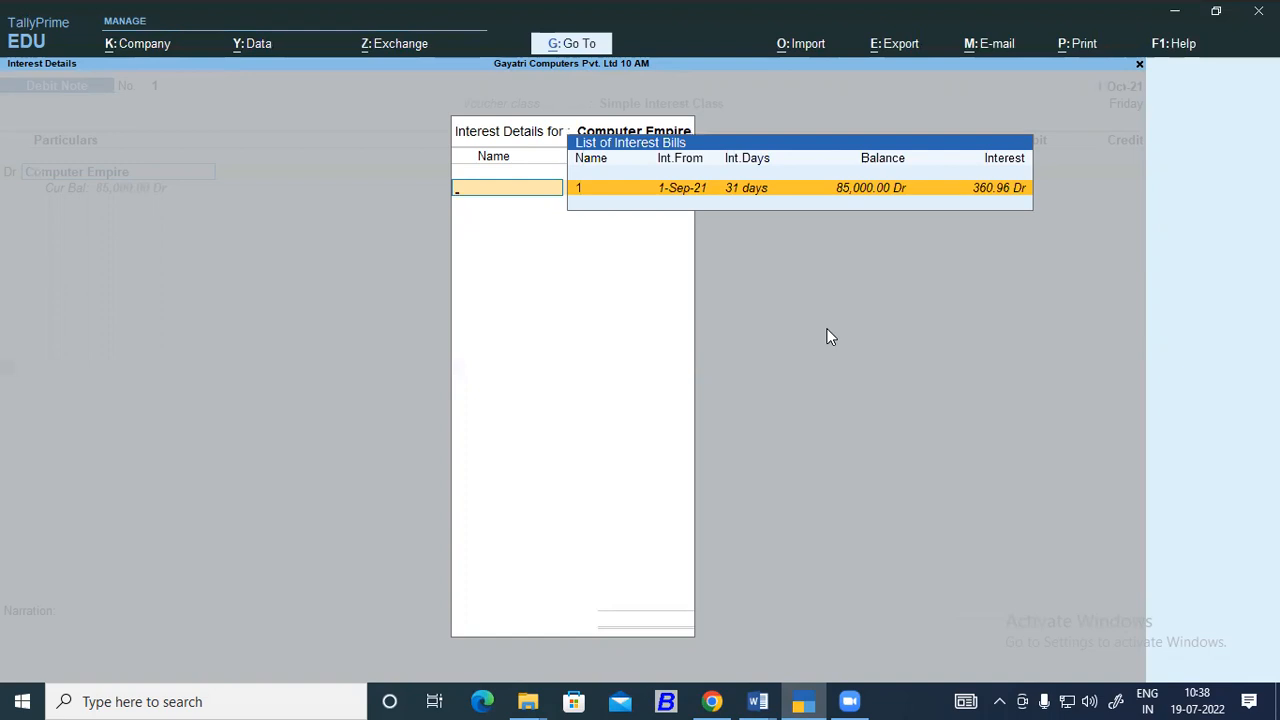
key("Return")
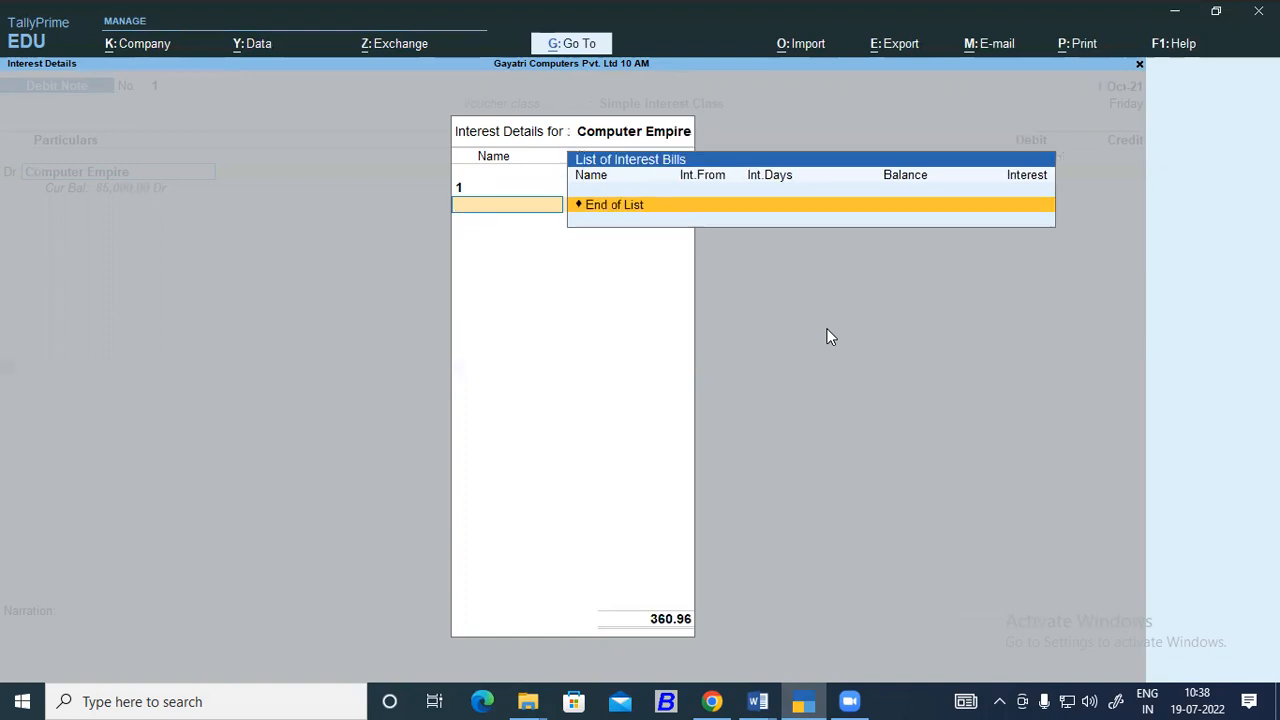
key("Return")
Leave the dispatch and original invoice details blank and accept Computer Empire's party details with state Uttar Pradesh.
key("Return")
key("Return")
key("Return")
key("Return")
key("Return")
key("Return")
key("Return")
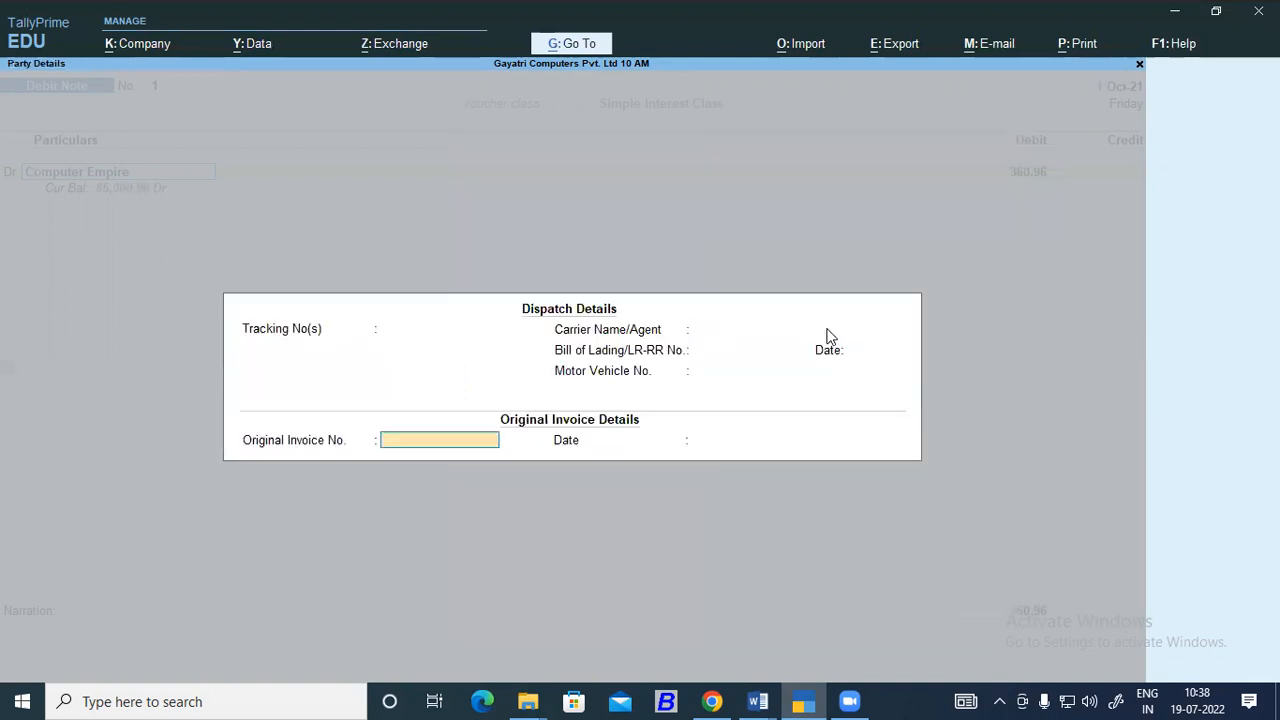
key("Return")
key("Return")
key("Return")
key("Return")
key("Return")
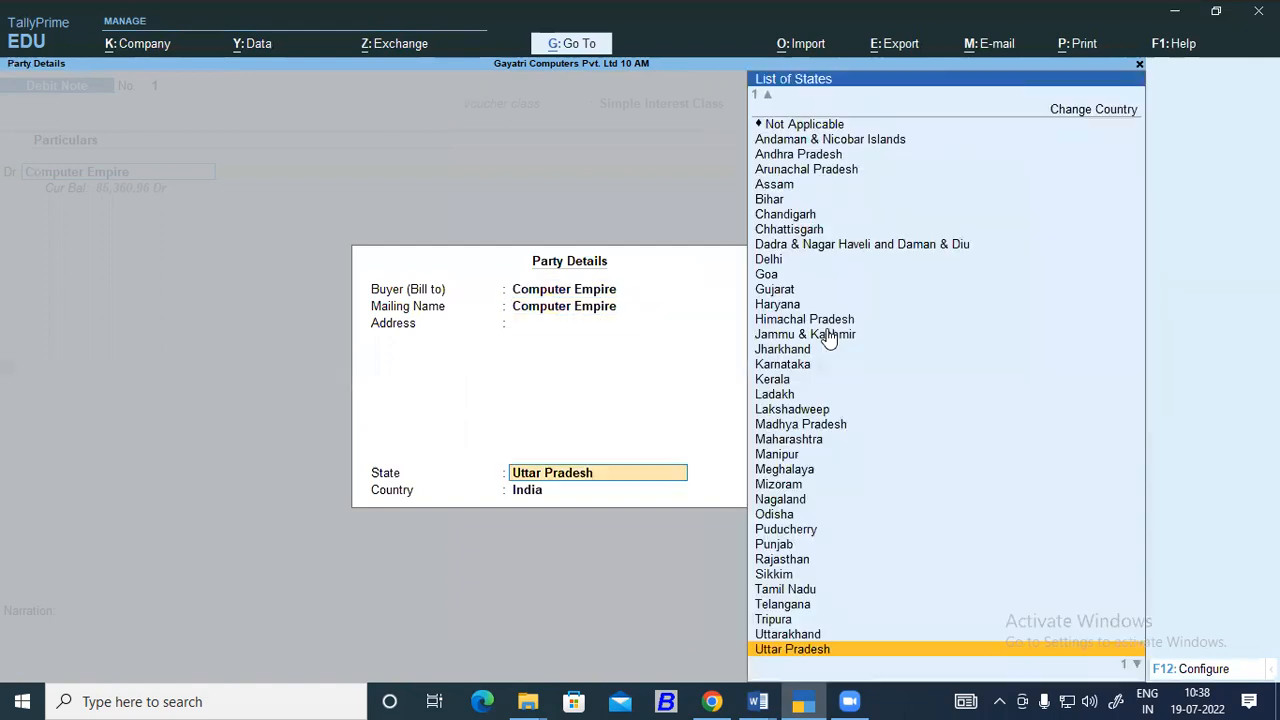
Allocate the debit amount as New Ref 1 in Computer Empire's bill-wise details.
key("Return")
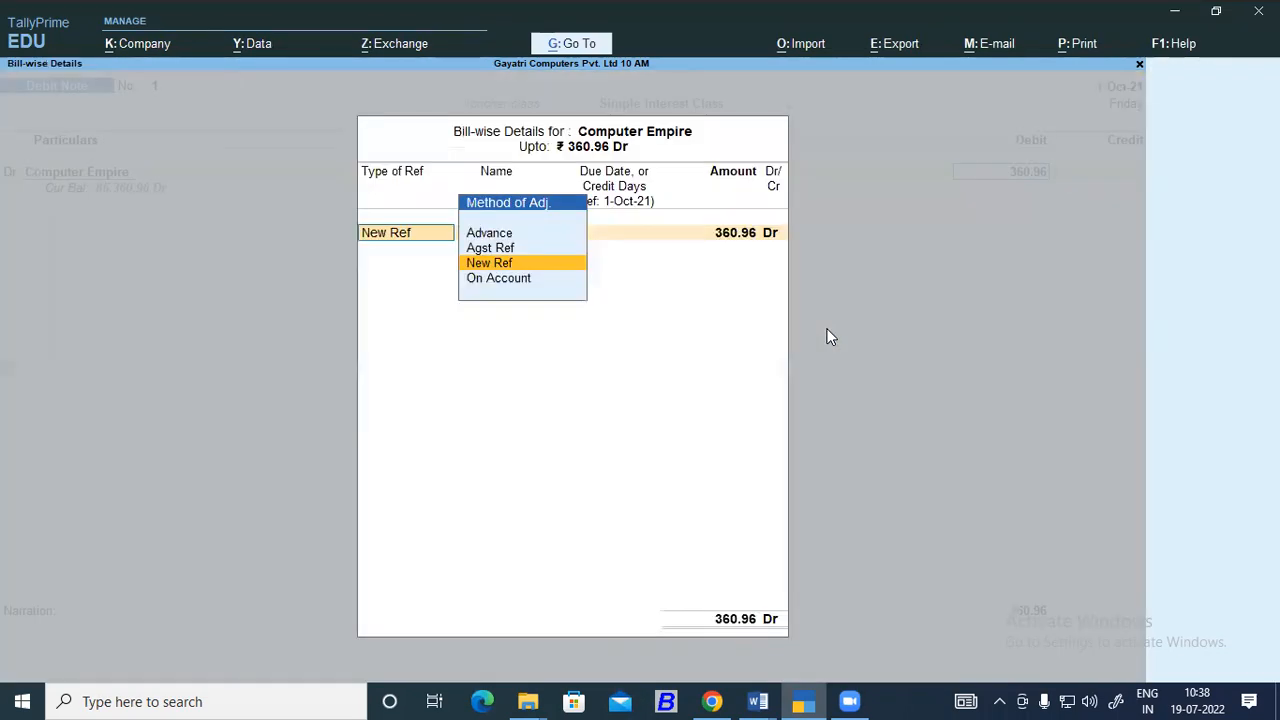
key("Return")
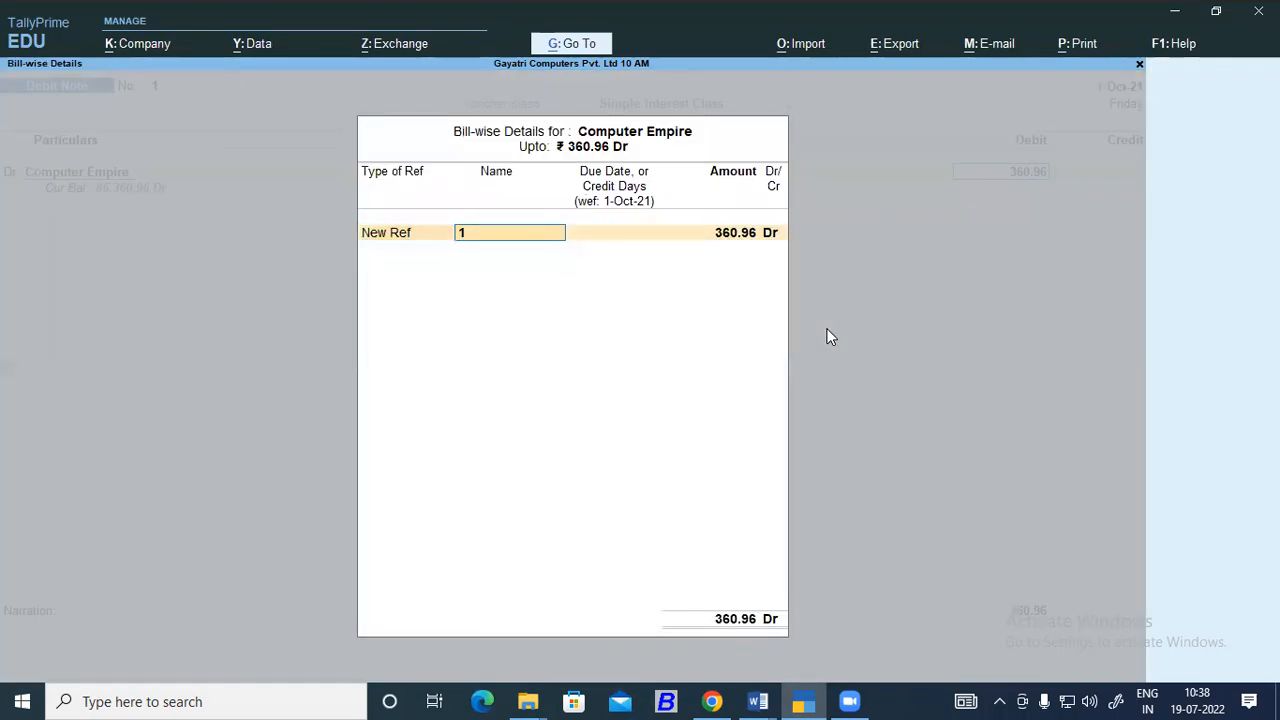
key("Return")
key("Return")
key("Return")
key("Return")
key("Return")
key("Return")
key("Return")
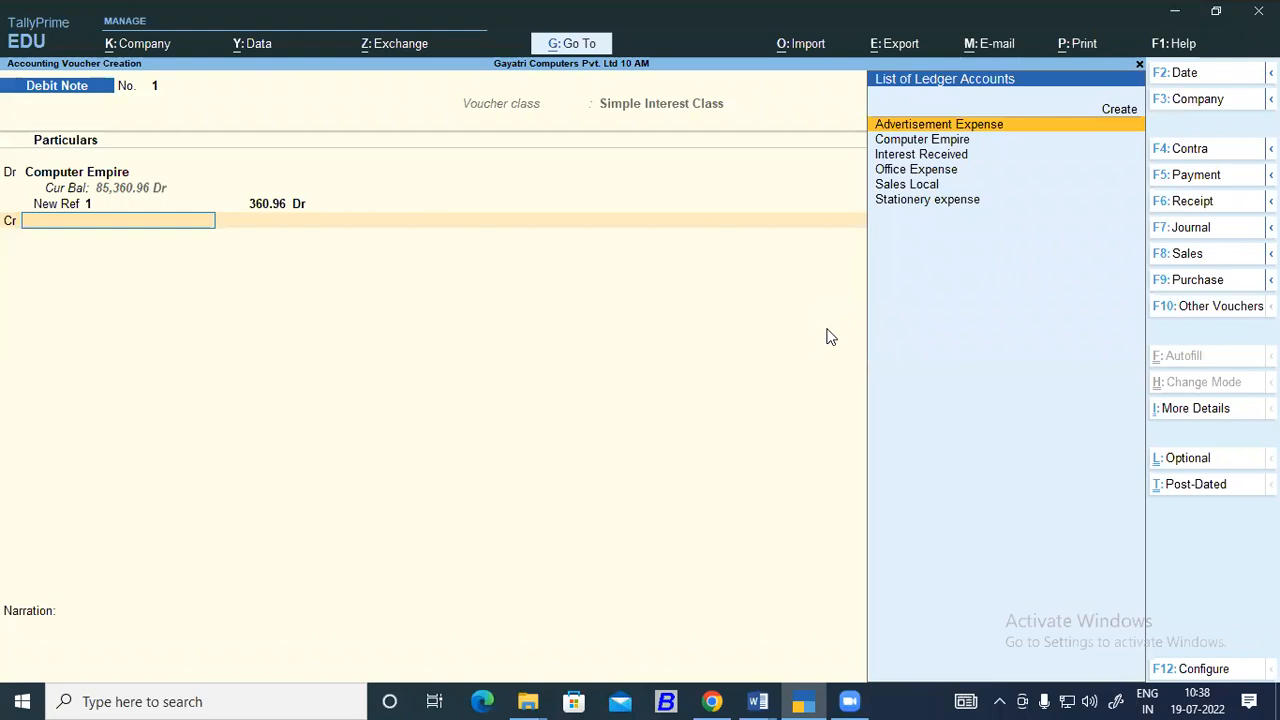
Select Interest Received as the ledger to credit in the debit note.
key("Down")
key("Down")
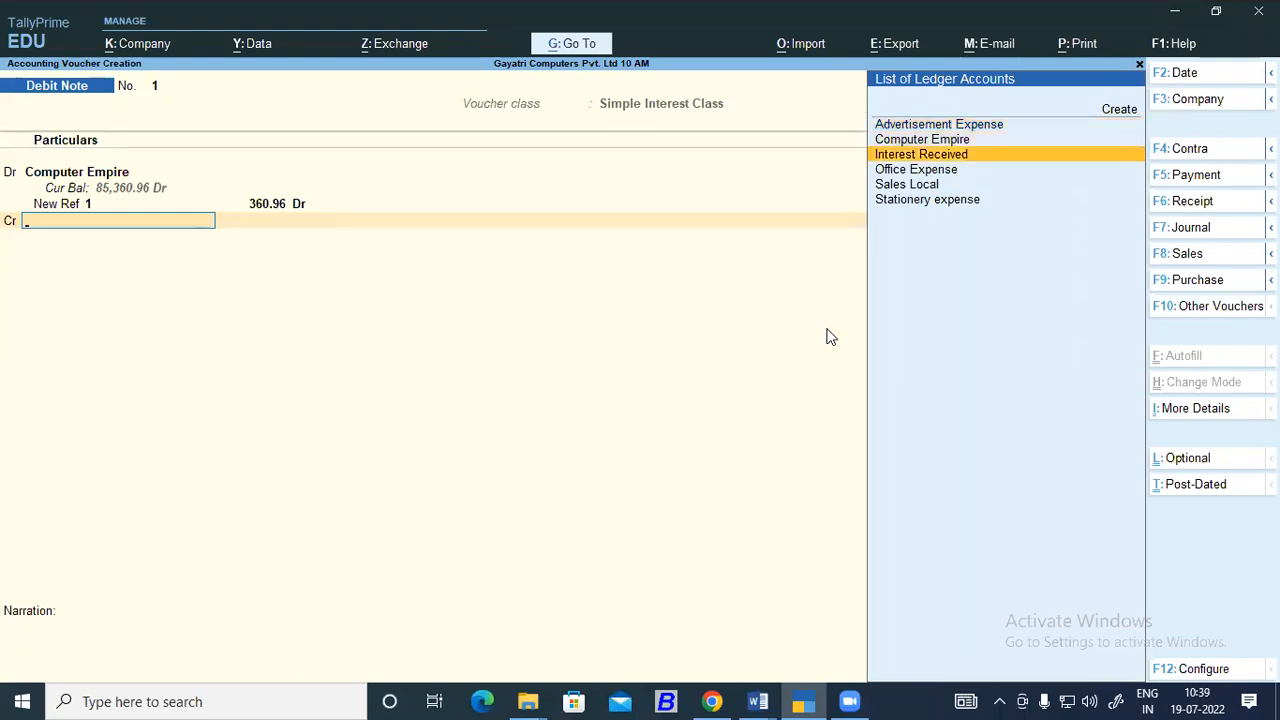
key("Return")
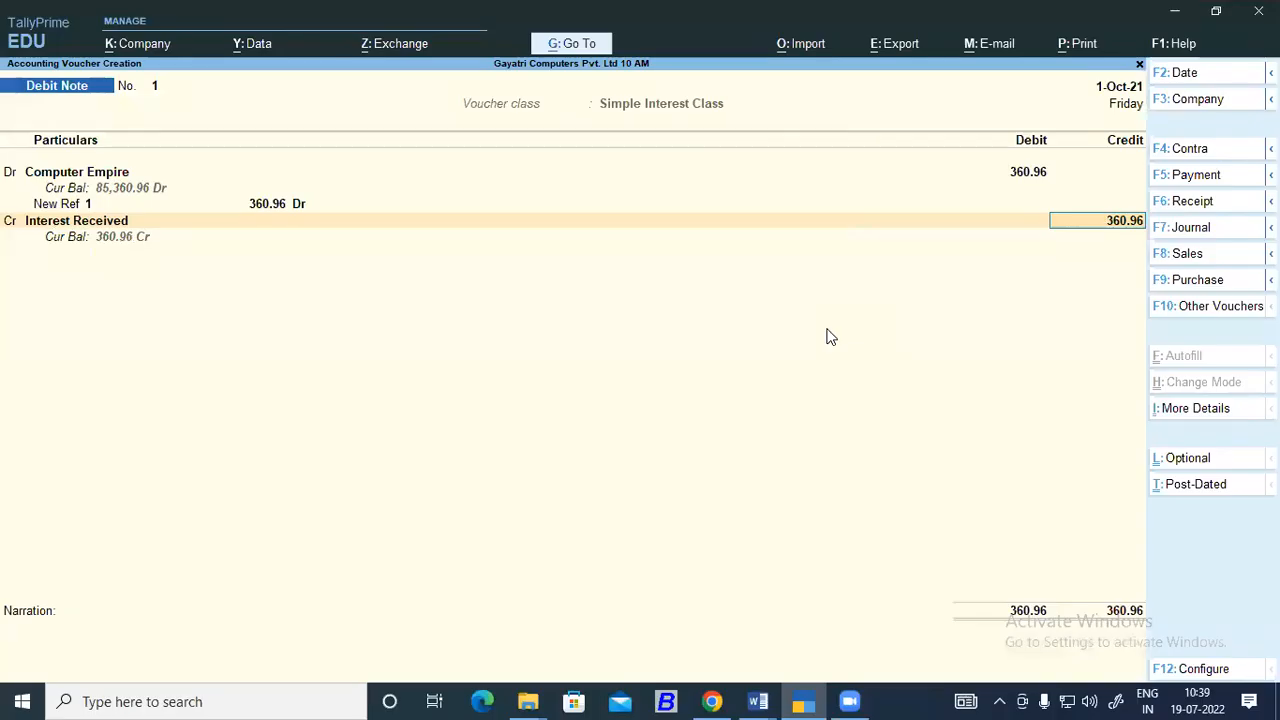
Switch to the Word notes and paste the captured voucher screenshot on an unbulleted line below the debit note instructions.
left_click(774, 700)
left_click(669, 598)
left_click(1086, 203)
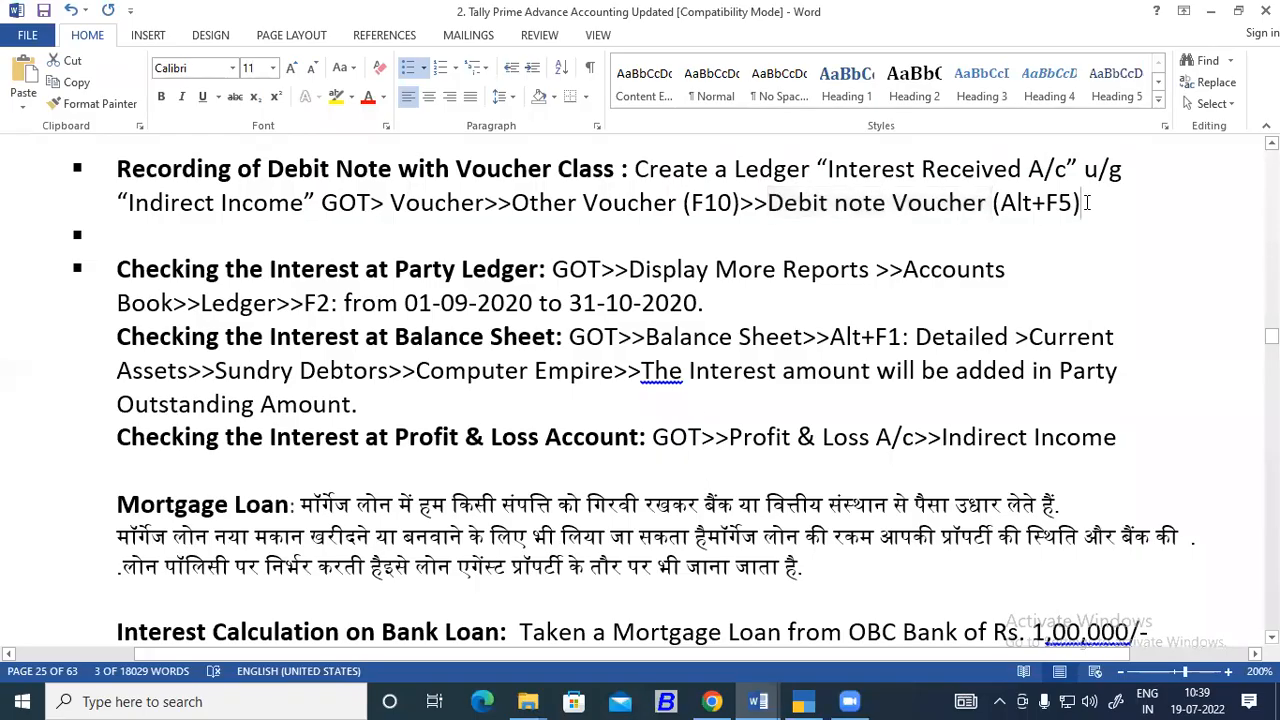
key("Return")
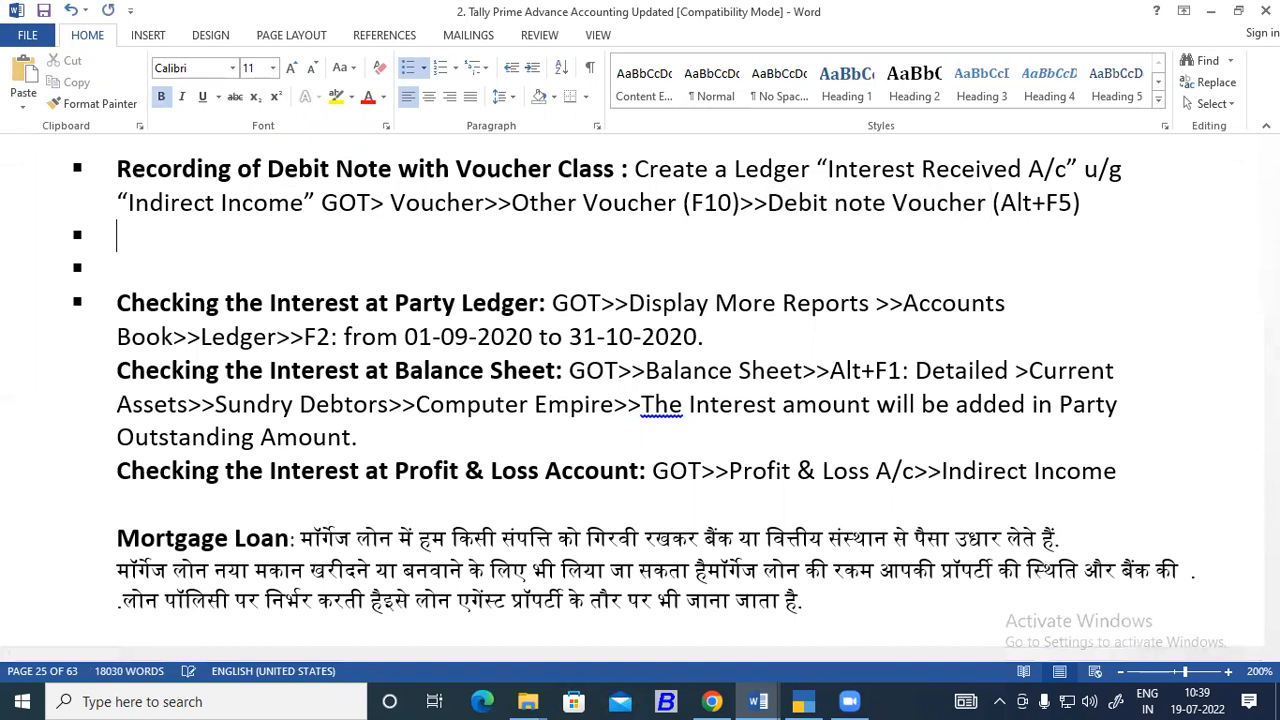
key("BackSpace")
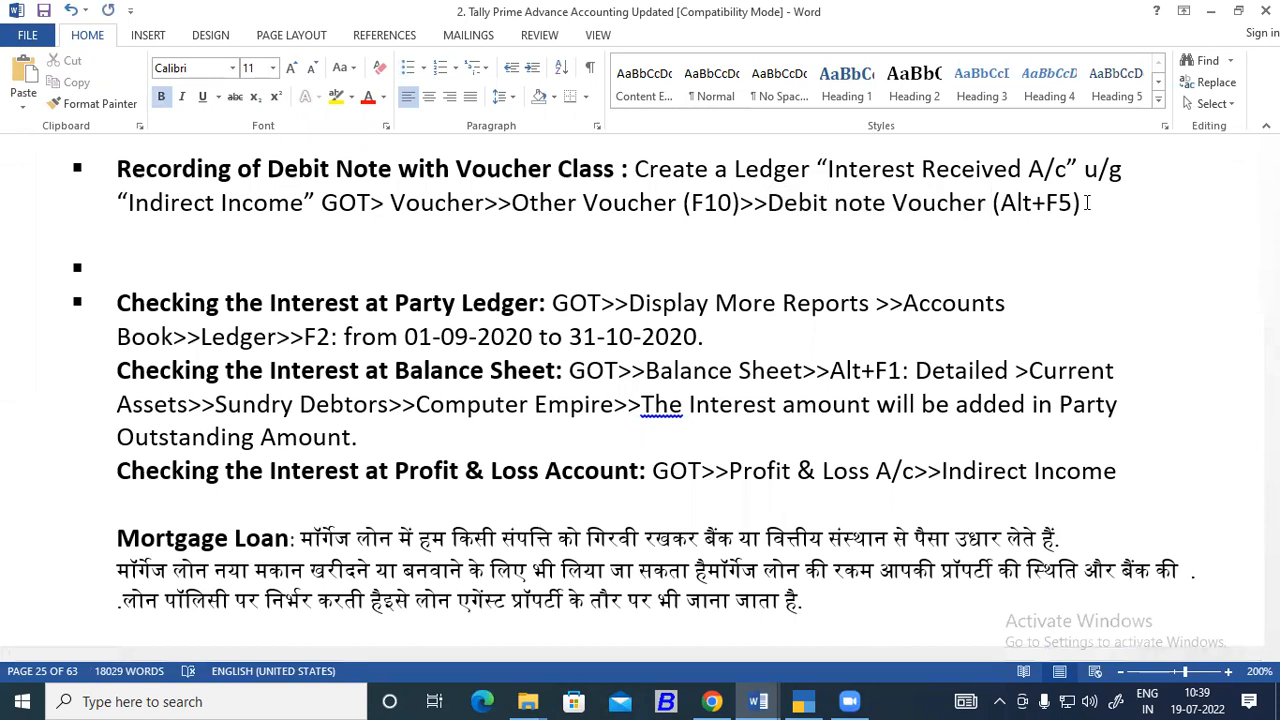
key("ctrl+v")
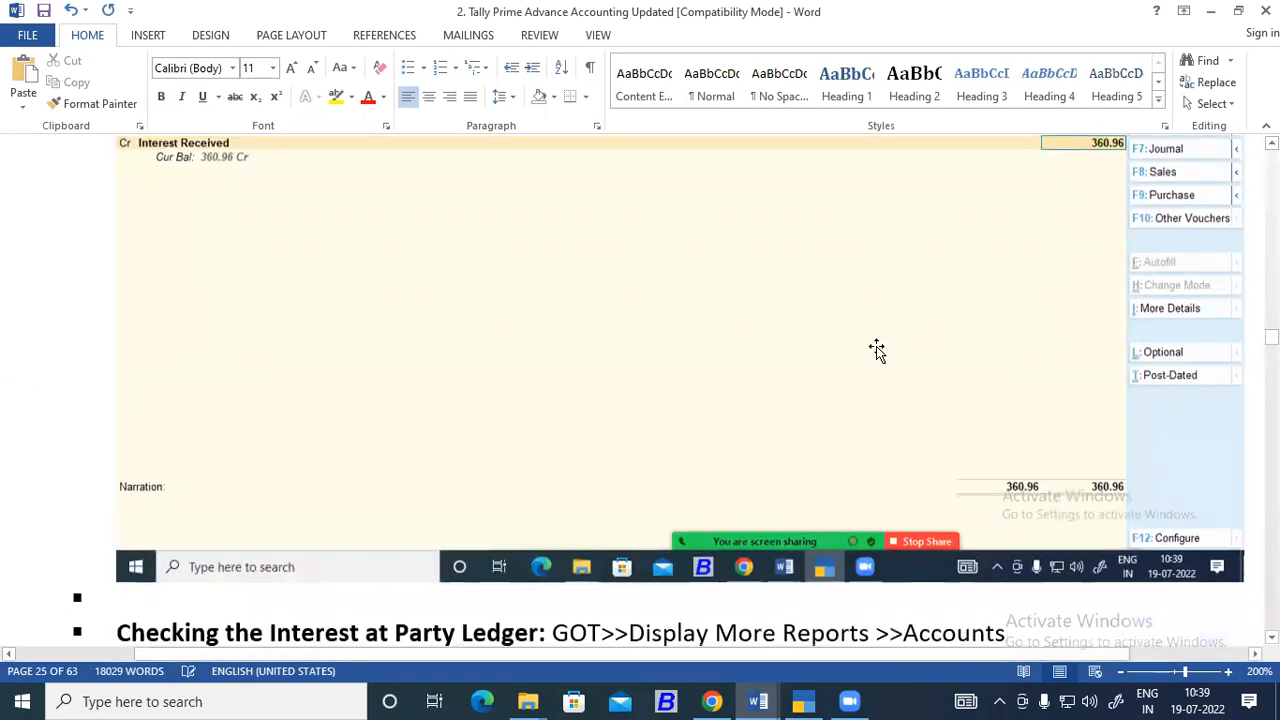
Crop the pasted screenshot to the voucher header and ledger entries, removing the side buttons, empty area and taskbar.
left_click(877, 351)
left_click(1112, 82)
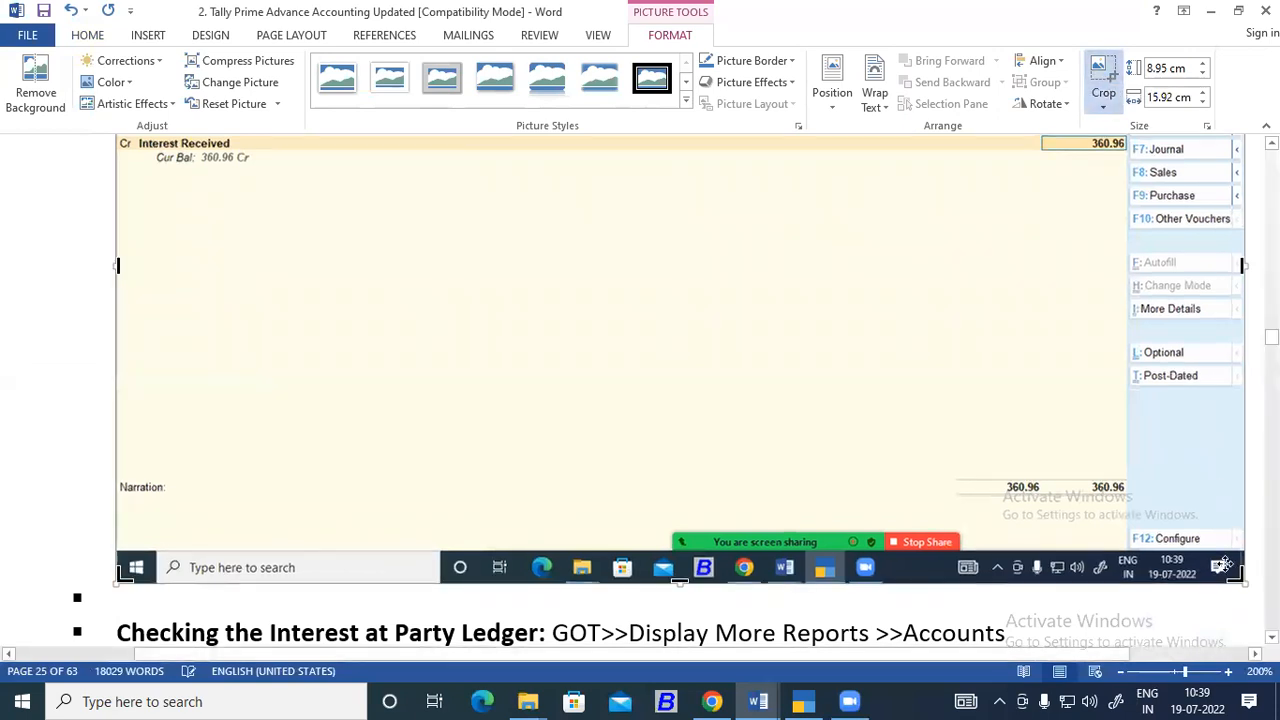
left_click_drag(1236, 574, 998, 184)
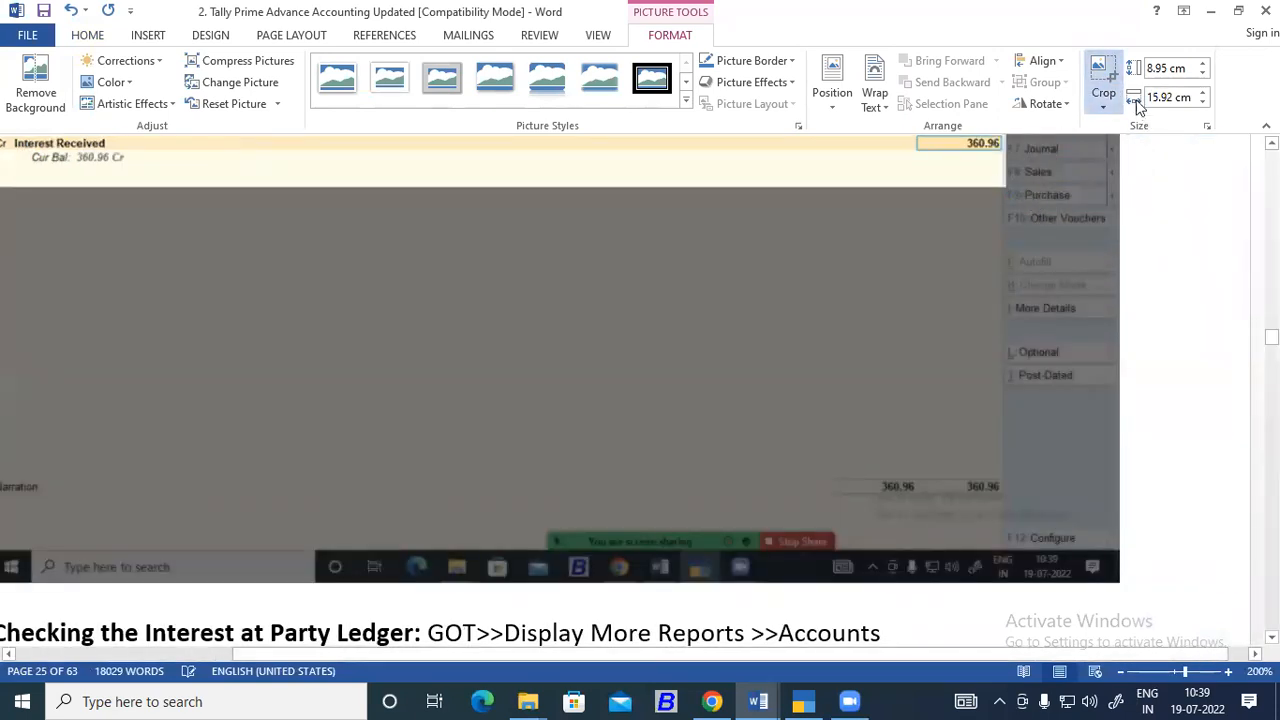
left_click(1092, 70)
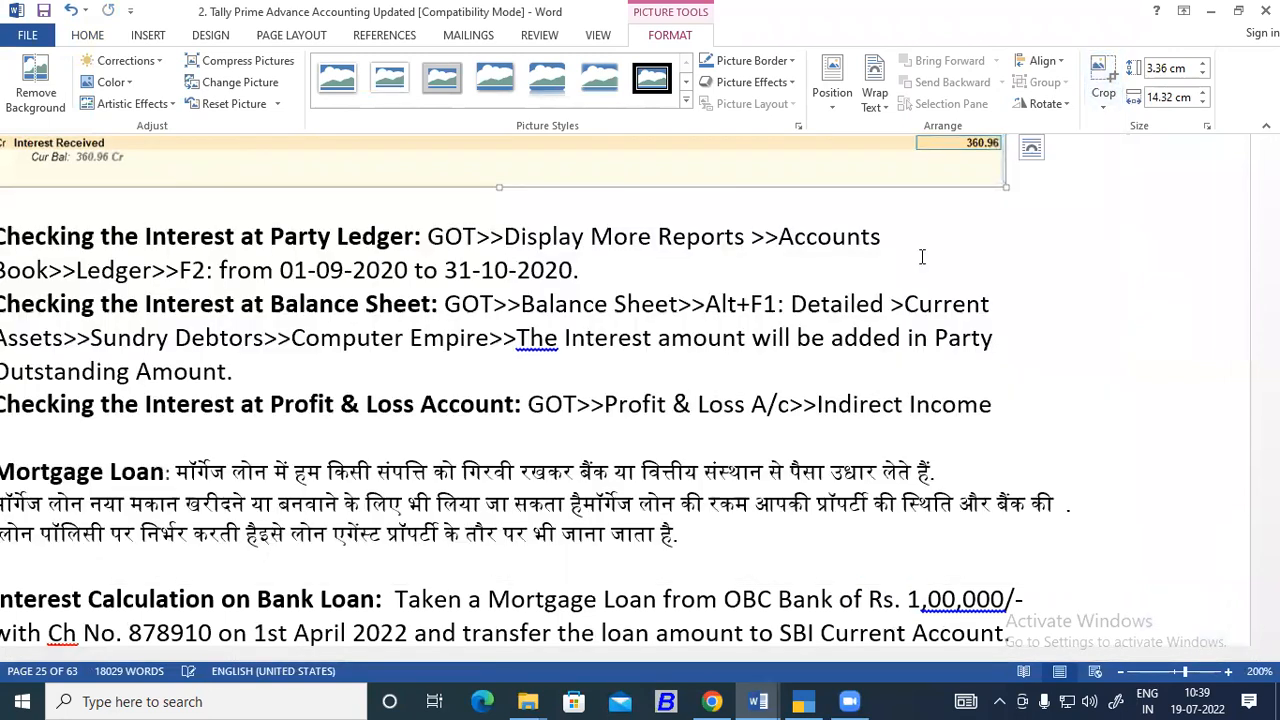
scroll(826, 320, "up", 4)
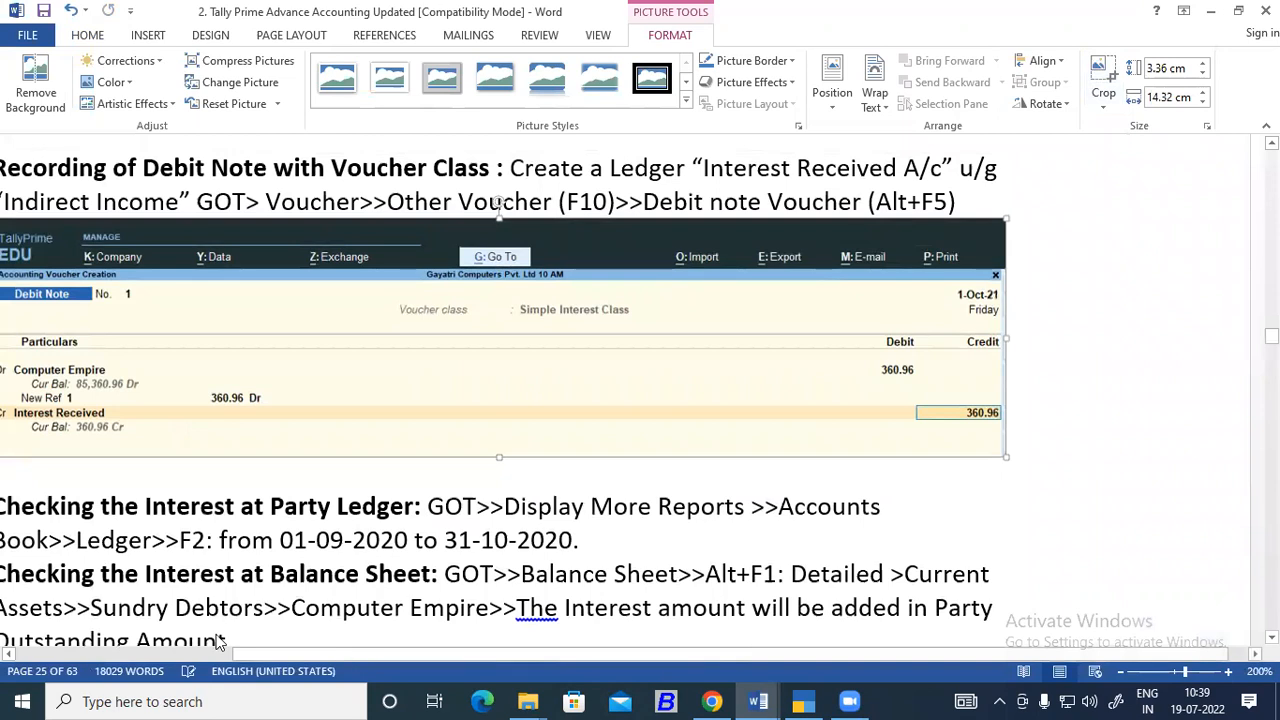
left_click(386, 483)
scroll(386, 479, "down", 1)
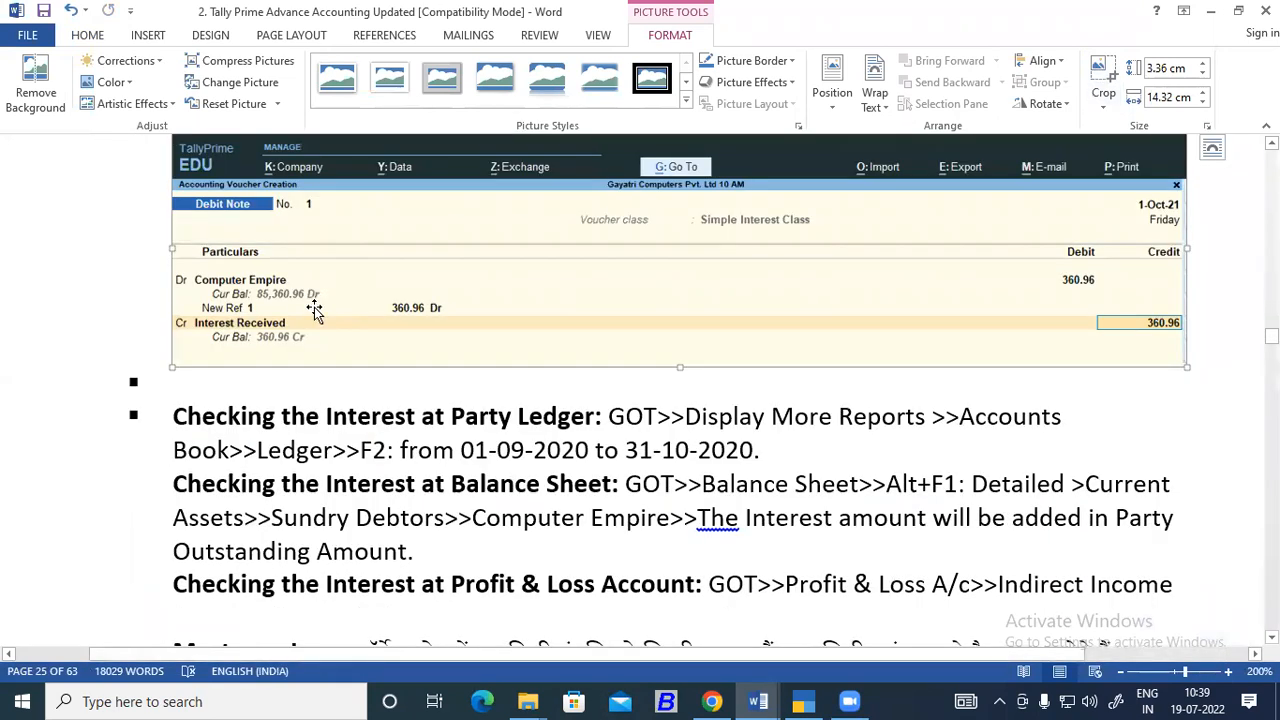
Return to TallyPrime and save the completed debit note.
left_click(813, 700)
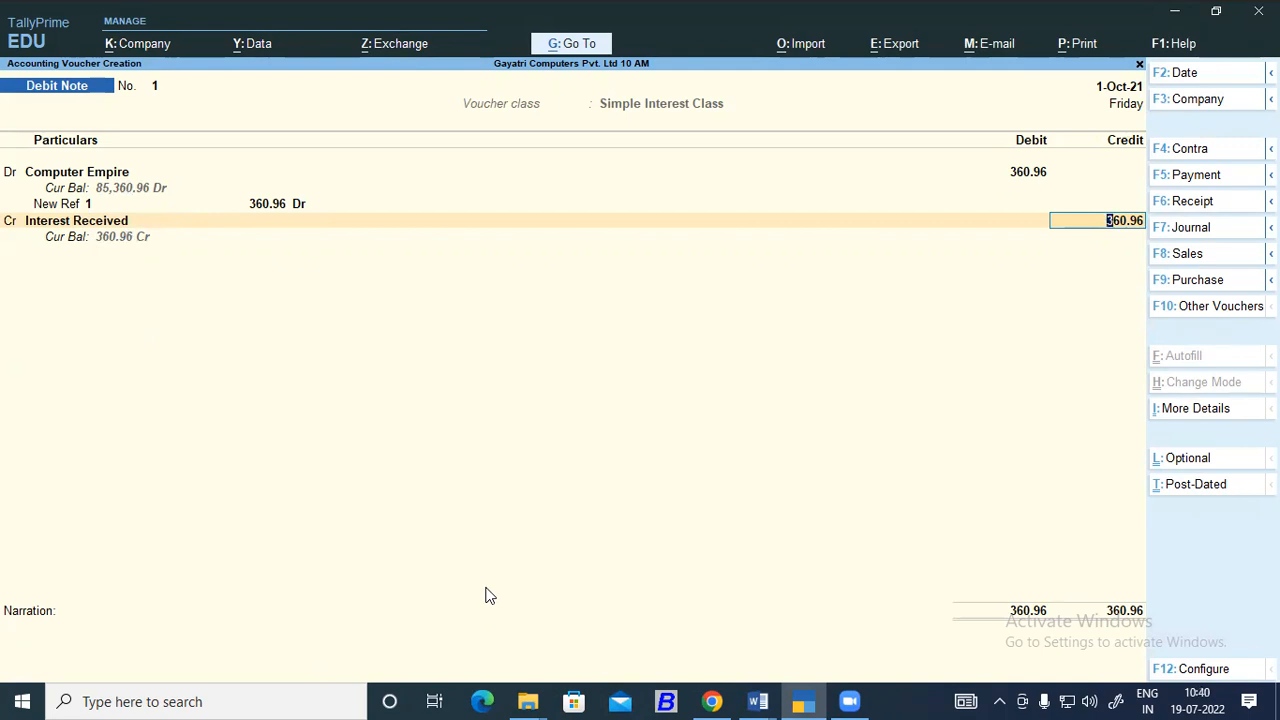
key("ctrl+a")
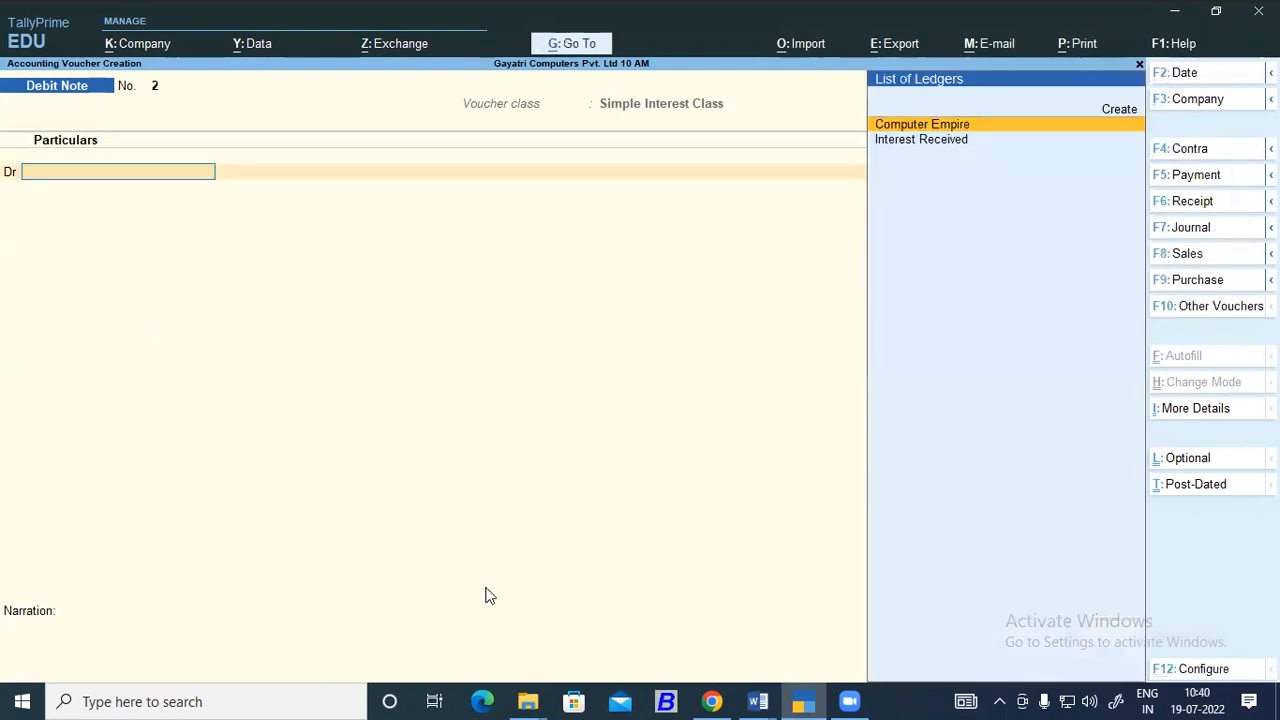
Review the Word notes on checking the interest at the party ledger, marking that heading.
left_click(758, 701)
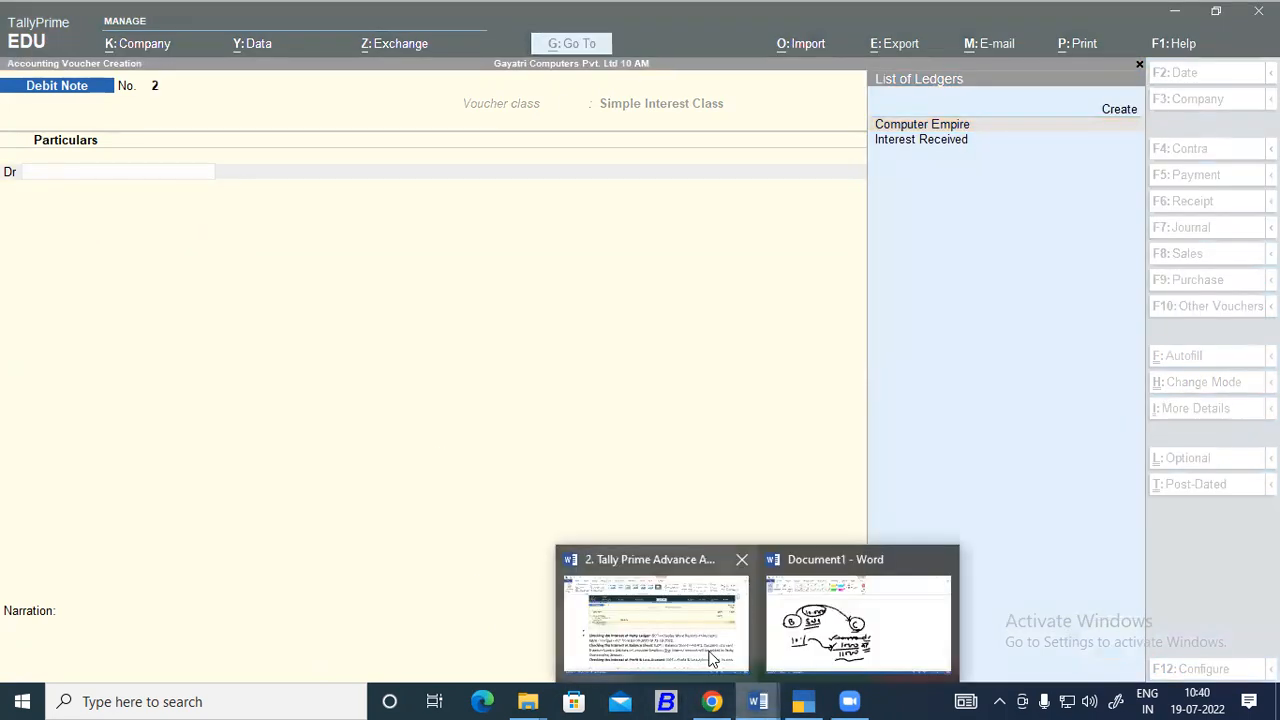
left_click(671, 615)
scroll(450, 476, "up", 3)
scroll(450, 476, "down", 3)
scroll(451, 474, "down", 3)
left_click_drag(173, 325, 563, 324)
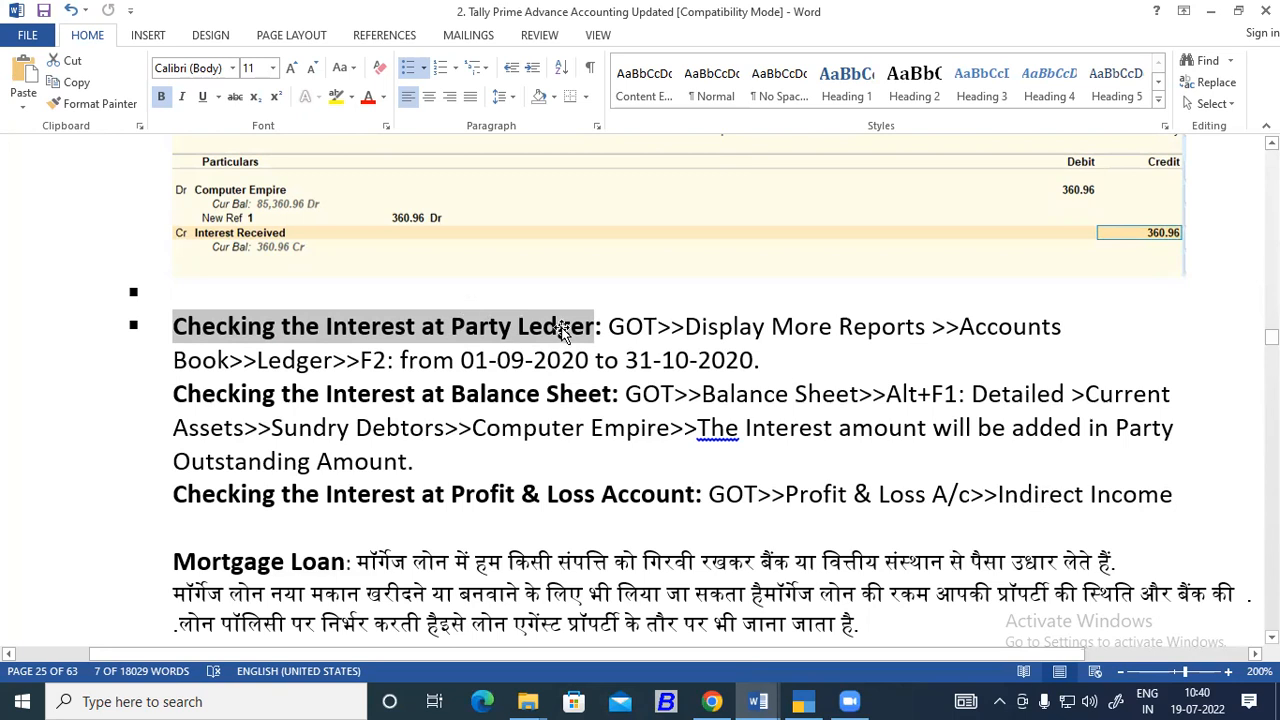
scroll(562, 330, "up", 3)
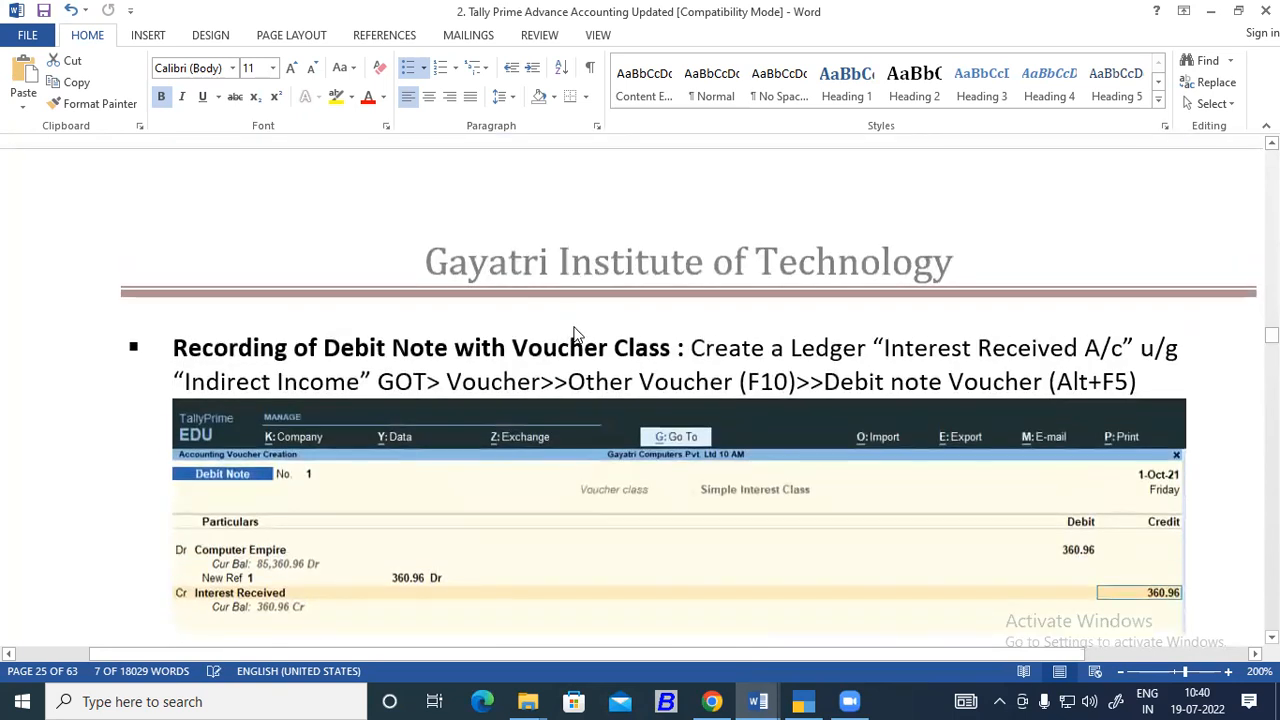
scroll(573, 331, "down", 2)
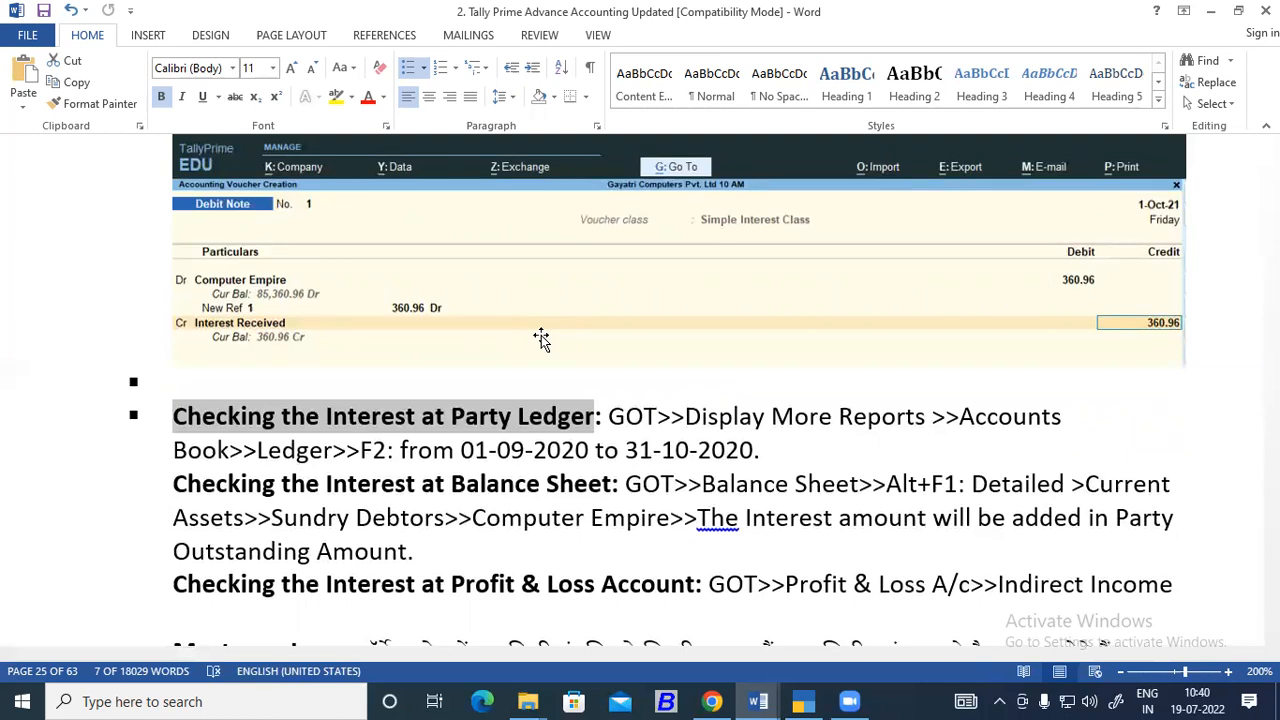
Review the simple interest example and solution in the notes, marking the quantity 10 and the rate 8500.
scroll(469, 383, "up", 5)
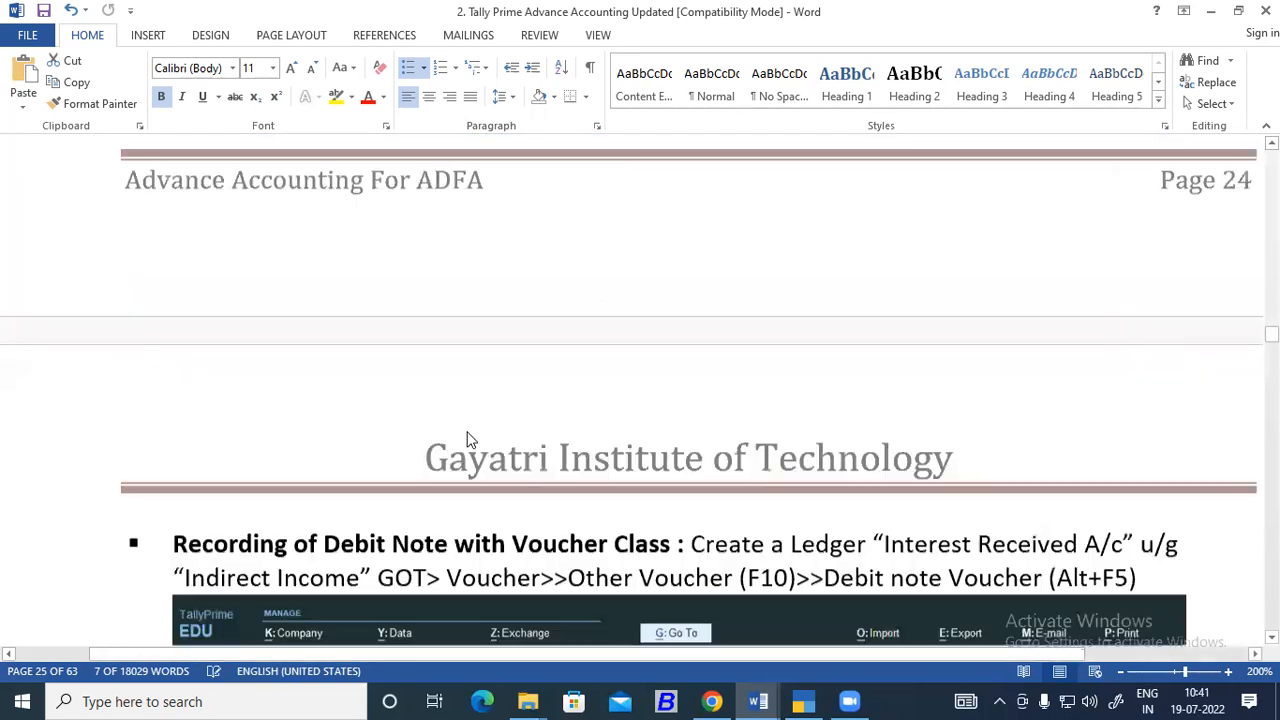
scroll(469, 440, "up", 10)
scroll(486, 494, "up", 15)
scroll(486, 494, "down", 12)
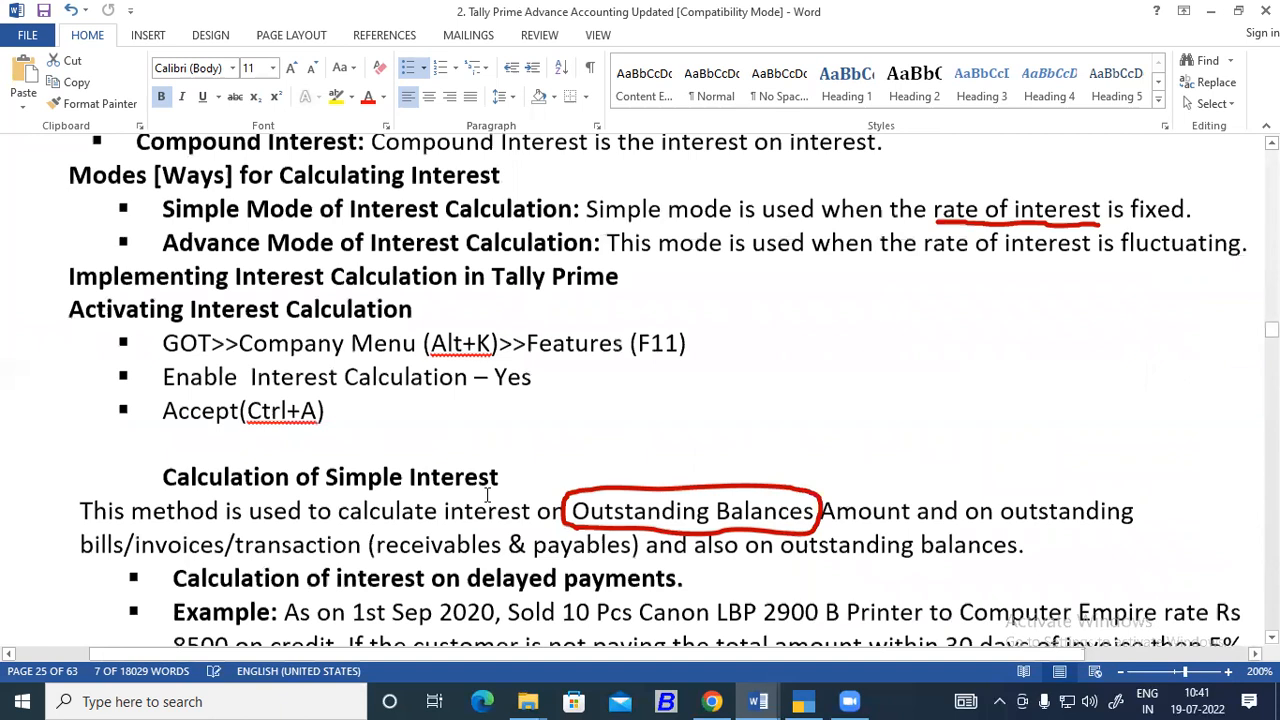
scroll(488, 494, "down", 10)
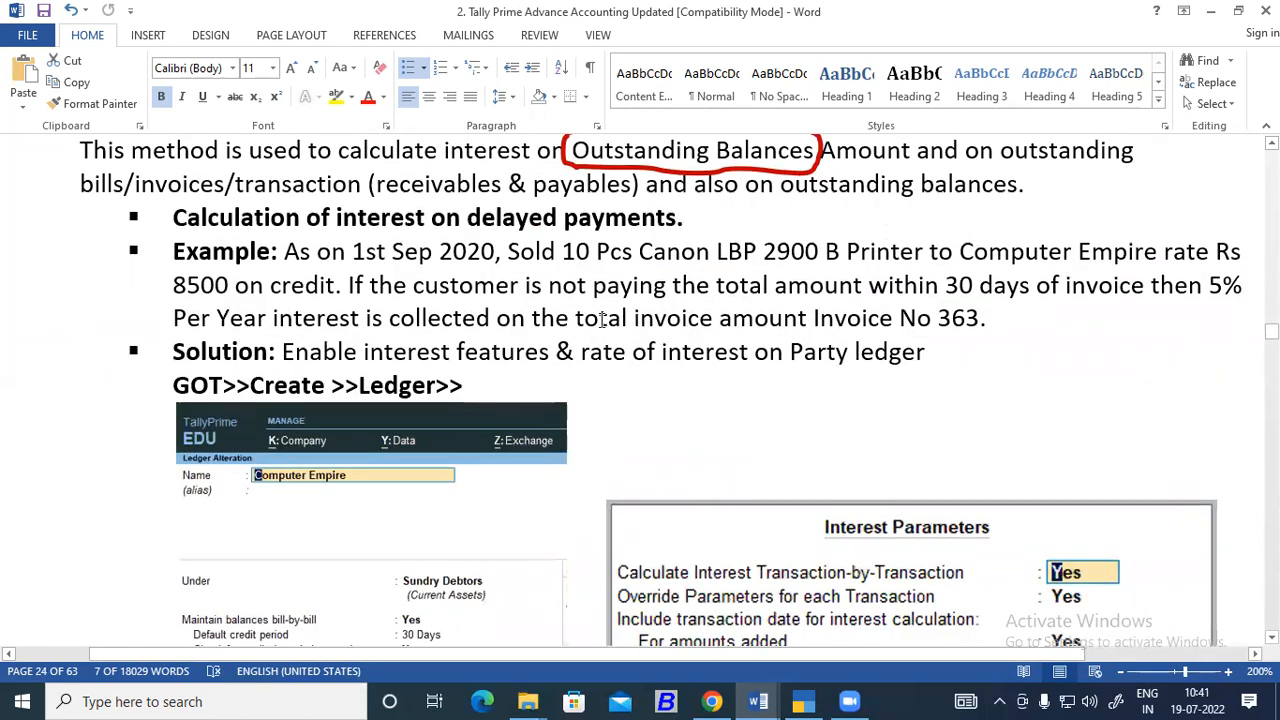
left_click_drag(173, 285, 229, 284)
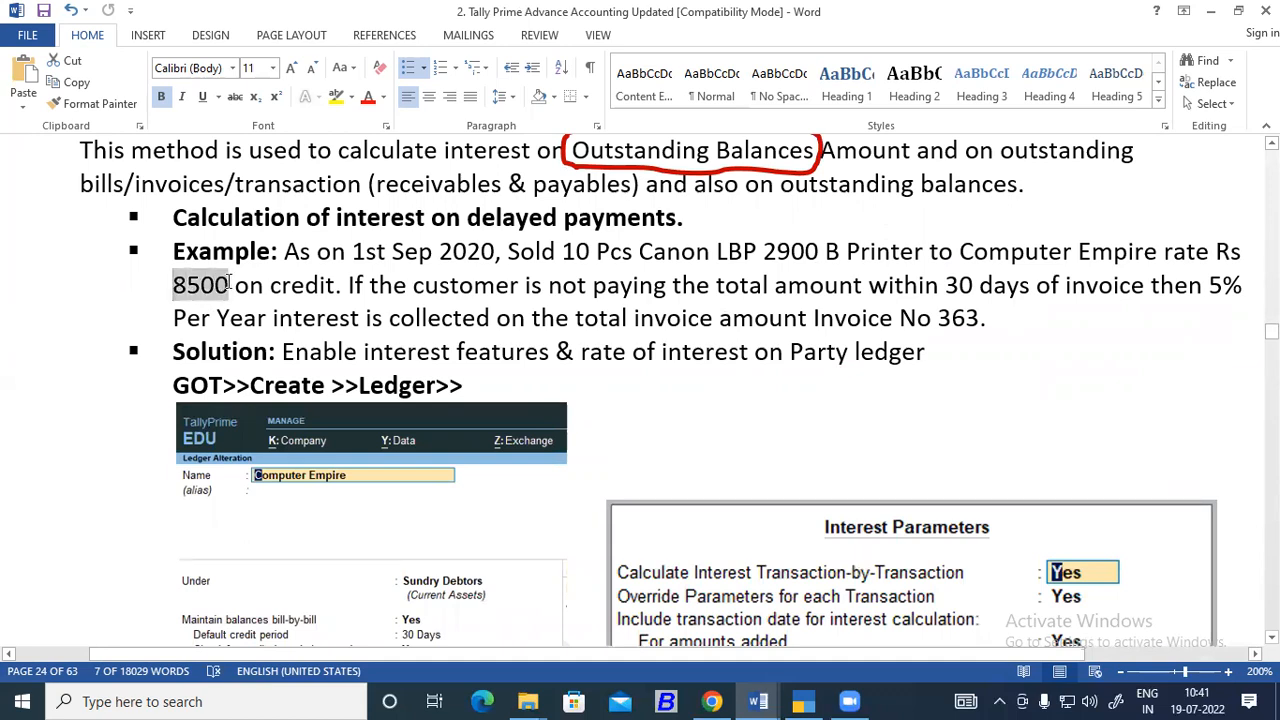
scroll(571, 442, "down", 3)
scroll(571, 442, "down", 12)
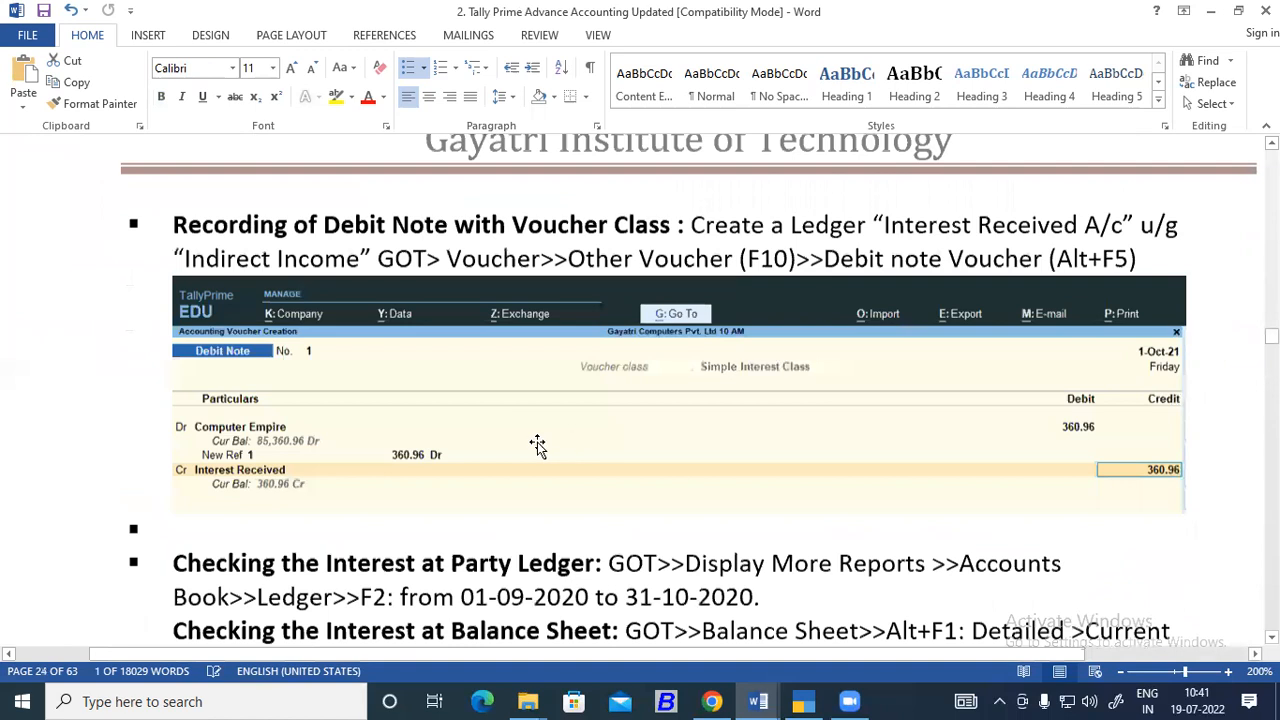
scroll(537, 446, "down", 1)
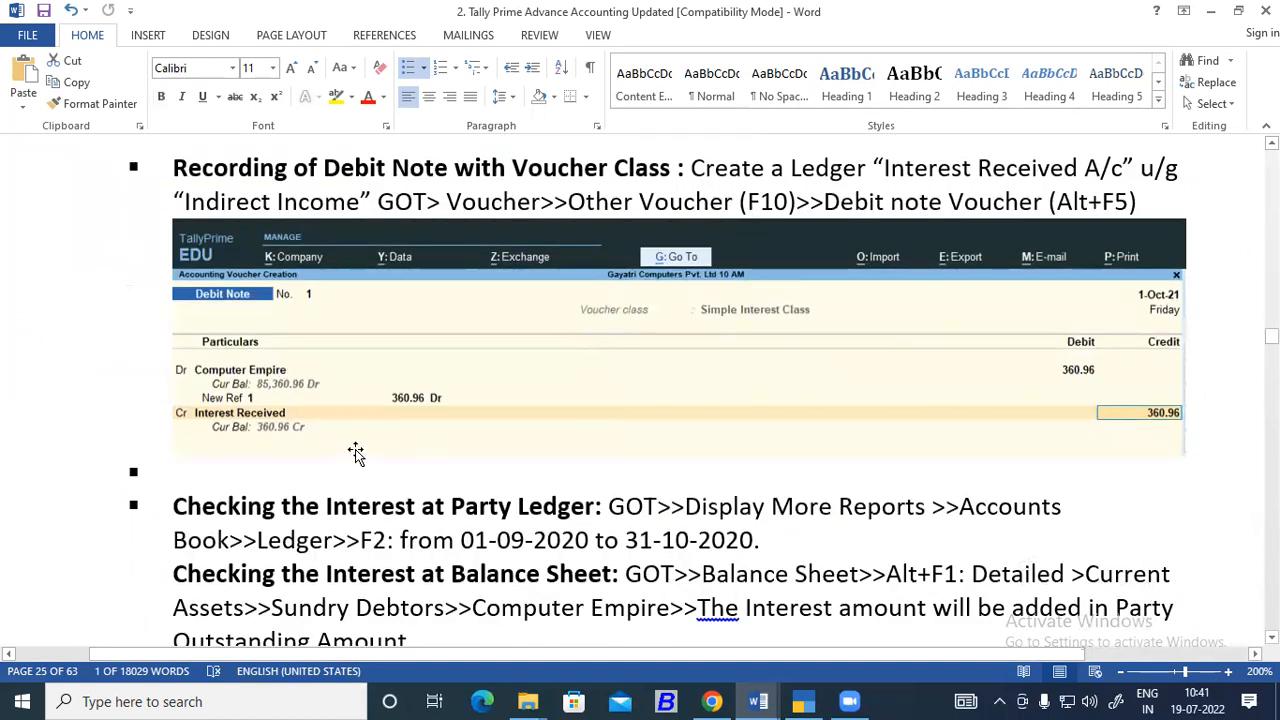
scroll(357, 451, "up", 5)
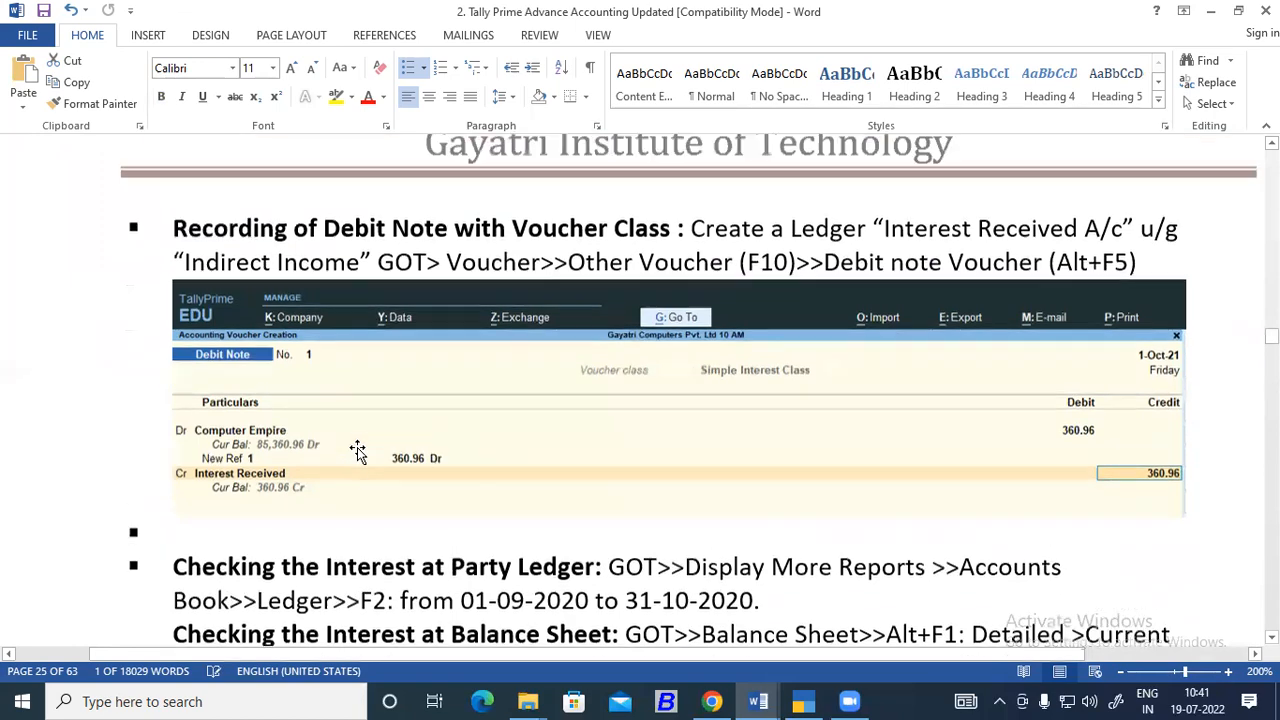
scroll(360, 452, "up", 20)
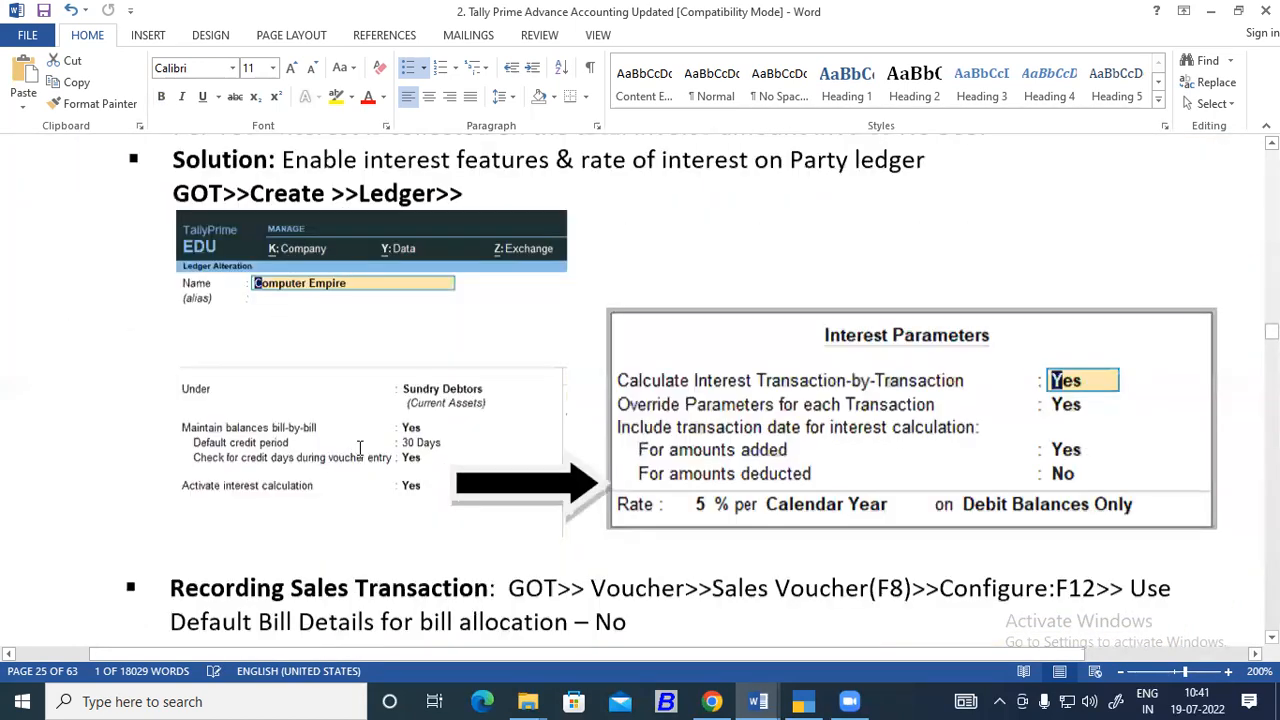
scroll(362, 452, "up", 1)
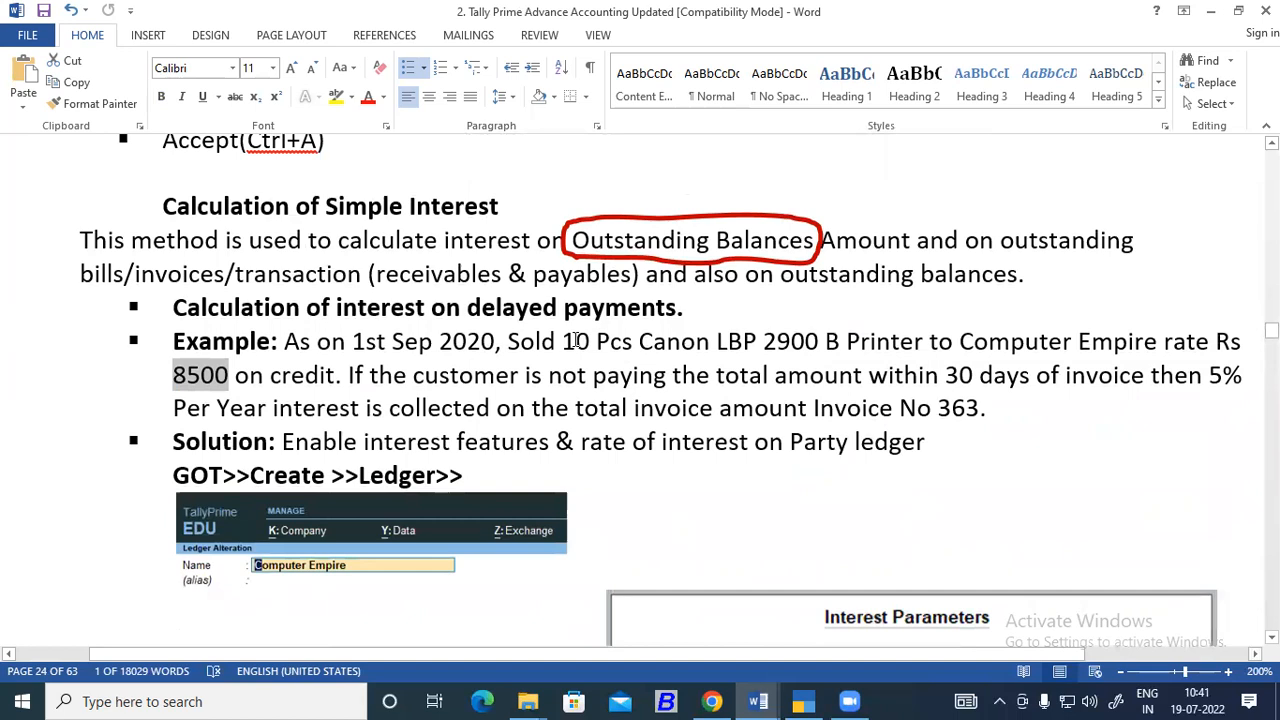
left_click_drag(562, 341, 593, 341)
left_click_drag(229, 375, 172, 380)
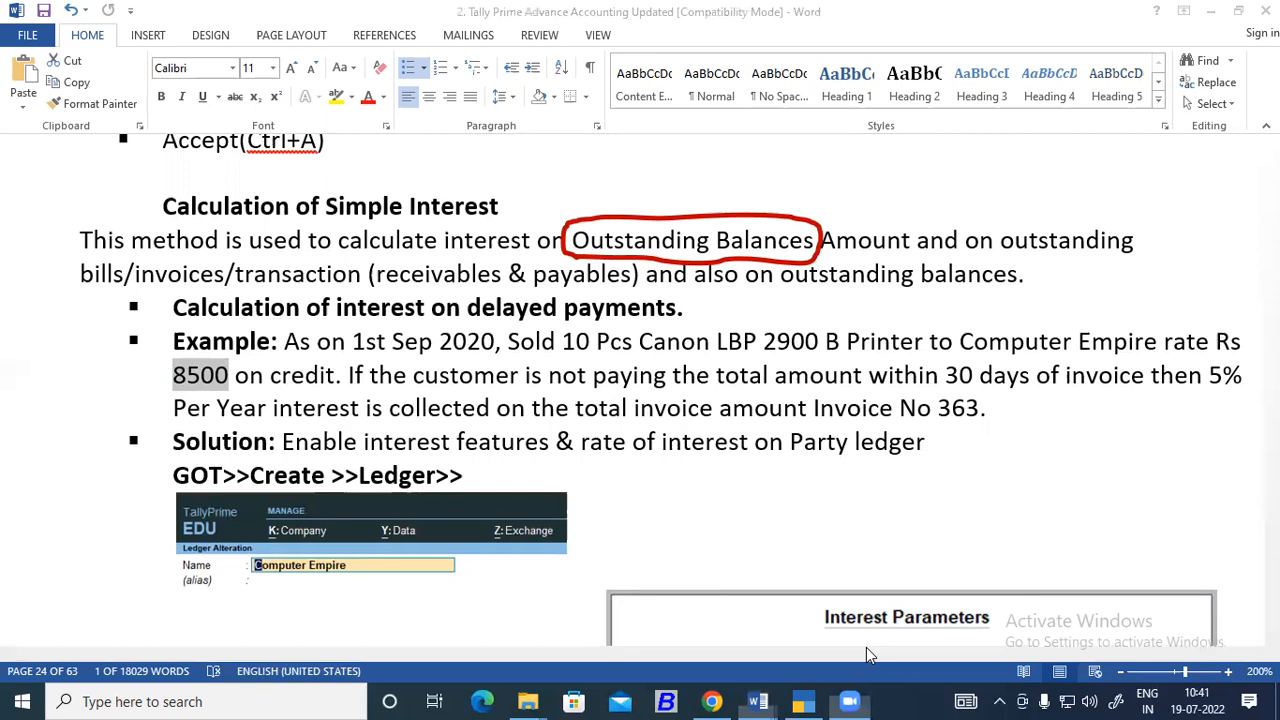
left_click(866, 647)
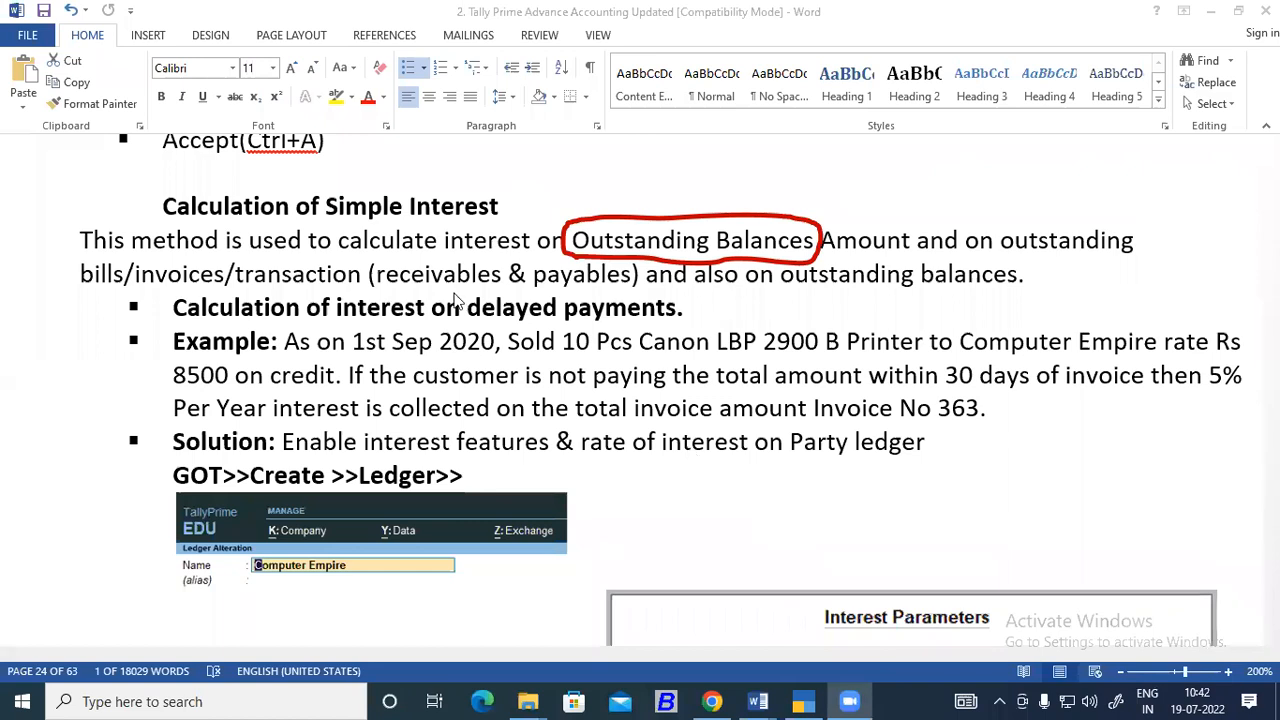
Read the debit note and party ledger instructions in the notes, marking Display More Reports and the date range.
scroll(455, 300, "down", 8)
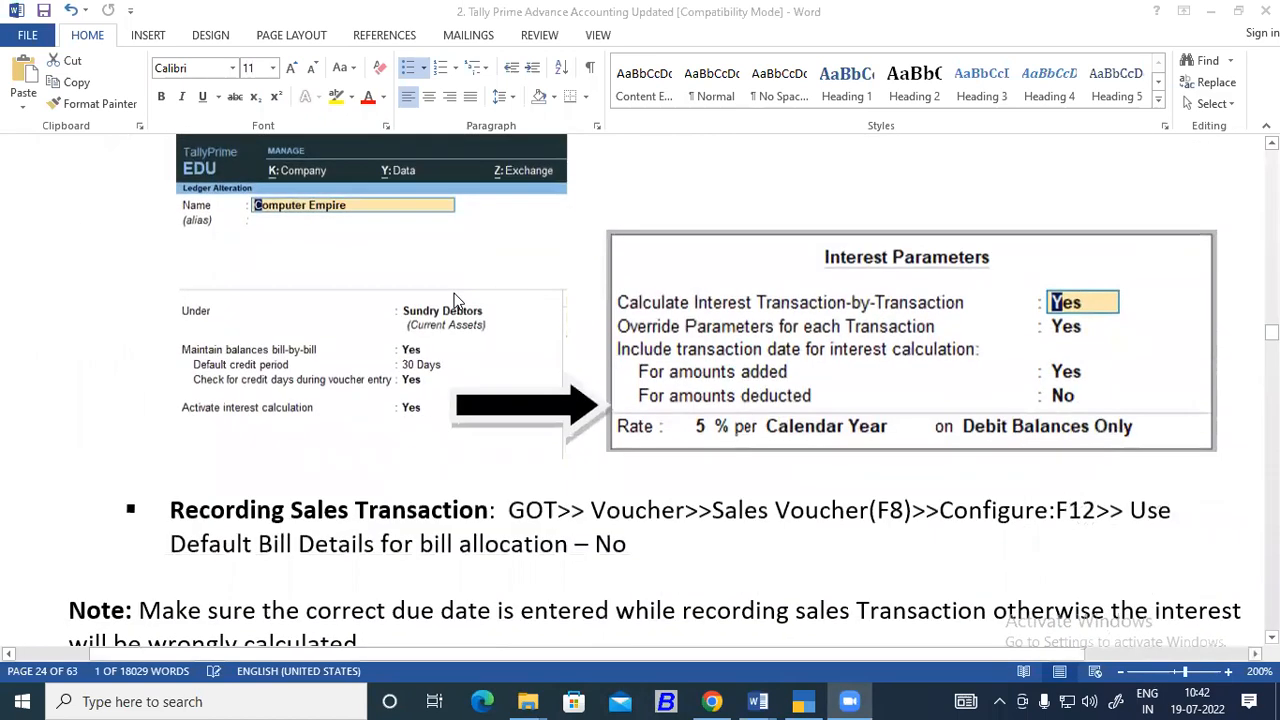
scroll(455, 300, "down", 10)
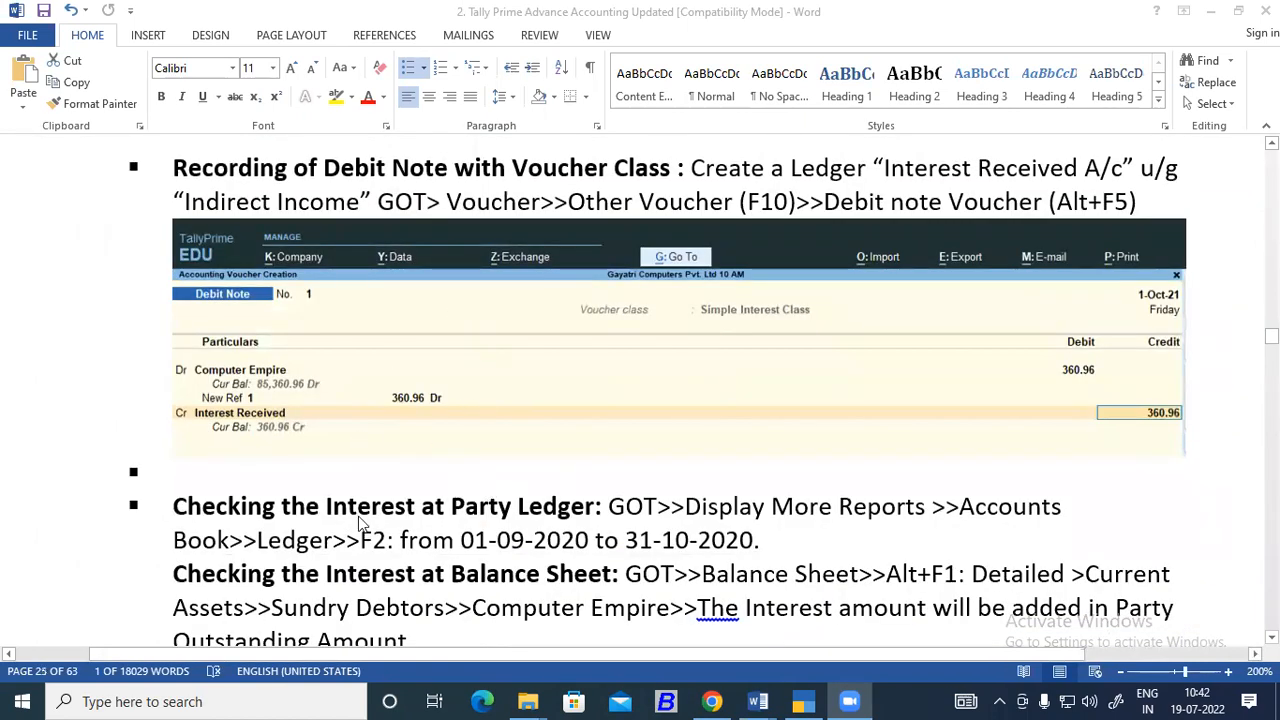
scroll(224, 500, "down", 2)
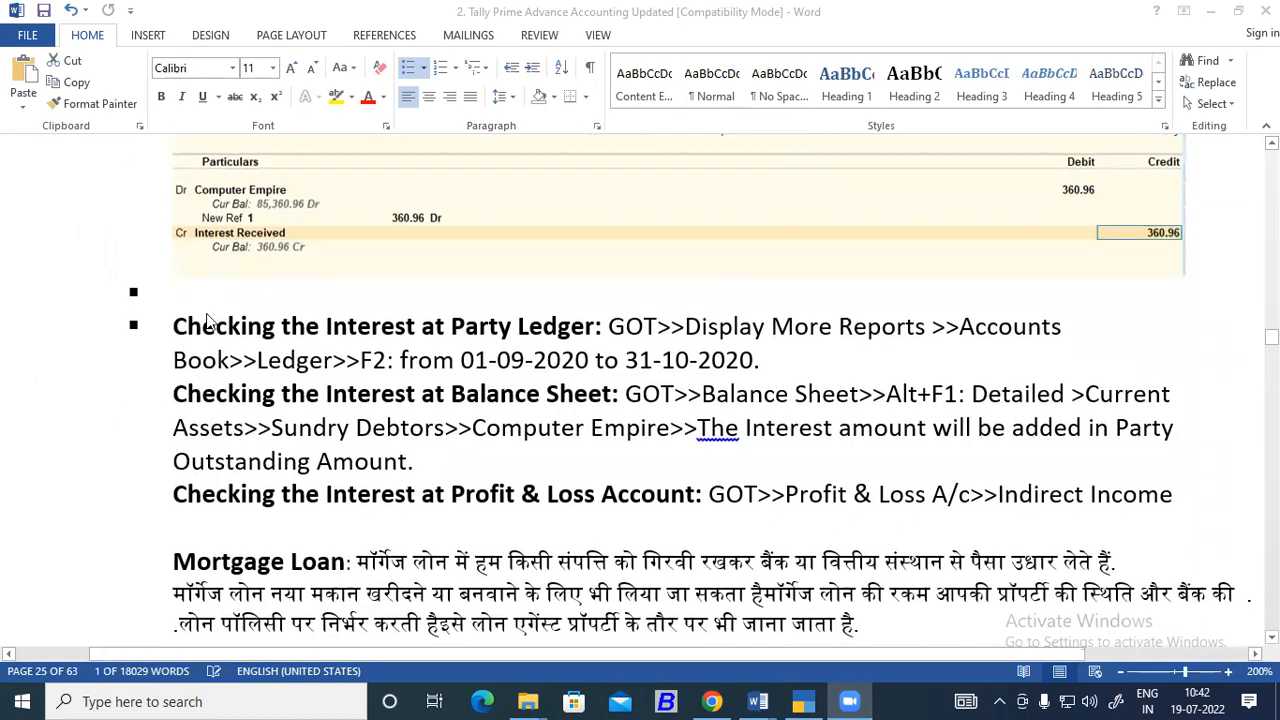
scroll(214, 325, "up", 2)
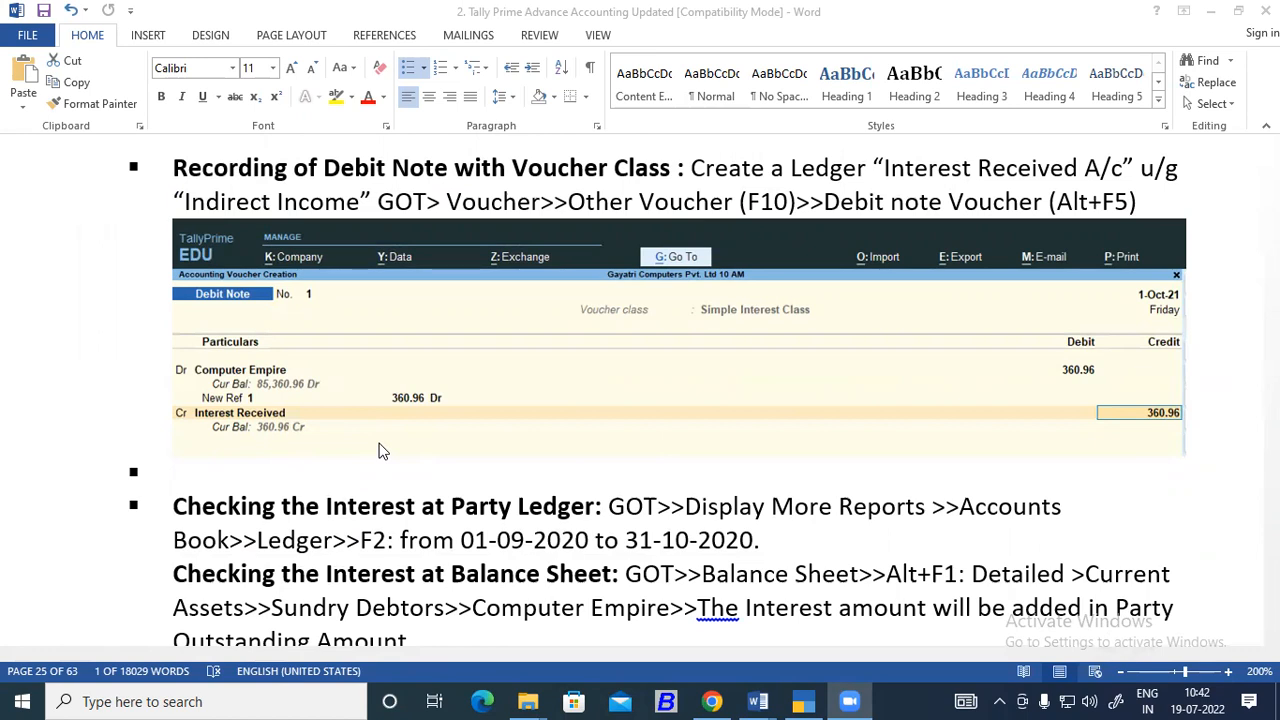
scroll(400, 532, "down", 1)
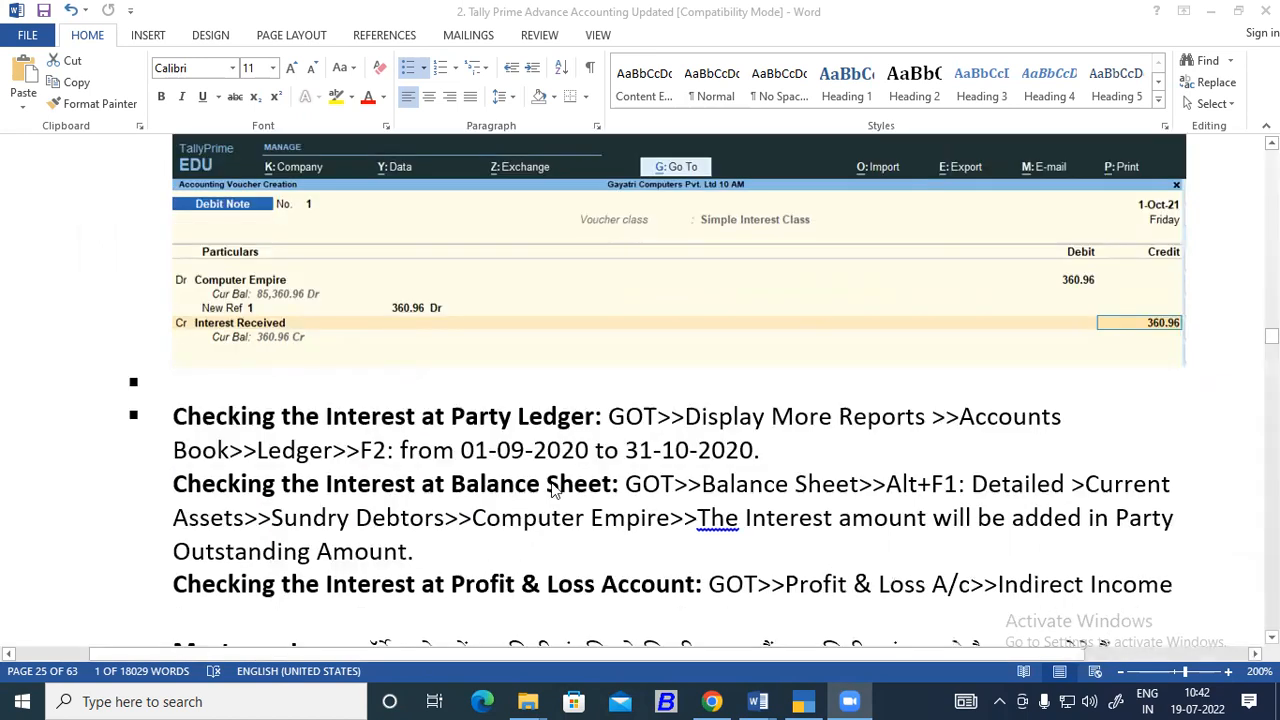
left_click(651, 419)
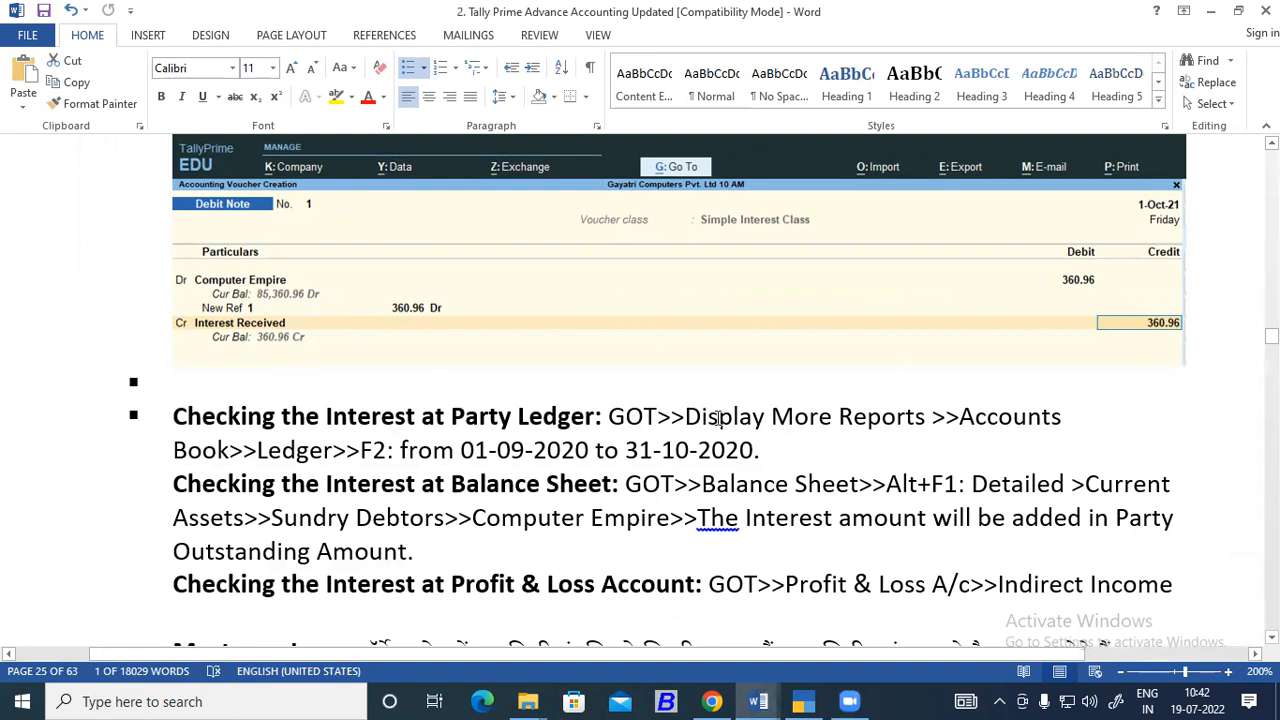
left_click_drag(718, 416, 928, 418)
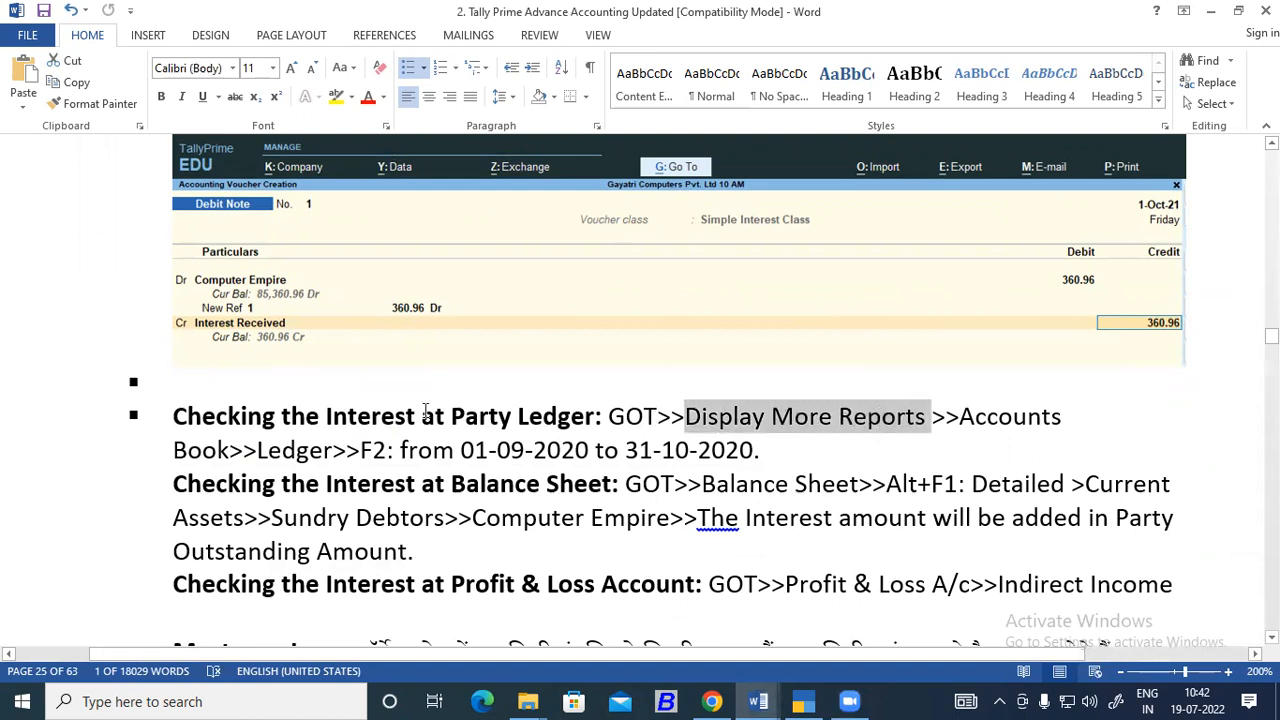
left_click(203, 452)
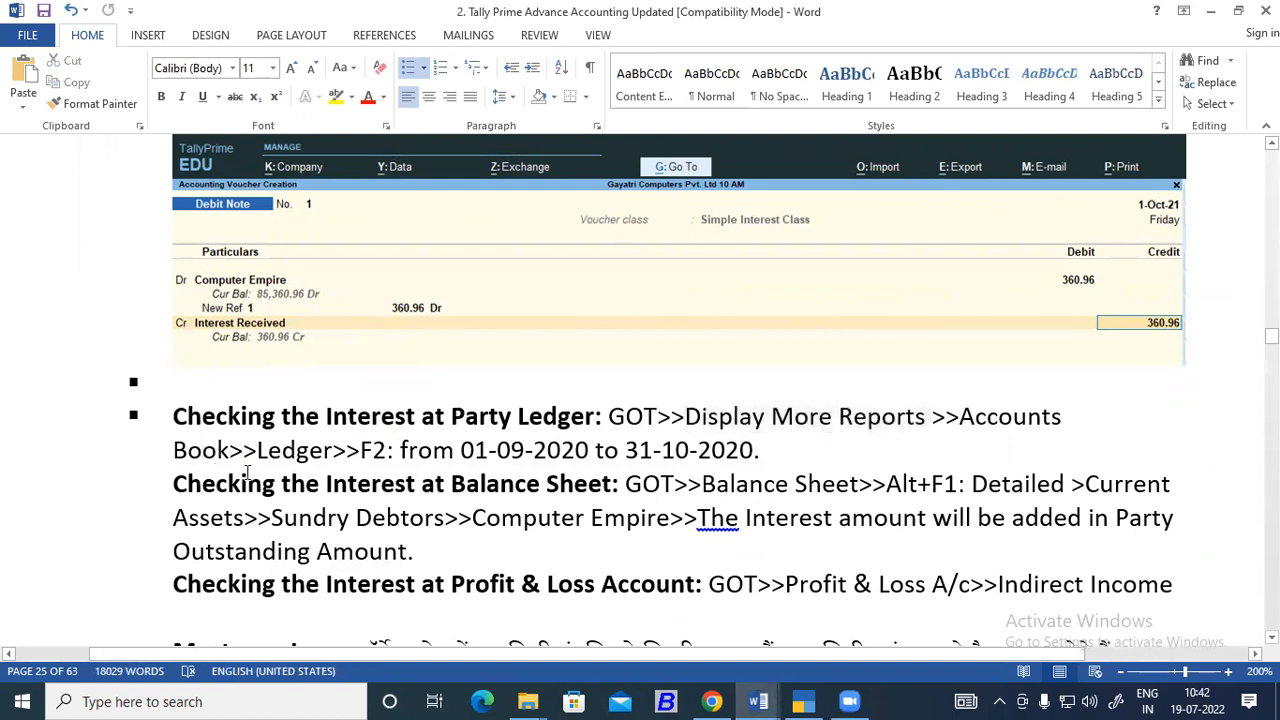
left_click_drag(452, 451, 745, 455)
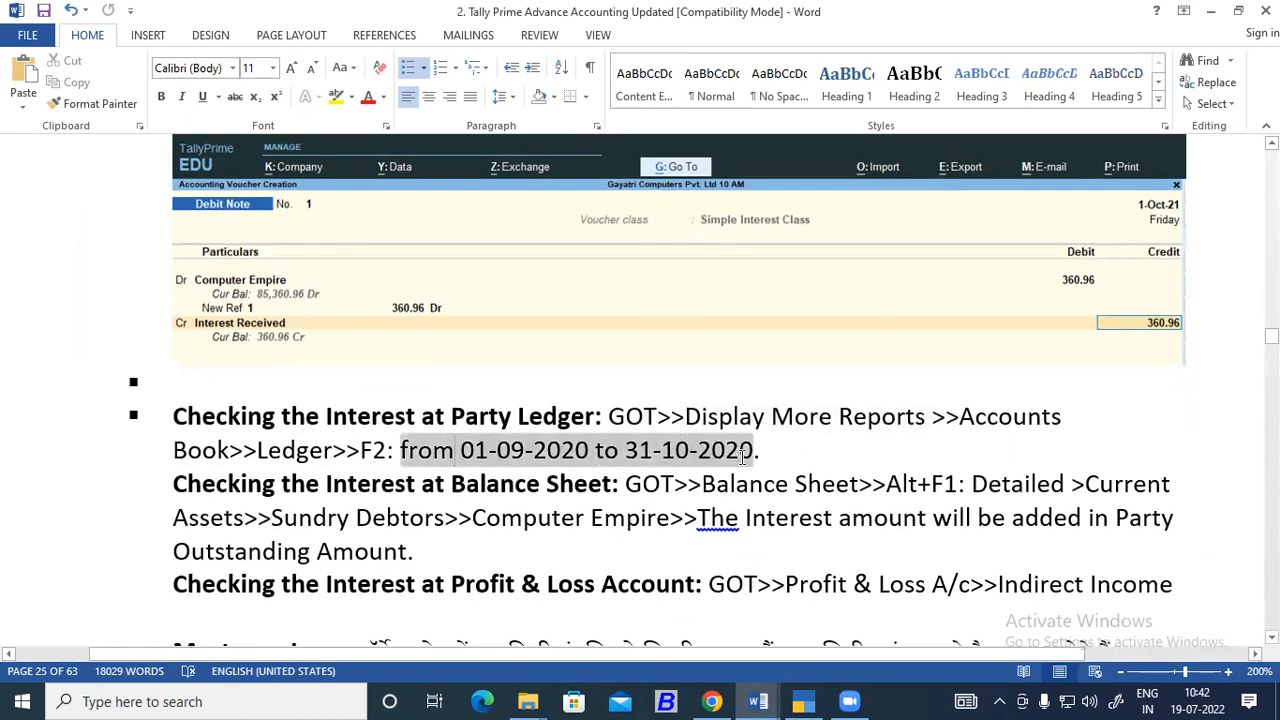
Change the end date in the party ledger instructions to 1-10-2020.
left_click(648, 452)
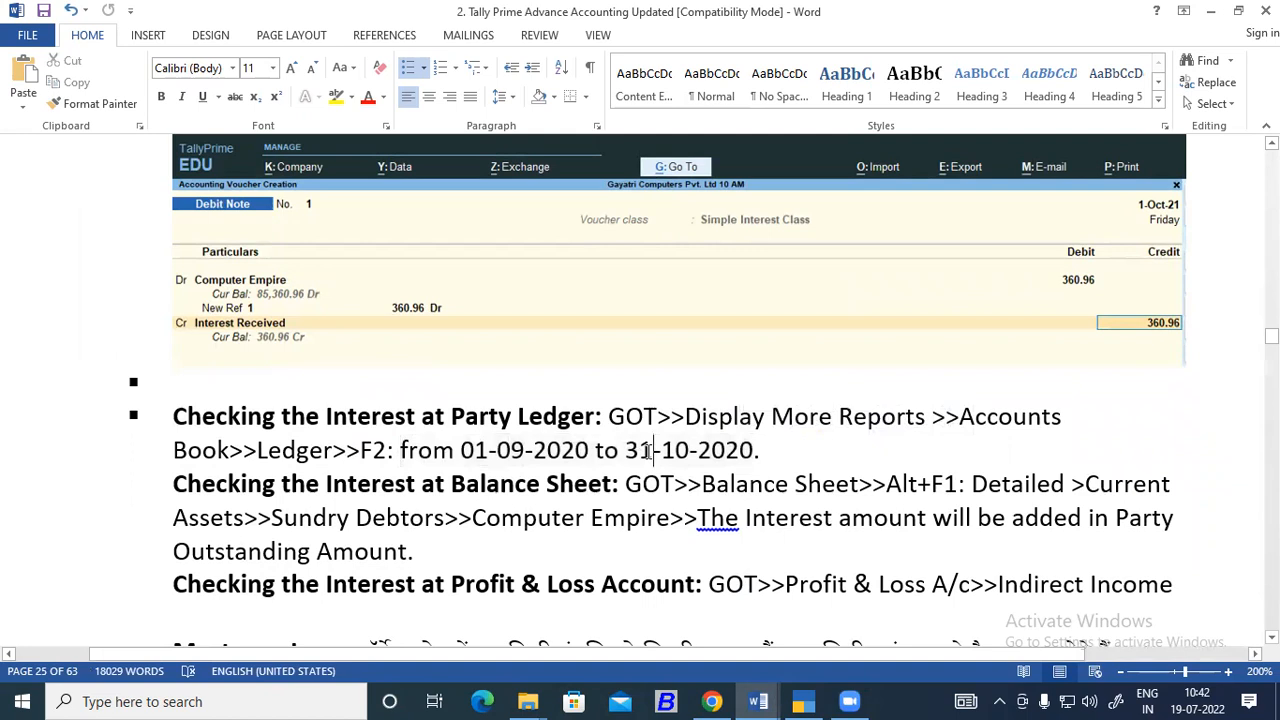
left_click_drag(625, 451, 641, 442)
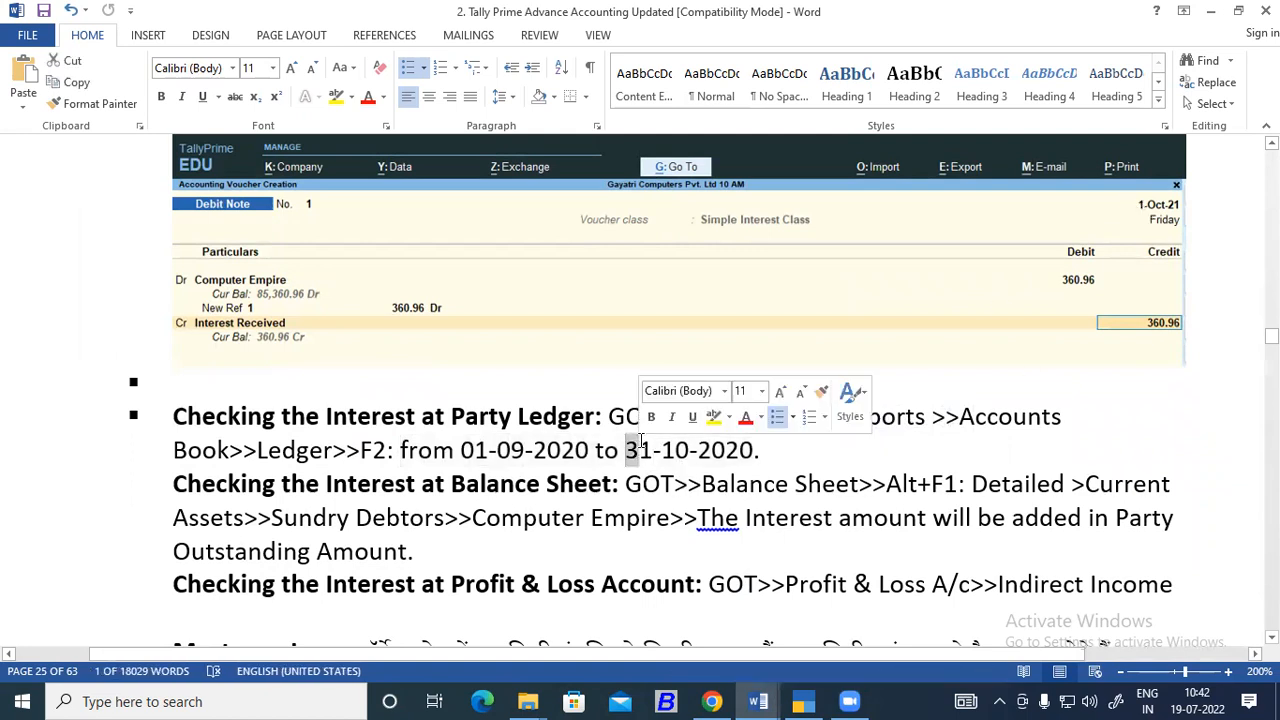
key("BackSpace")
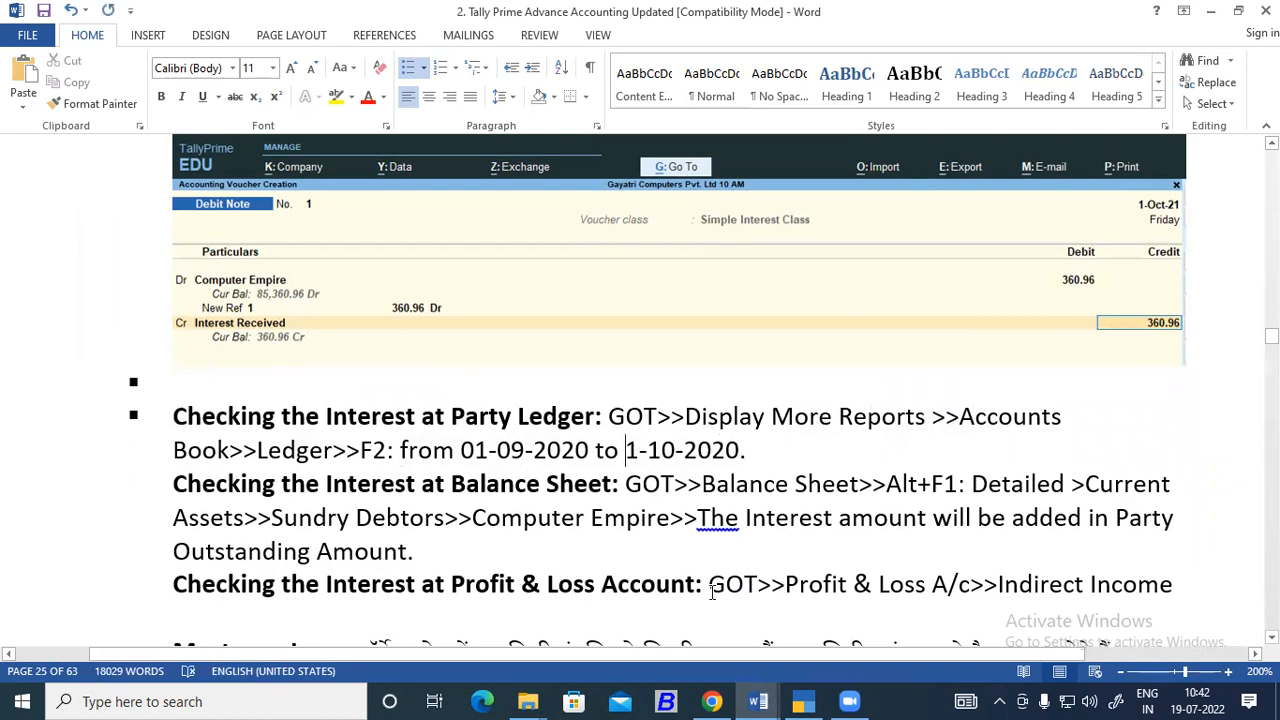
Switch to TallyPrime and leave the blank debit note voucher for the Gateway of Tally.
left_click(806, 700)
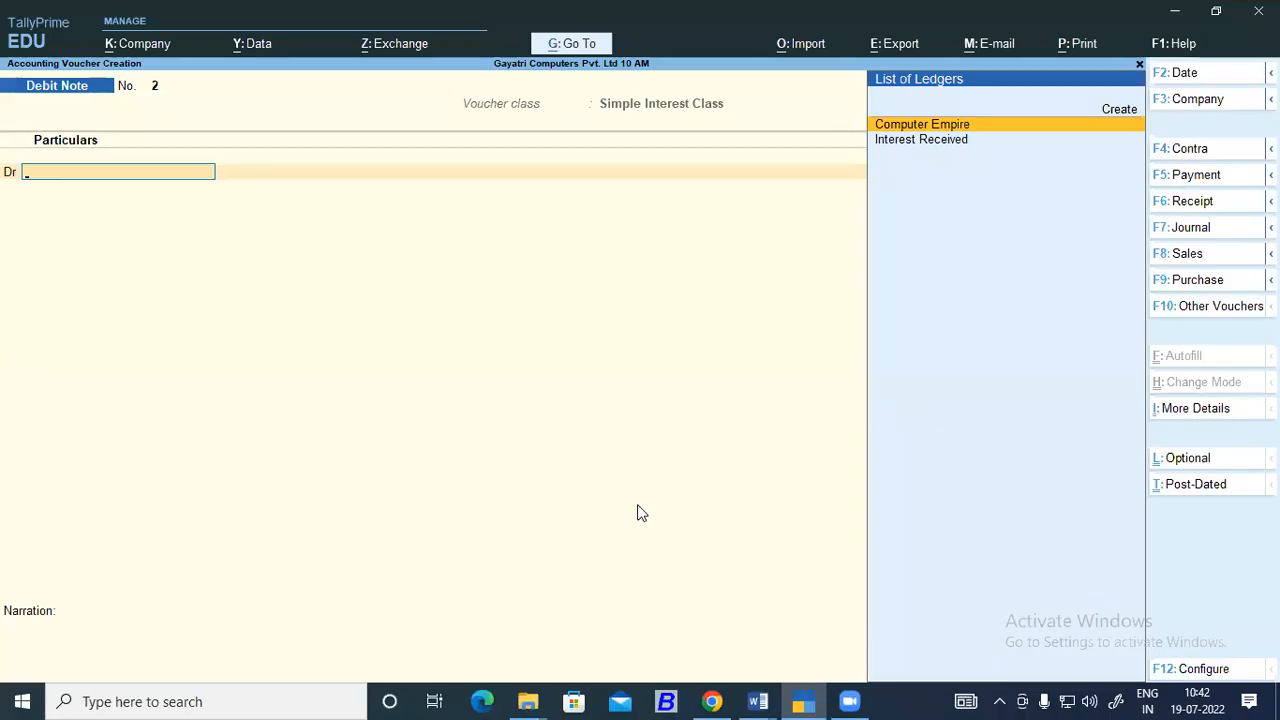
key("Escape")
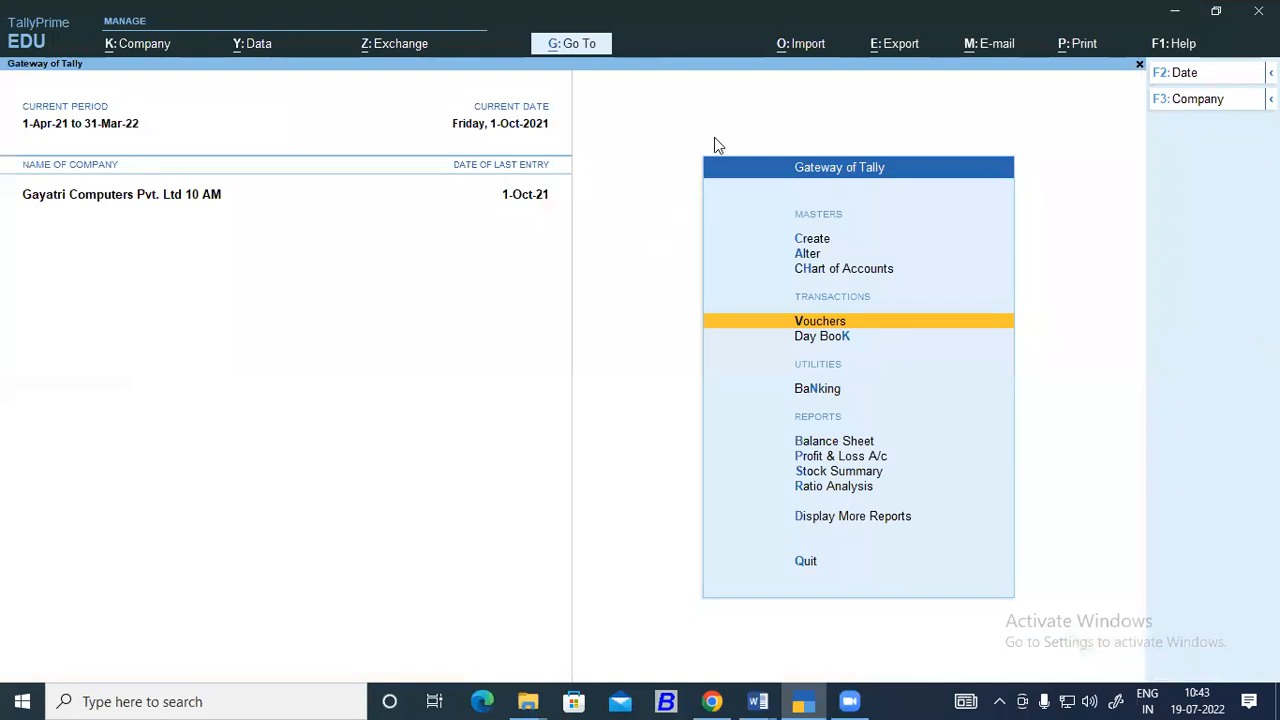
left_click(661, 415)
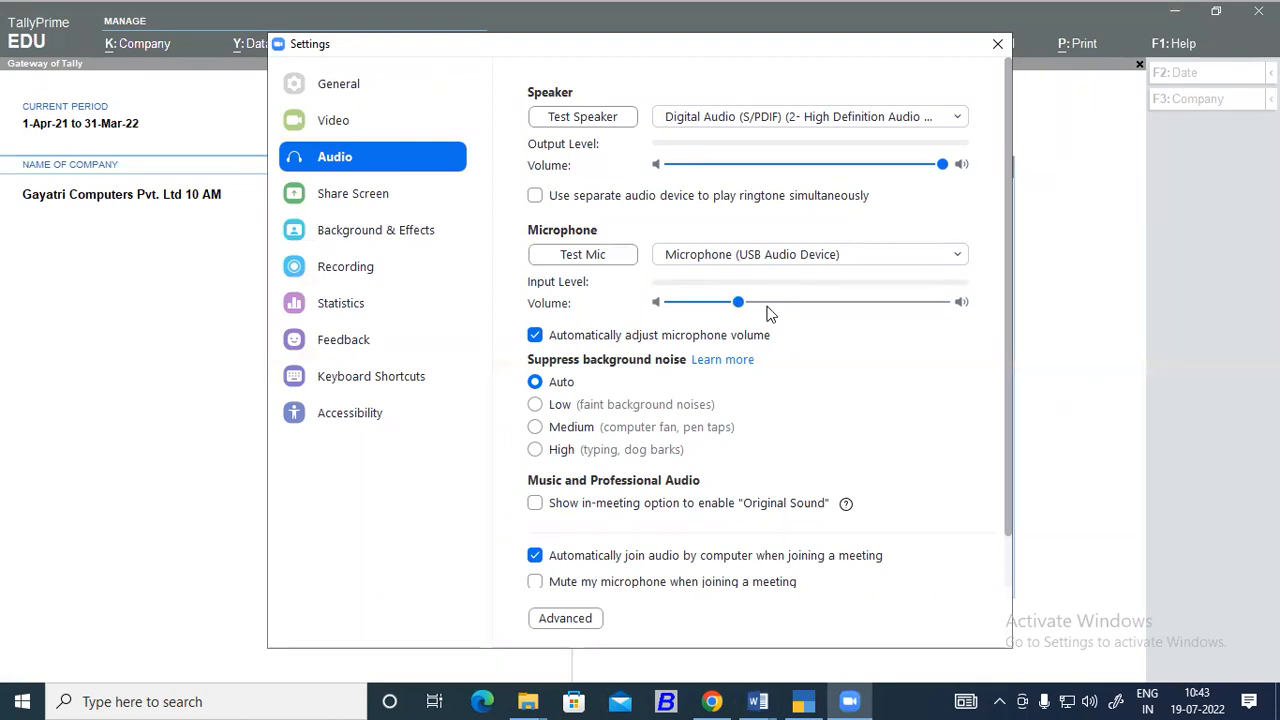
left_click(1001, 43)
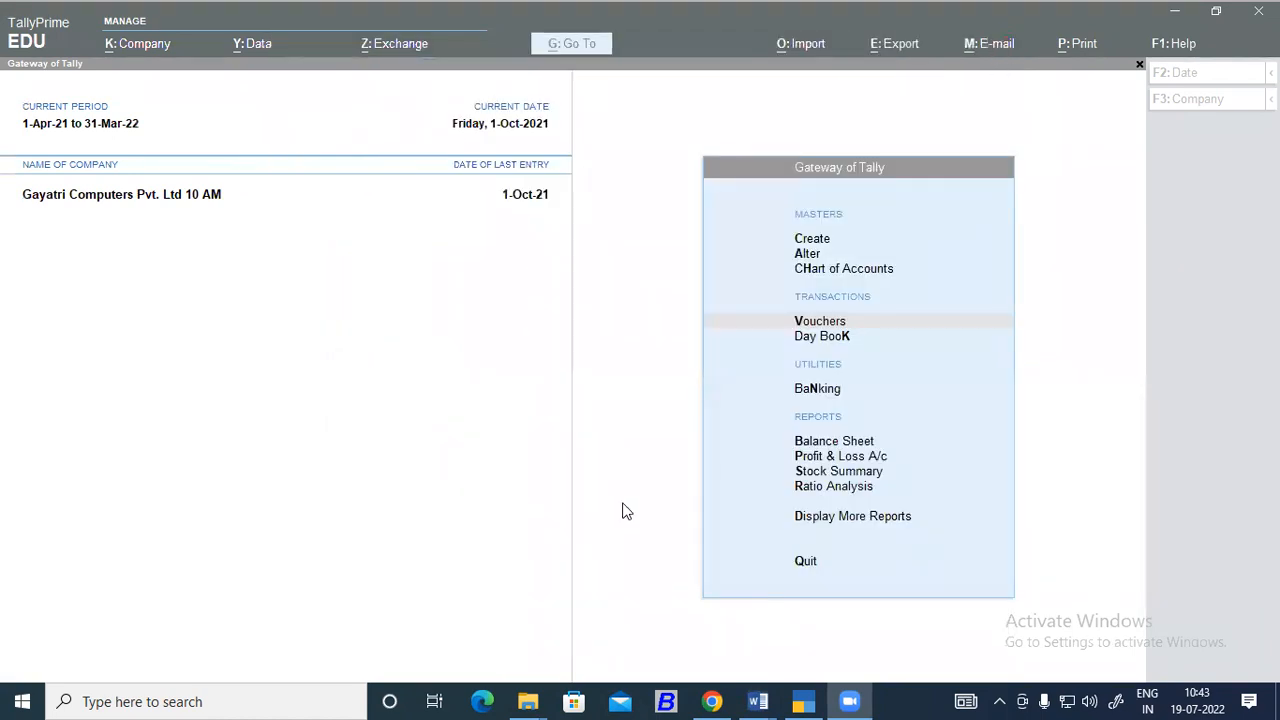
left_click(670, 408)
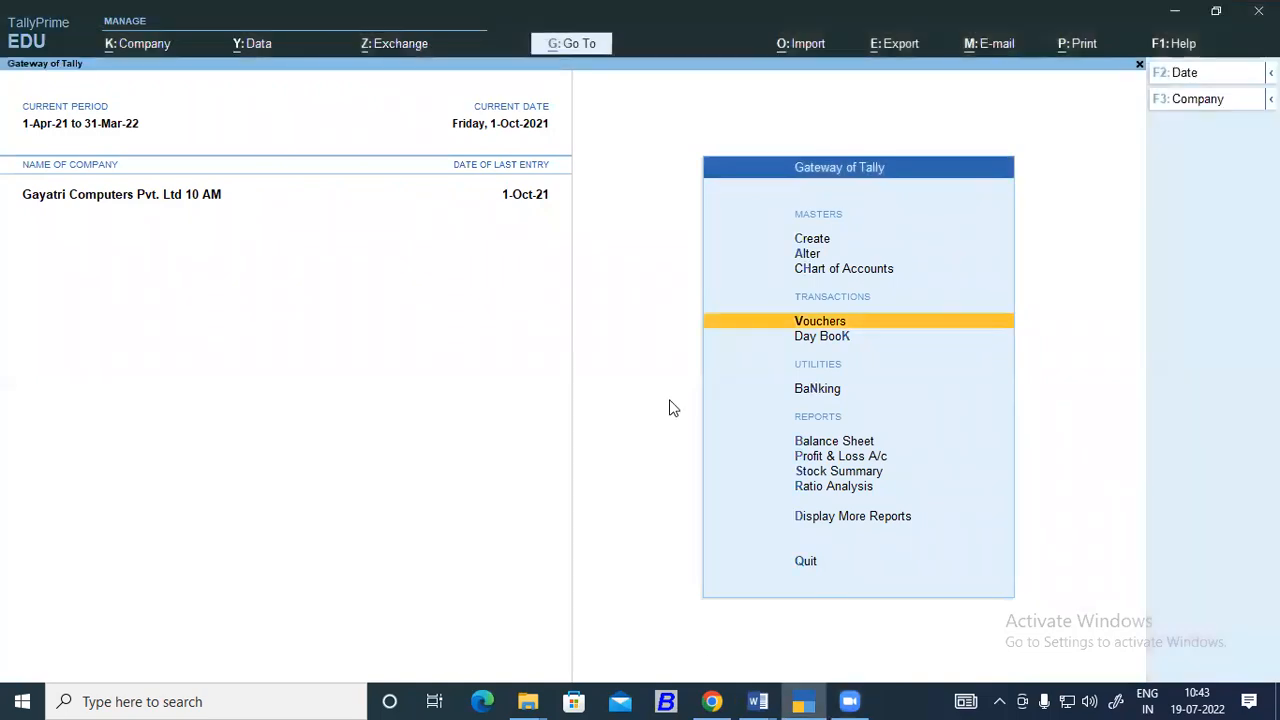
Open Display More Reports from the Gateway of Tally.
key("Down")
key("Down")
key("Down")
key("Down")
key("Down")
key("Down")
key("Down")
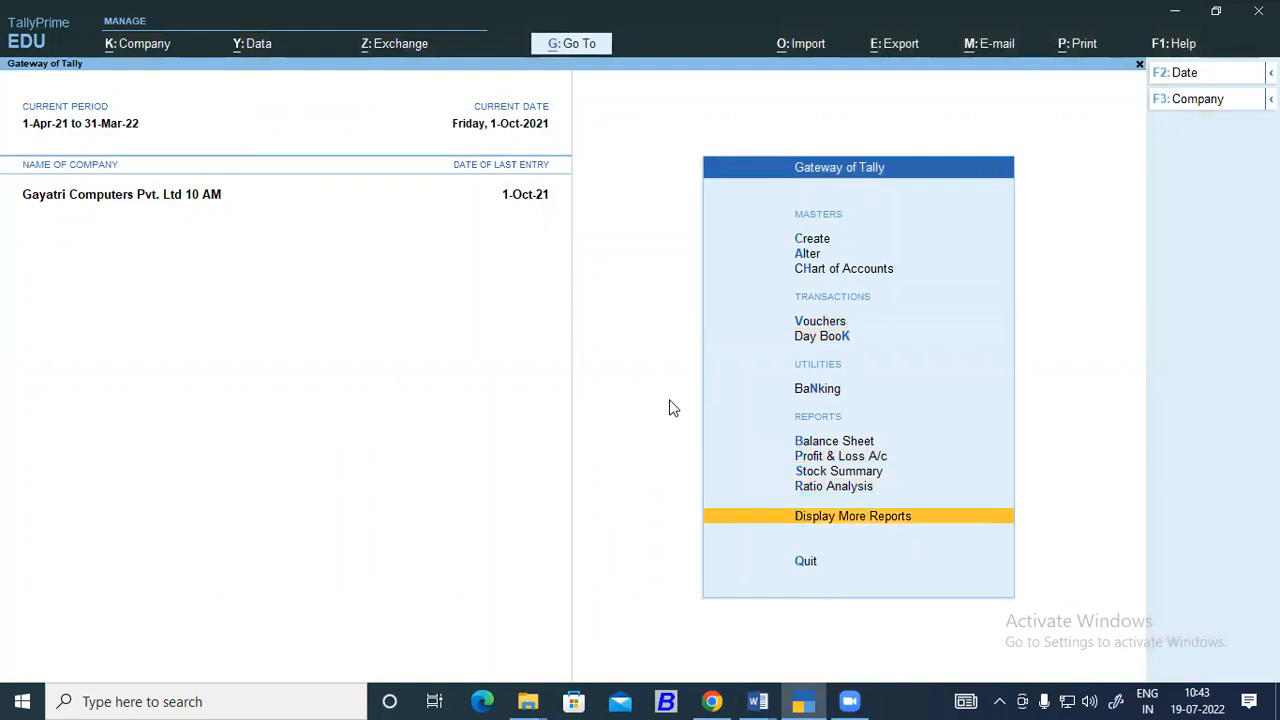
key("Return")
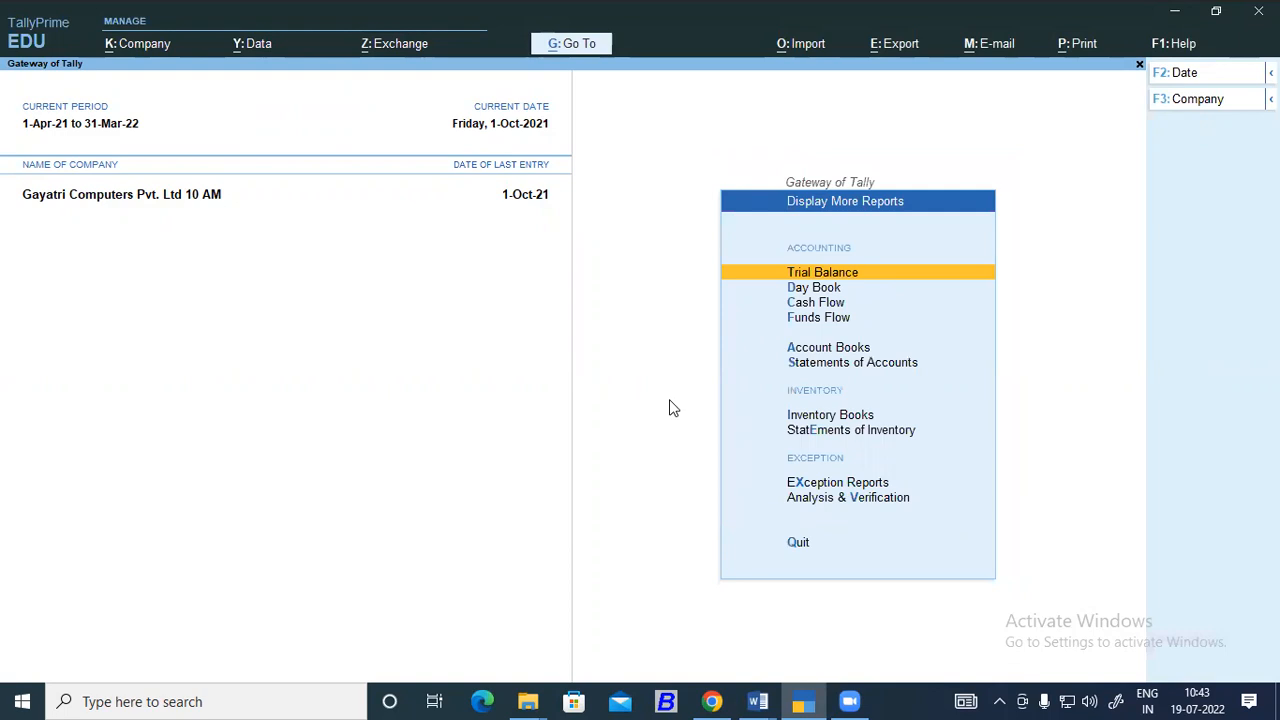
key("Return")
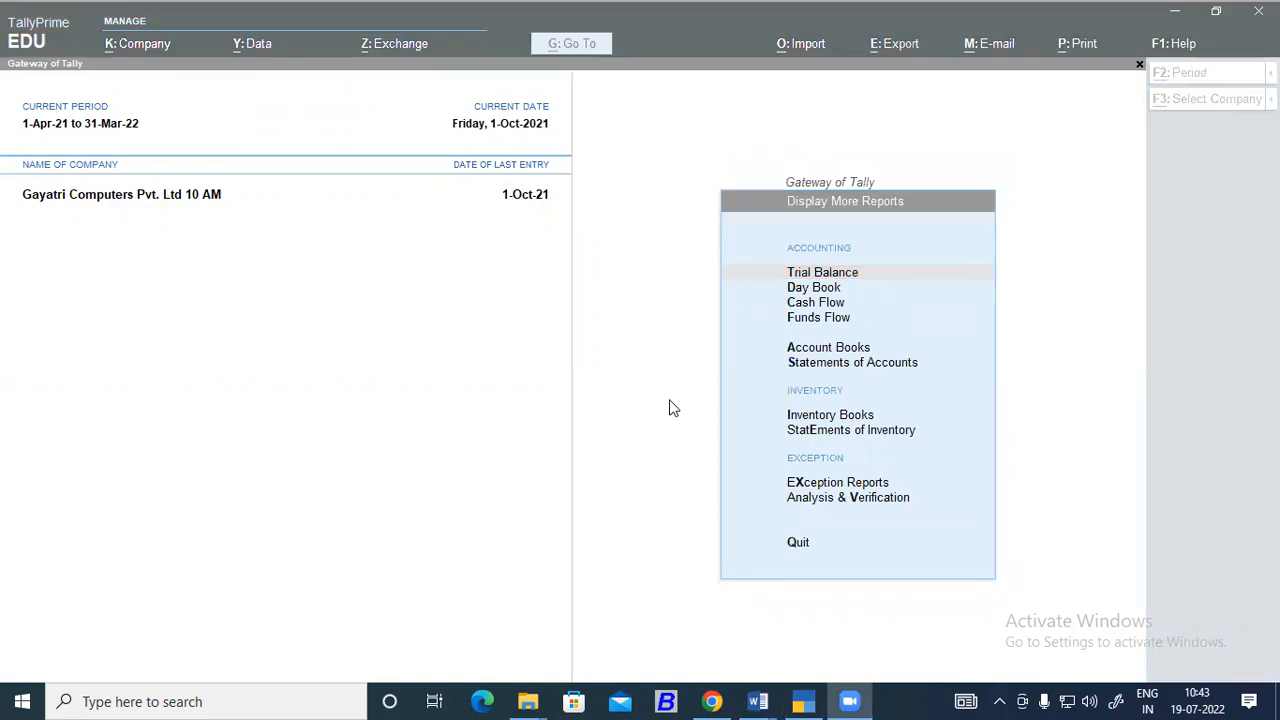
left_click(671, 408)
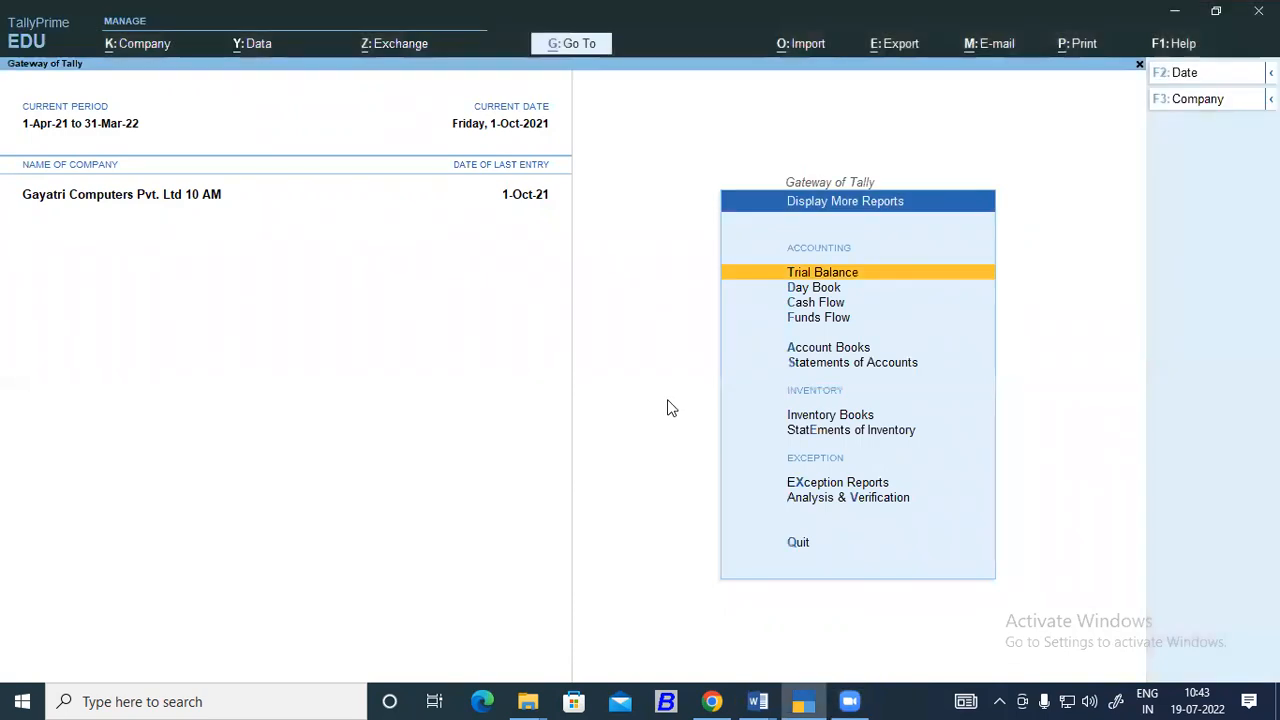
Display the Computer Empire ledger from the Account Books reports to check the interest entry.
key("Down")
key("Down")
key("Down")
key("Down")
key("Return")
key("Down")
key("Return")
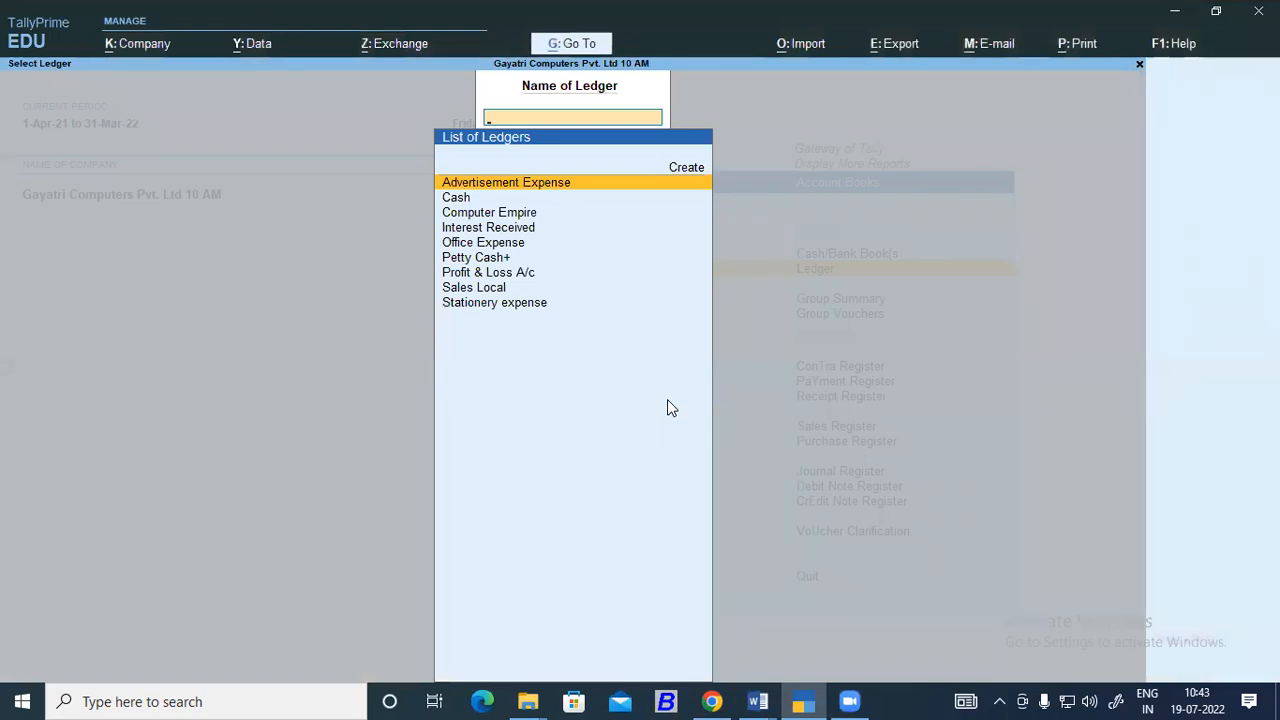
key("Down")
key("Down")
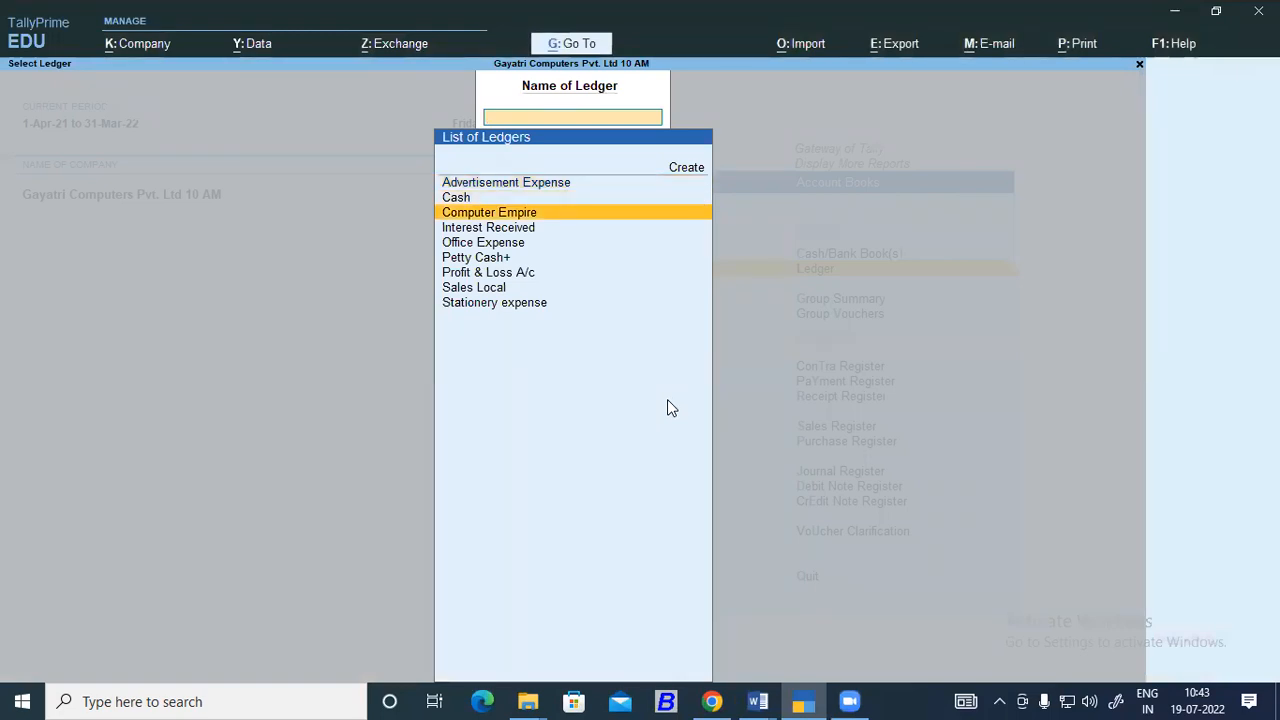
key("Return")
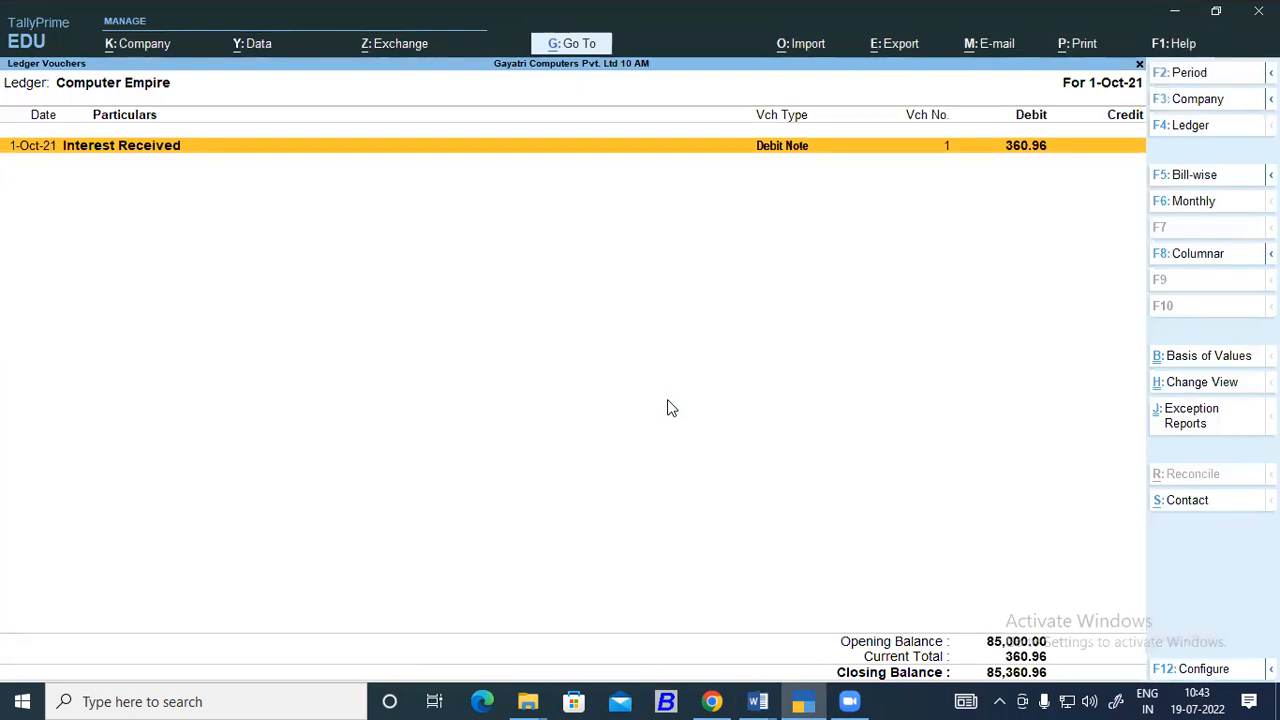
Set the Computer Empire ledger's report period to run from 1-4-2021 to 1-10-2021.
key("alt+F2")
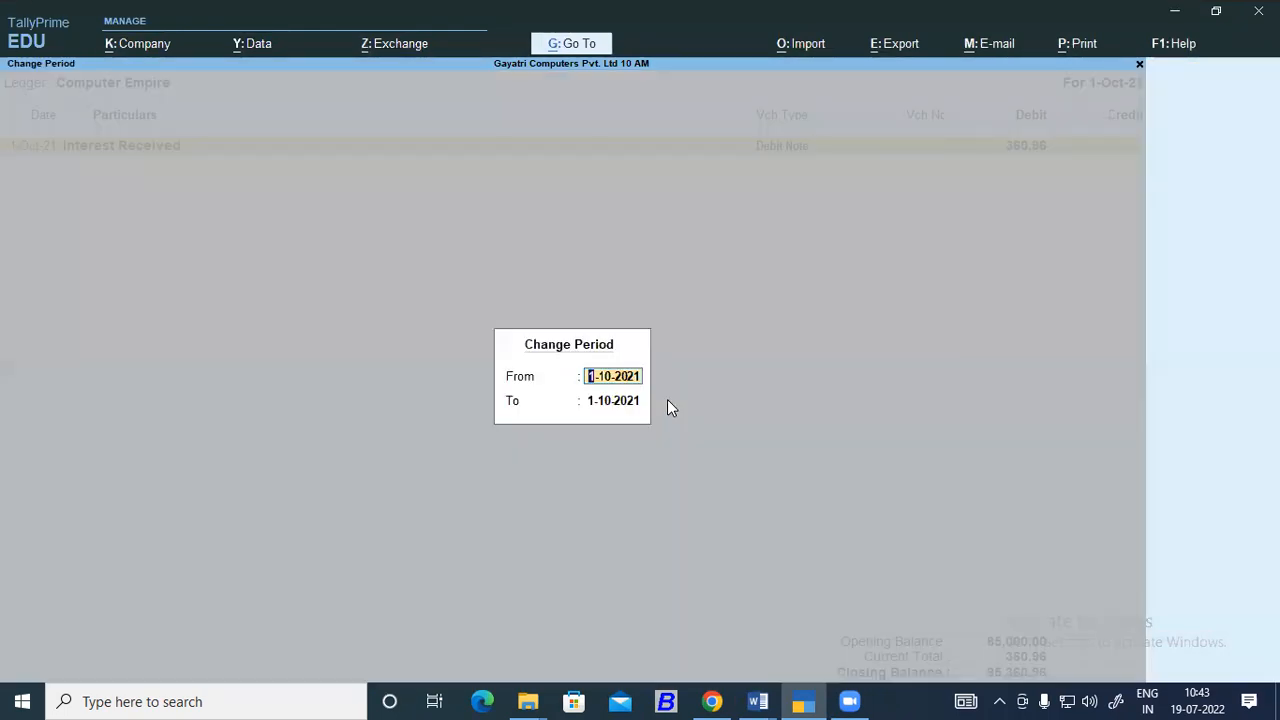
type("01")
type("4")
key("Return")
key("Return")
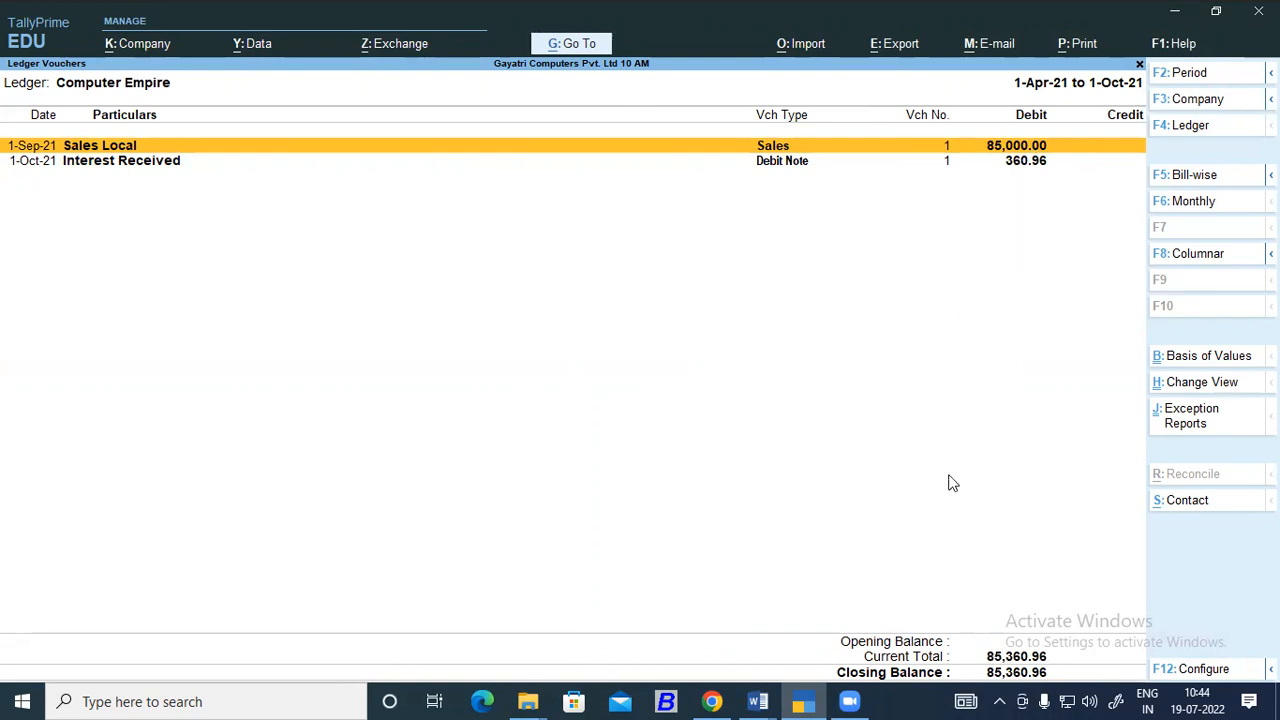
Switch to the Tally Prime Advance Accounting document in Word and review the instructions for checking the interest at the Balance Sheet.
left_click(757, 701)
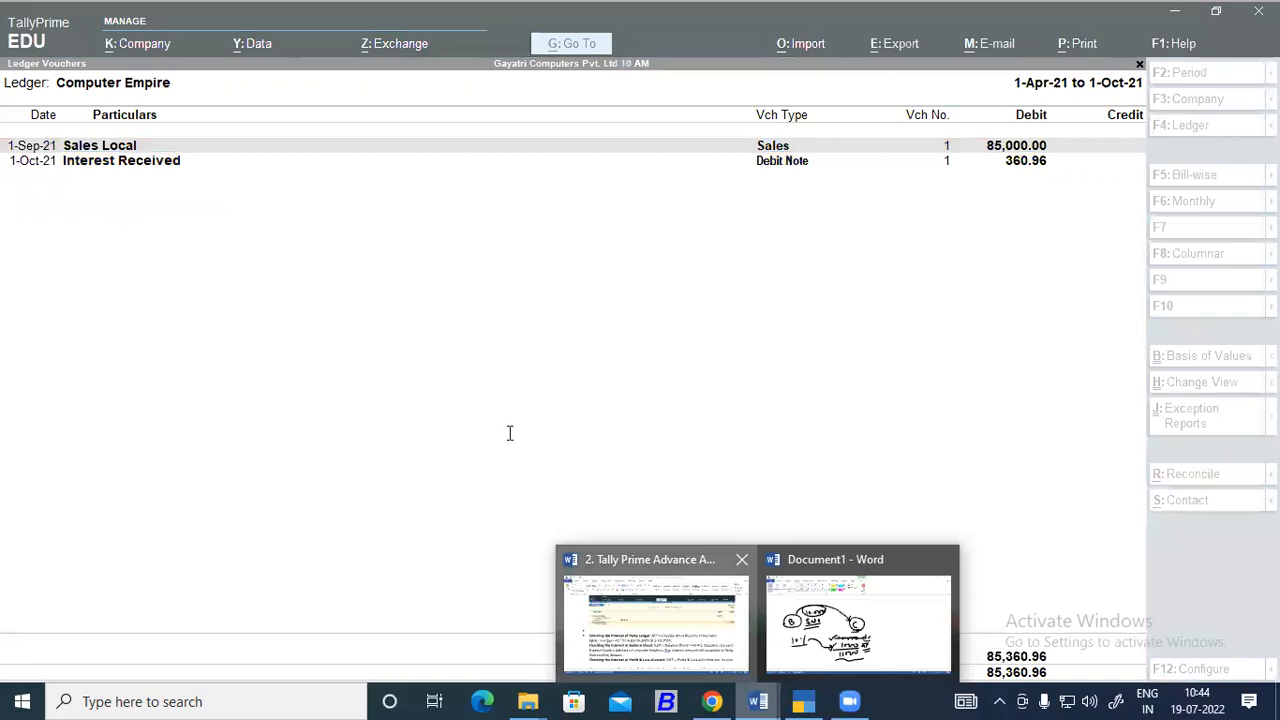
left_click(655, 622)
scroll(509, 434, "down", 3)
scroll(490, 405, "up", 3)
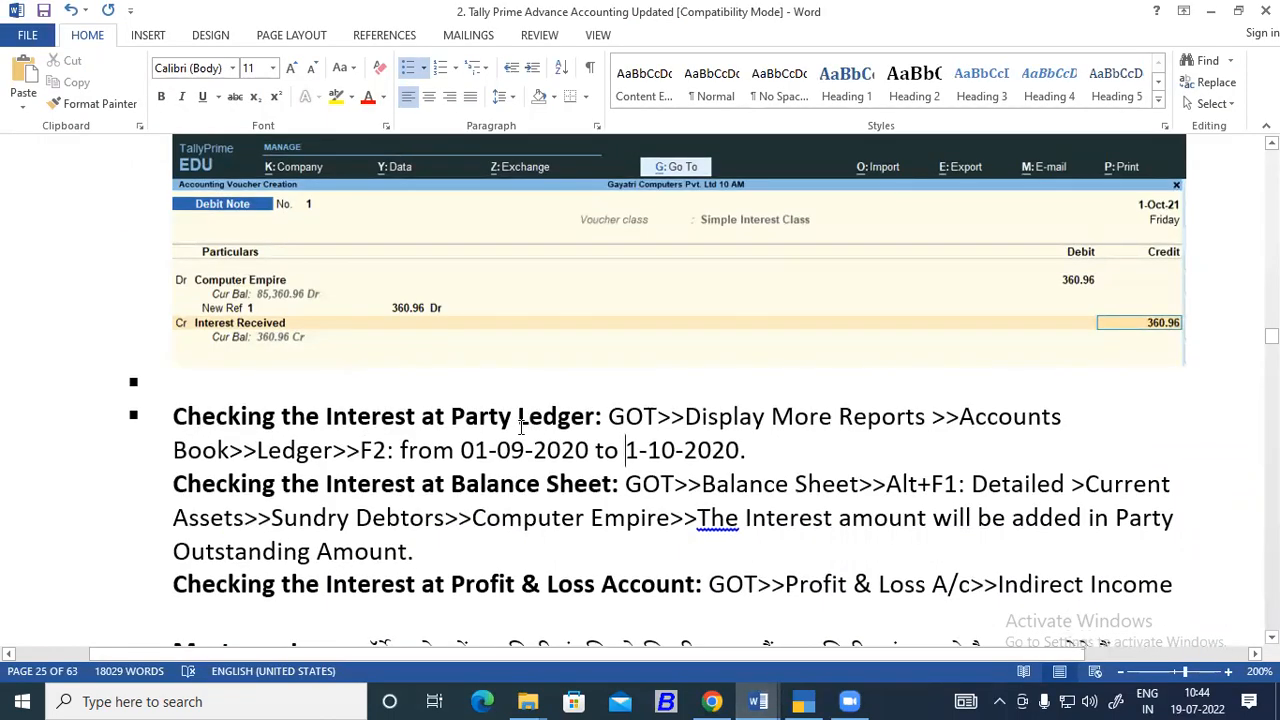
scroll(400, 400, "down", 3)
left_click_drag(195, 305, 550, 315)
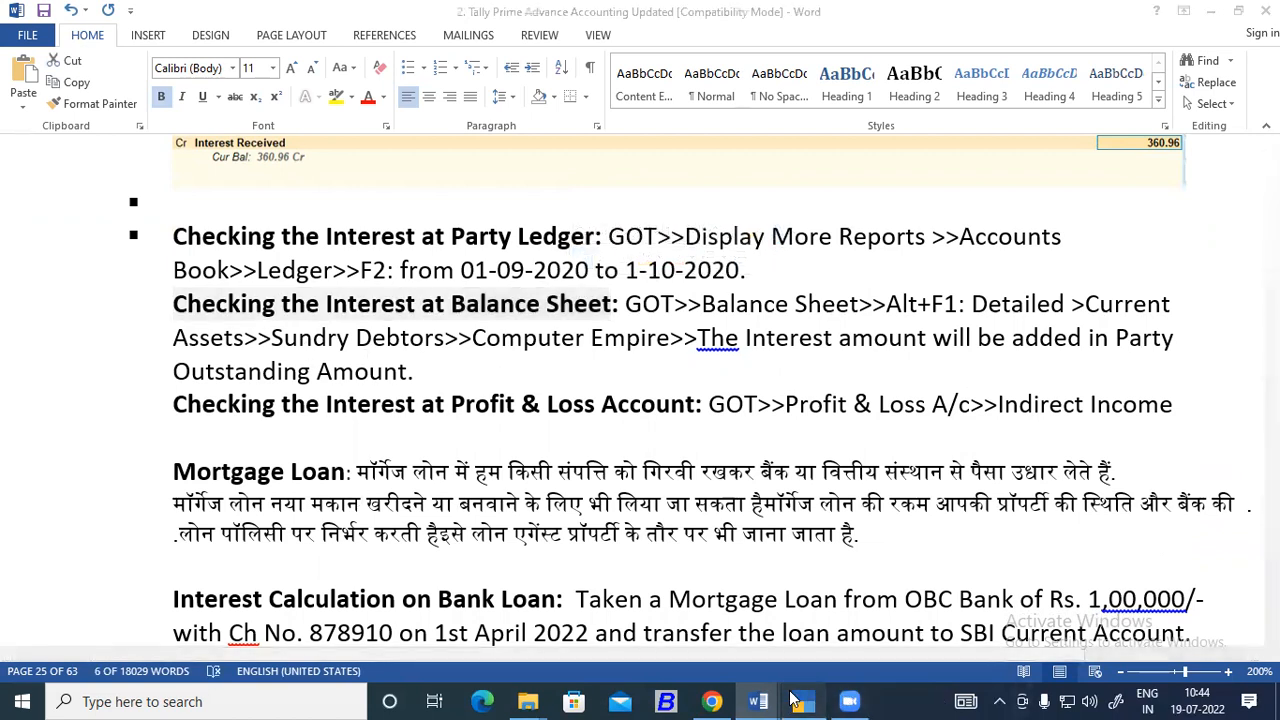
Switch to TallyPrime, leave the ledger reports and open the Balance Sheet from the Gateway of Tally.
left_click(795, 699)
key("Escape")
key("Escape")
key("Escape")
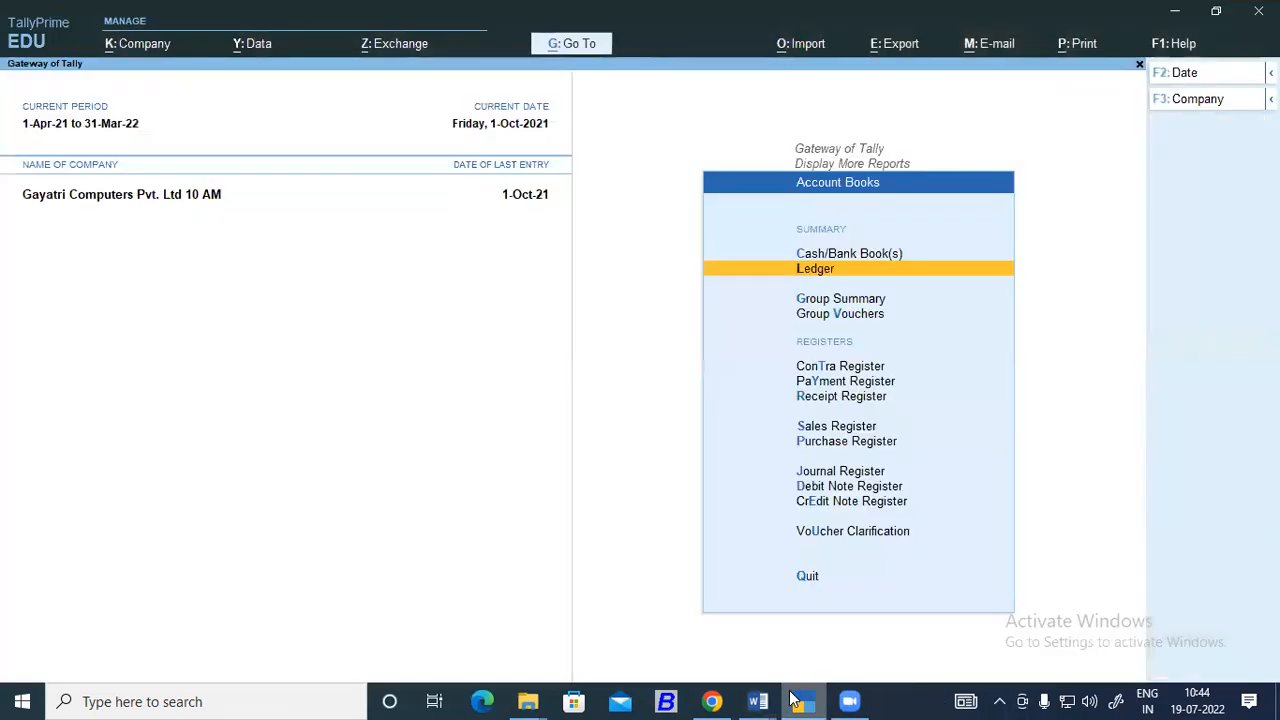
key("Escape")
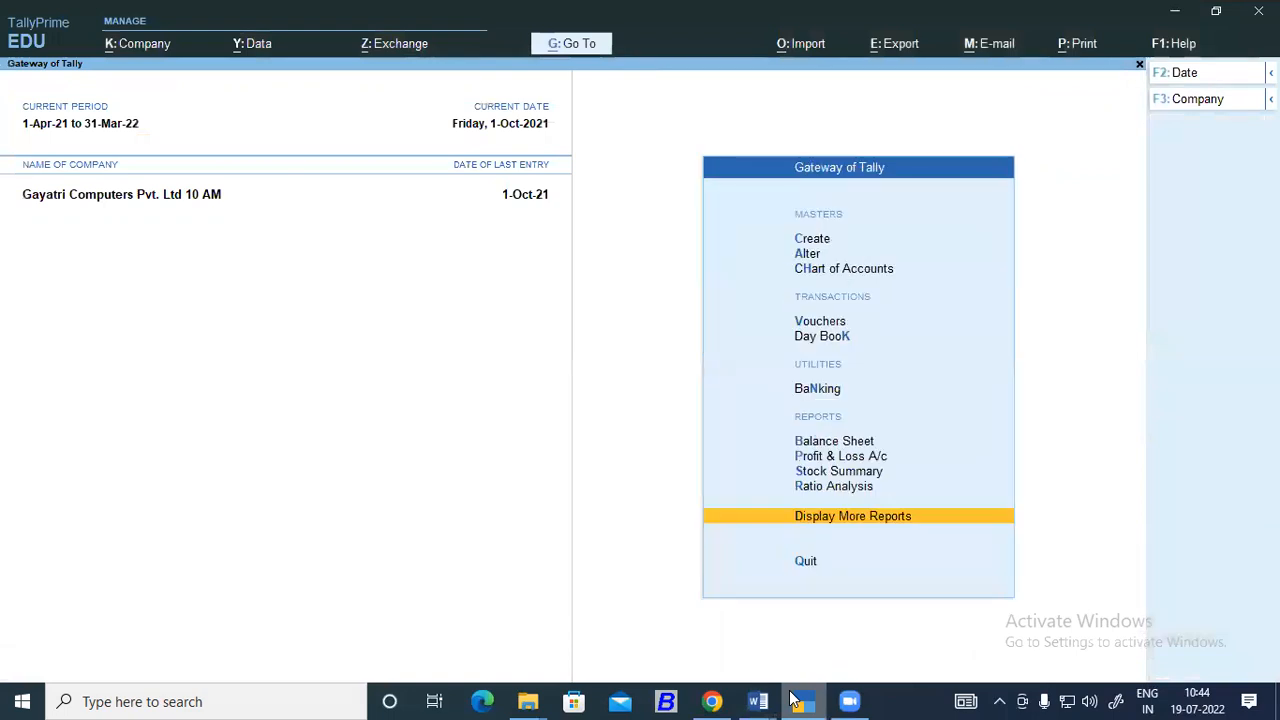
key("Down")
key("Down")
key("Down")
key("Down")
key("Down")
key("Down")
key("Down")
key("Down")
key("Return")
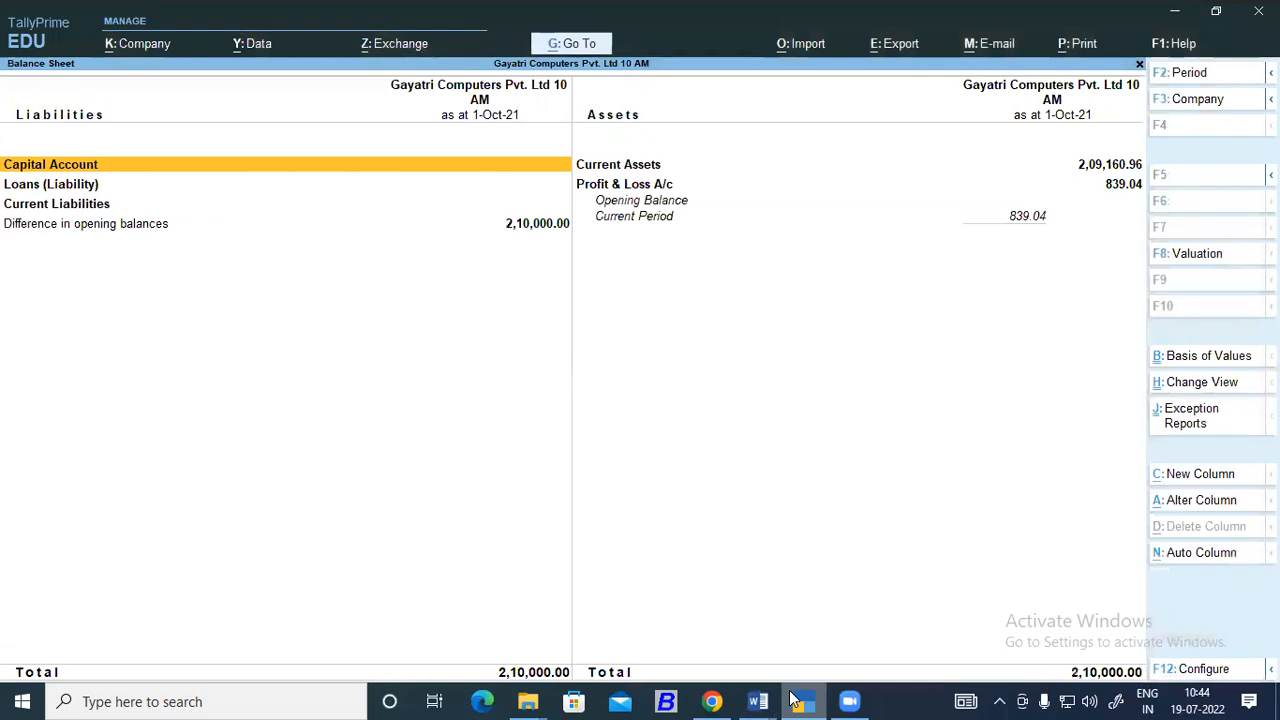
Set the Balance Sheet period from 1-4-2021 to 01-10.
key("alt+F2")
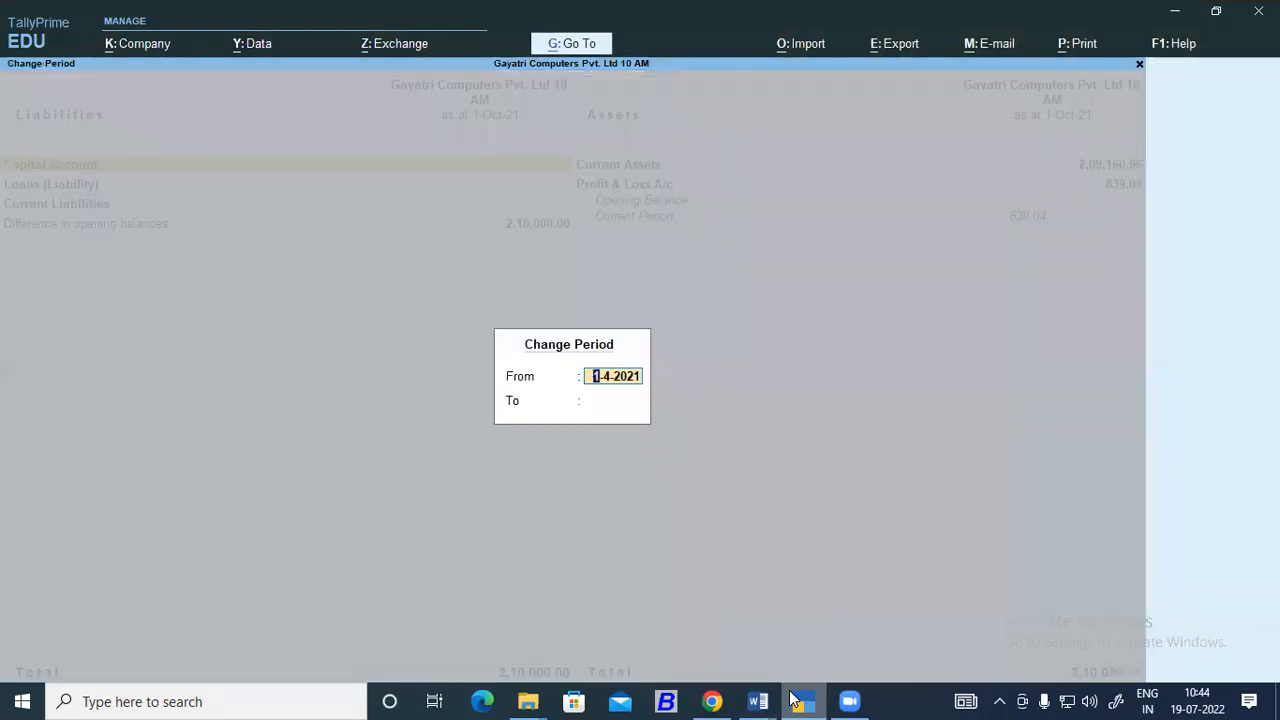
key("Return")
type("01-10")
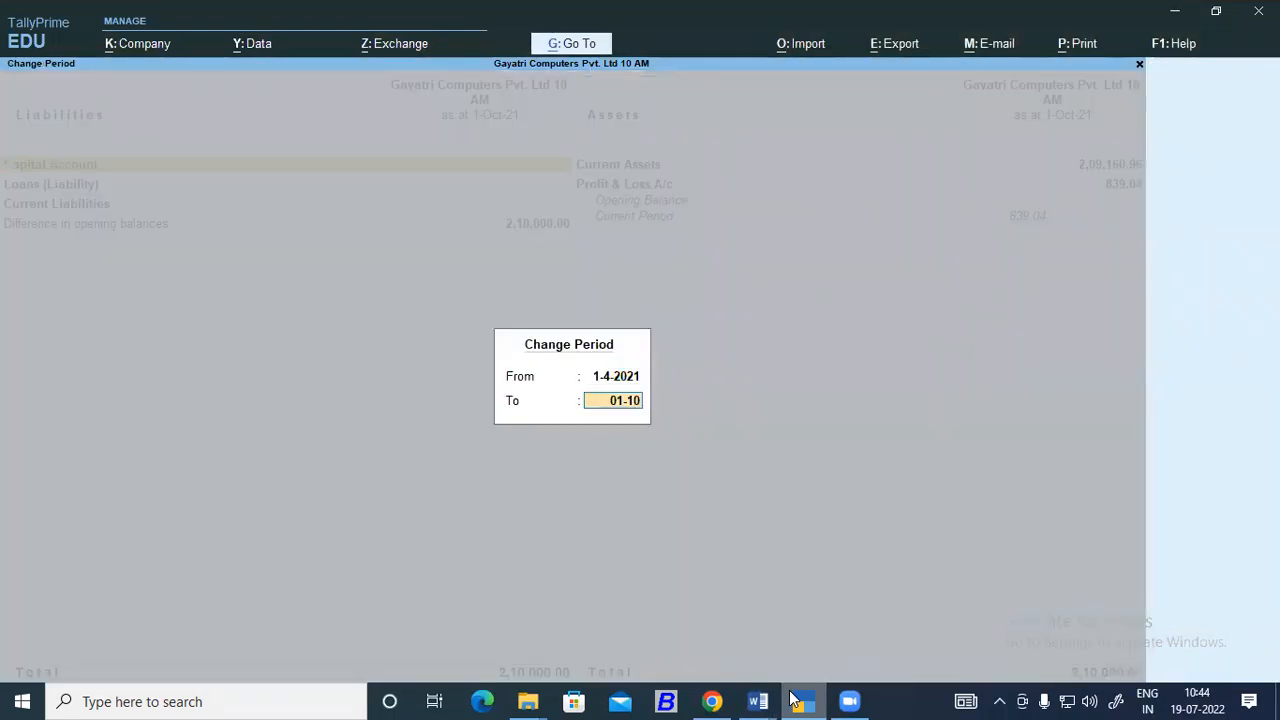
key("Return")
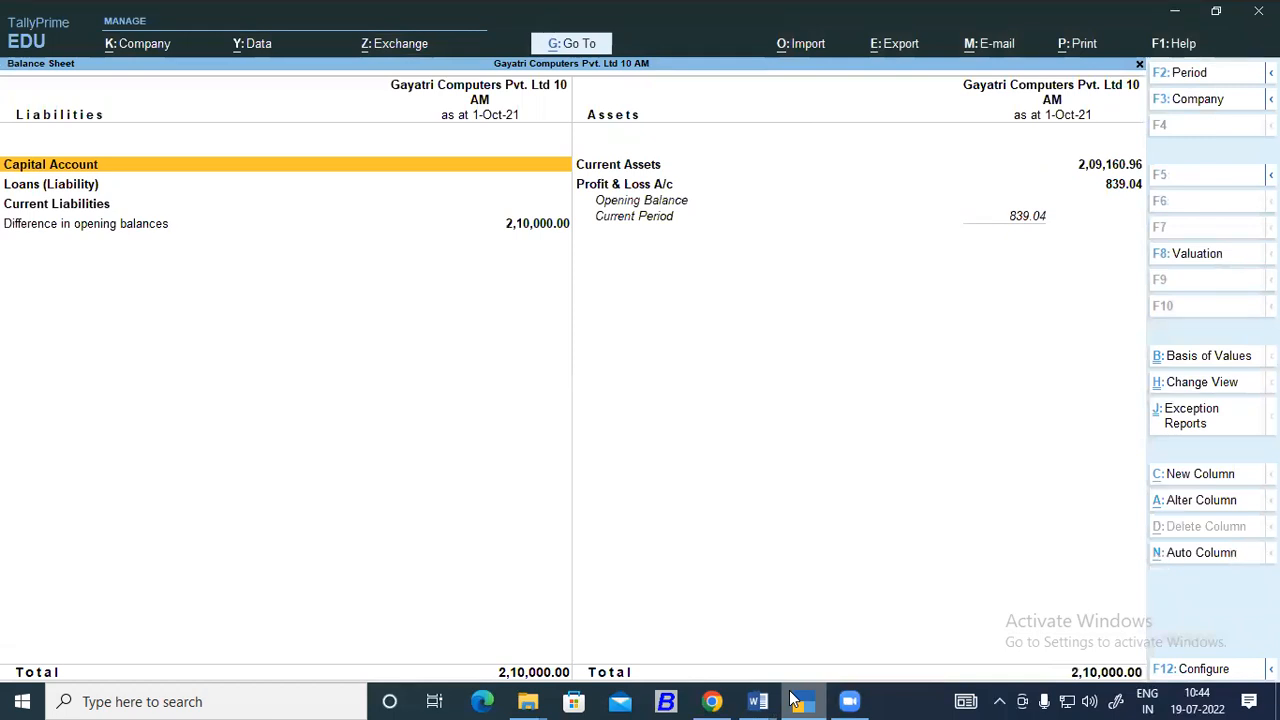
Show the Balance Sheet in detail and drill down through Sundry Debtors to Computer Empire's monthly summary.
key("alt+F1")
key("Down")
key("Down")
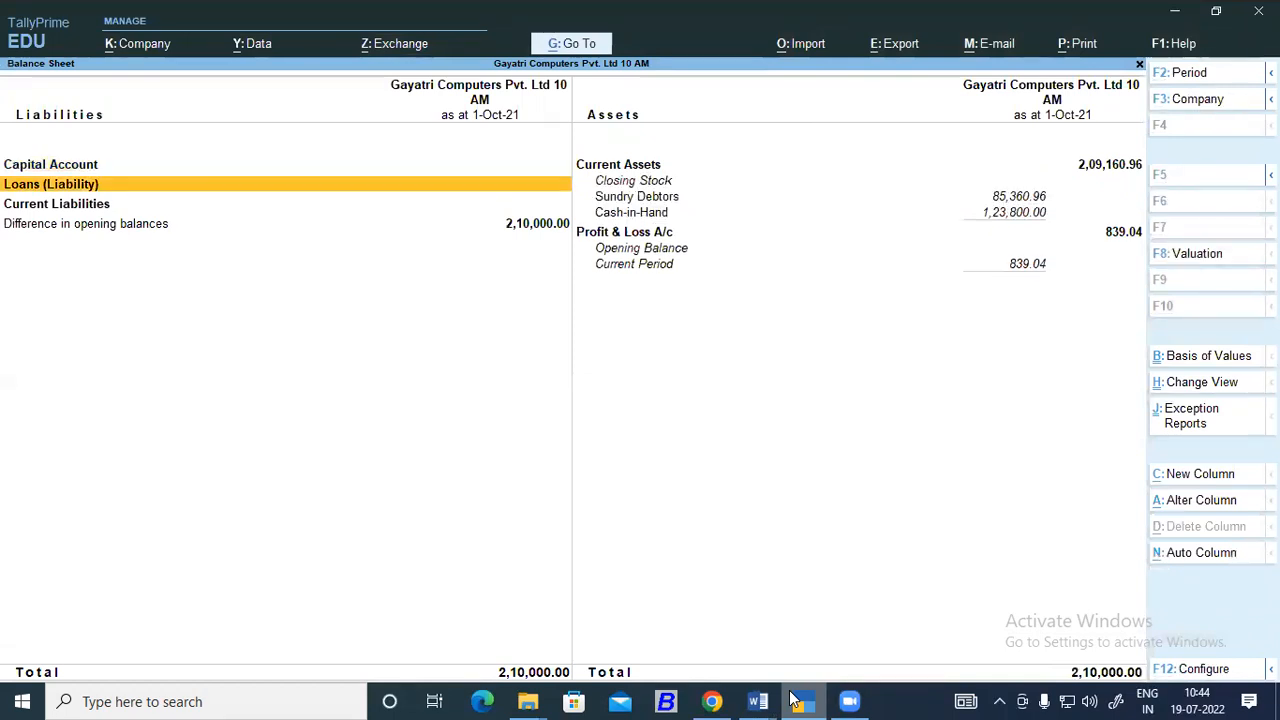
key("Right")
key("Up")
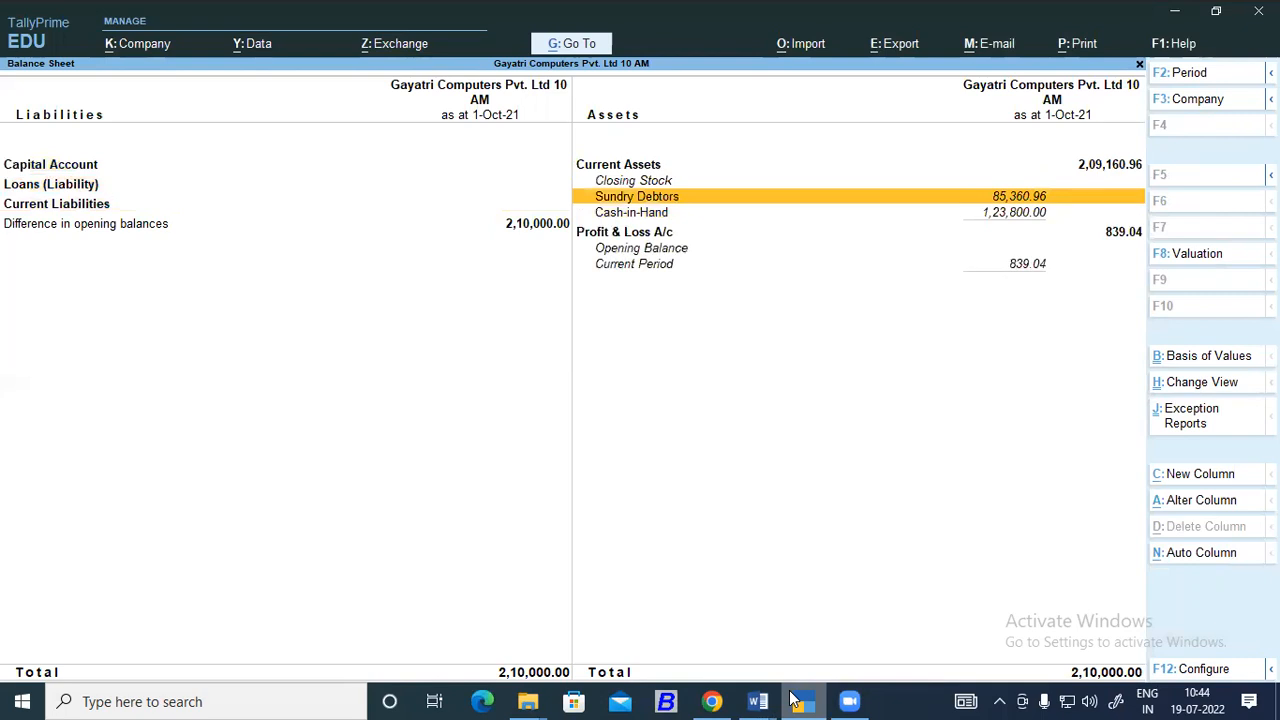
key("Return")
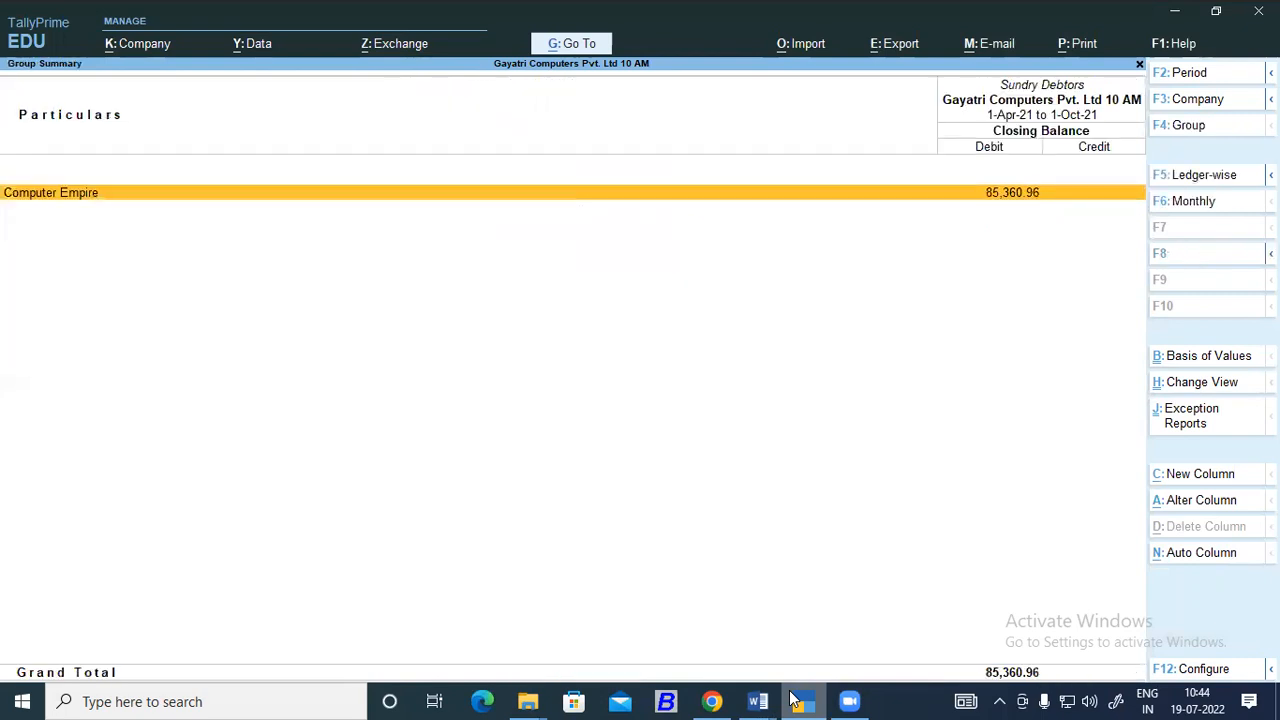
key("Return")
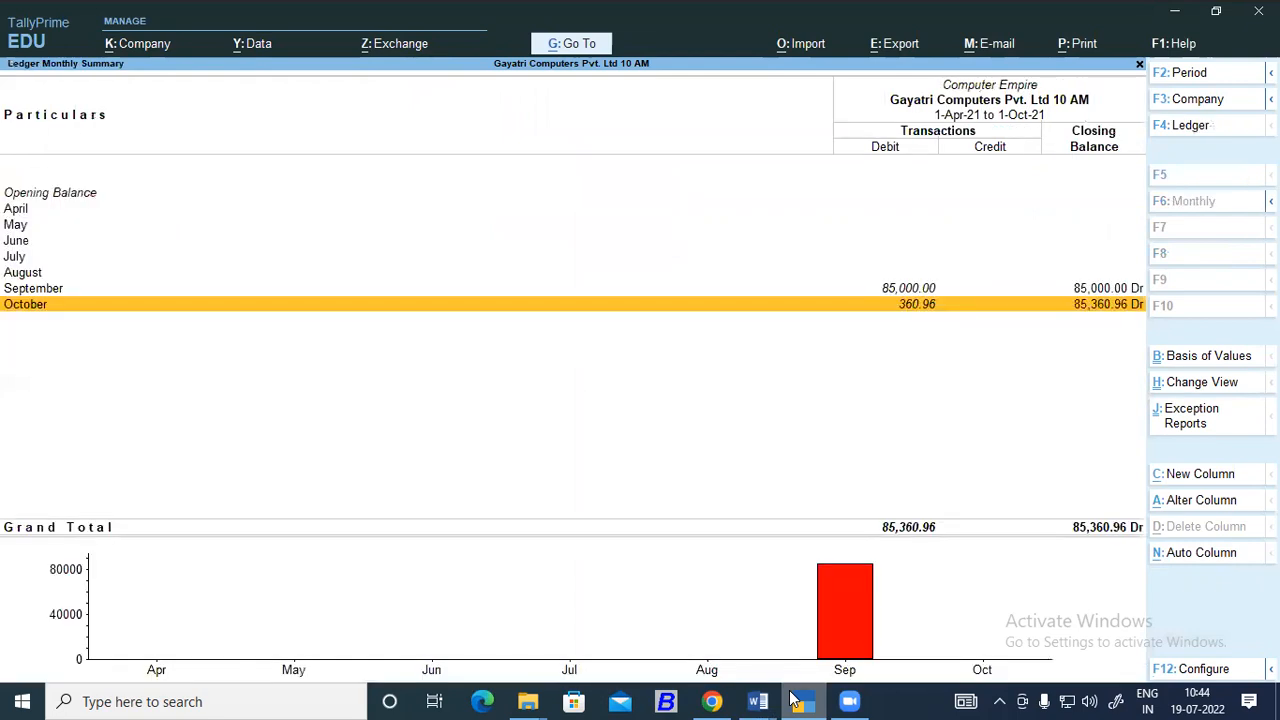
Compare Computer Empire's September and October entries in the monthly summary and return to the Balance Sheet.
key("Up")
key("Down")
key("Up")
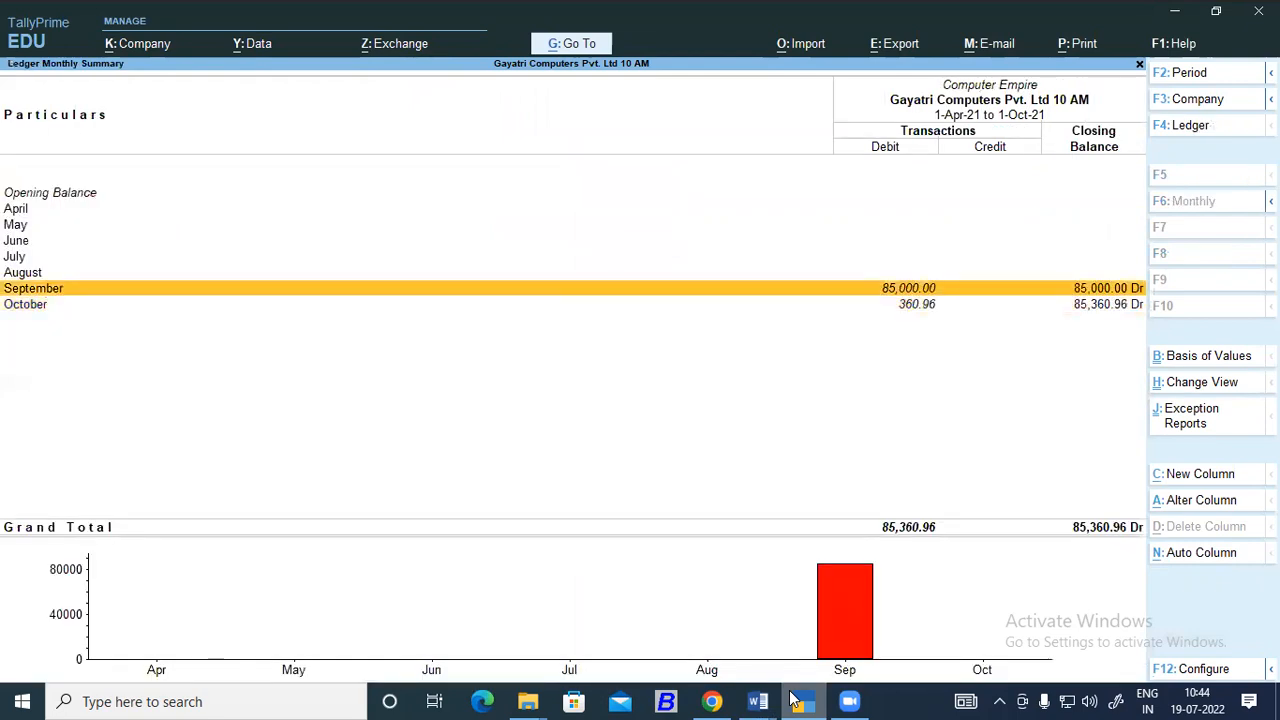
key("Down")
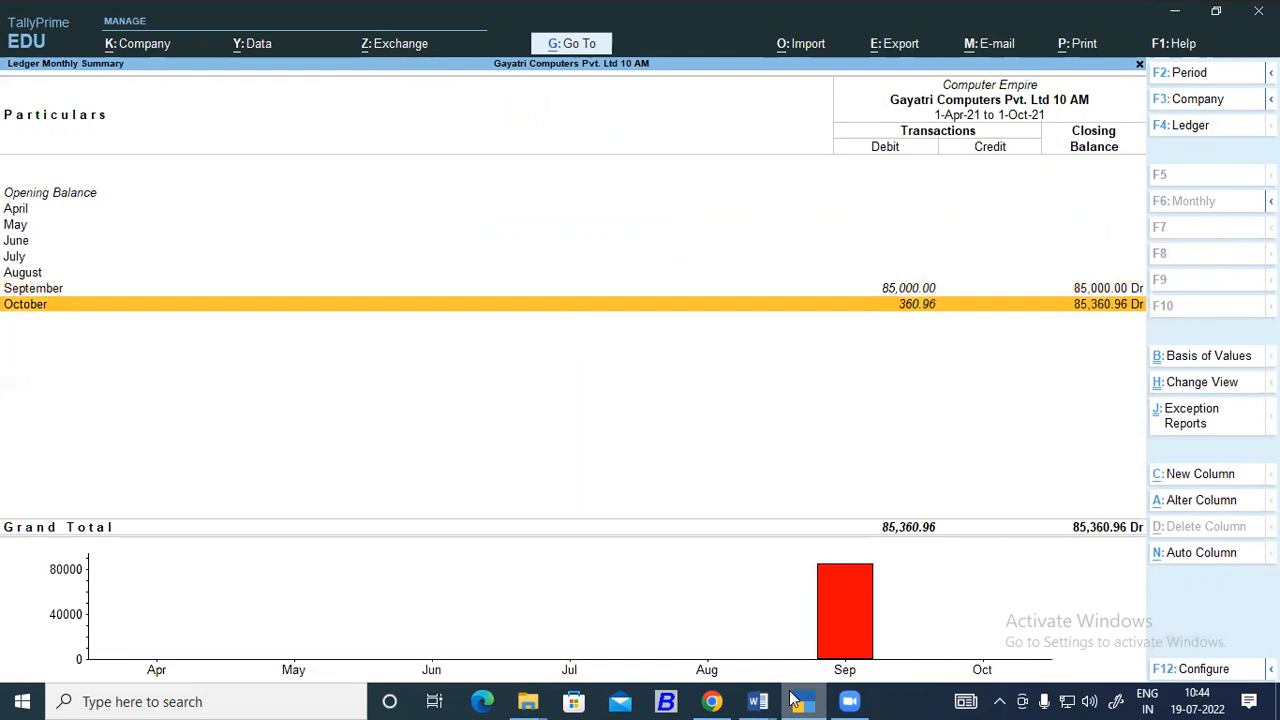
key("Escape")
key("Escape")
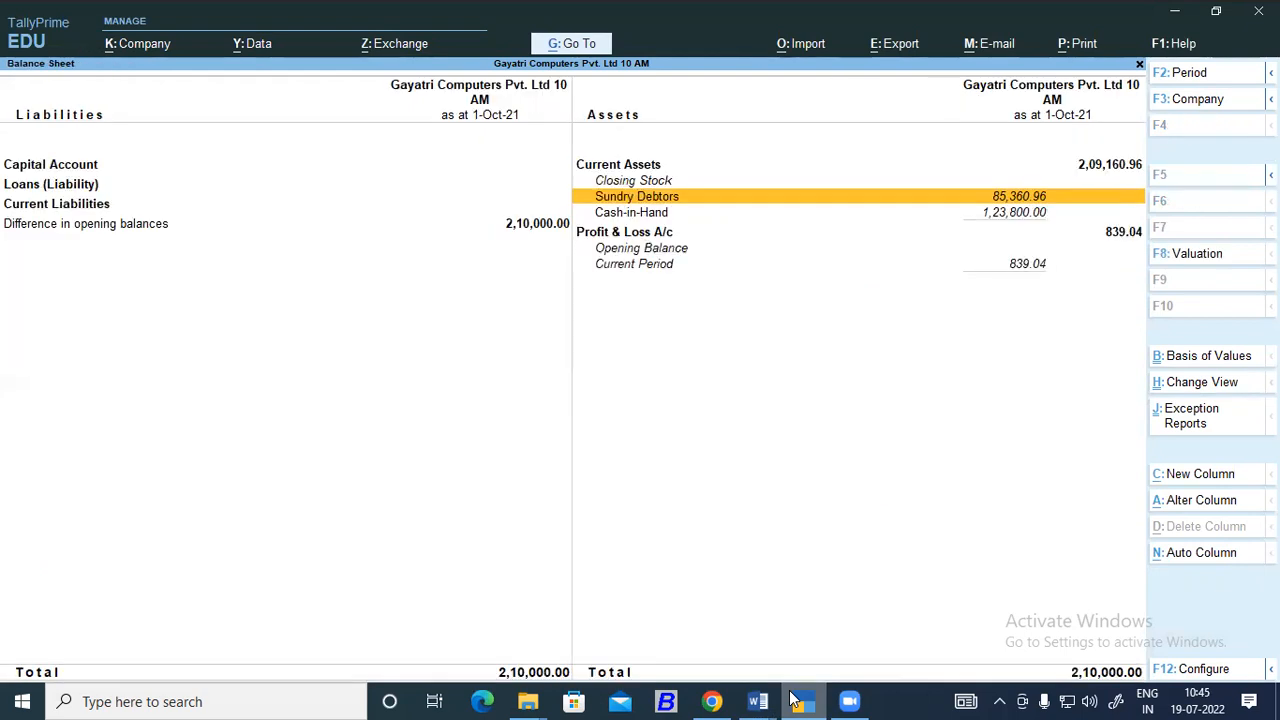
Switch to the Tally notes in Word, review the Balance Sheet checking path, and close Document1 without saving.
left_click(758, 701)
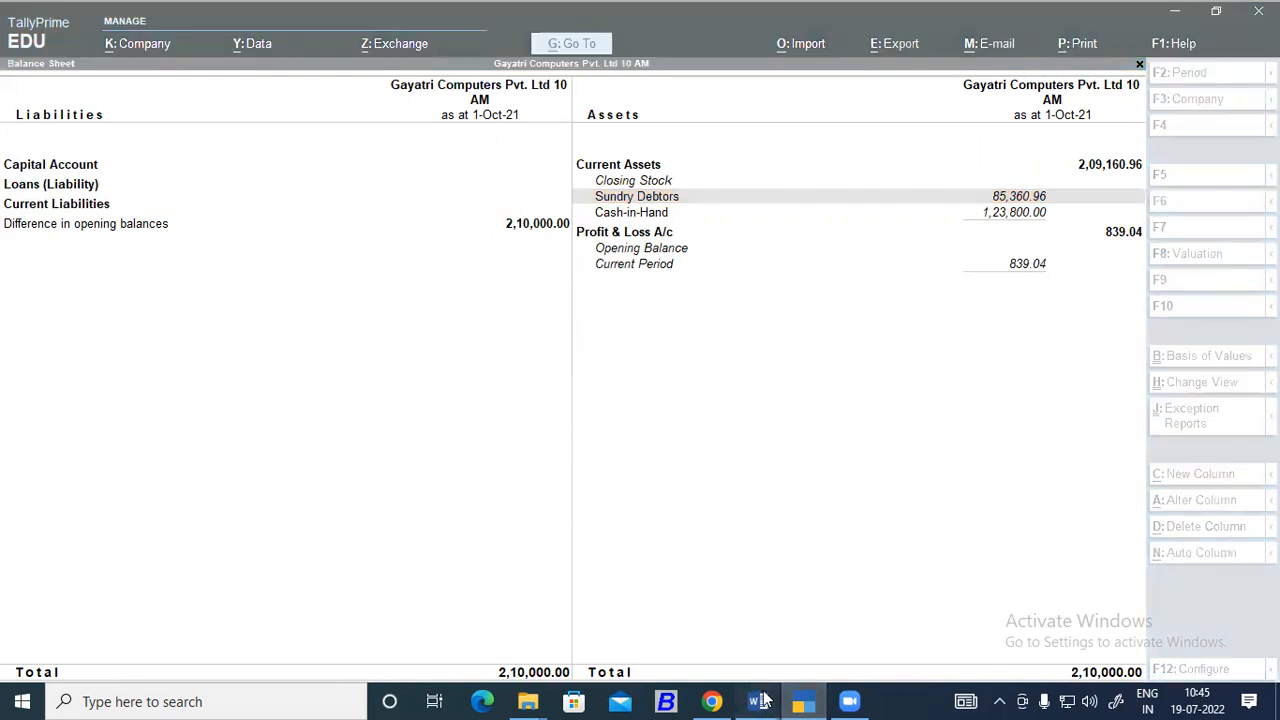
left_click(690, 636)
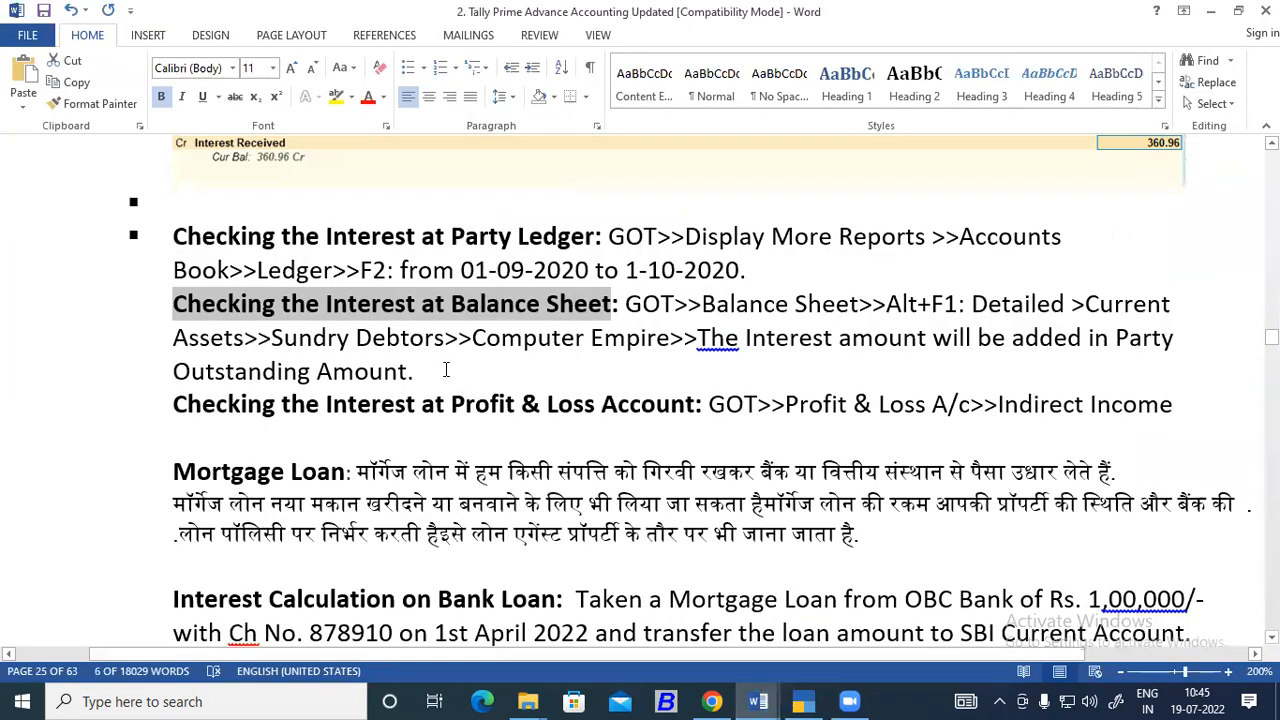
scroll(446, 370, "down", 2)
left_click(271, 247)
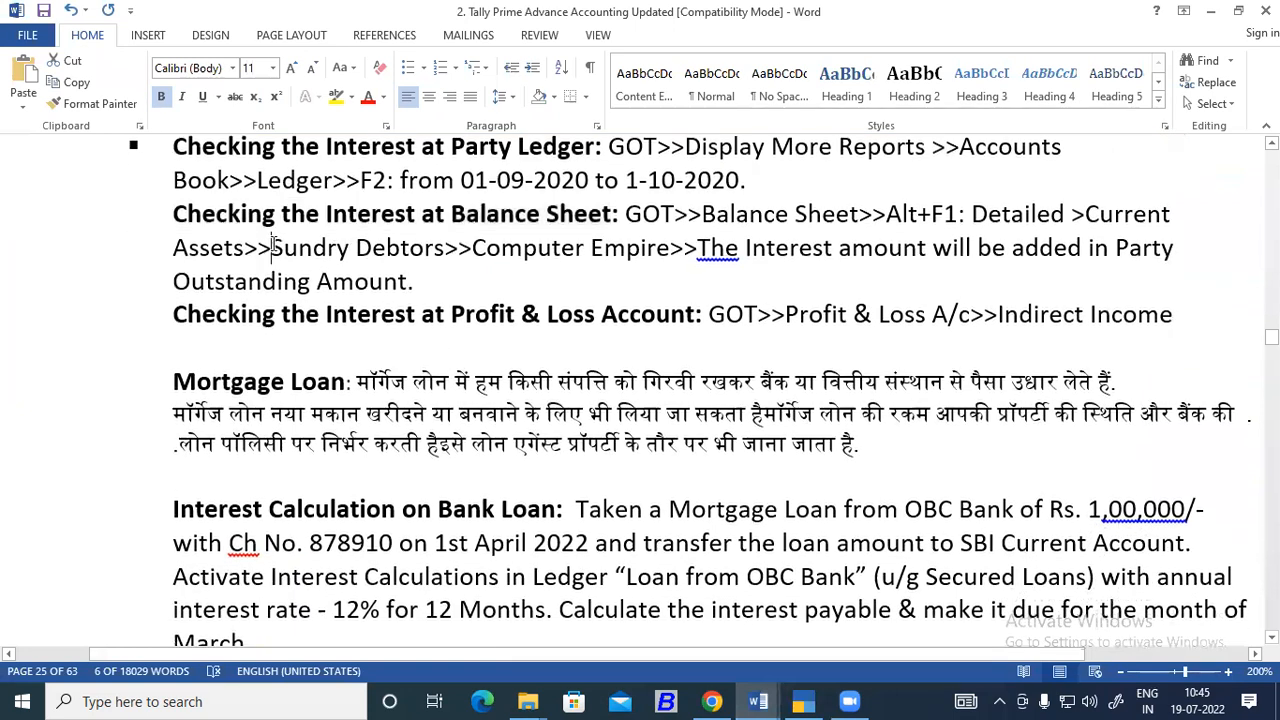
left_click_drag(271, 247, 408, 281)
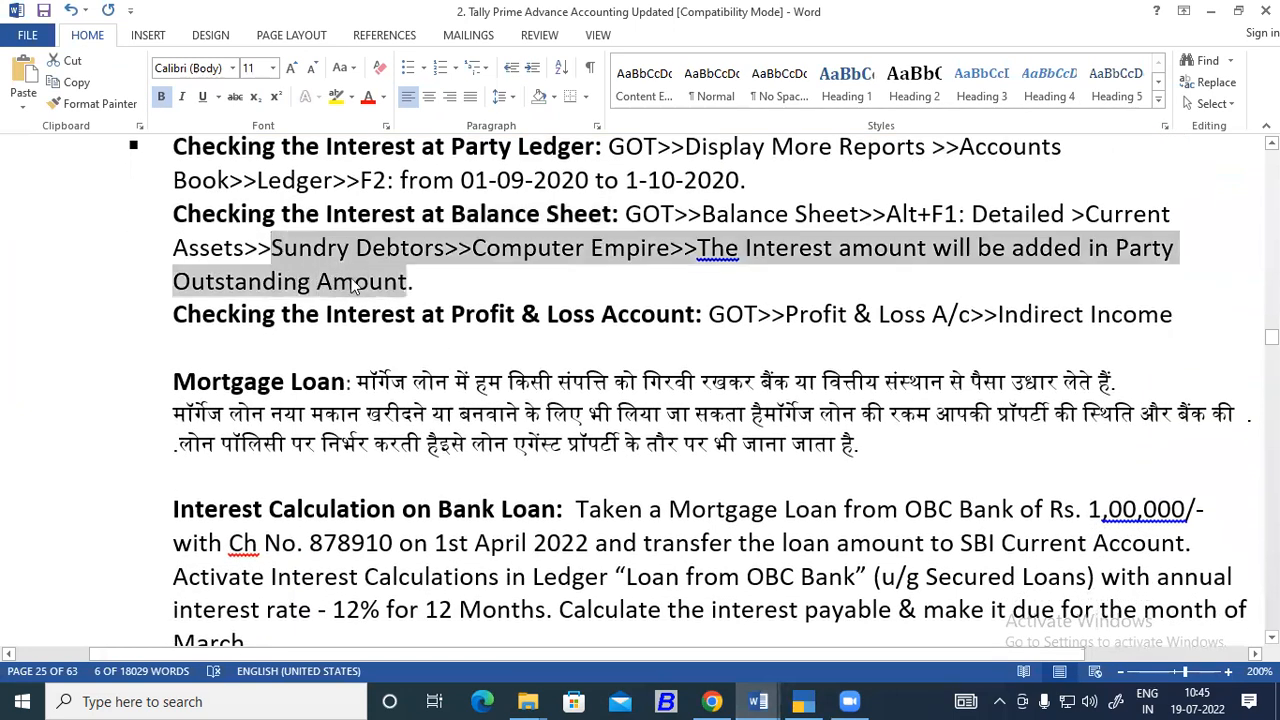
left_click(731, 272)
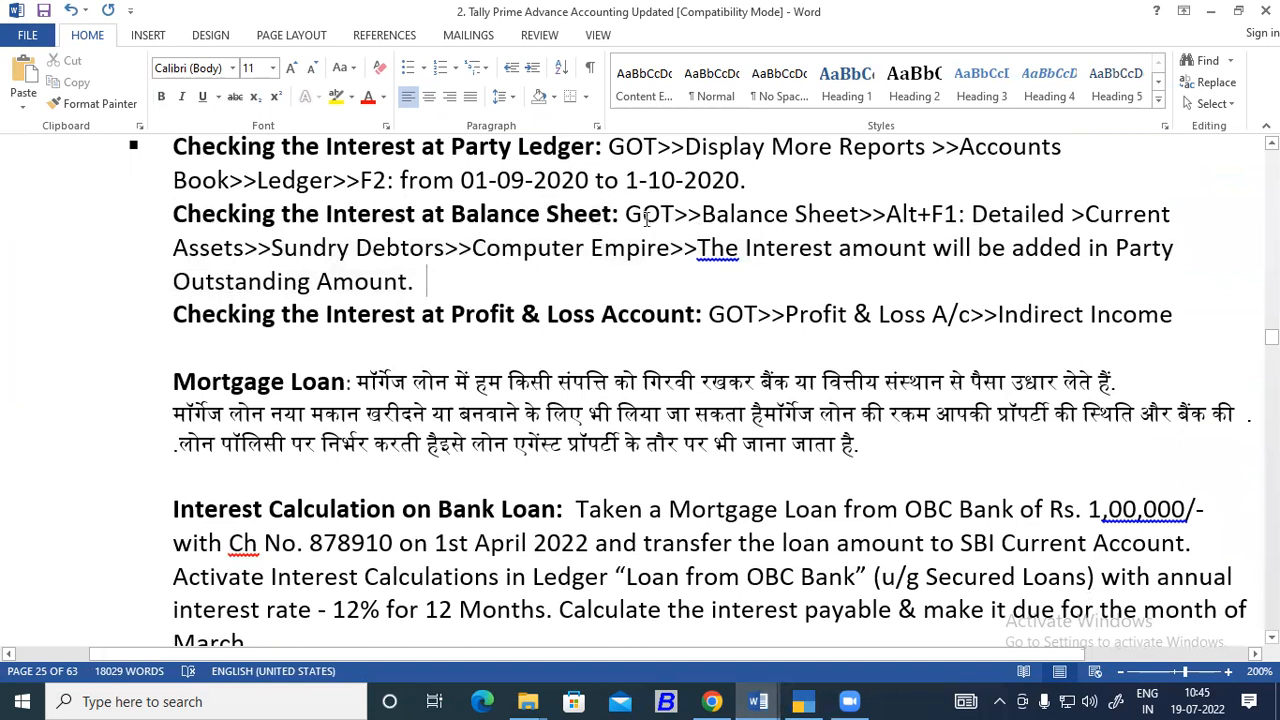
left_click_drag(625, 215, 688, 215)
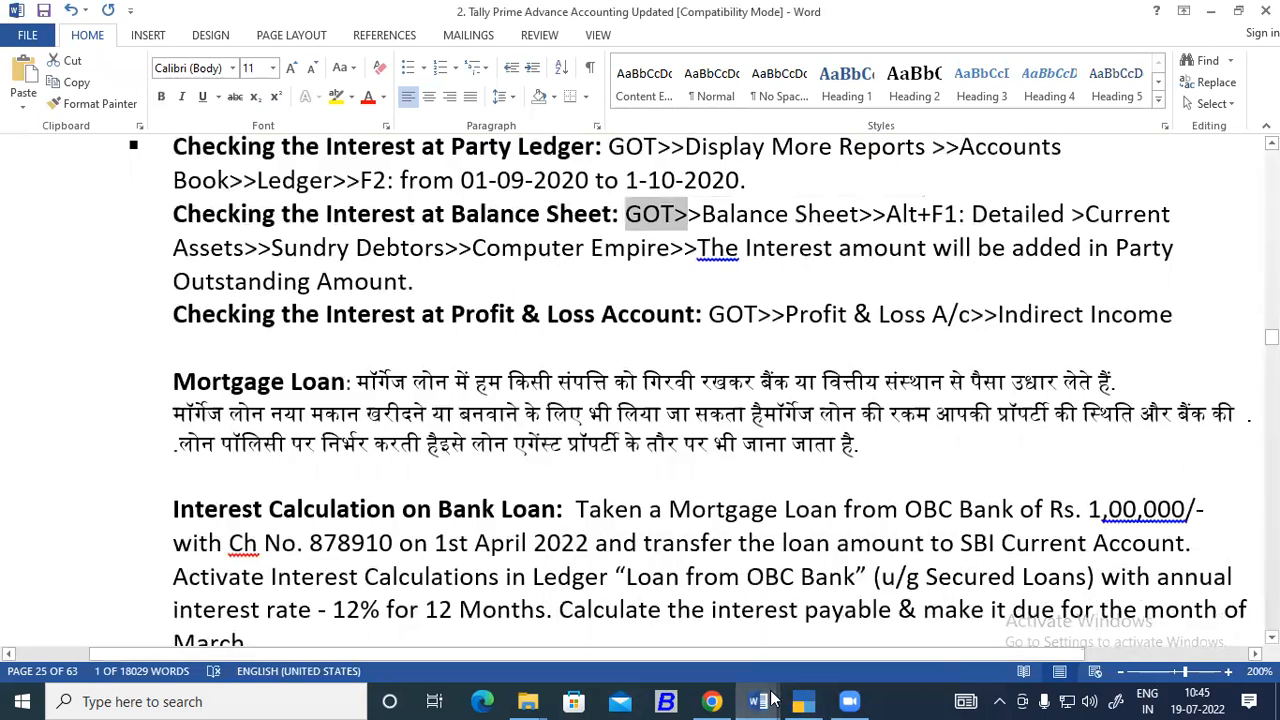
left_click(945, 553)
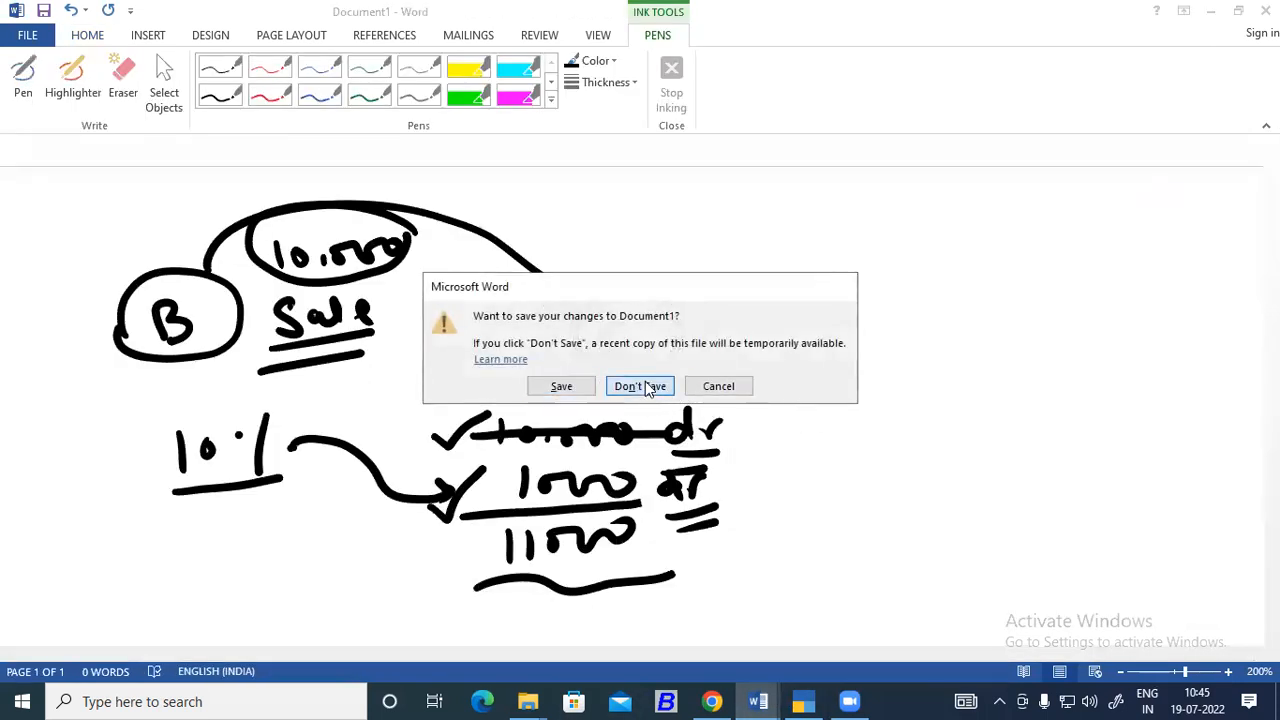
Switch to TallyPrime and display the Profit & Loss A/c in detailed form.
left_click(803, 700)
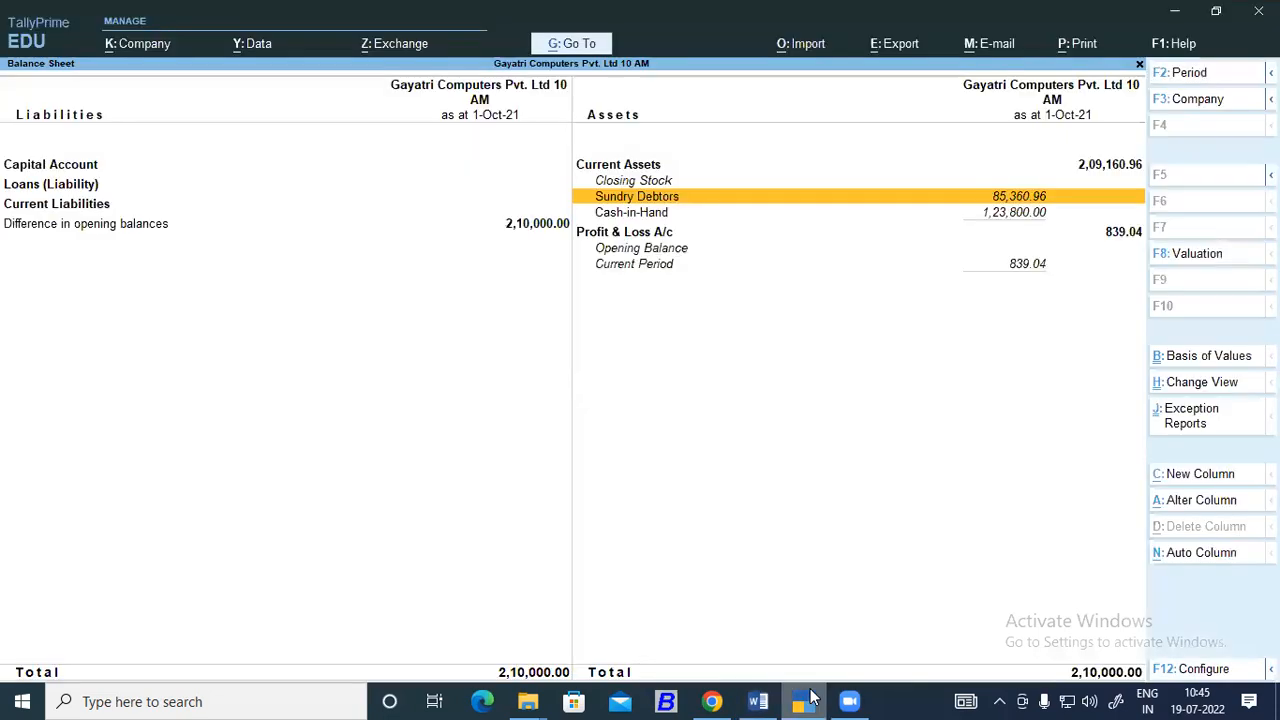
key("Down")
key("Return")
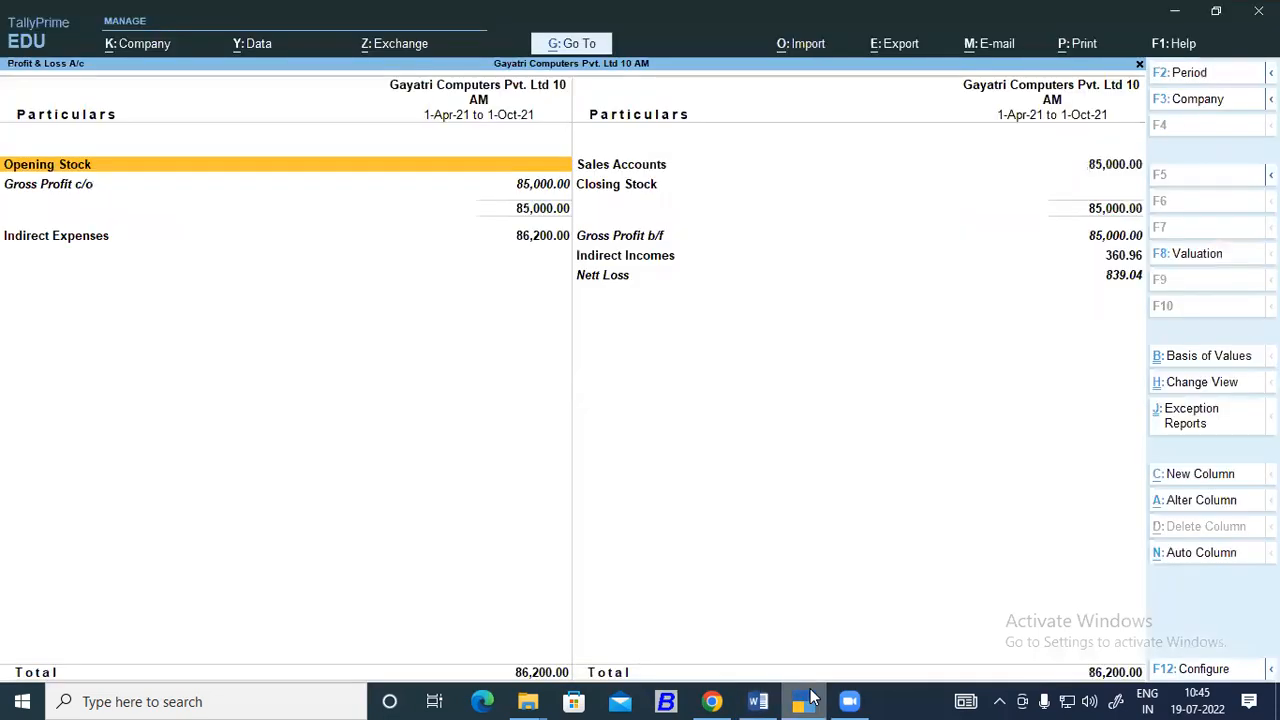
key("alt")
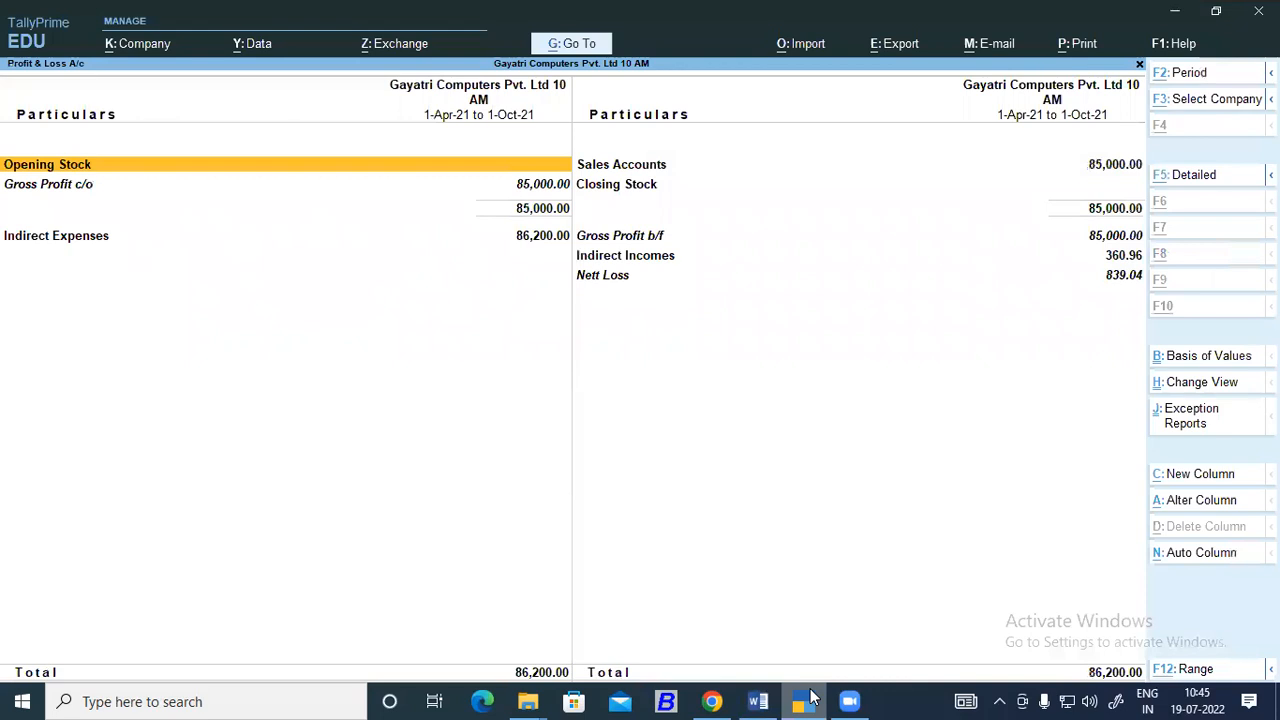
key("alt+F5")
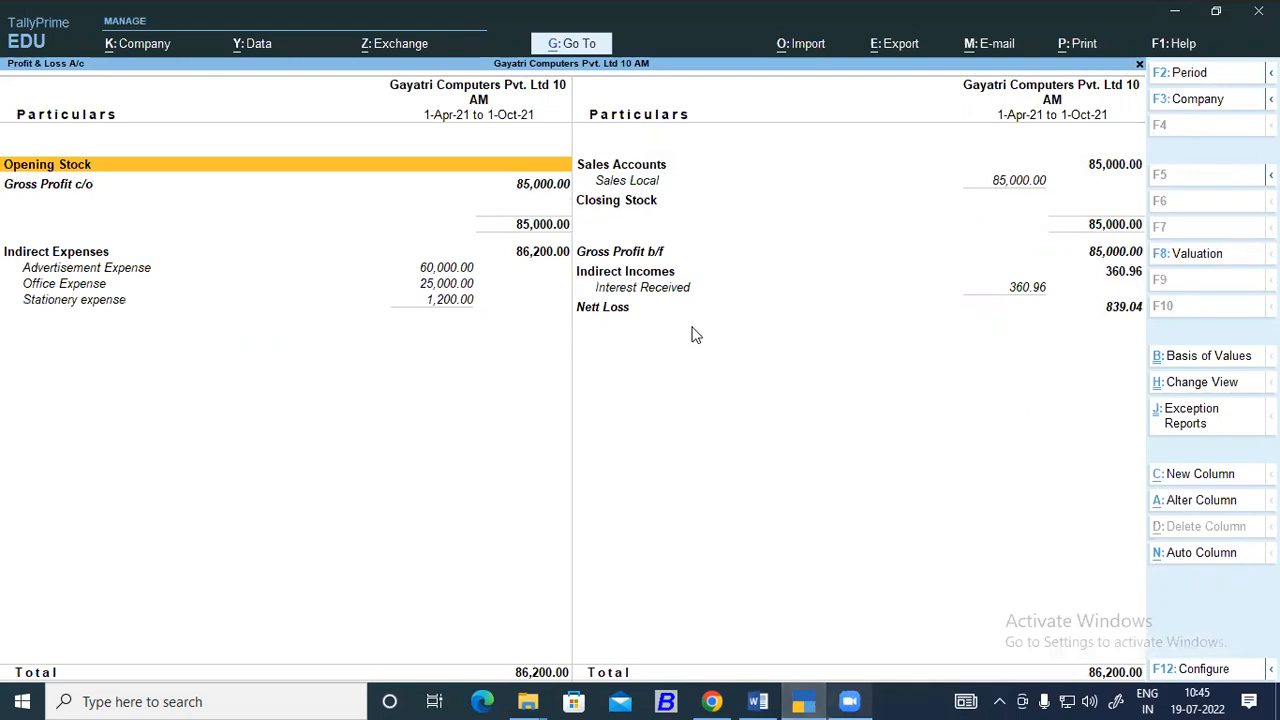
Check Interest Received under Indirect Incomes in the Profit & Loss A/c and return to the Gateway of Tally.
left_click(675, 272)
left_click(671, 288)
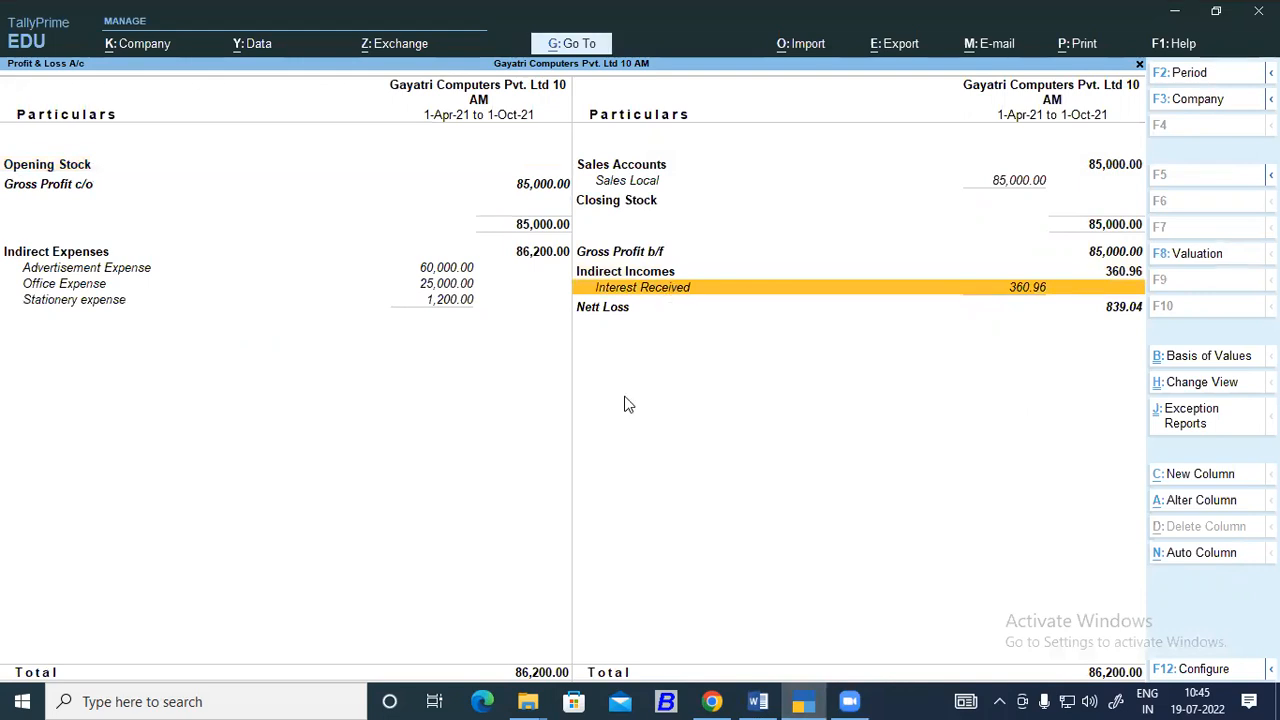
key("Escape")
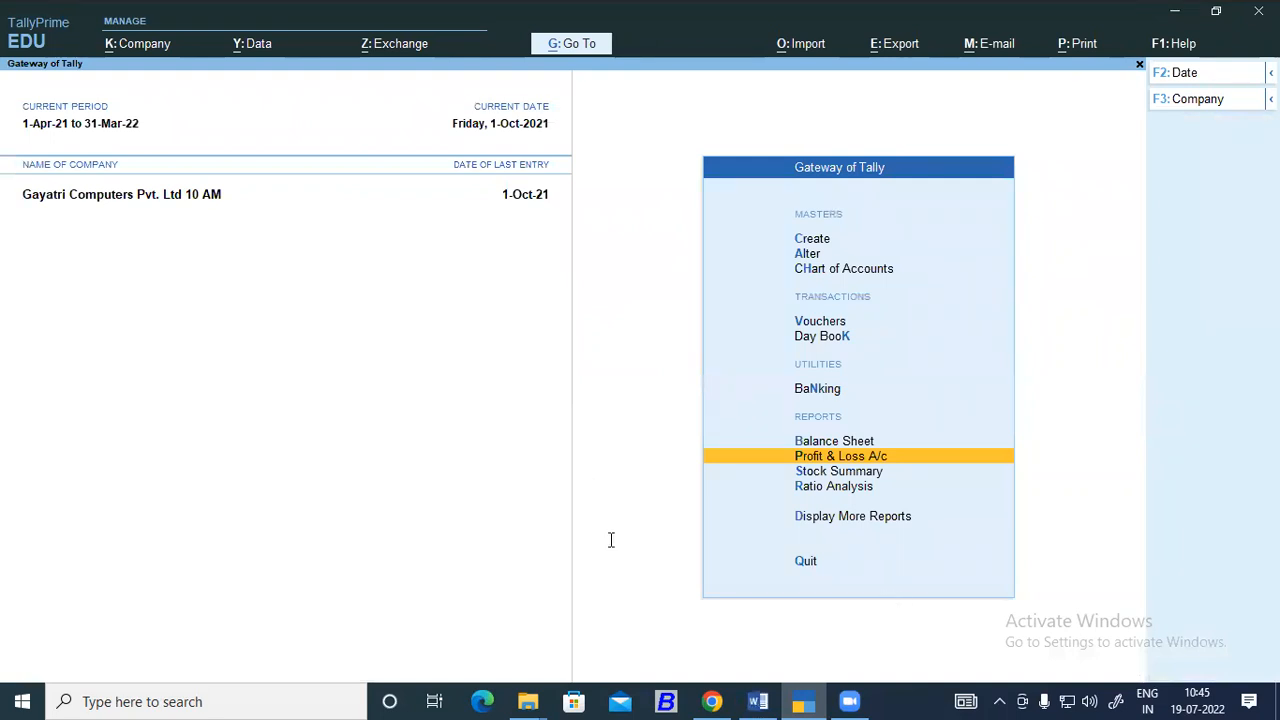
Glance at the Word notes, return to TallyPrime and open a debit note voucher with the Simple Interest Class.
key("alt+Tab")
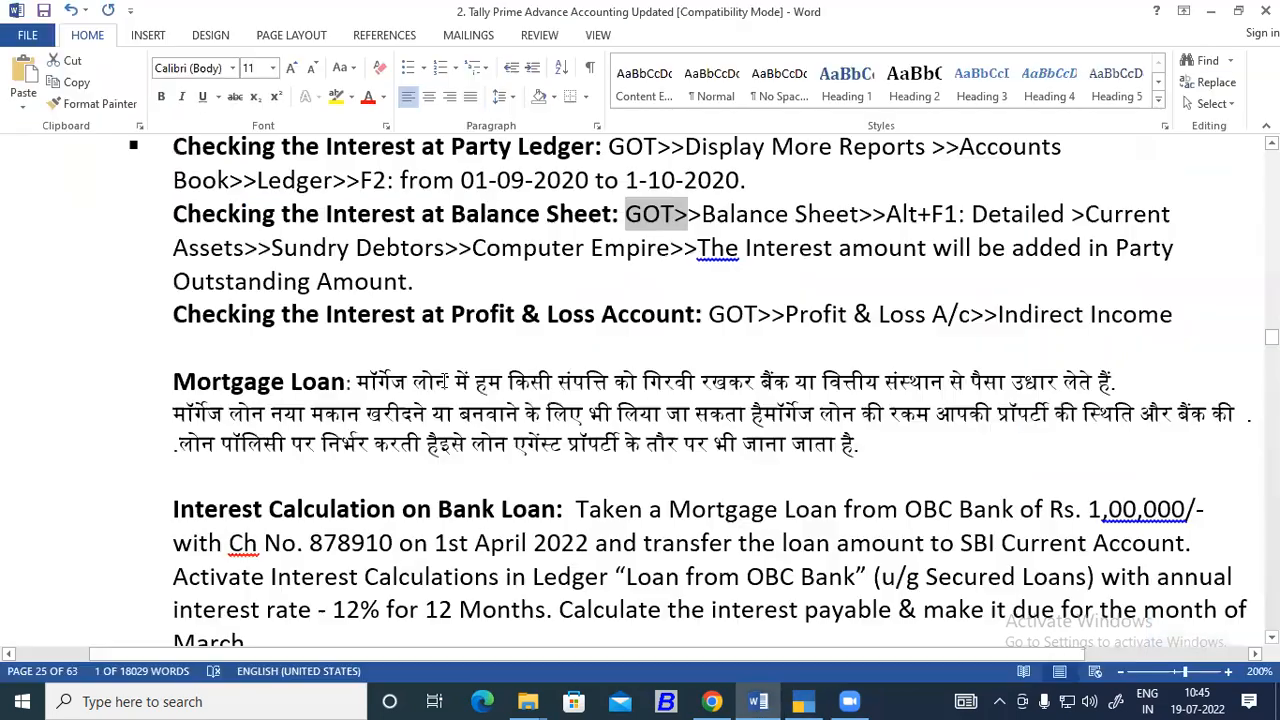
left_click(805, 701)
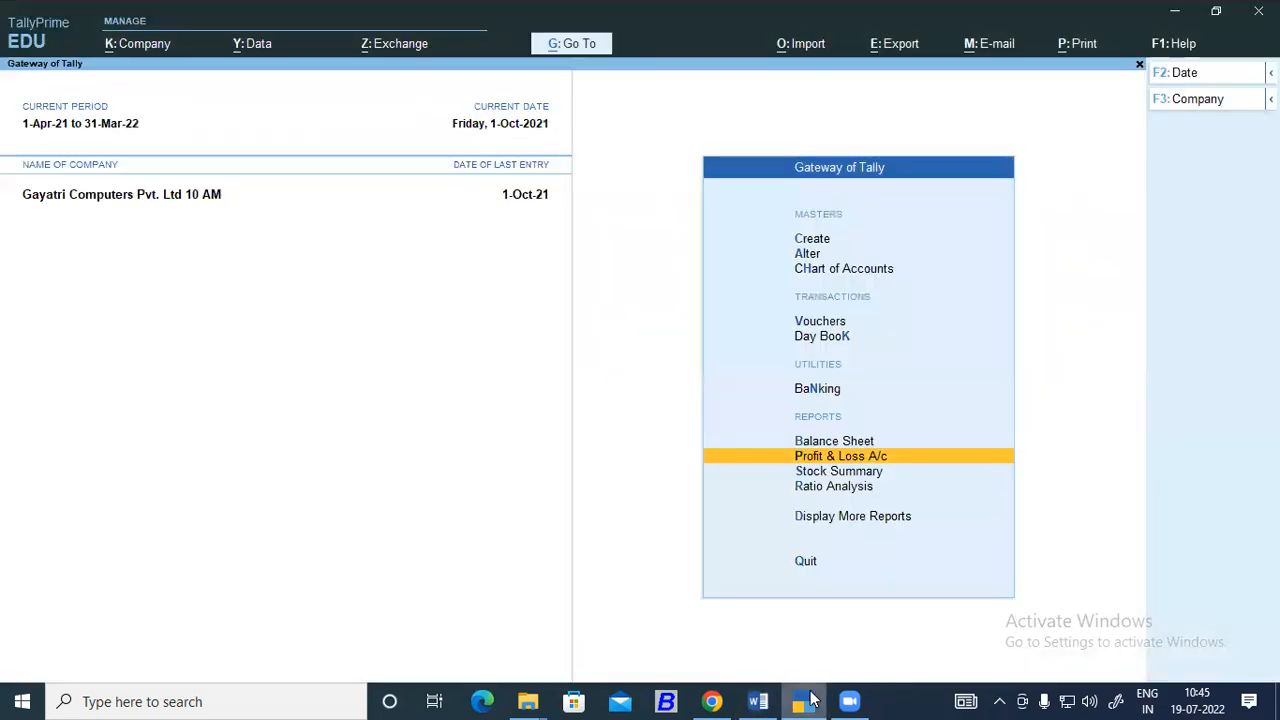
key("Up")
key("Up")
key("Up")
key("Up")
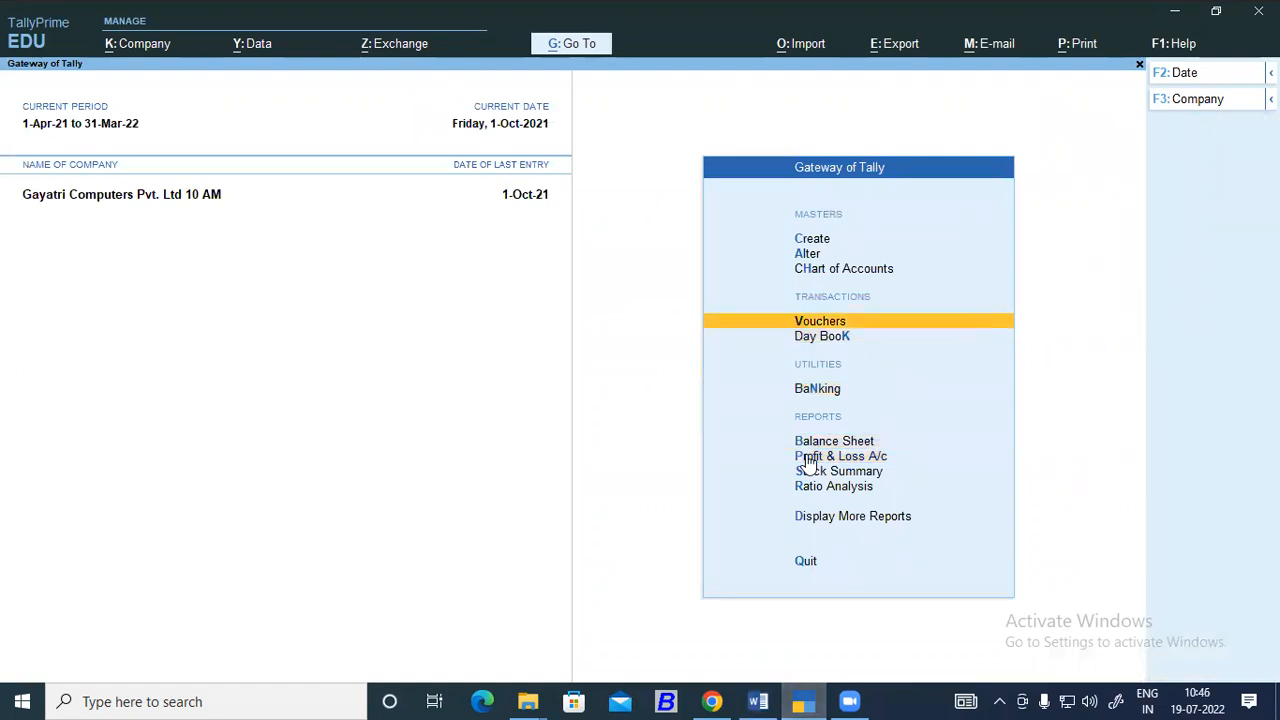
key("Return")
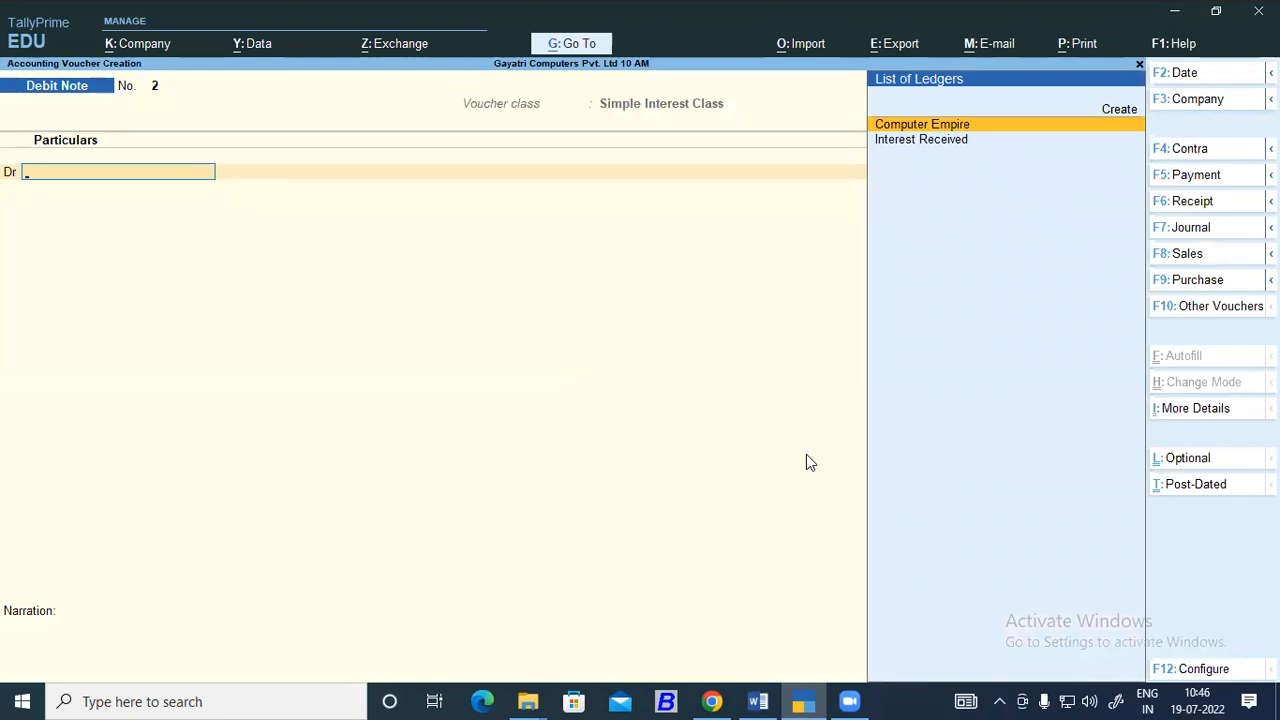
Switch to a receipt voucher and credit Computer Empire with 85,360.96, adjusted against bill reference 1.
key("F6")
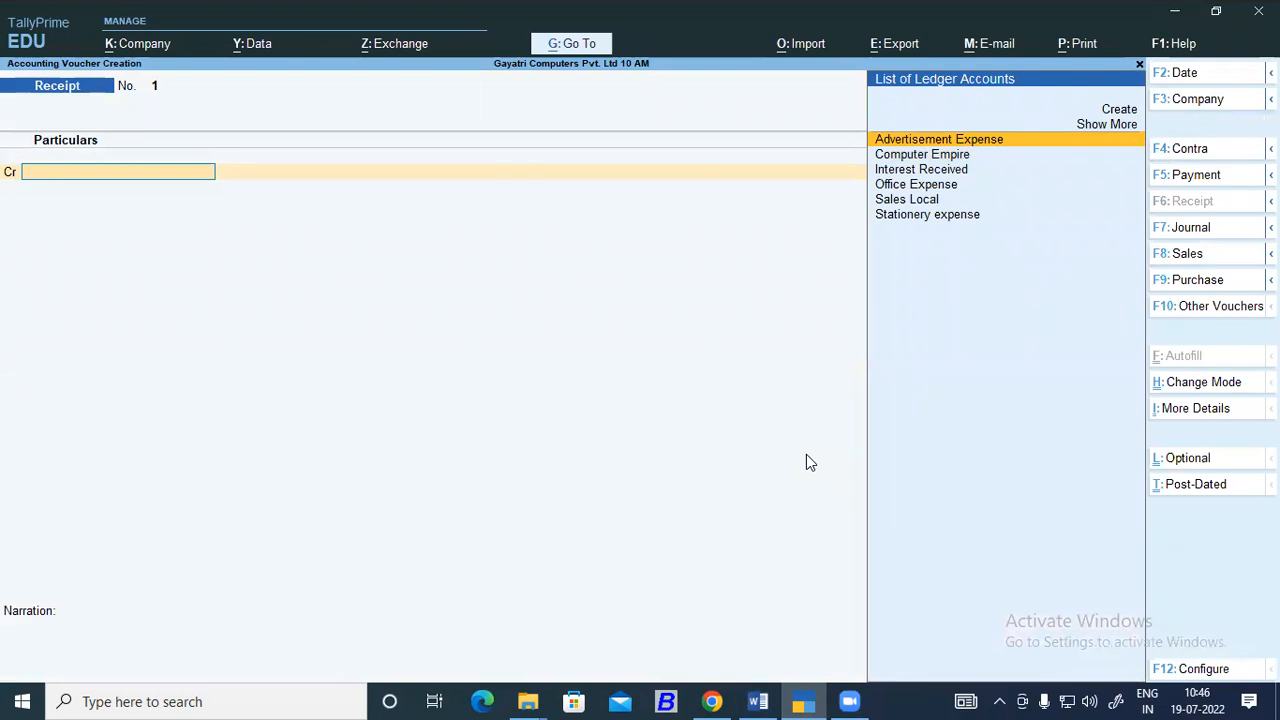
key("Down")
key("Return")
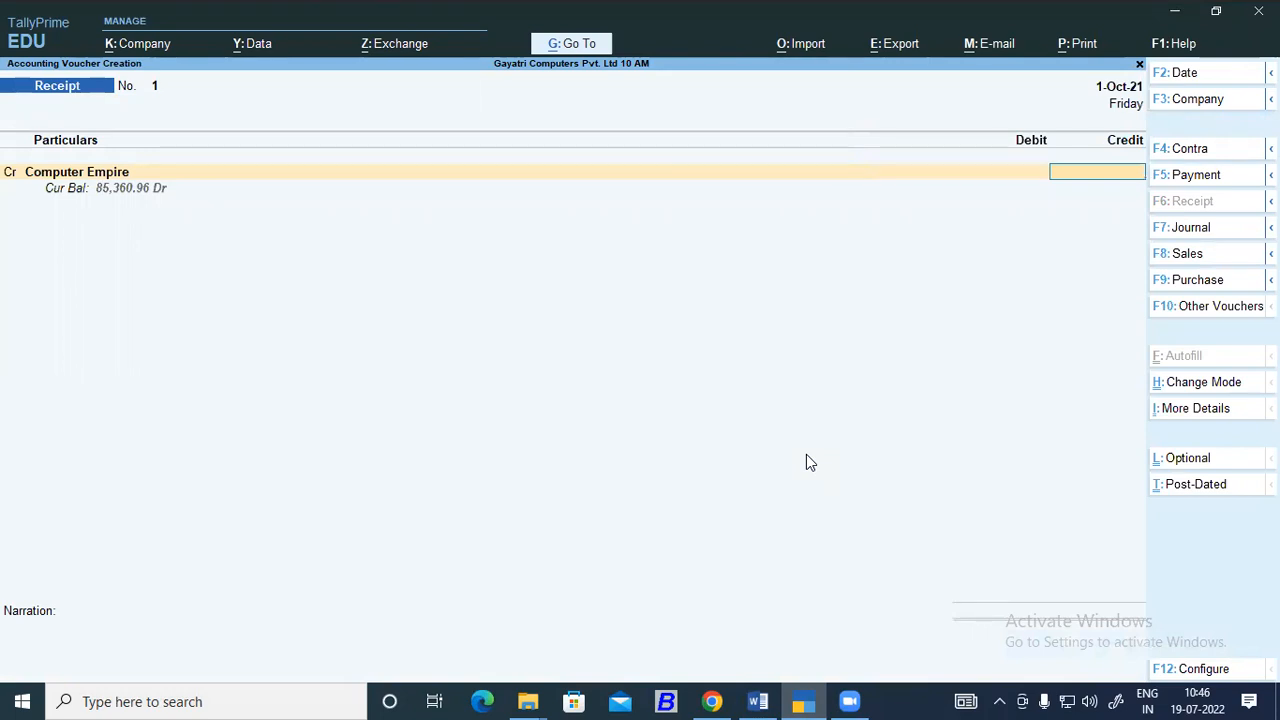
type("85360")
type(".96")
key("Return")
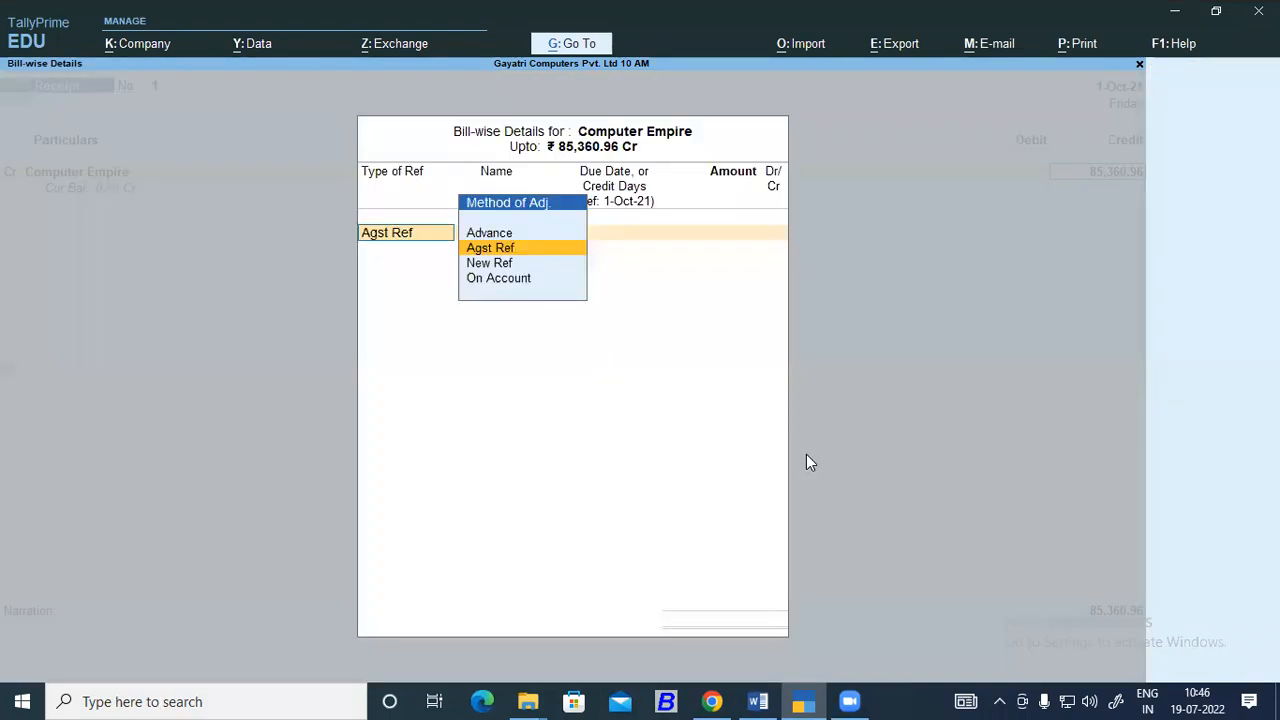
key("Return")
key("Return")
key("Return")
Debit Cash with 85,300 in the receipt voucher.
key("Return")
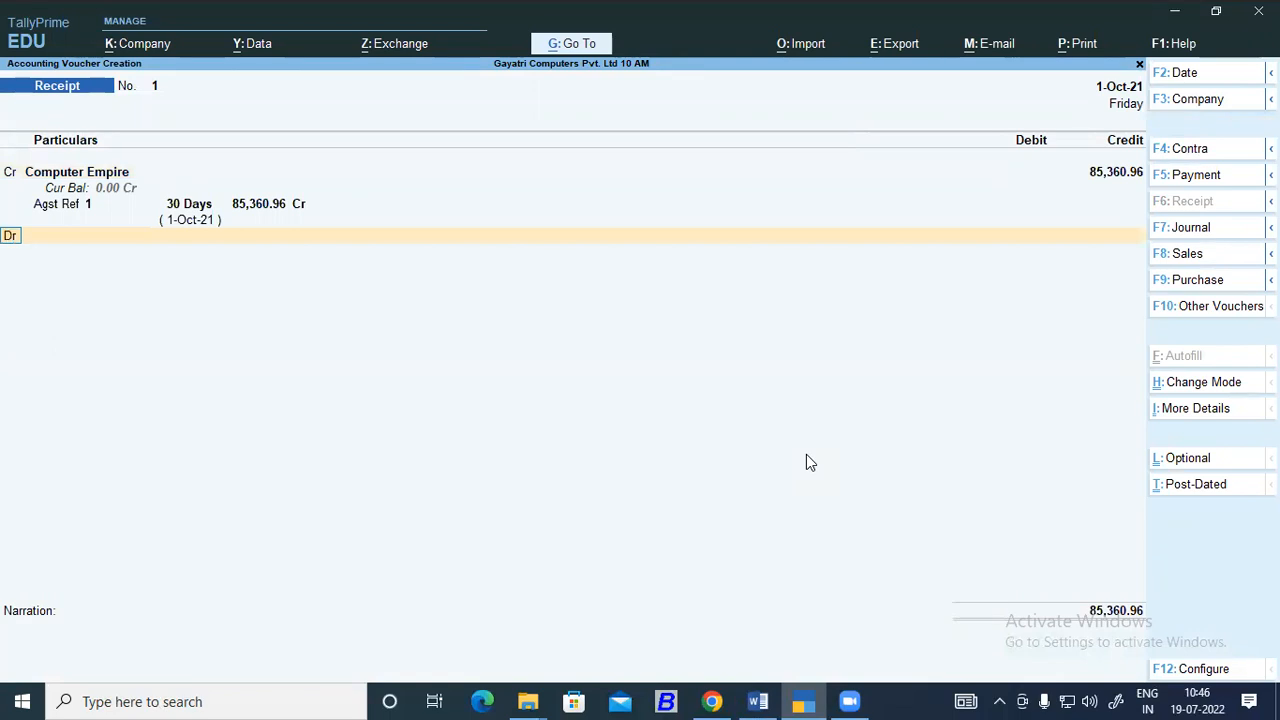
key("Return")
key("Down")
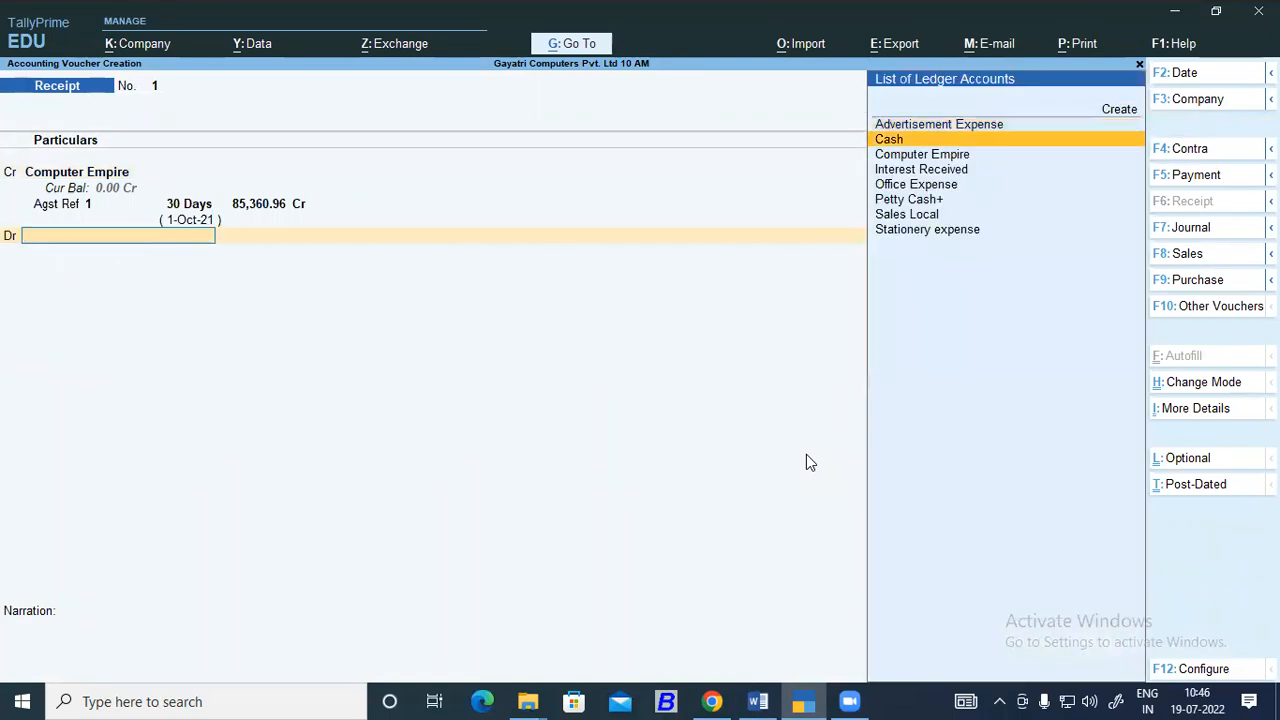
key("Return")
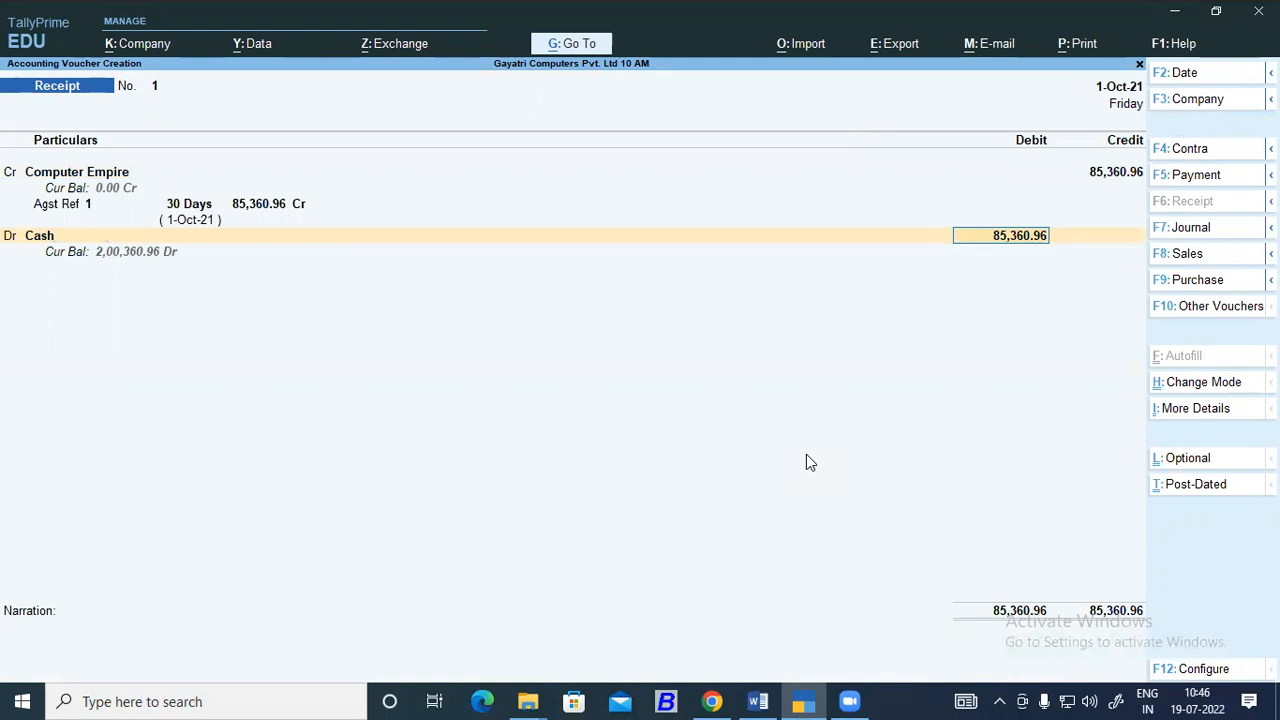
type("85300")
key("Return")
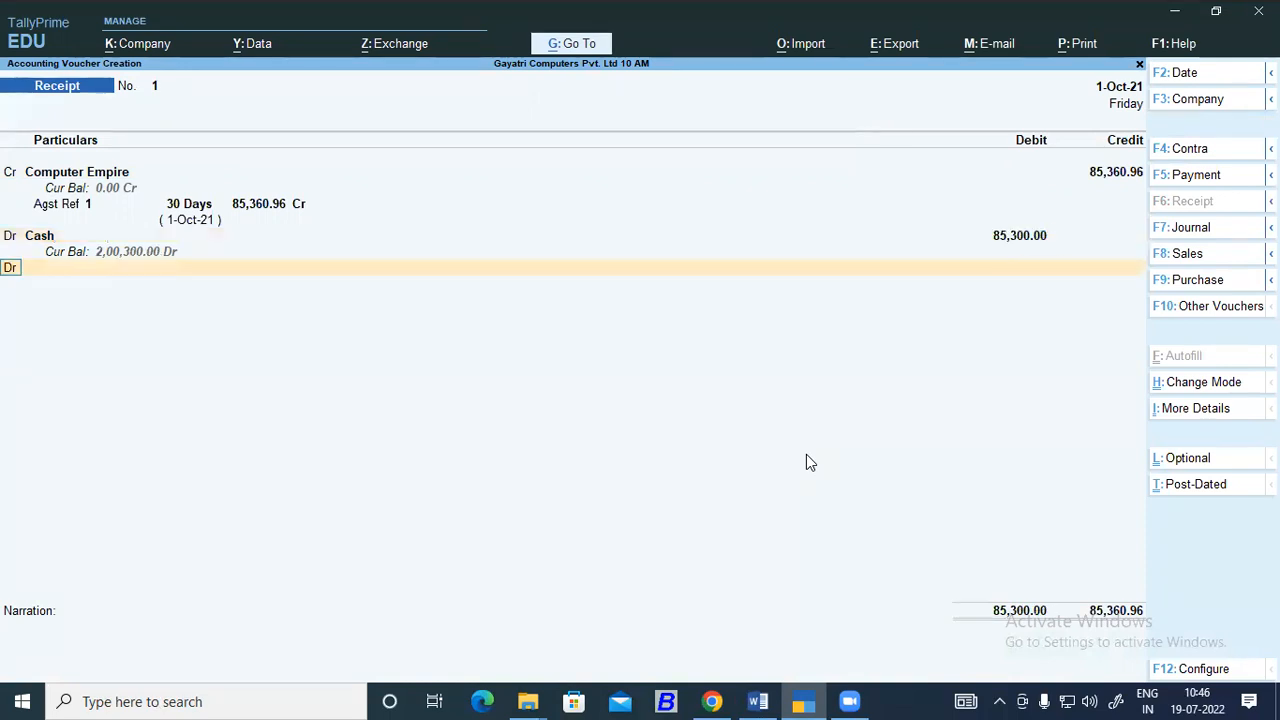
Create a Discount Allowed ledger under Indirect Expenses from the next debit line of the receipt voucher.
key("Return")
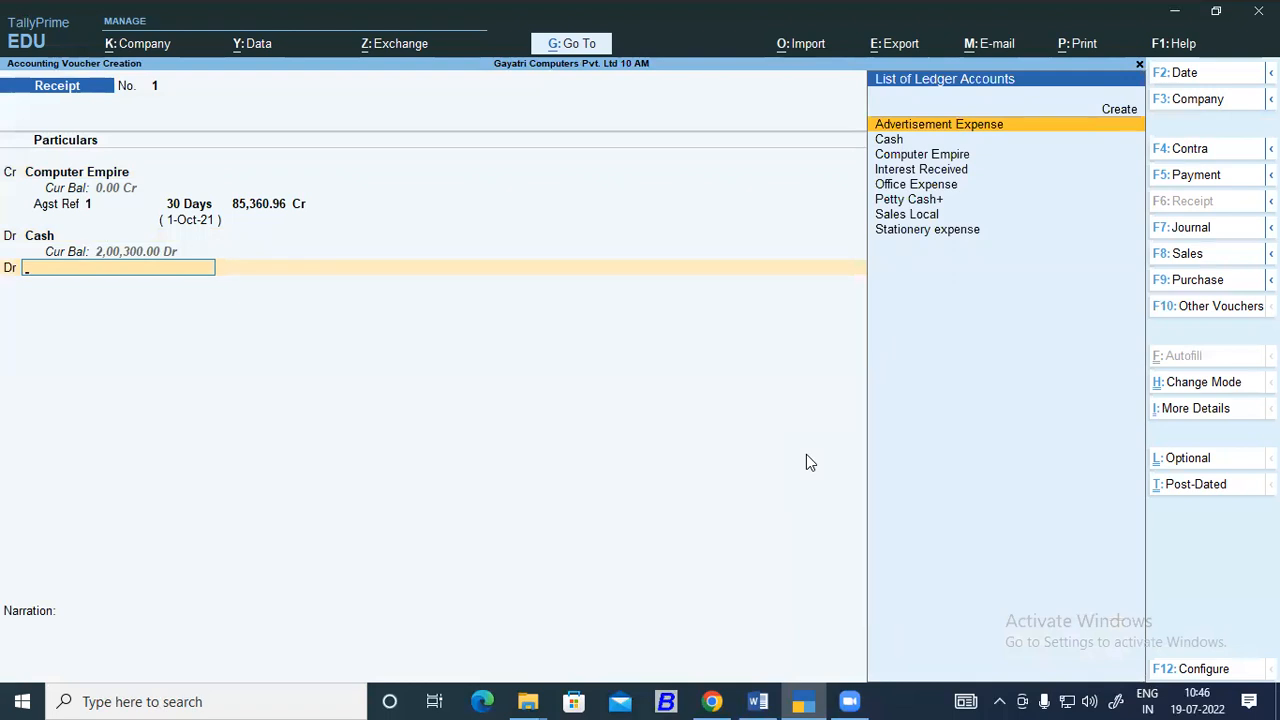
key("Up")
key("Return")
type("Disco")
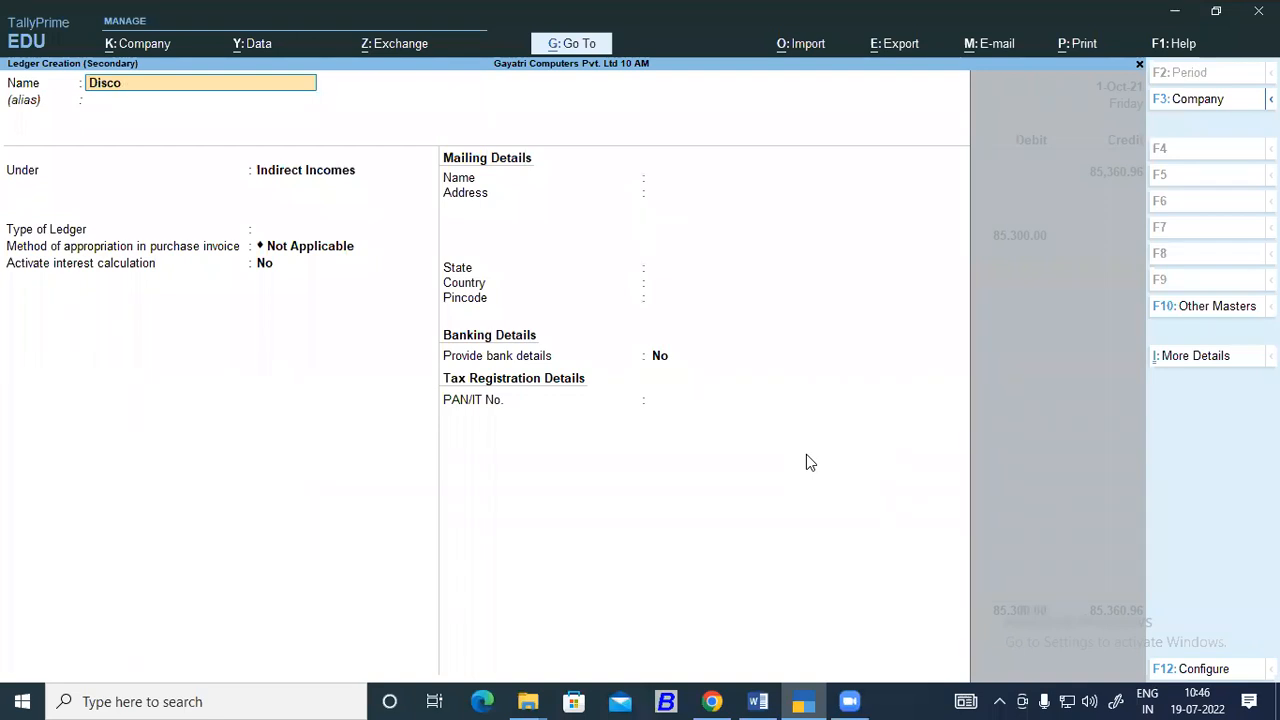
type("unt Allowed")
key("Return")
type("In")
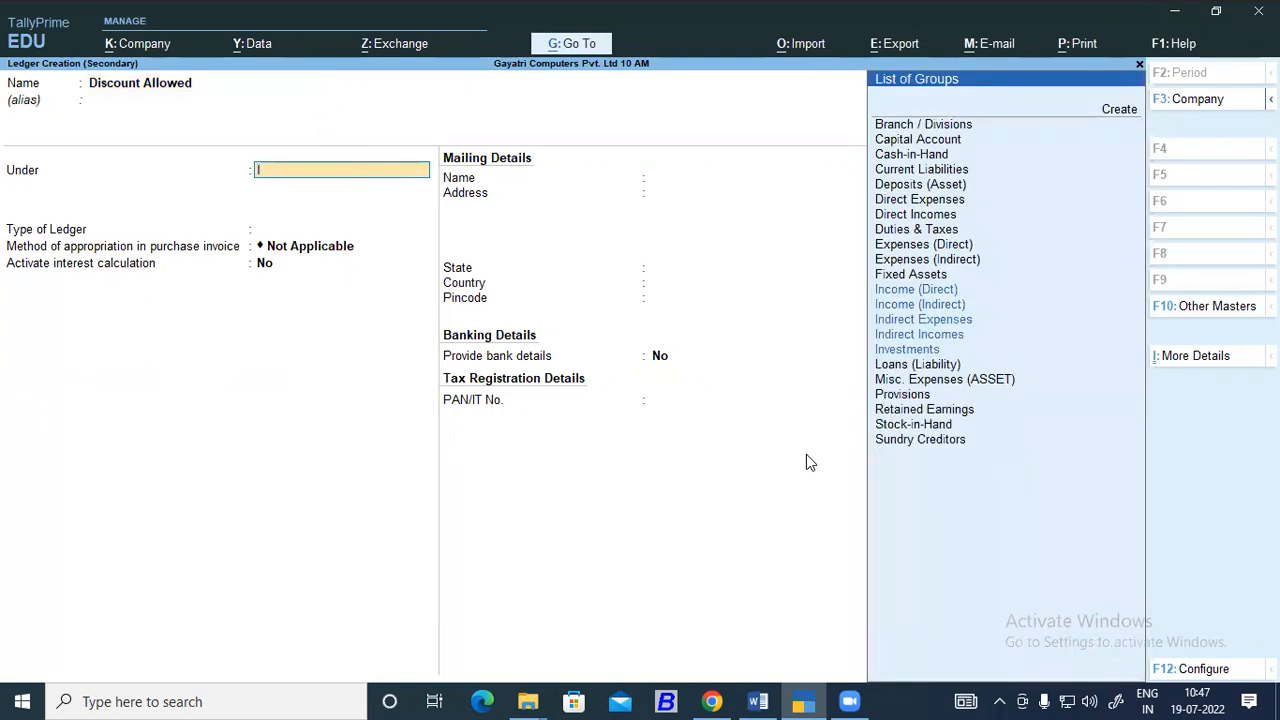
key("Down")
key("Down")
key("Return")
key("Return")
key("Return")
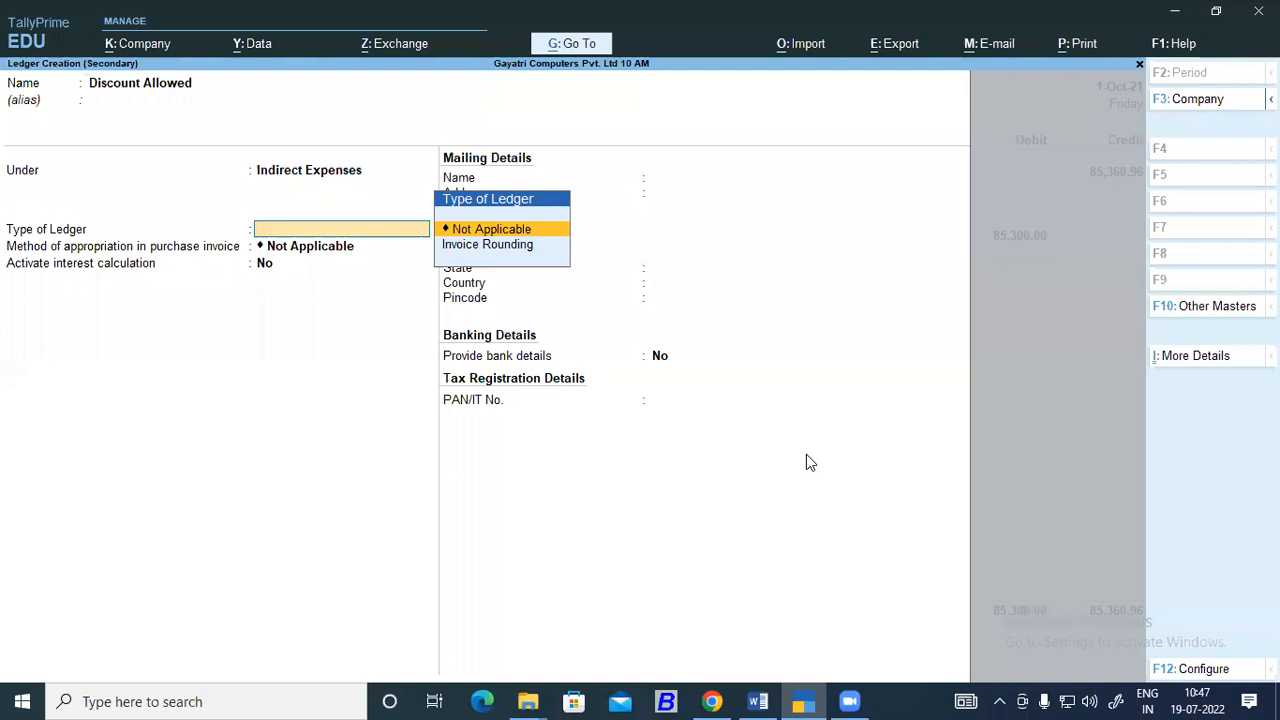
key("Return")
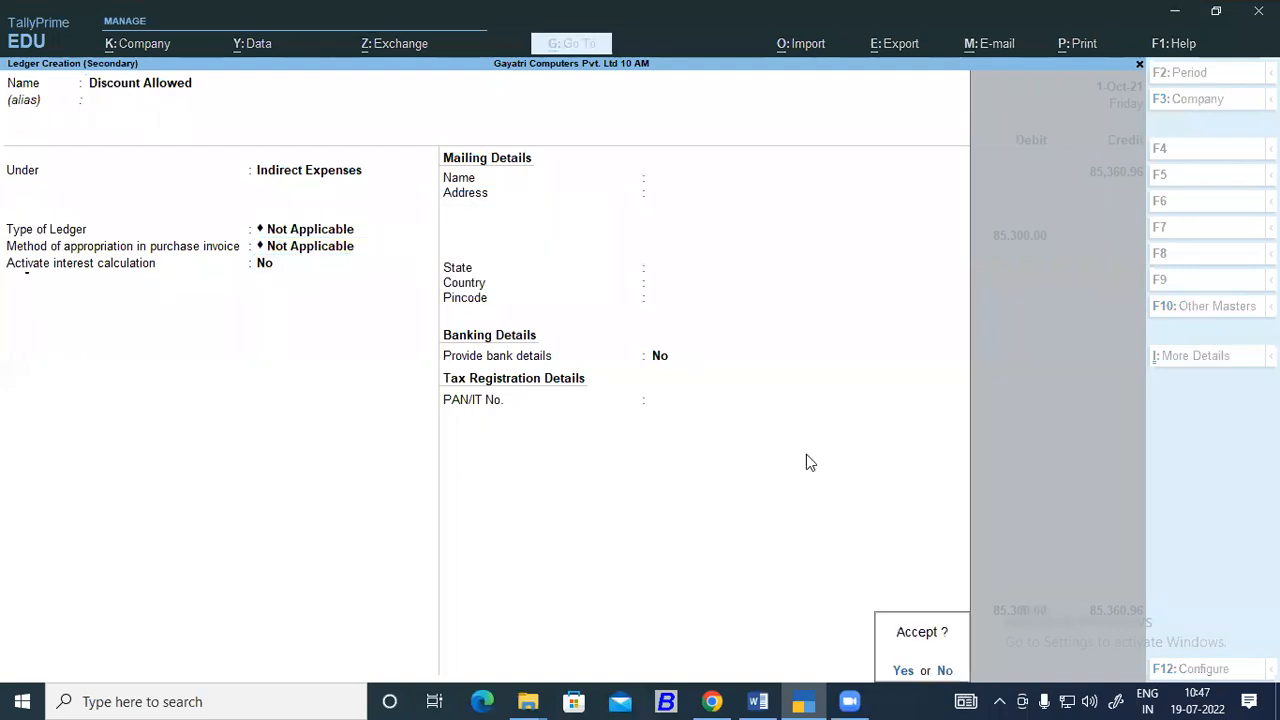
key("Return")
Debit Discount Allowed with 60.96 and allocate it to the Captainganj cost centre in the Branch category.
key("Return")
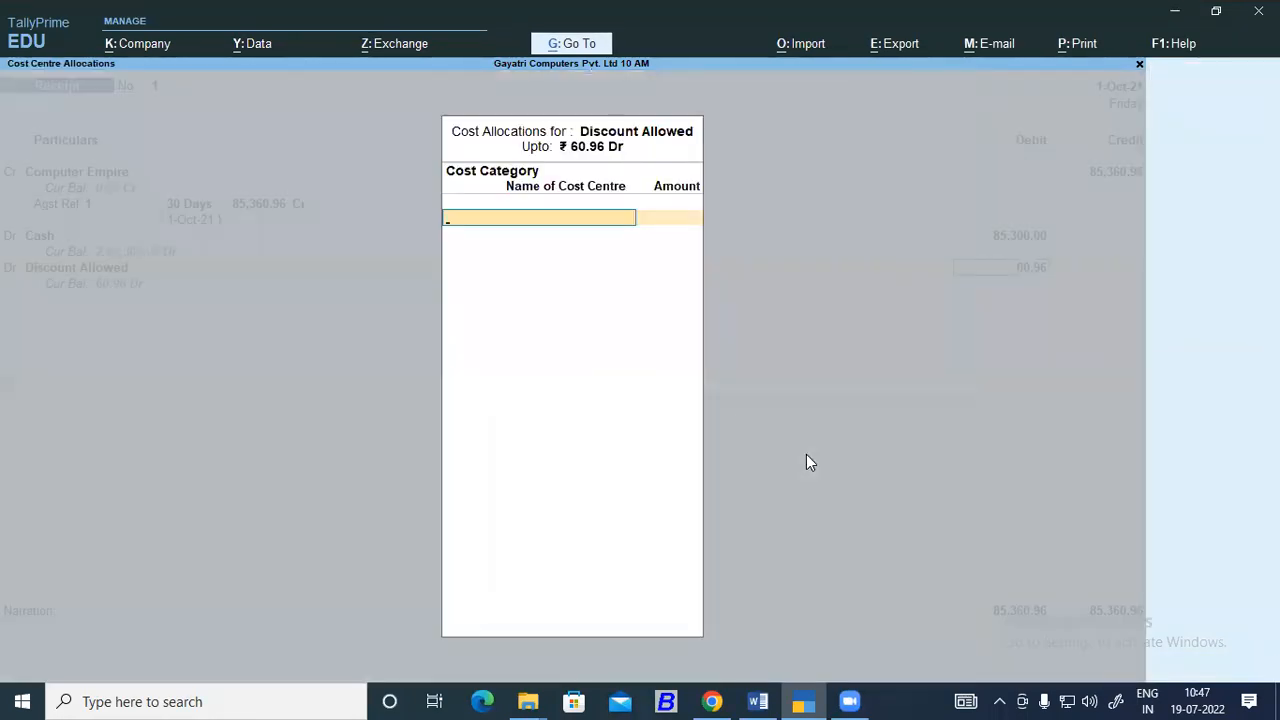
key("Return")
key("Return")
key("Return")
key("Return")
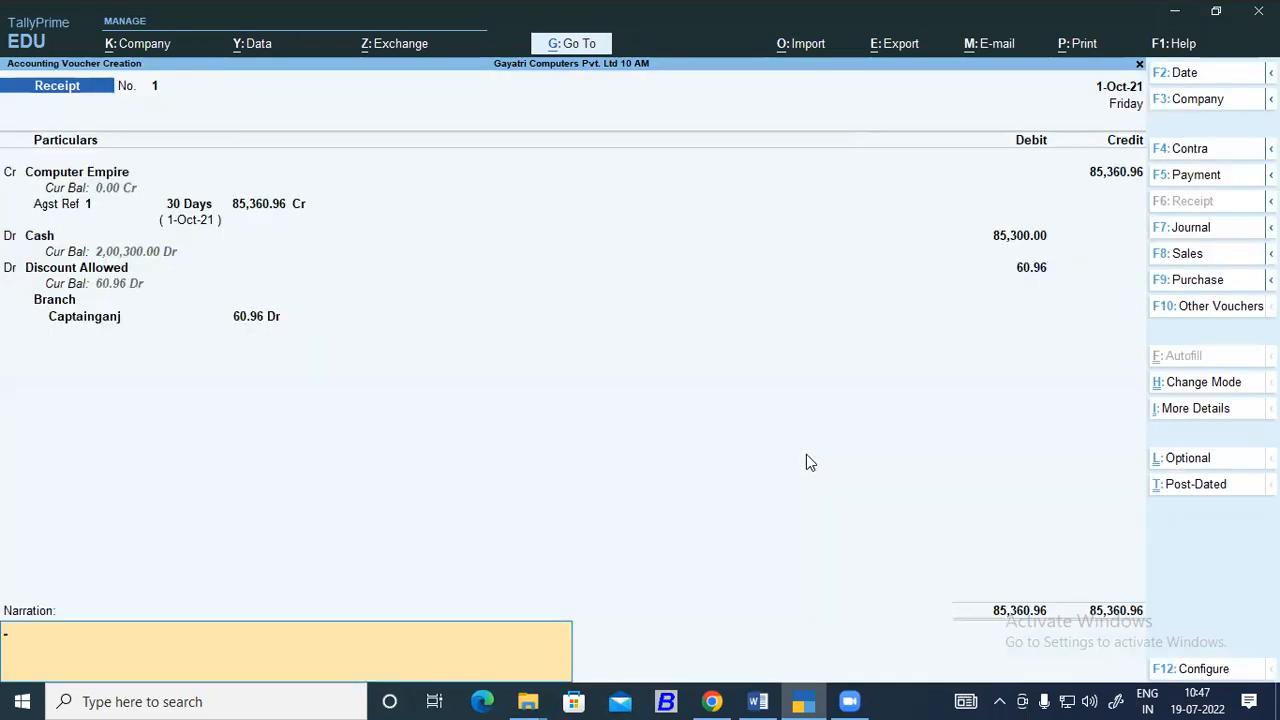
Go back to the Discount Allowed line and open its ledger for alteration.
key("BackSpace")
key("BackSpace")
key("BackSpace")
key("BackSpace")
key("BackSpace")
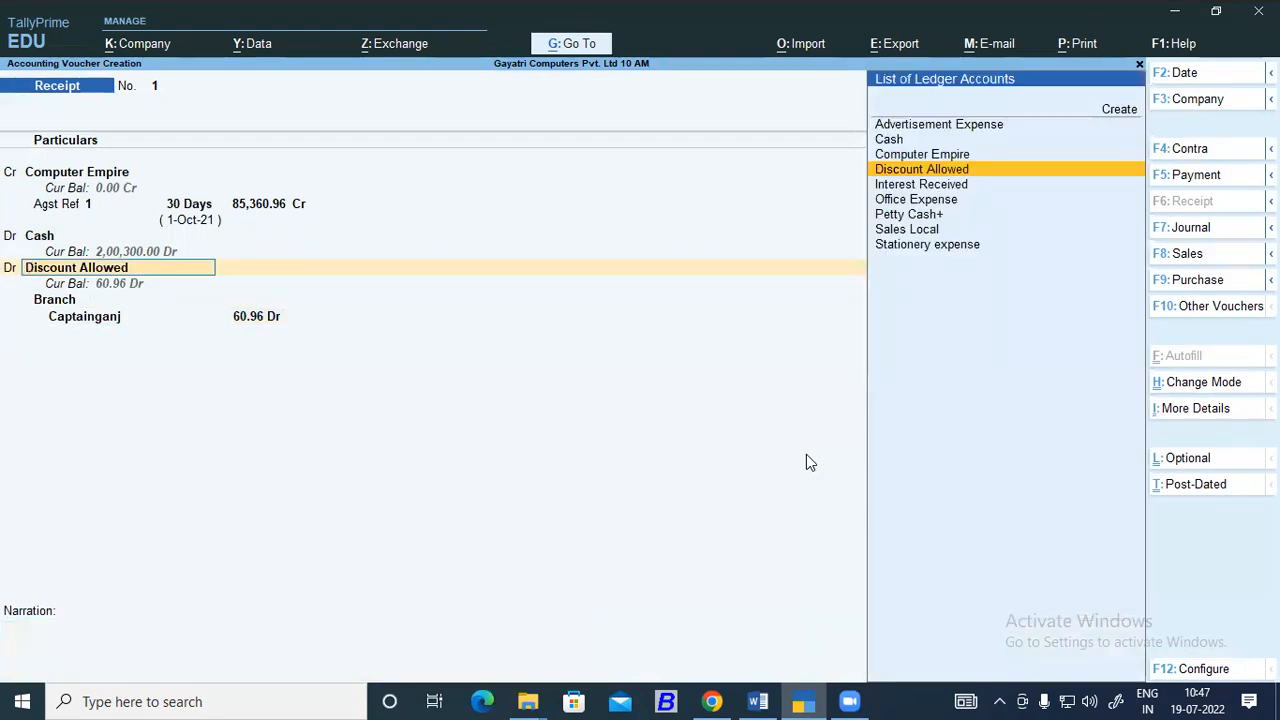
key("Return")
key("Return")
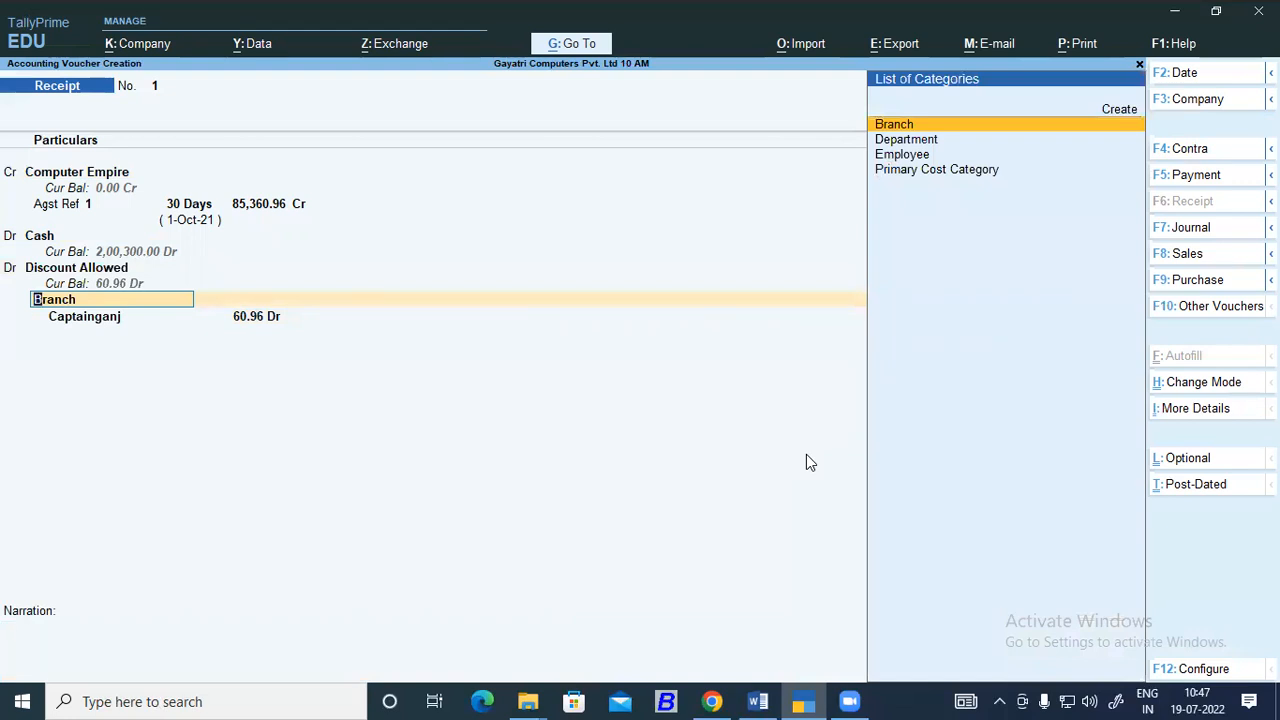
key("BackSpace")
key("BackSpace")
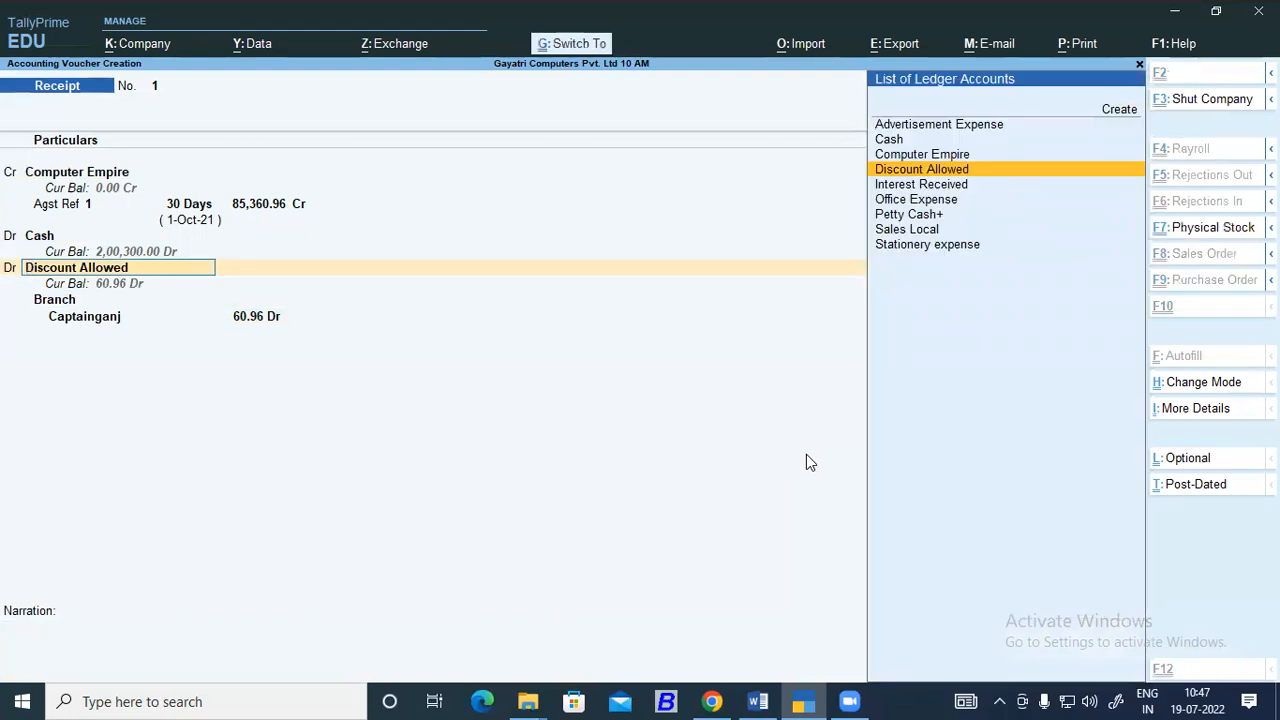
key("ctrl+Return")
key("Return")
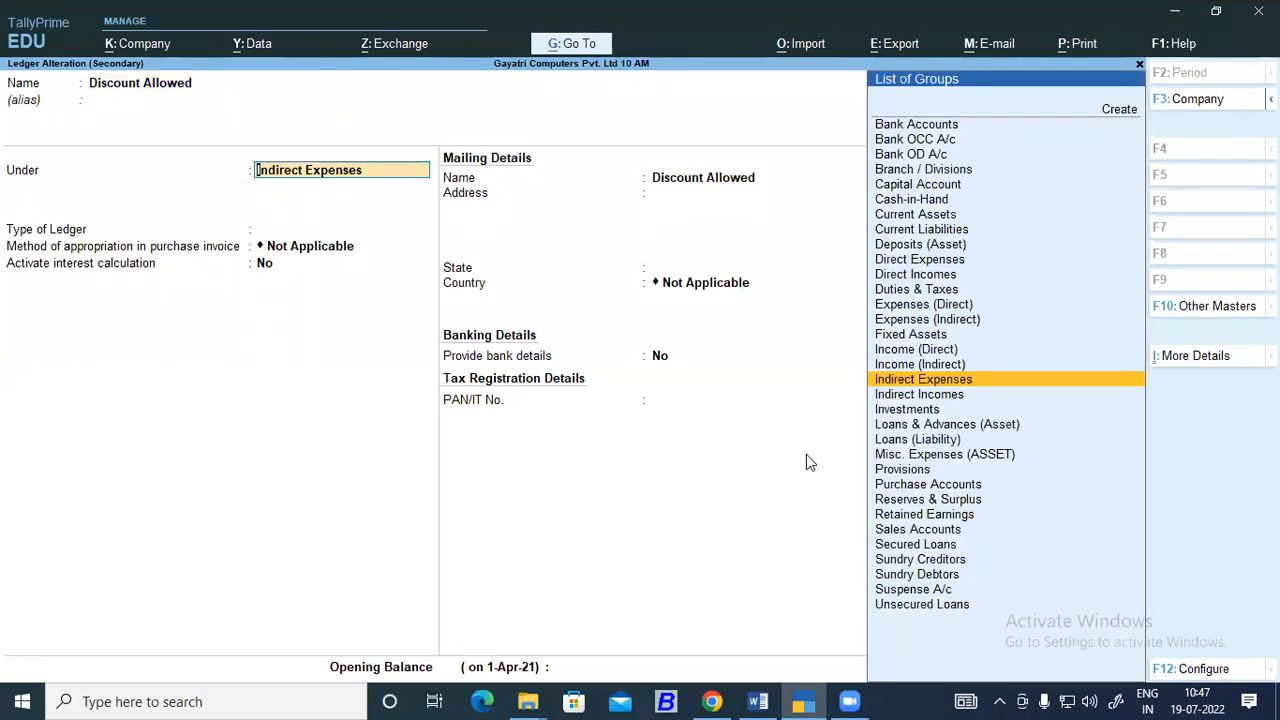
key("Return")
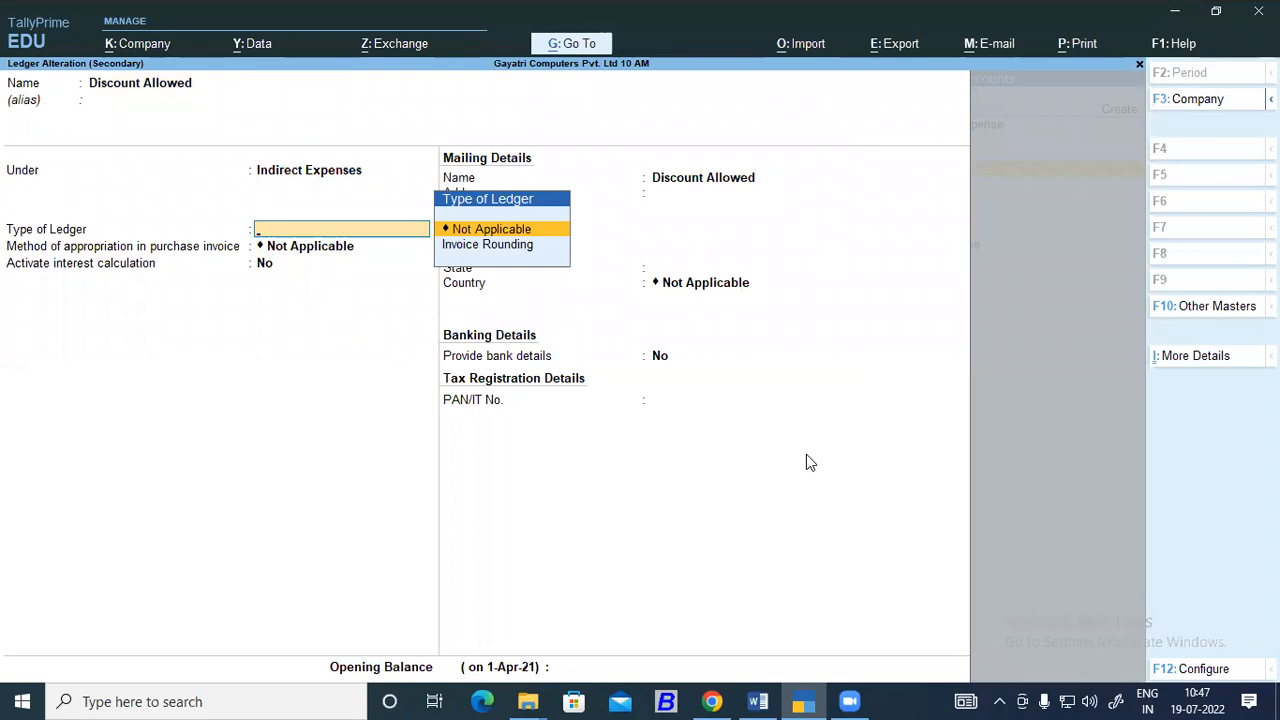
key("Return")
key("Return")
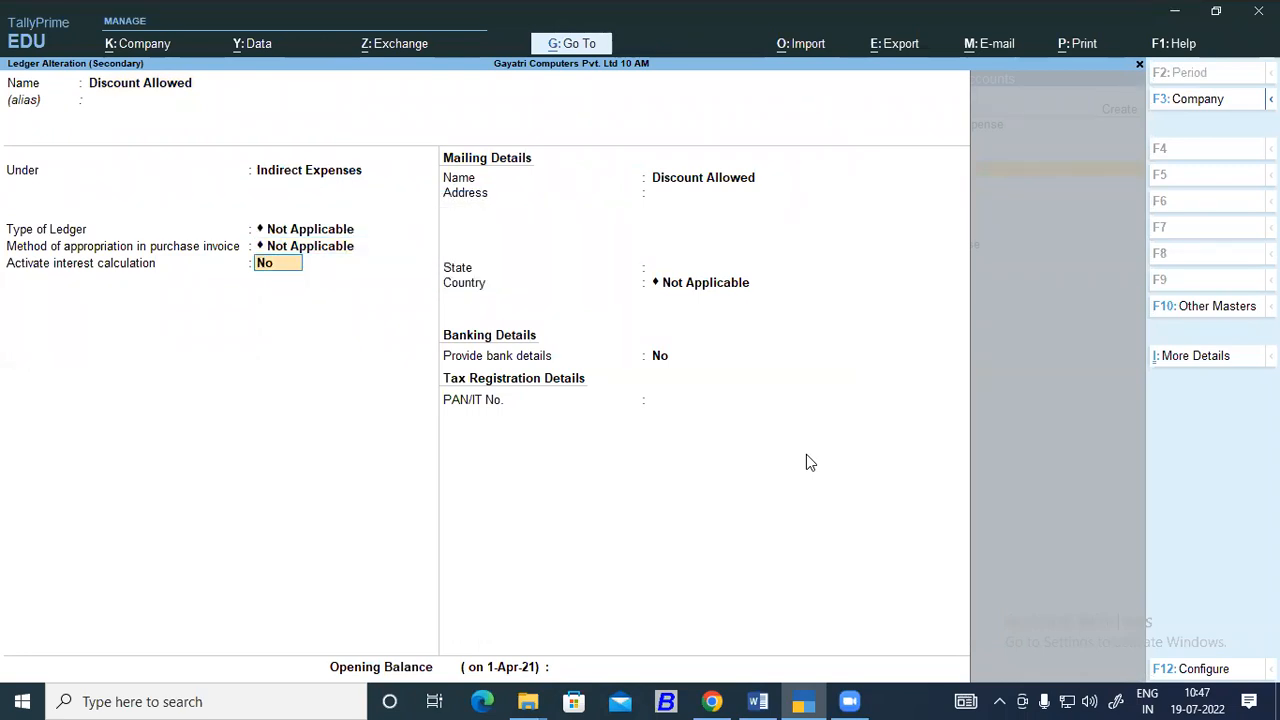
Examine the Apply Cost Centres for Ledgers option in the ledger configuration and accept the Discount Allowed ledger.
key("F12")
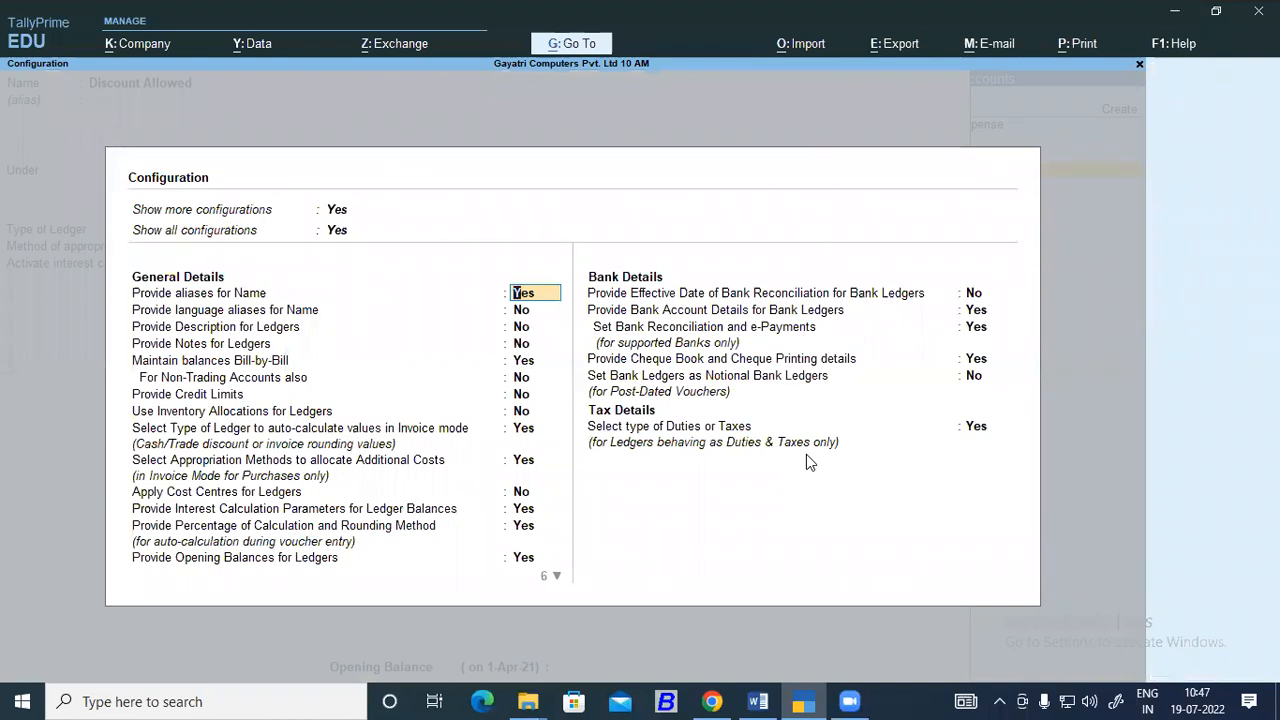
key("Return")
key("Return")
key("Return")
key("Return")
key("Return")
key("Return")
key("Return")
key("Return")
key("Return")
key("Return")
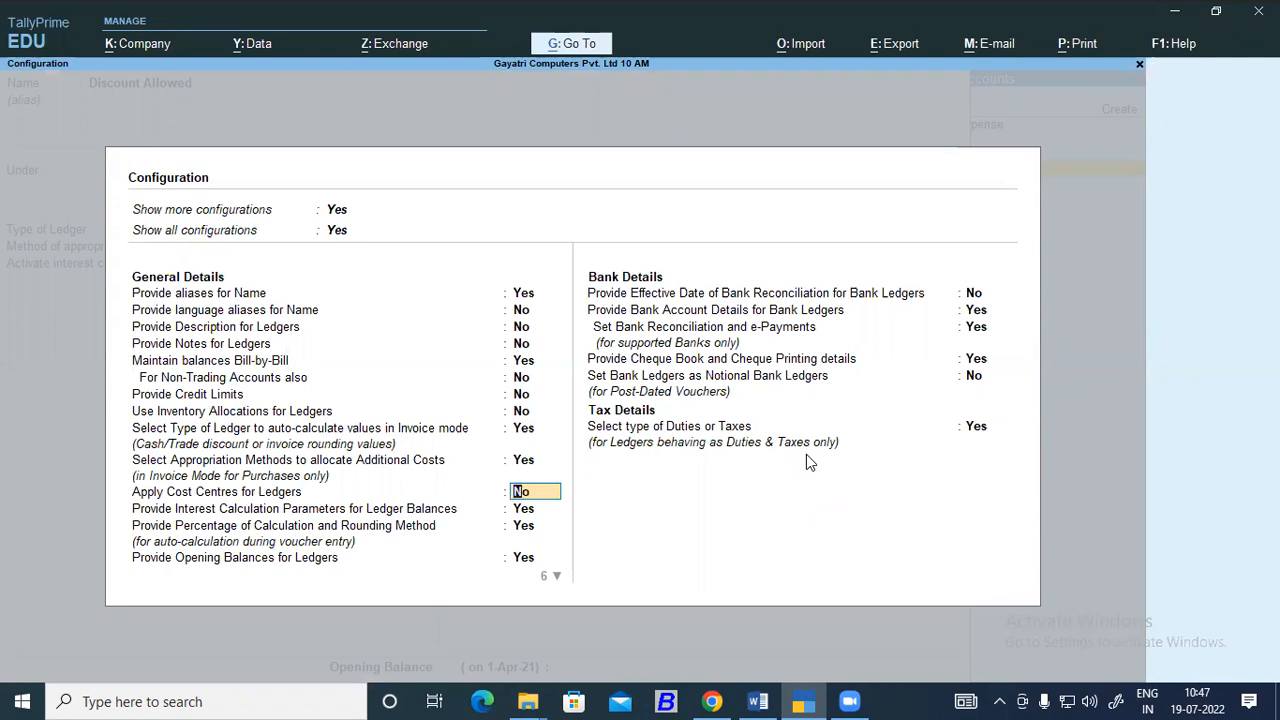
key("BackSpace")
key("Escape")
key("Return")
key("Return")
key("Return")
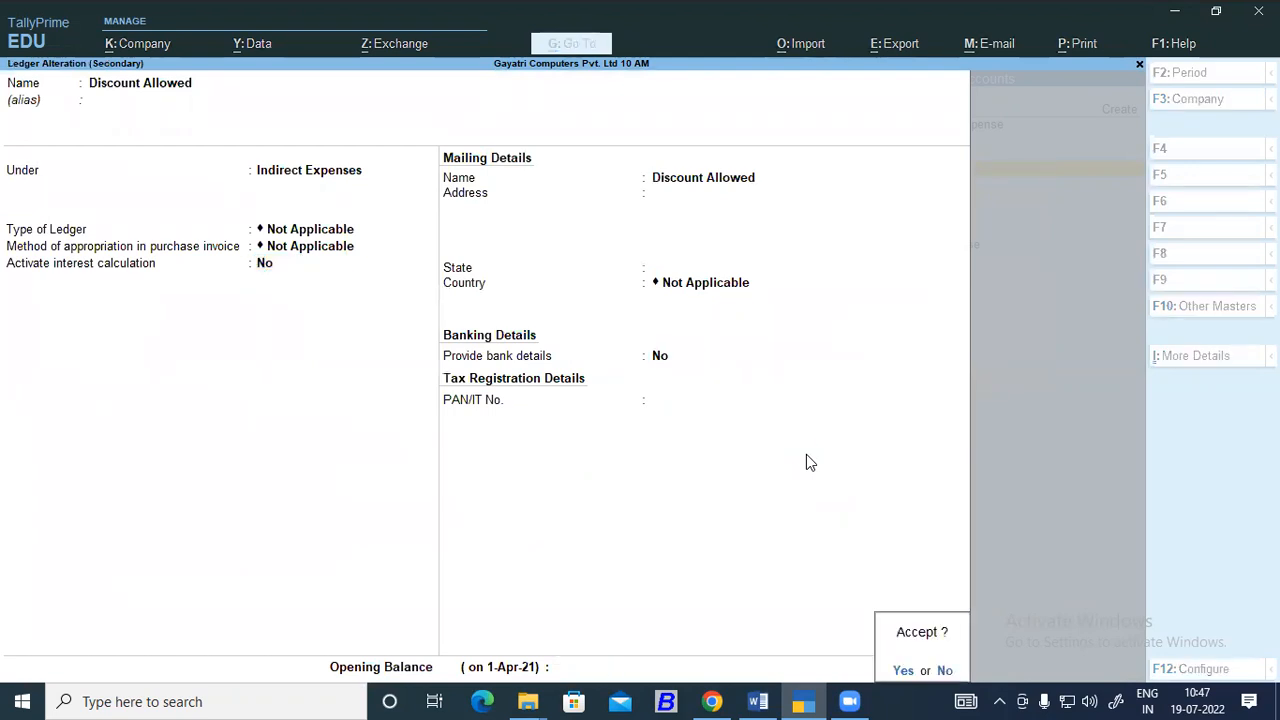
key("Return")
key("Return")
key("Return")
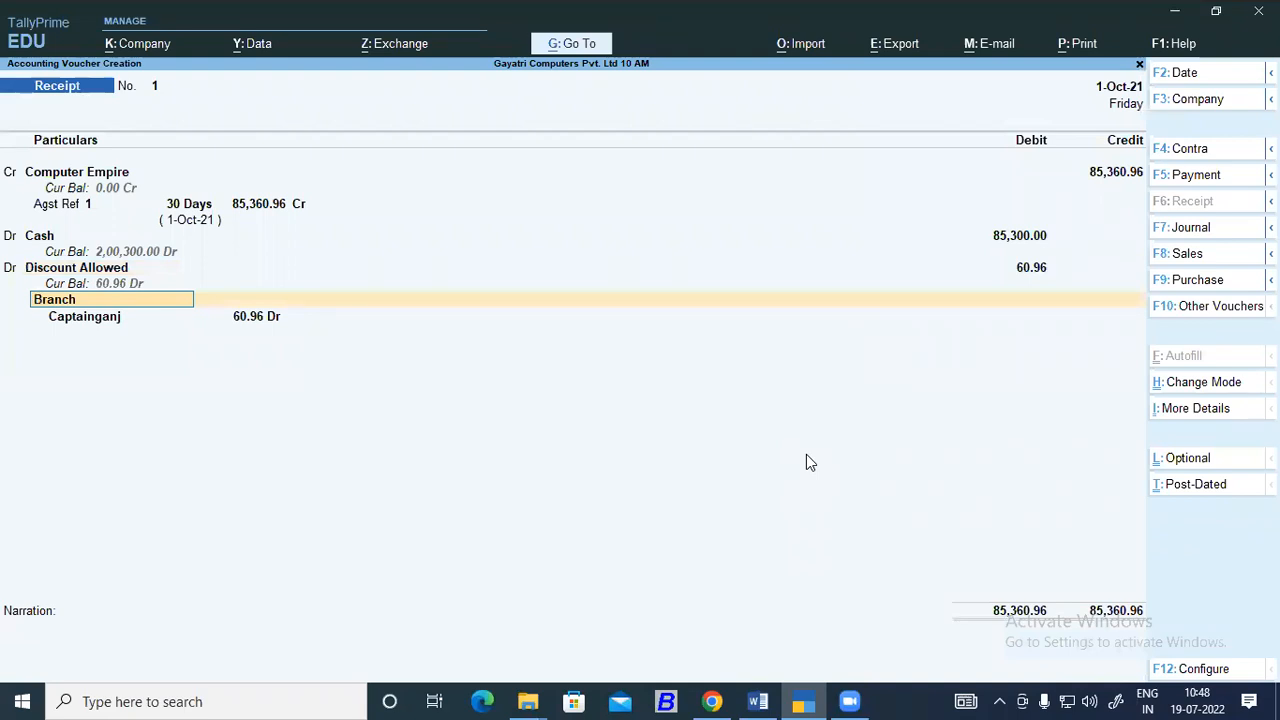
Try to reallocate the Discount Allowed amount to Primary Cost Category and discard the receipt voucher.
key("Return")
key("Return")
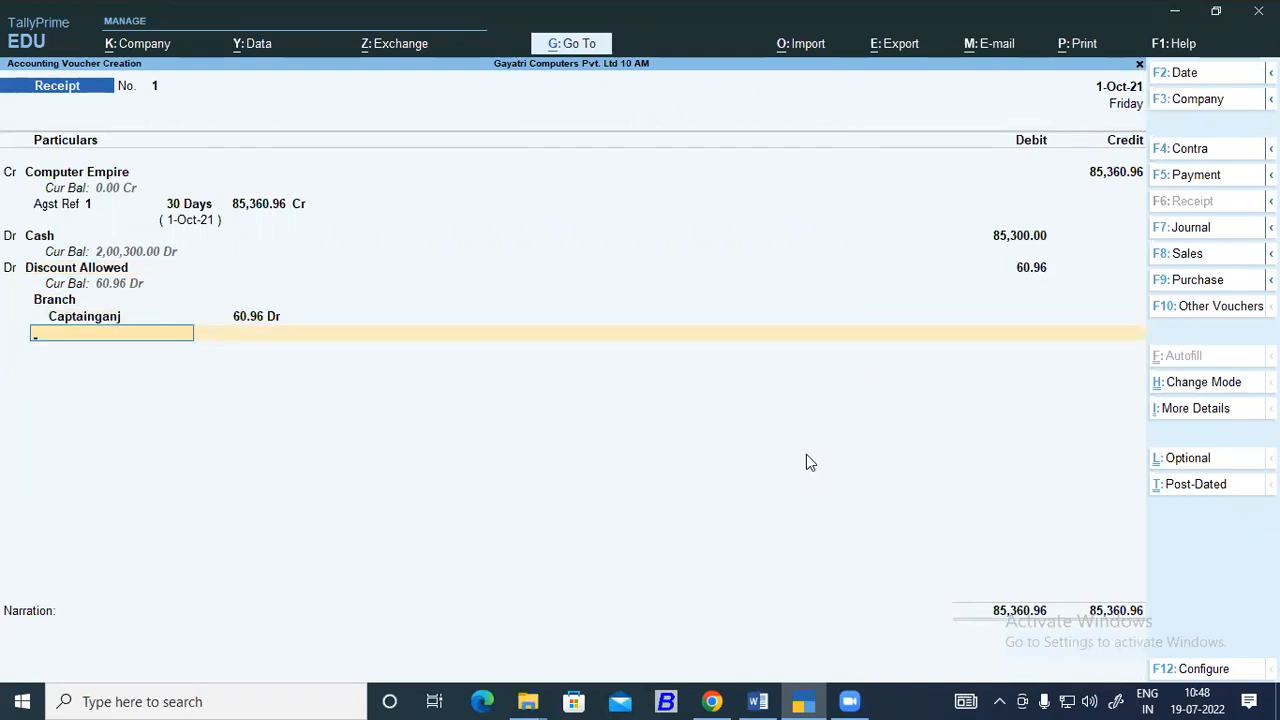
key("BackSpace")
key("BackSpace")
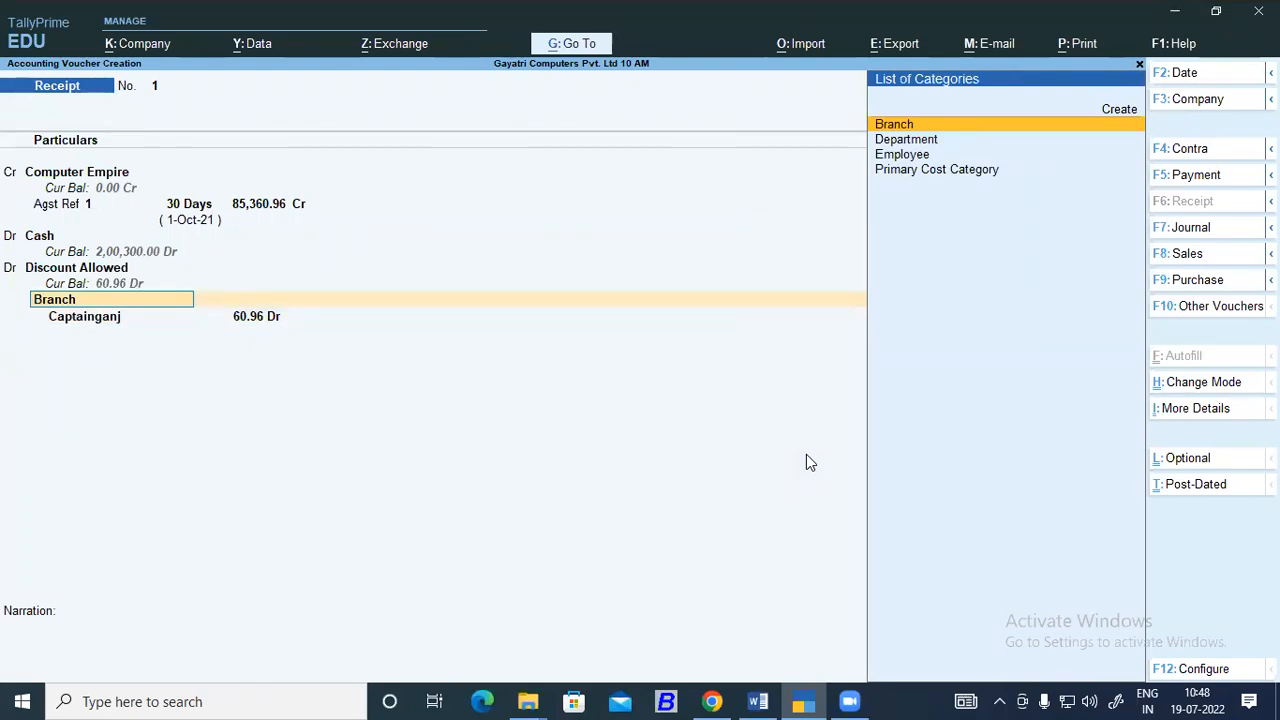
key("Down")
key("Down")
key("Down")
key("Return")
key("Return")
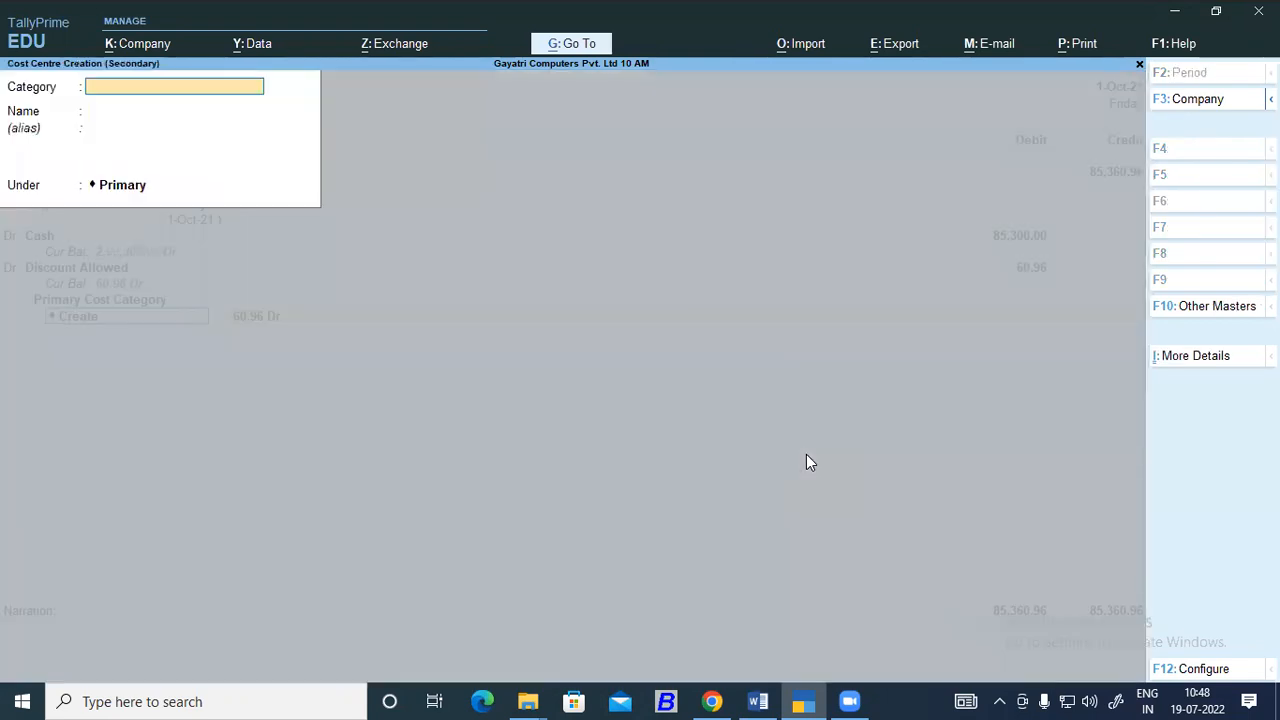
key("Return")
key("Escape")
key("Return")
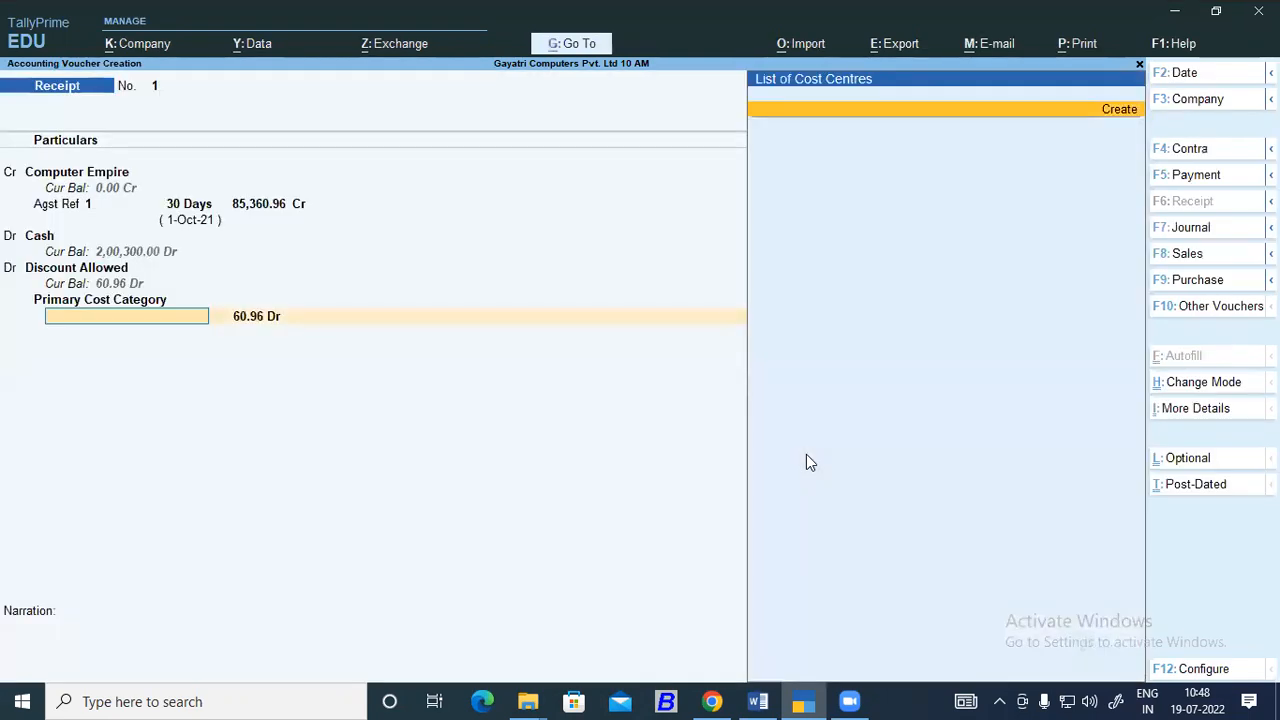
key("Escape")
Open a new receipt voucher and credit Computer Empire with 85,360.96.
key("Return")
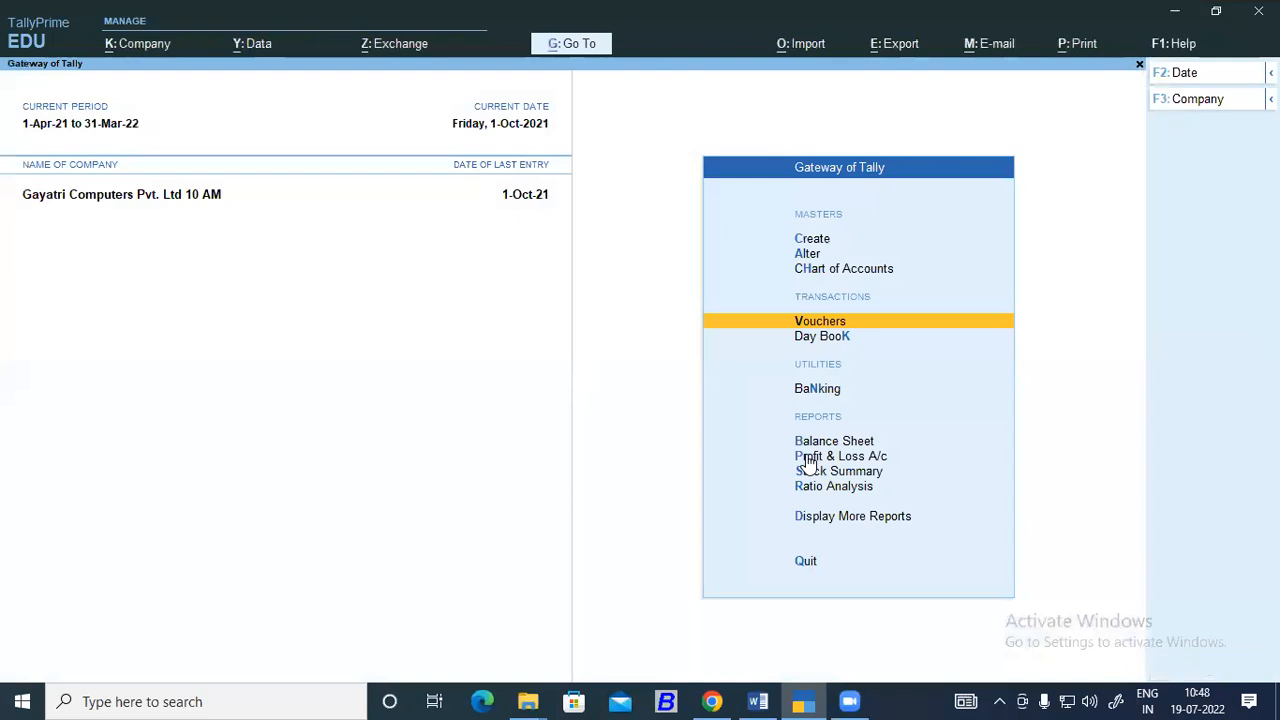
key("Return")
key("Down")
key("Down")
key("Down")
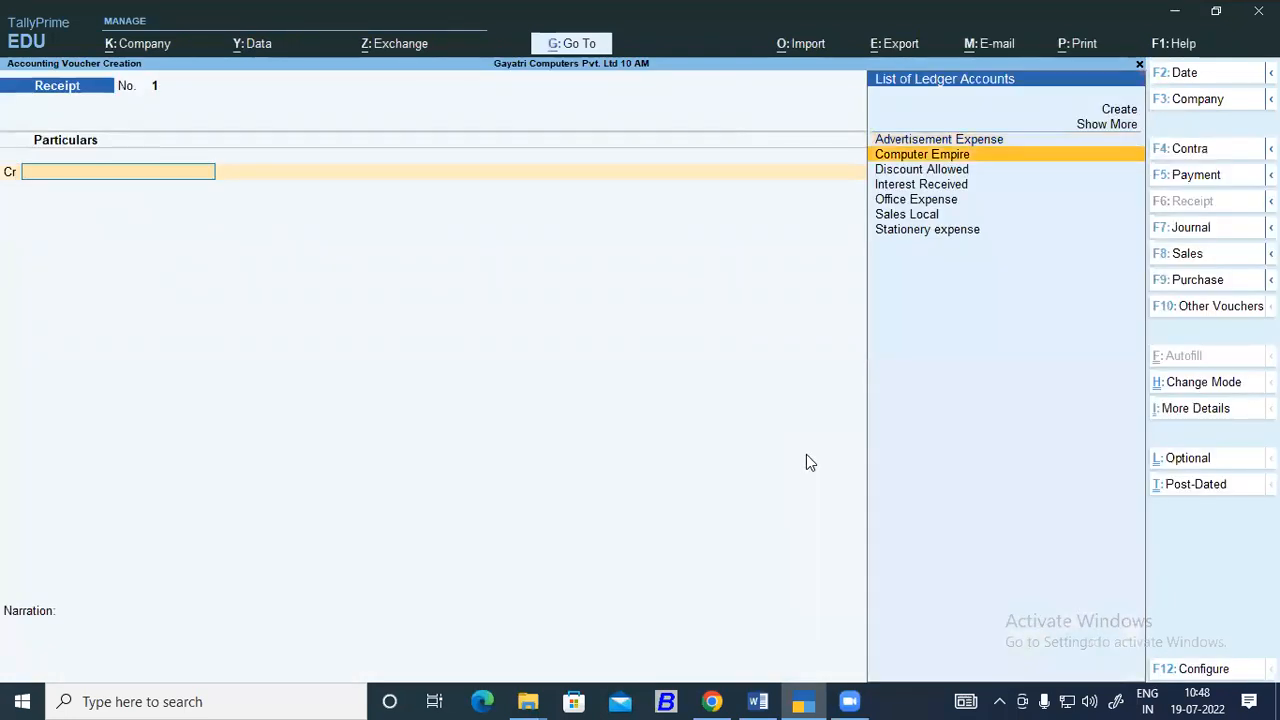
key("Up")
key("Up")
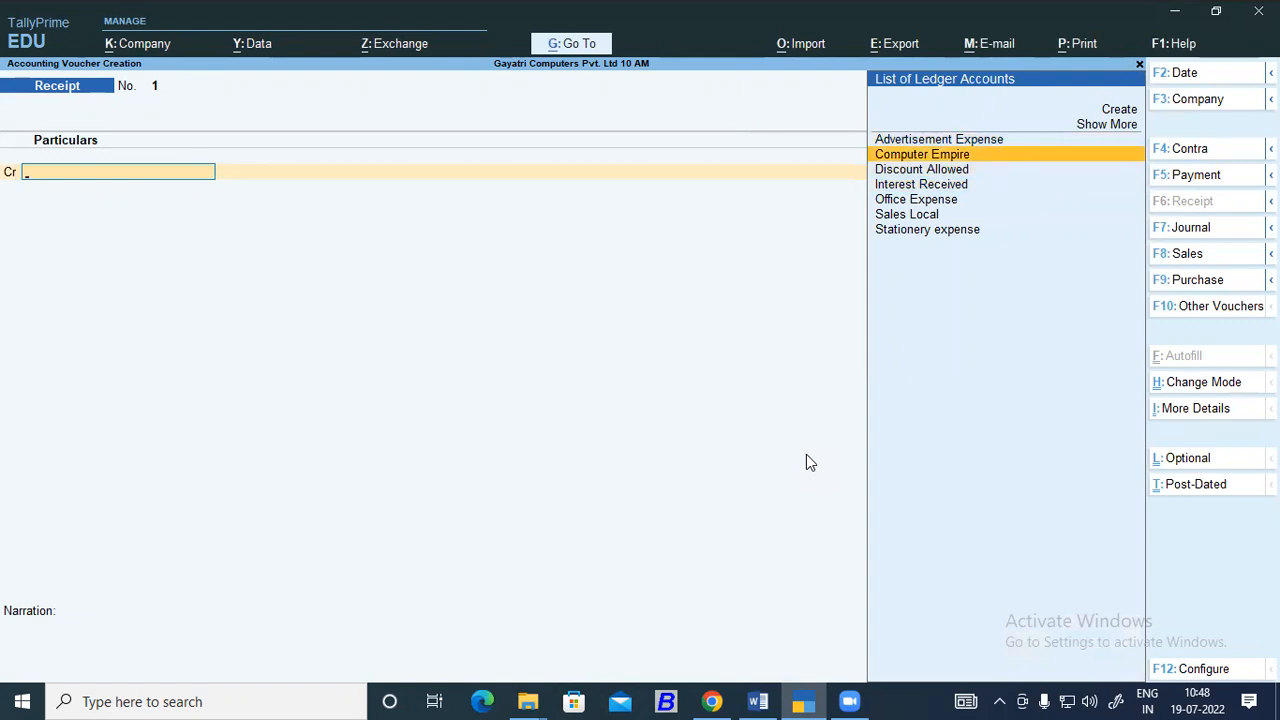
key("Return")
type("85")
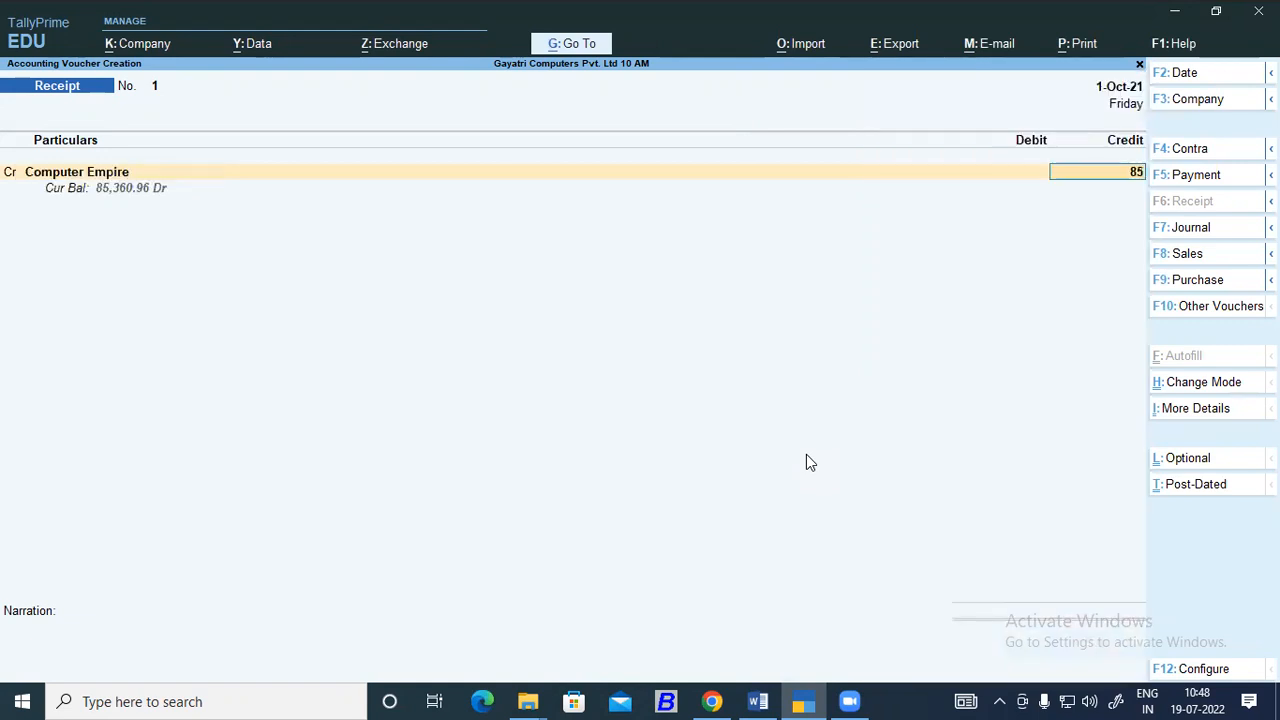
type("300")
key("BackSpace")
key("BackSpace")
type("60.96")
key("Return")
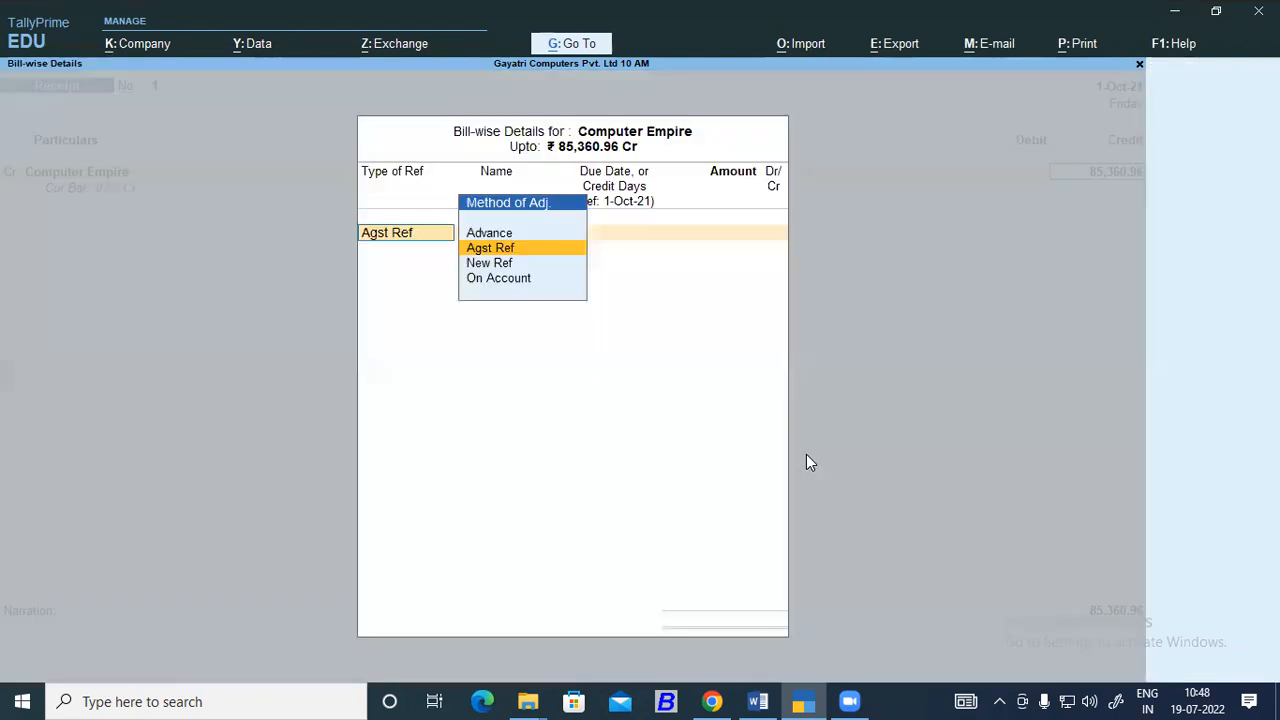
Adjust the full Computer Empire receipt amount against bill reference 1.
key("Return")
key("Return")
Debit Cash with 85,300 and add another debit line to the receipt voucher.
key("Return")
key("Return")
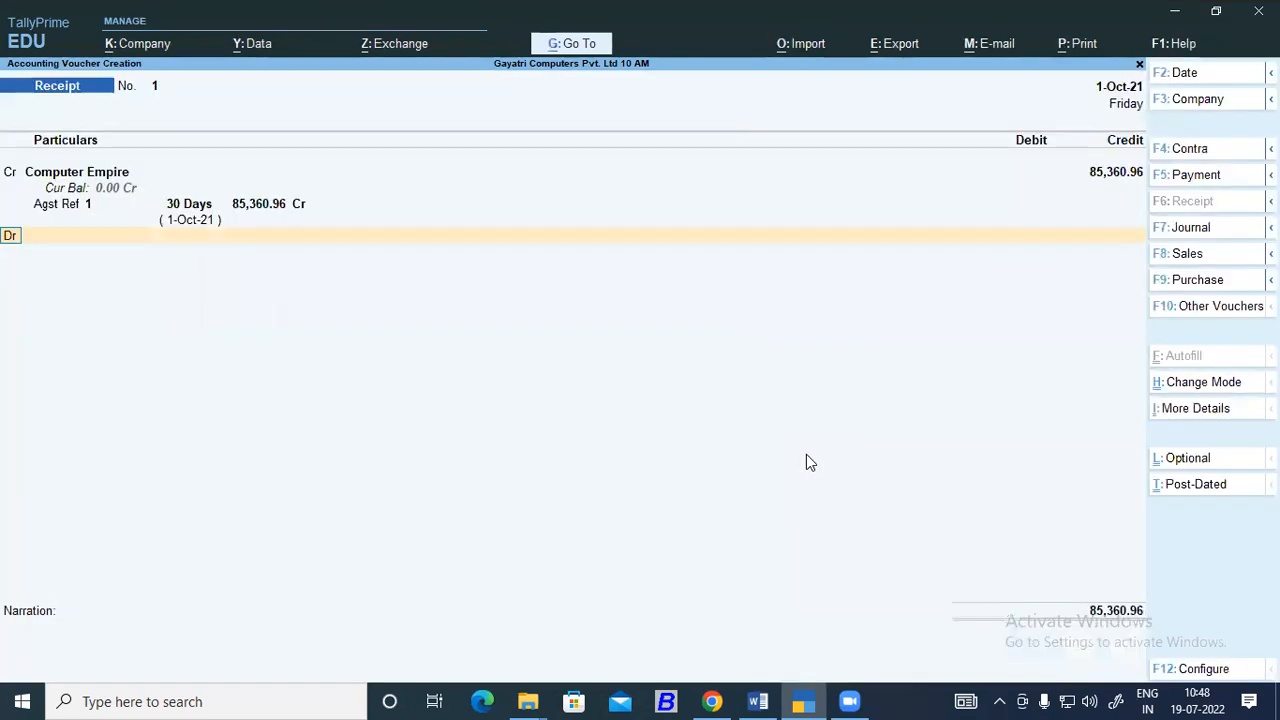
key("Return")
key("Down")
key("Return")
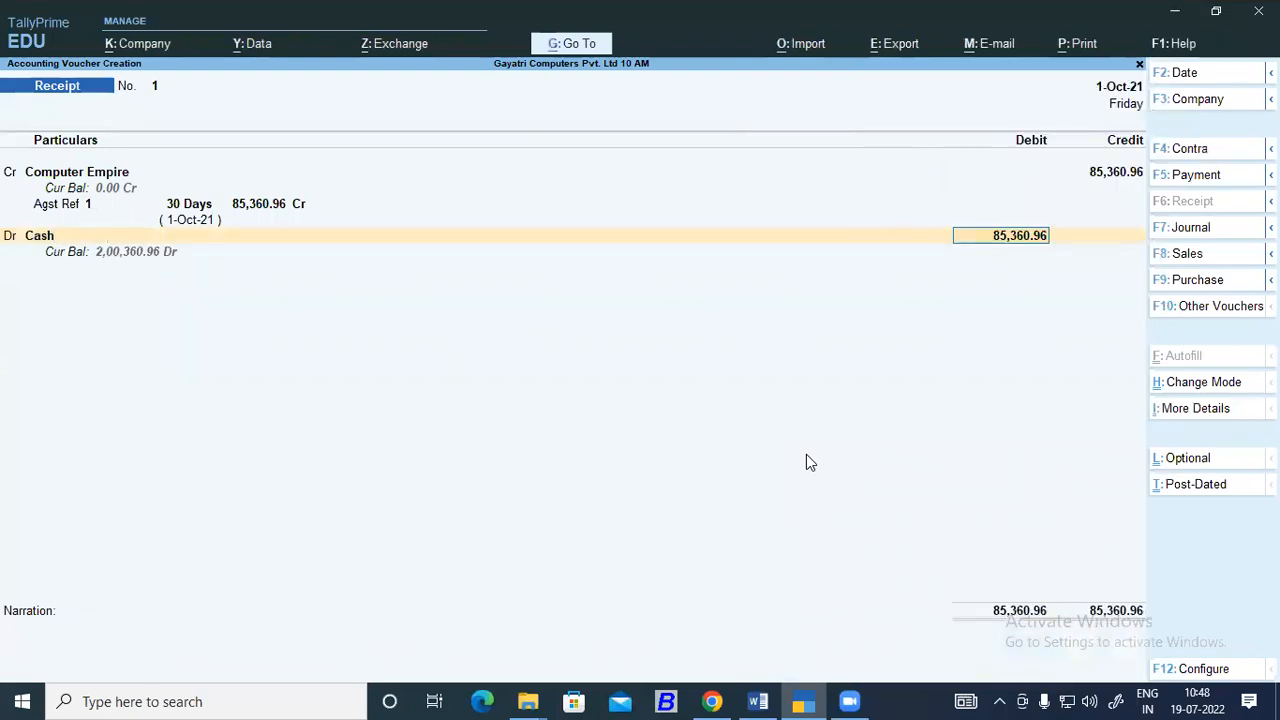
type("85,300")
key("Return")
key("Return")
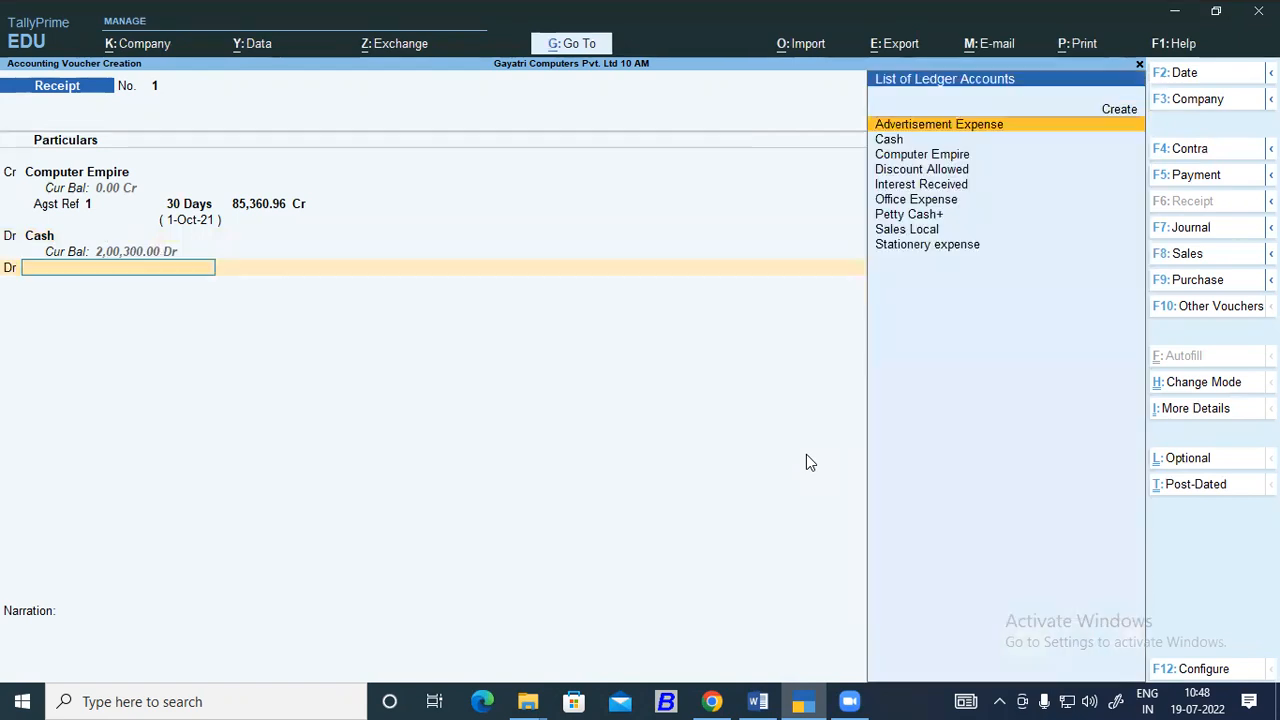
Create a Discount ledger under Indirect Expenses from the receipt's debit line and debit it with 60.96.
key("alt+c")
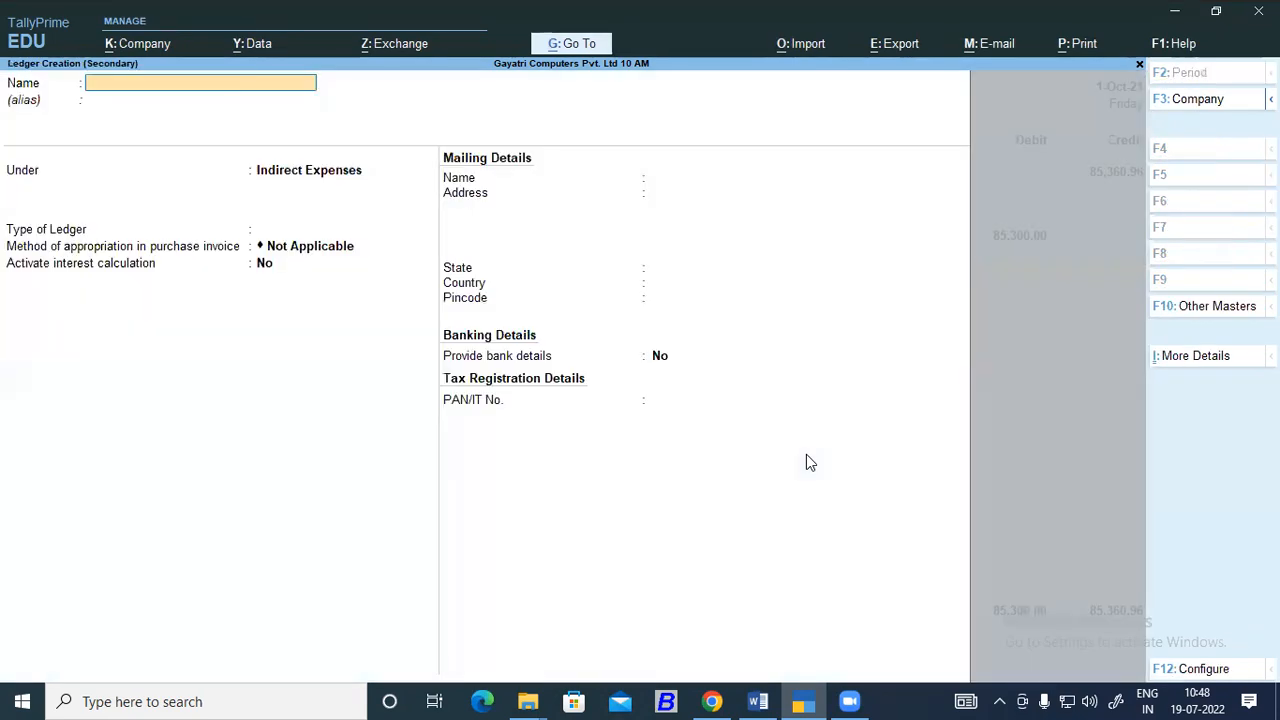
type("Discount")
key("Return")
key("Return")
key("Return")
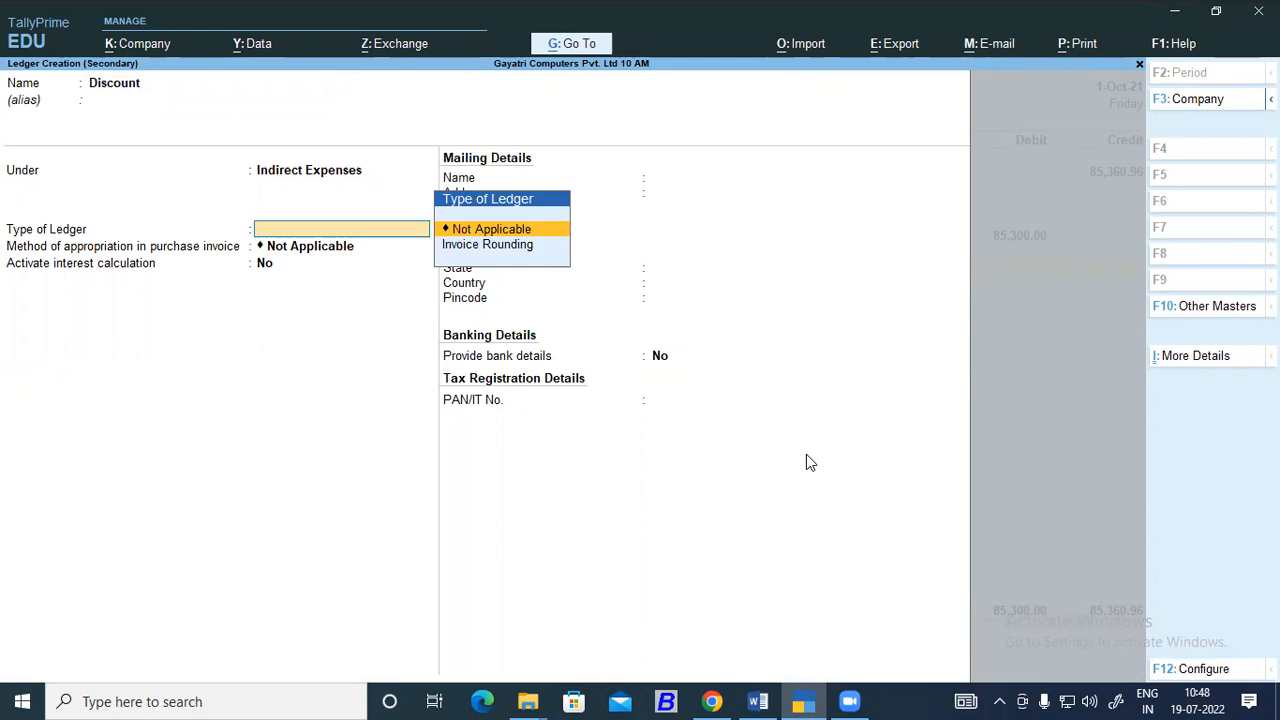
key("Return")
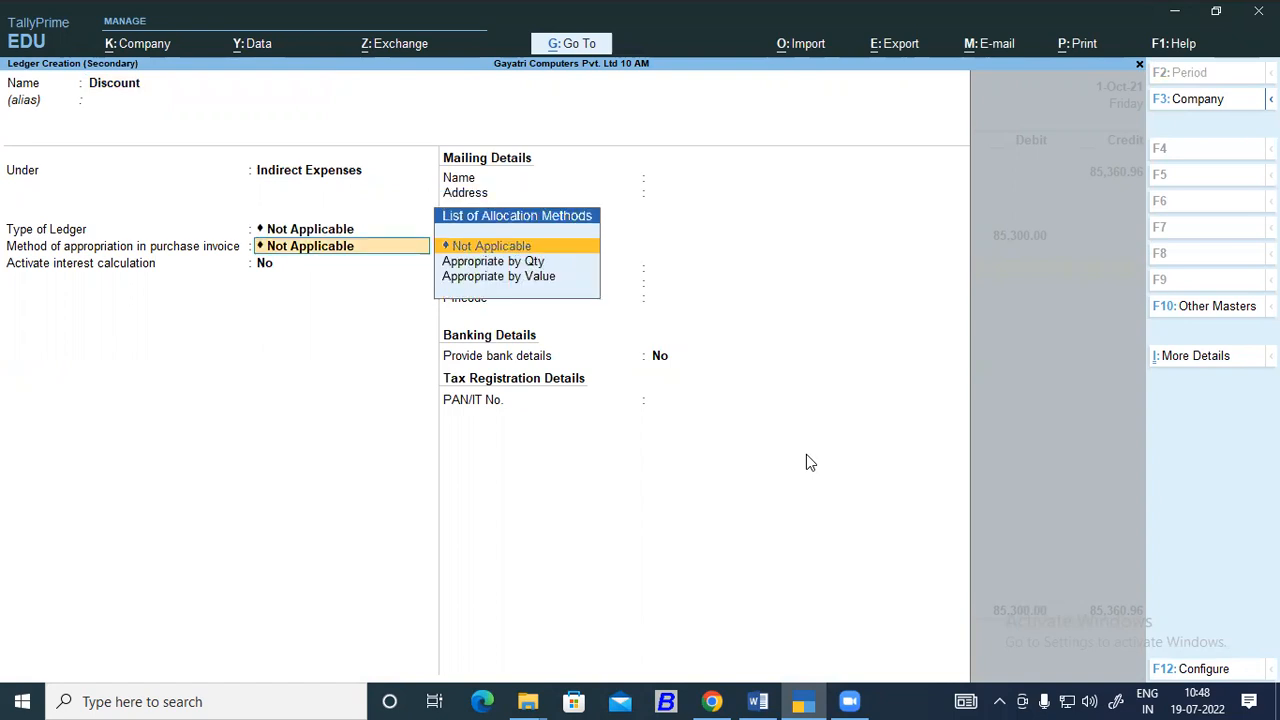
key("Return")
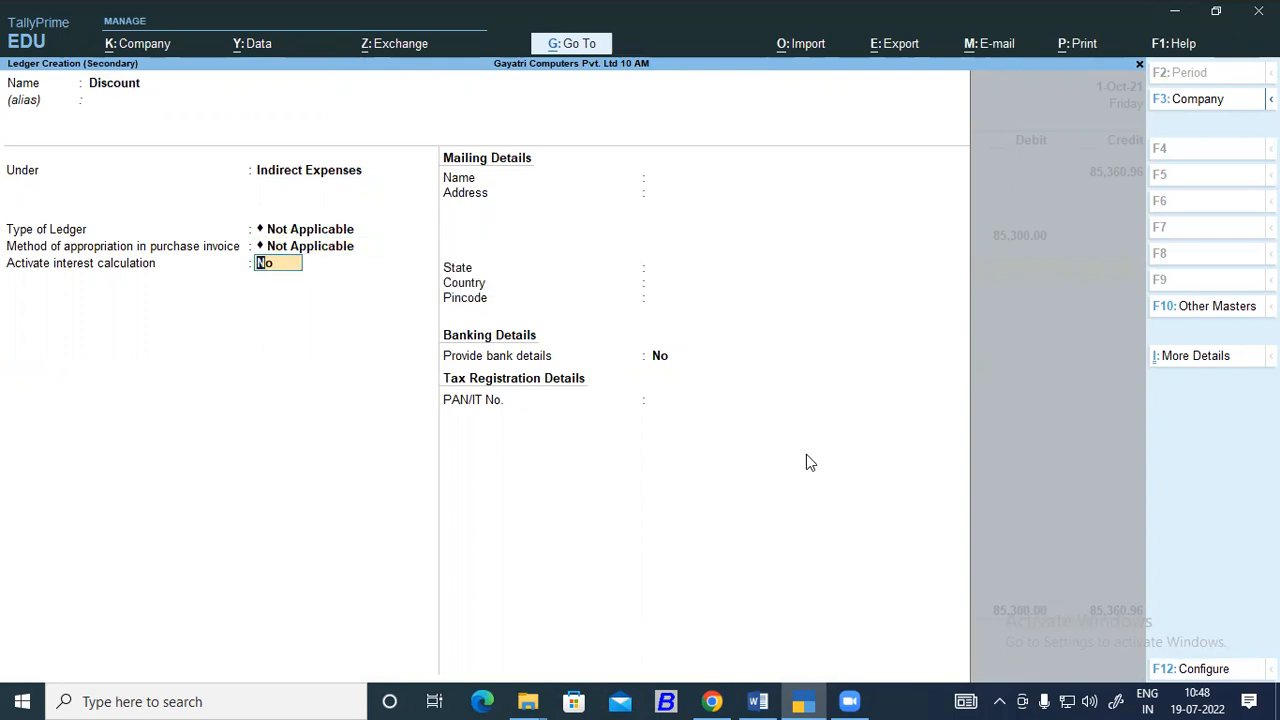
key("Return")
key("Return")
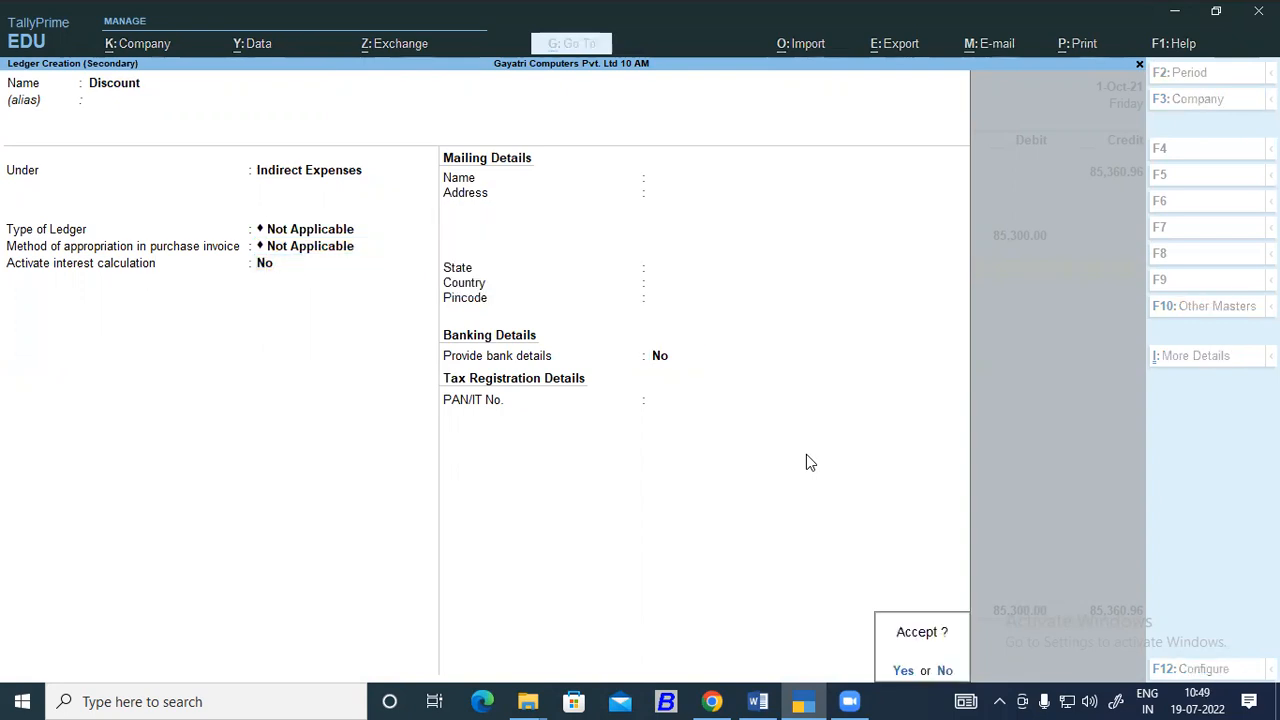
key("Return")
Allocate the Discount amount to the Captainganj cost centre under the Branch category.
key("Return")
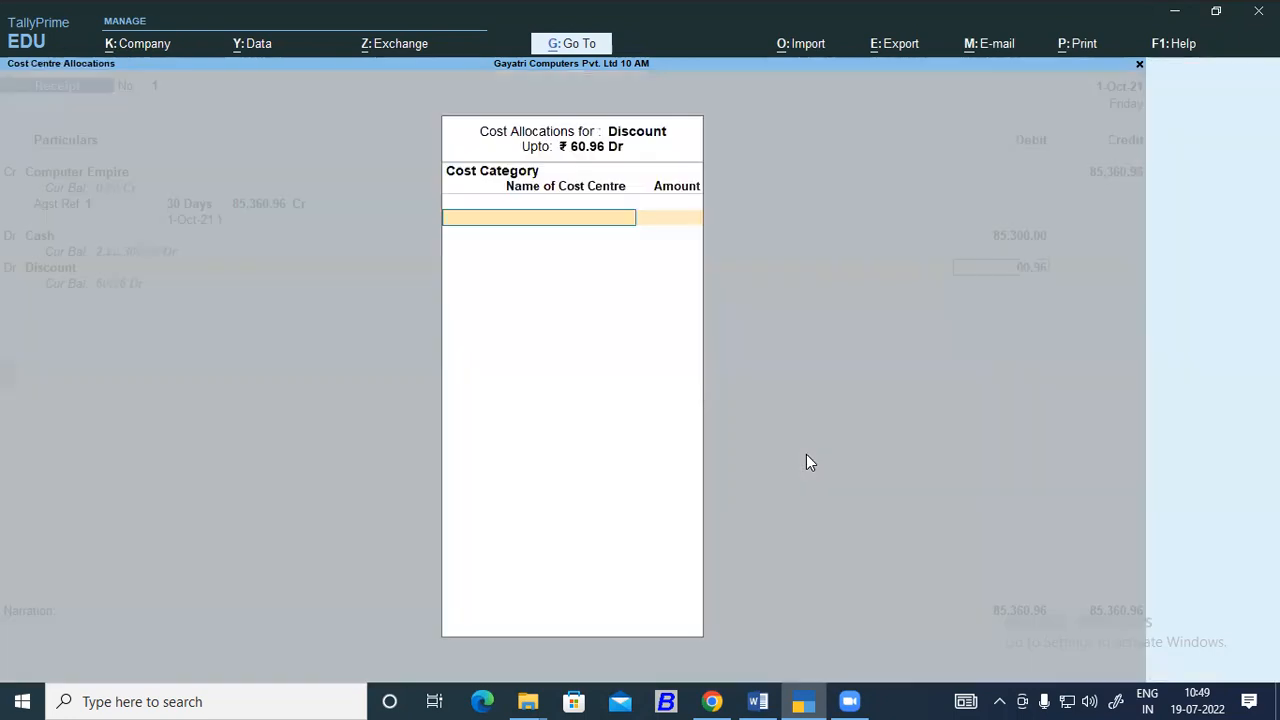
key("Return")
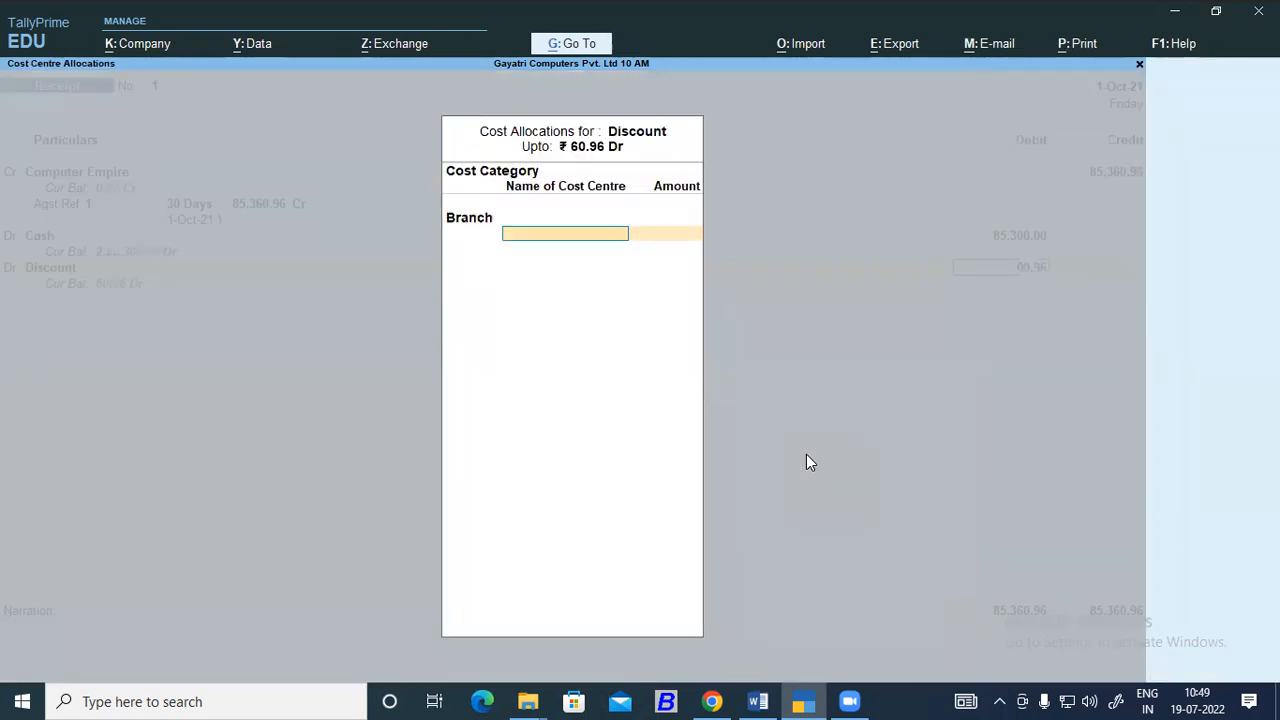
key("BackSpace")
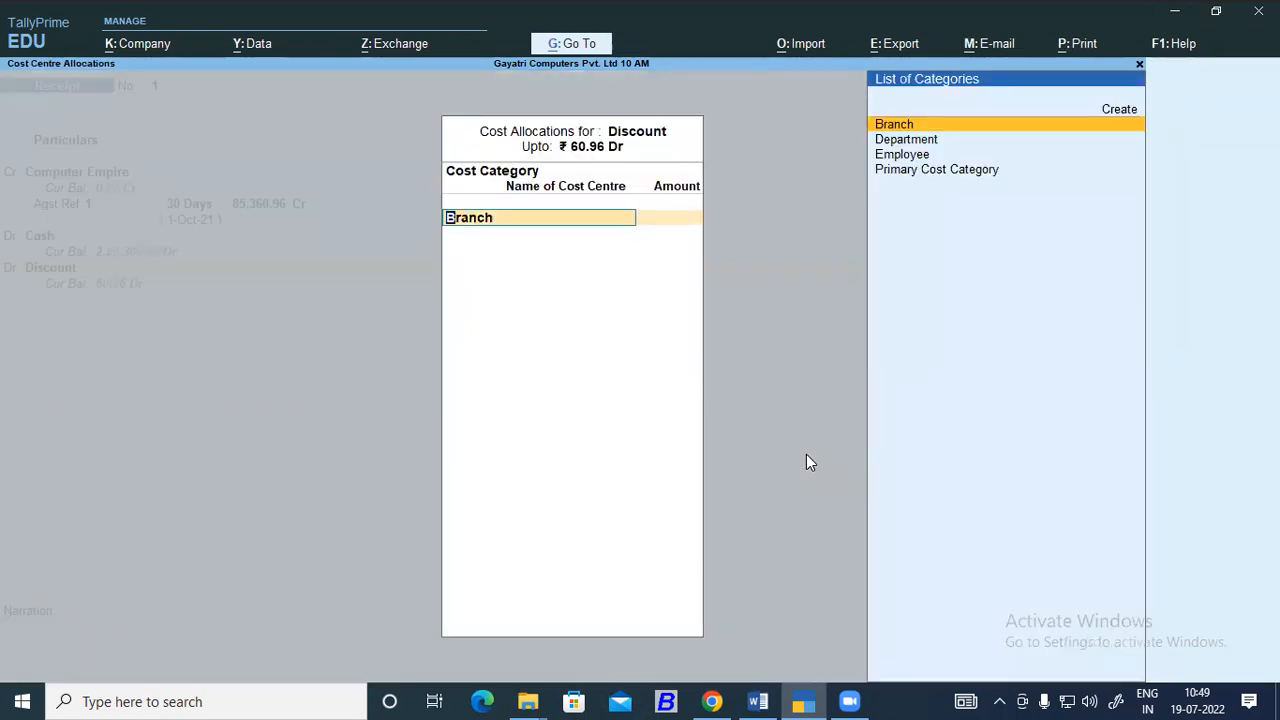
key("Down")
key("Down")
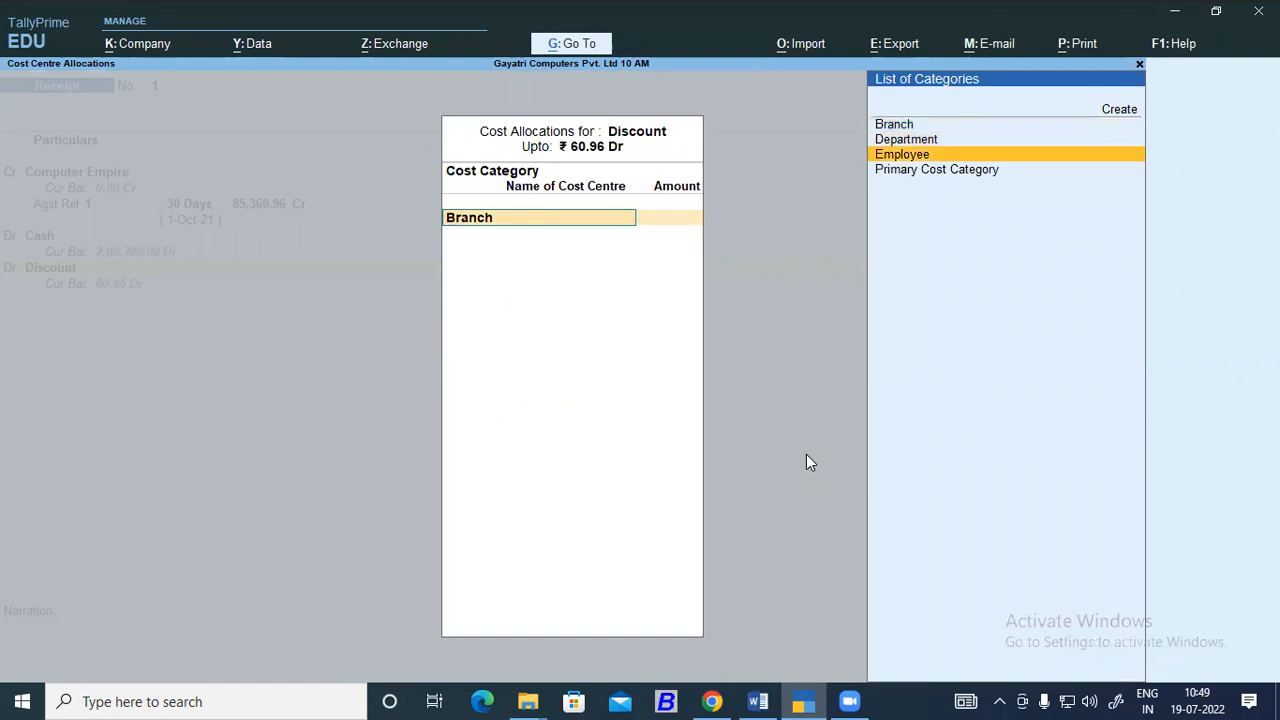
key("Up")
key("Up")
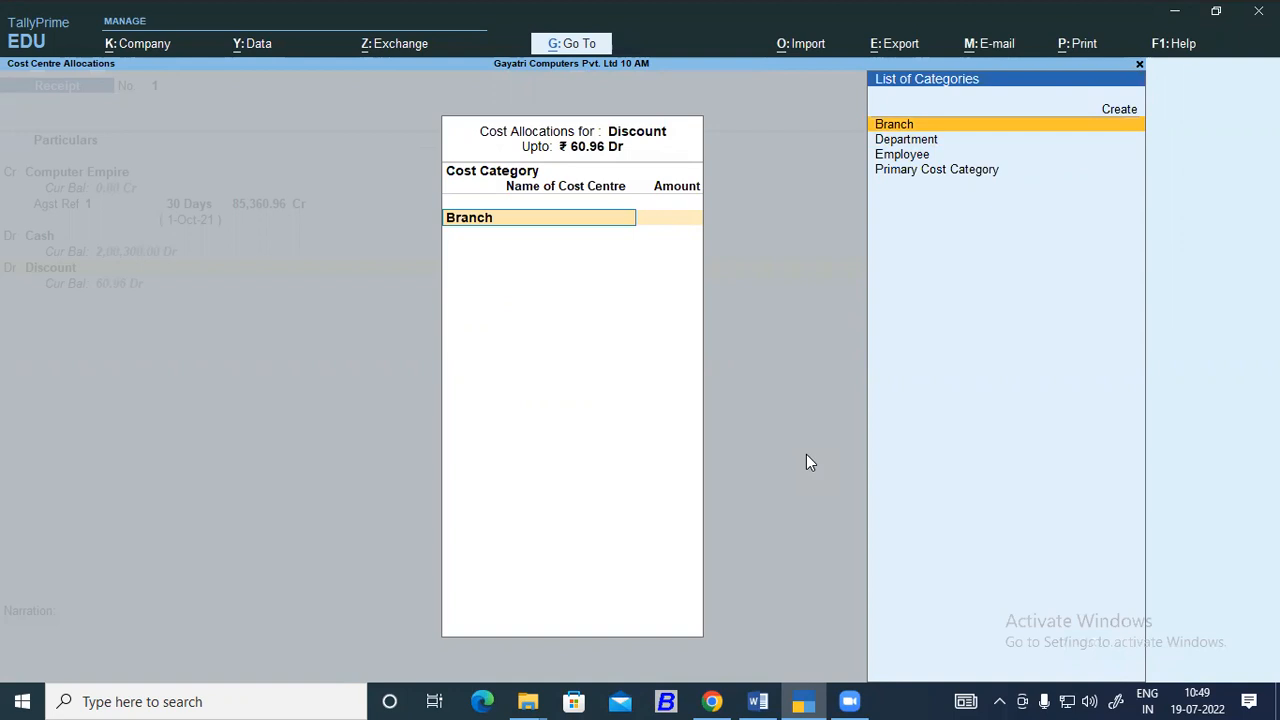
type("b")
key("Return")
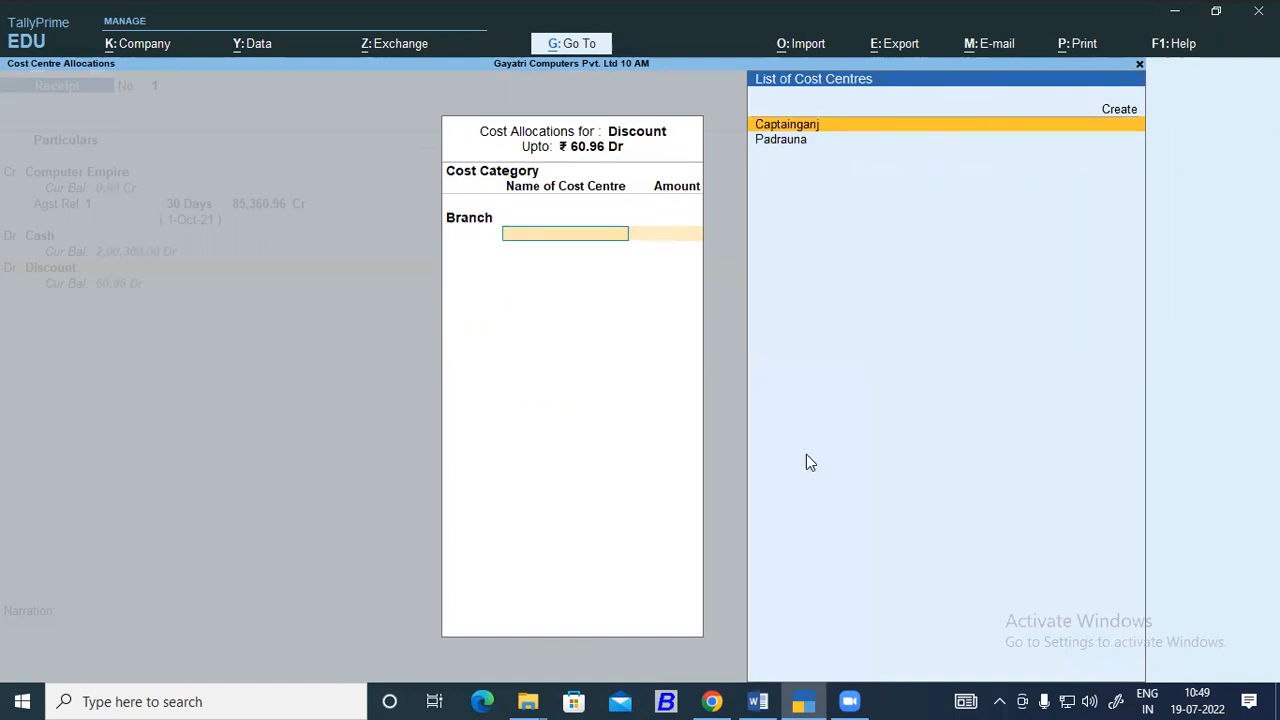
key("Return")
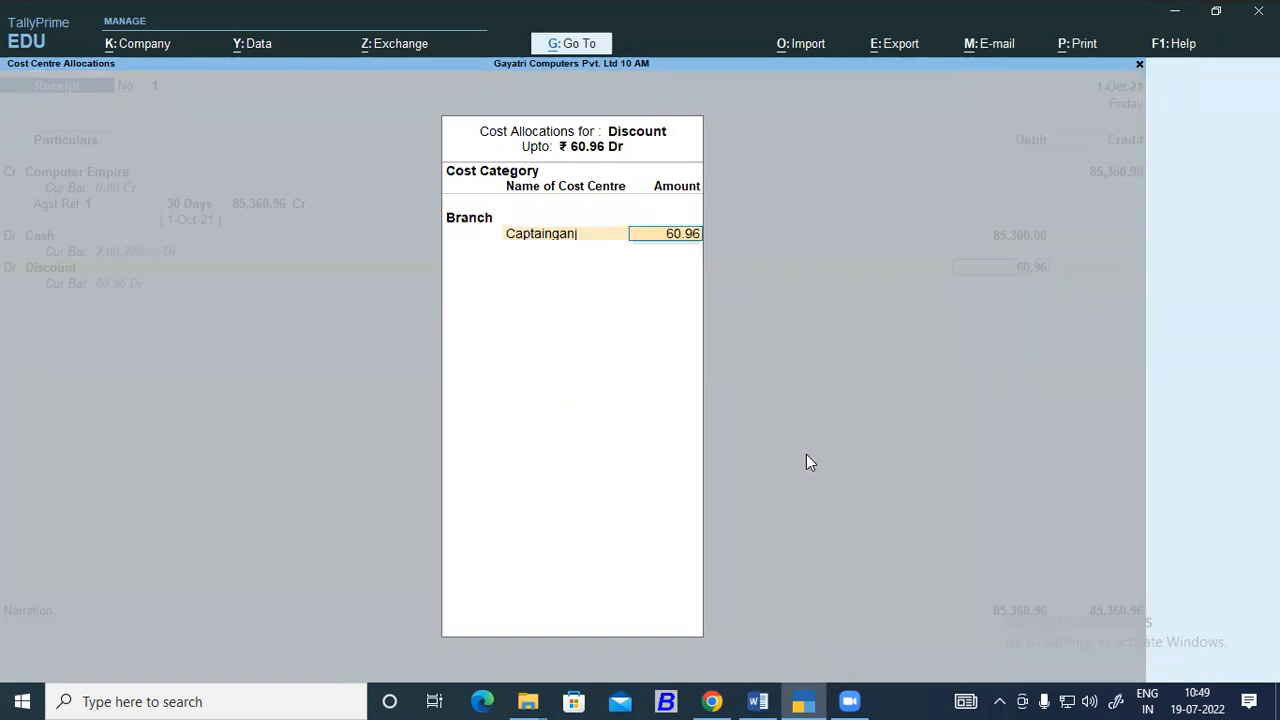
Allocate the full 60.96 discount to the Padrauna cost centre under Branch and save the receipt voucher without a narration.
key("BackSpace")
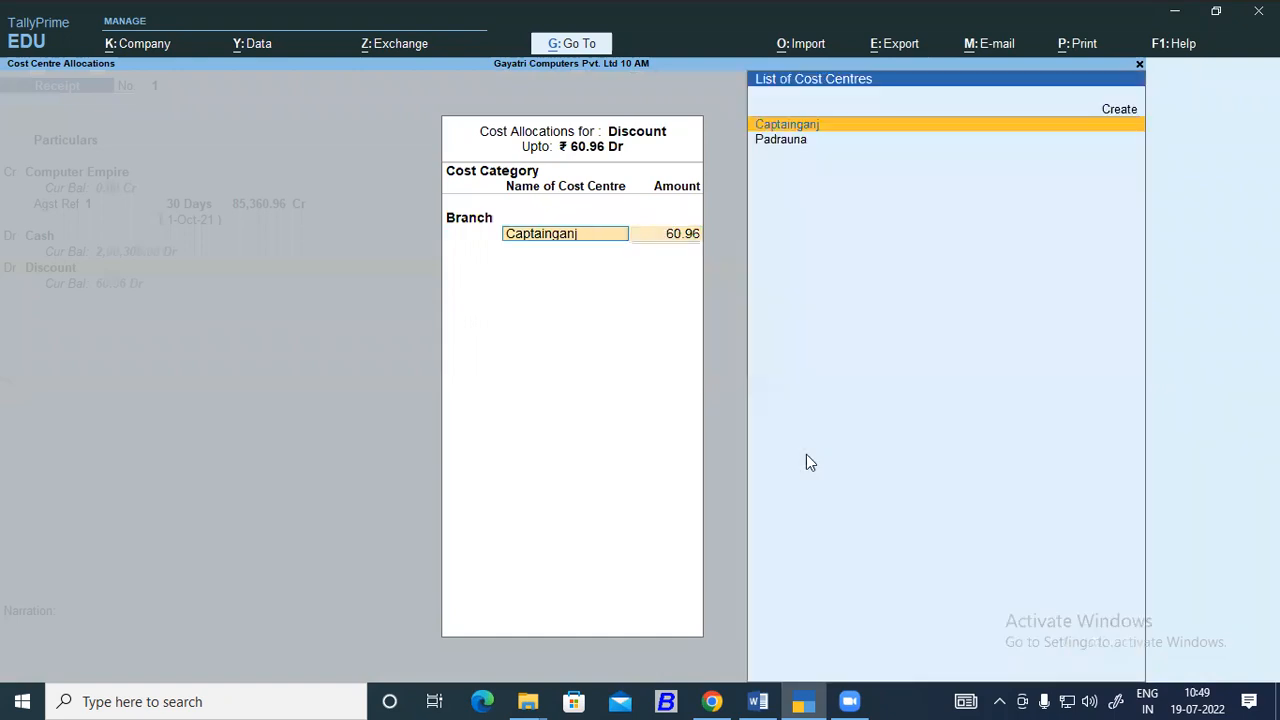
key("BackSpace")
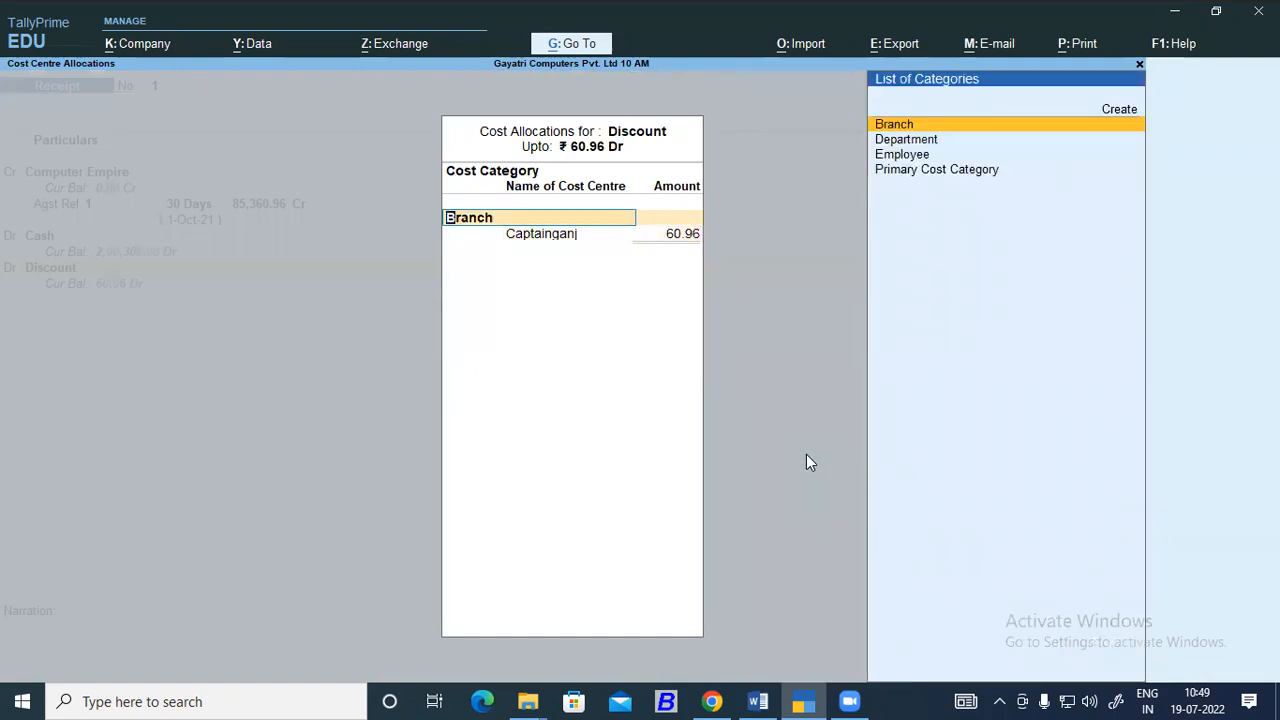
key("Down")
key("Down")
key("Down")
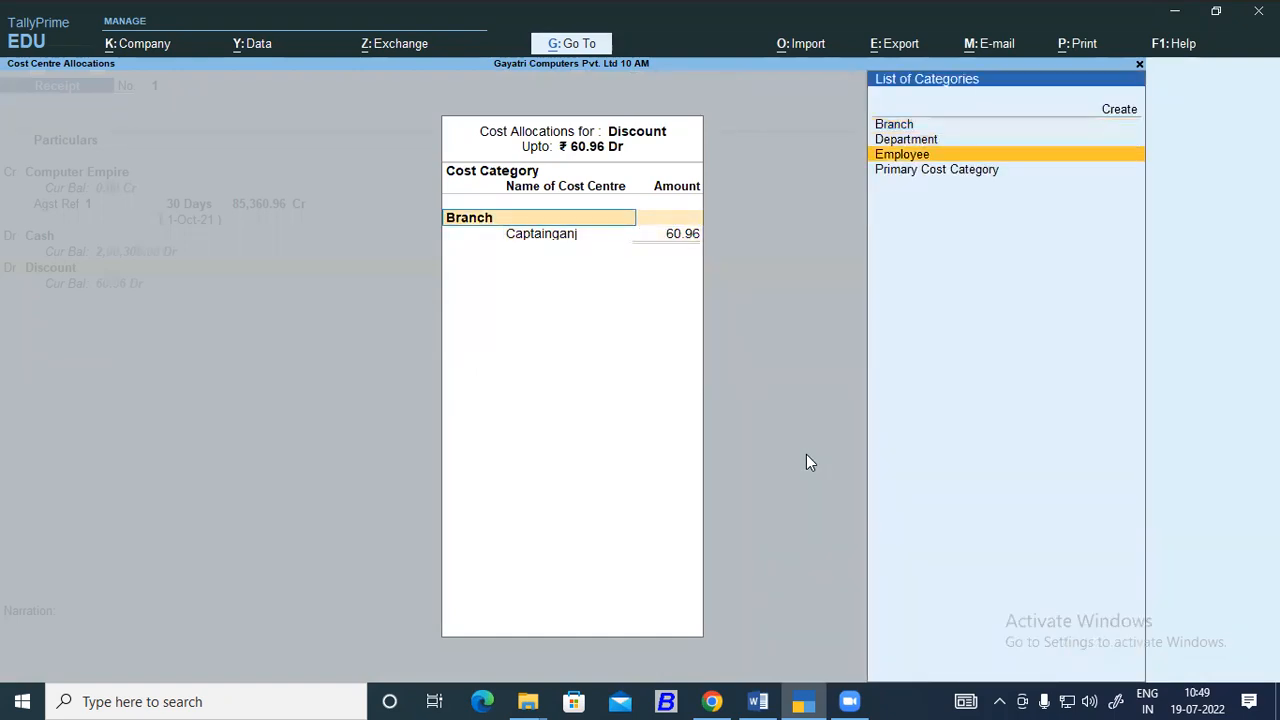
key("Up")
key("Up")
key("Up")
key("Return")
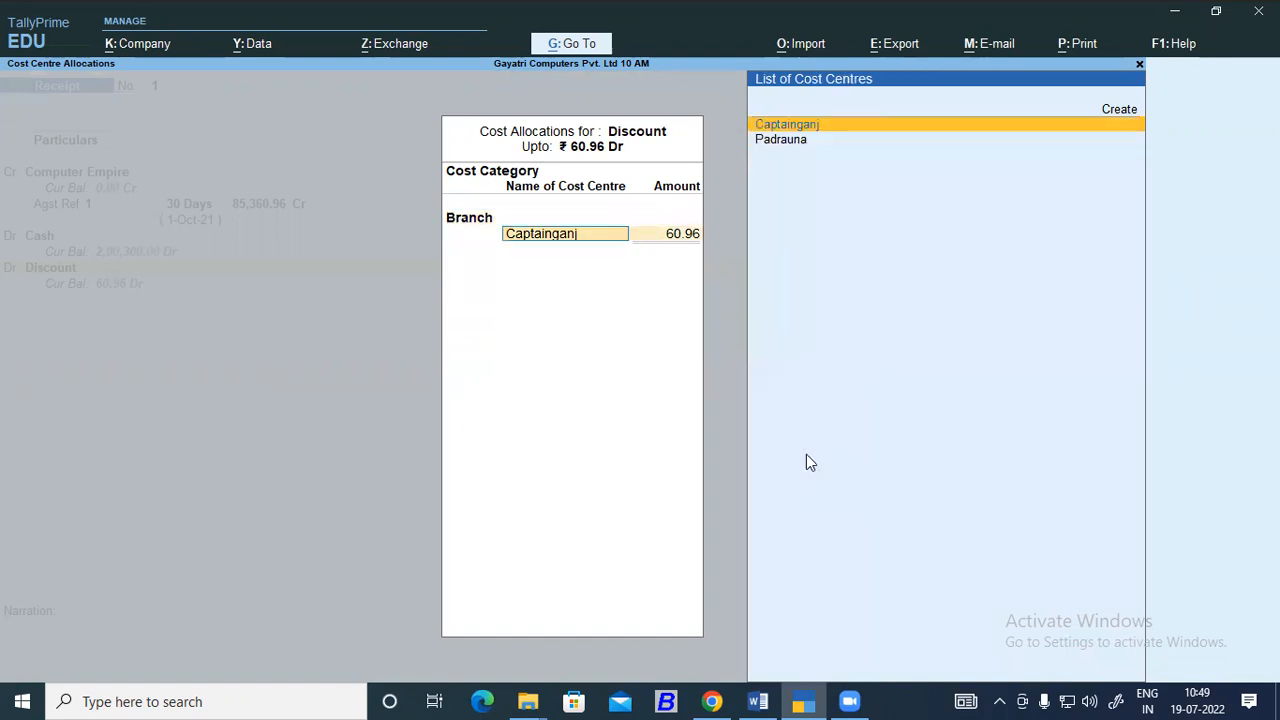
key("Down")
key("Return")
key("Return")
key("Return")
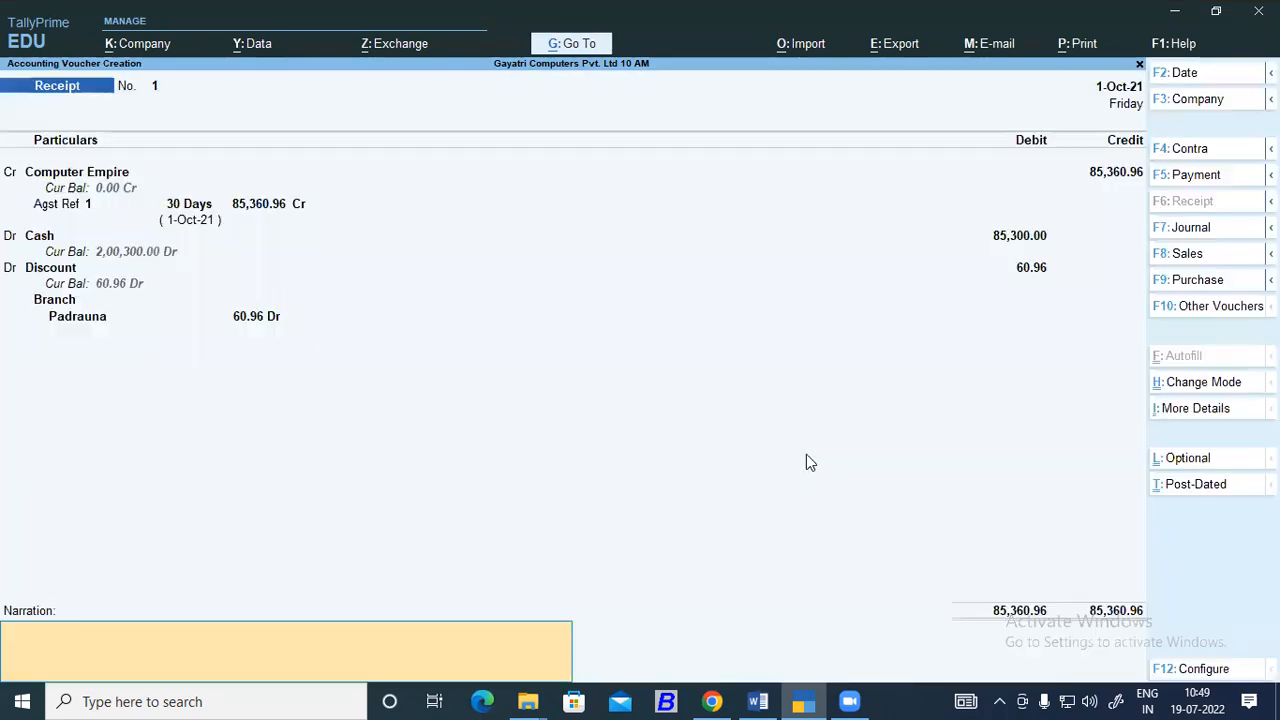
key("Return")
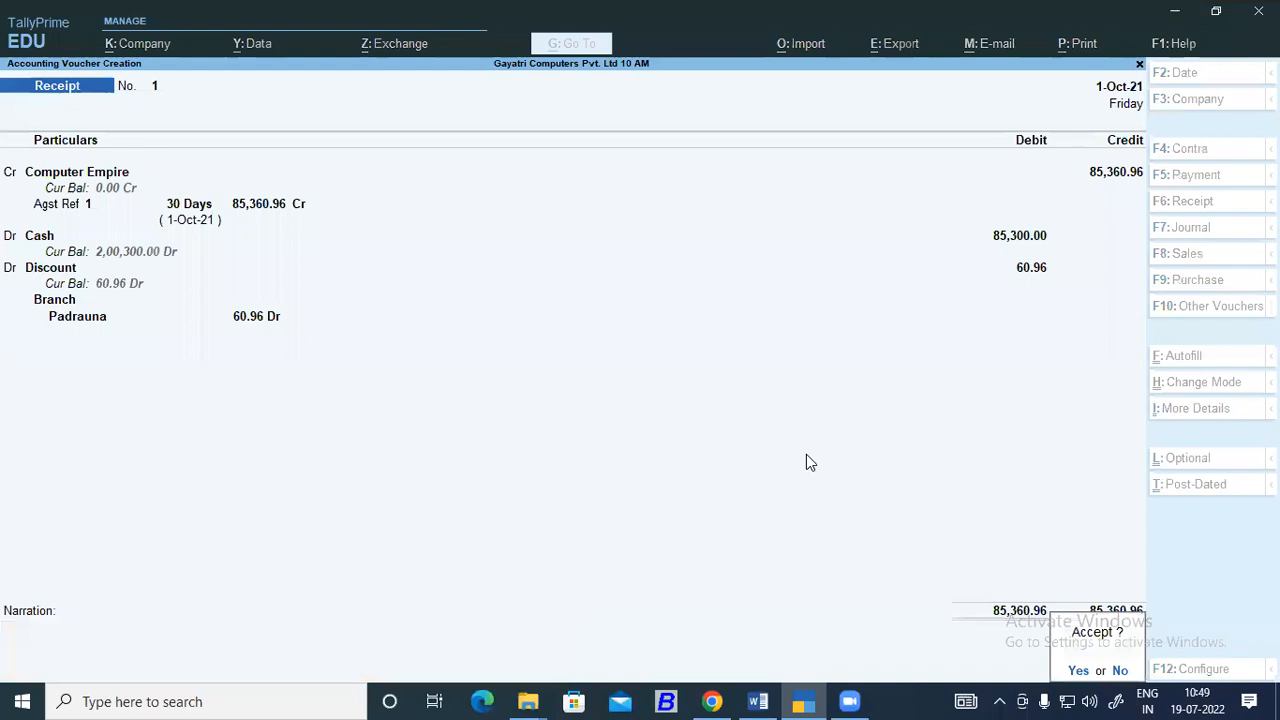
key("Return")
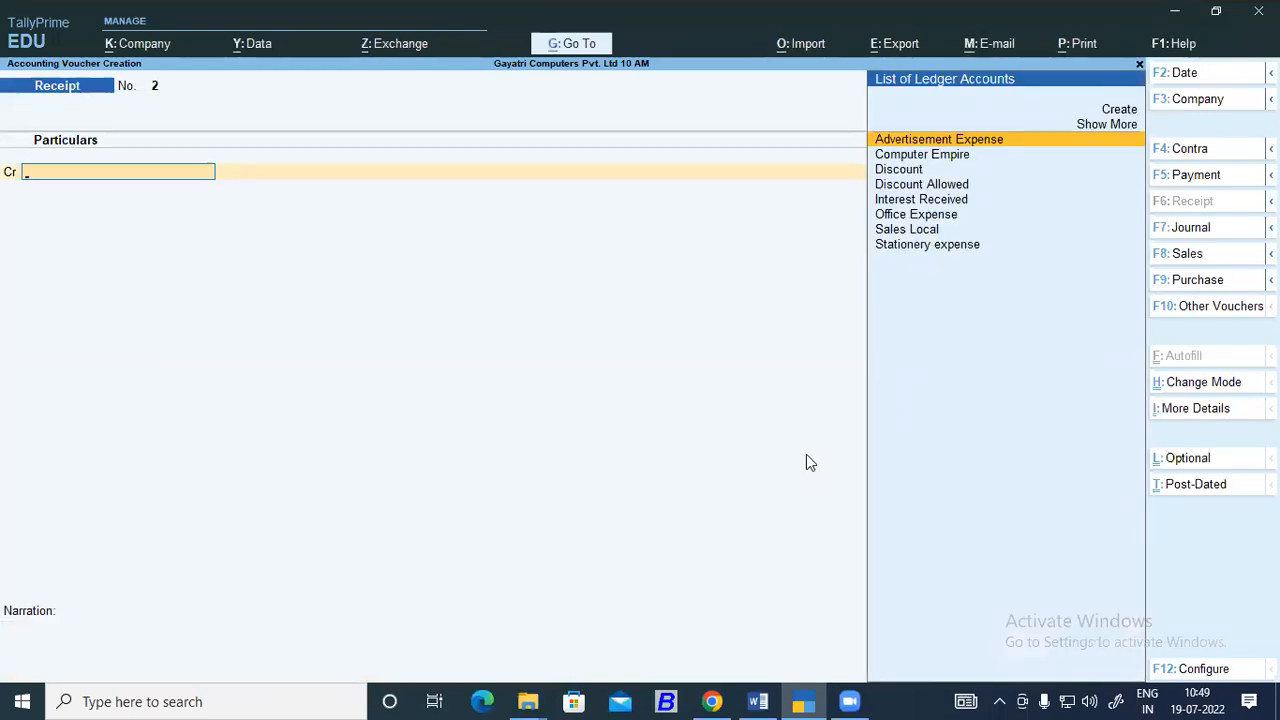
Review the company's accounting features for bill-wise entry, cost centres and interest calculation, and accept the feature settings.
key("F11")
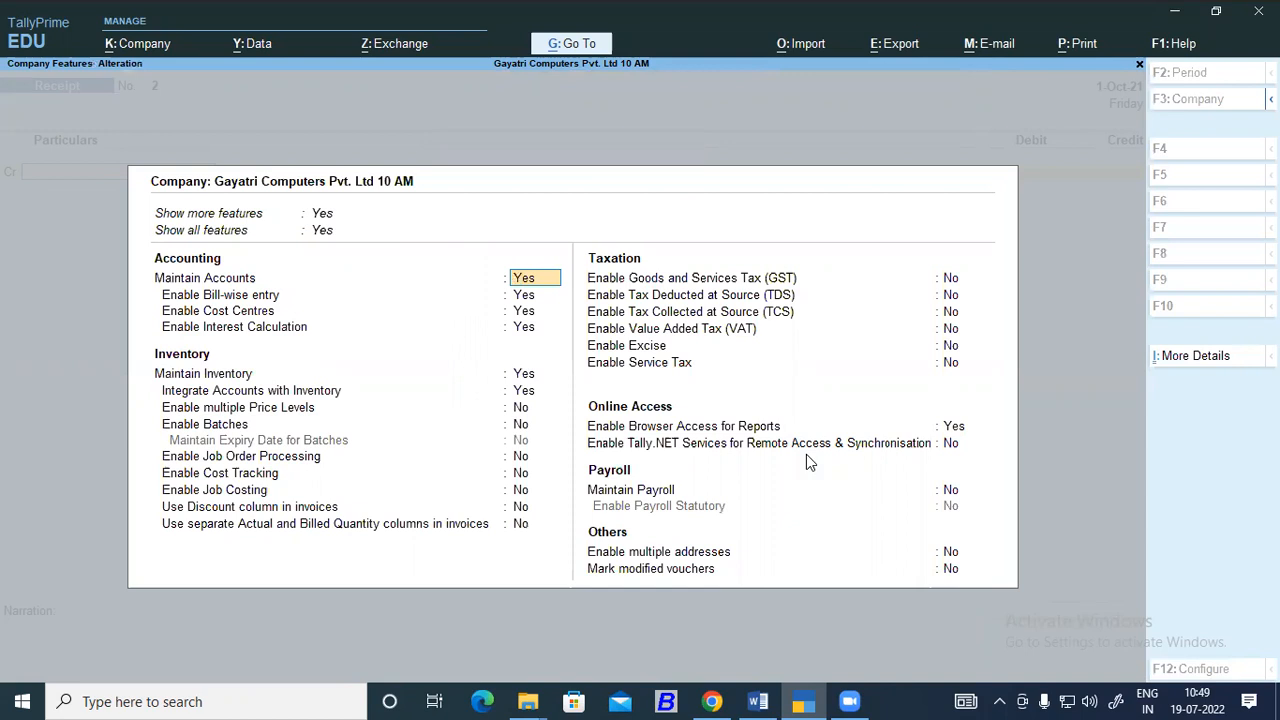
key("Return")
key("Return")
key("Return")
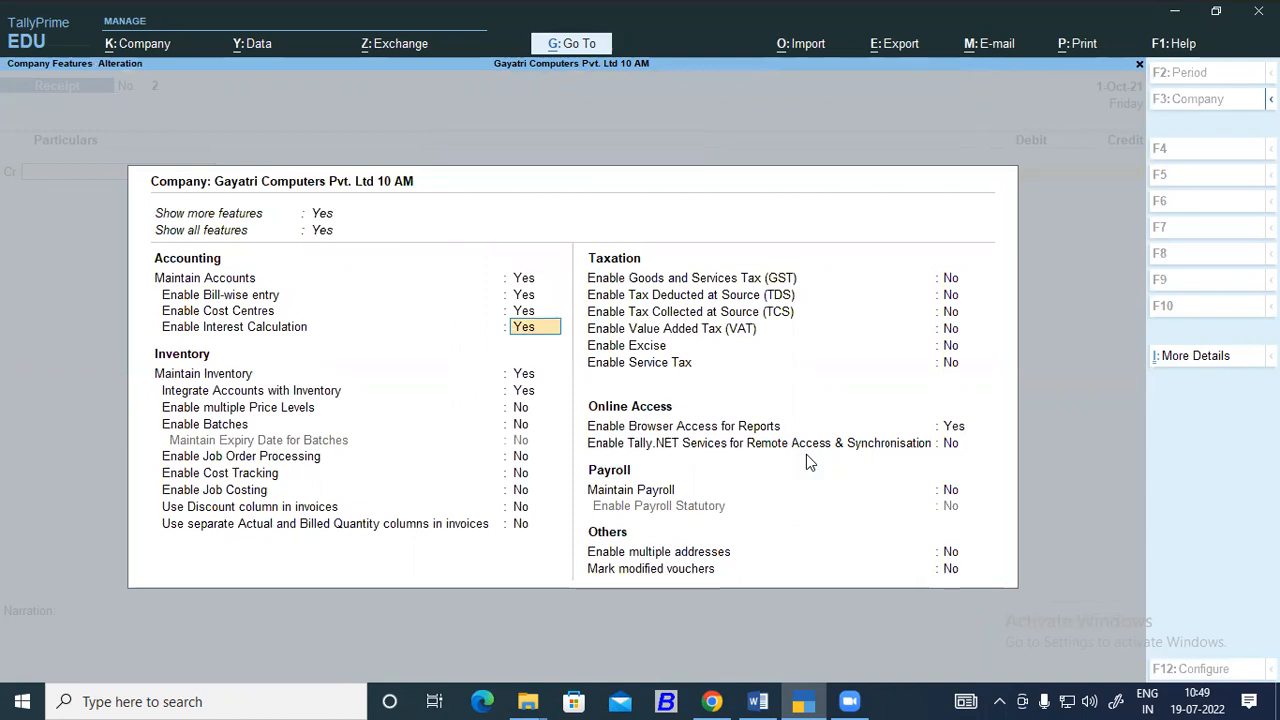
key("Up")
key("Down")
key("Up")
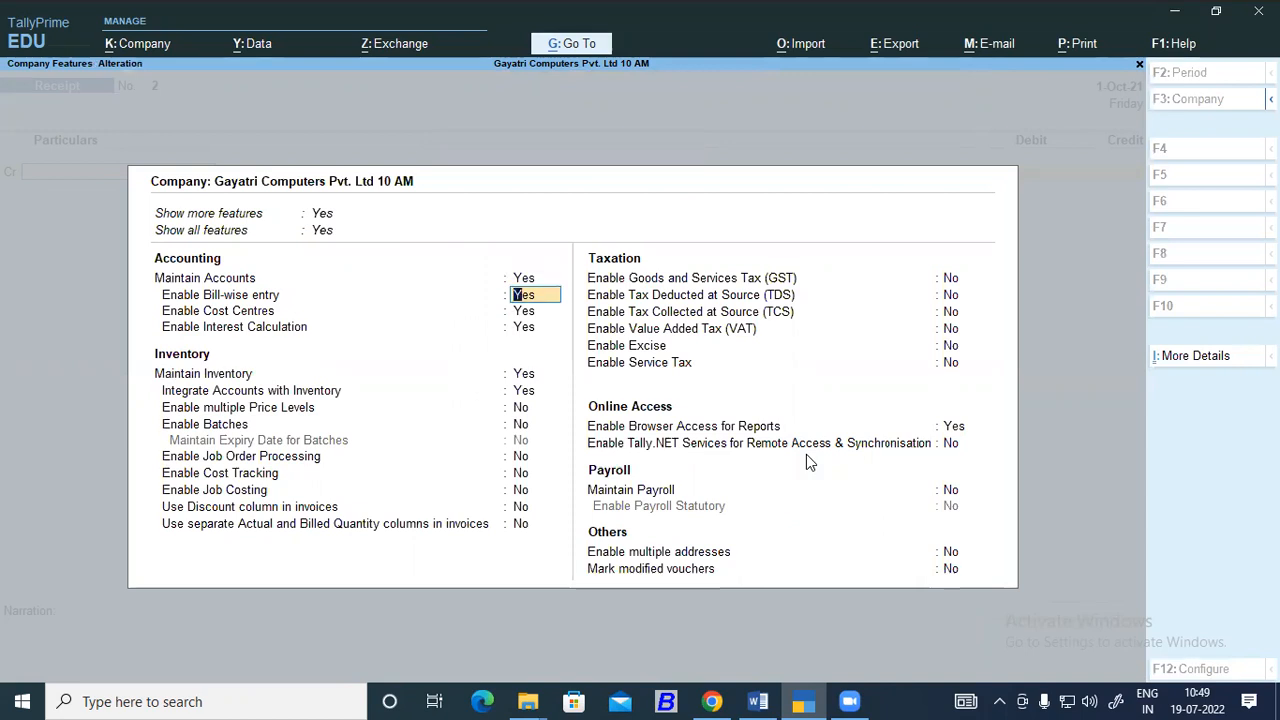
key("Down")
key("Up")
key("Down")
key("Up")
key("Down")
key("Up")
key("Down")
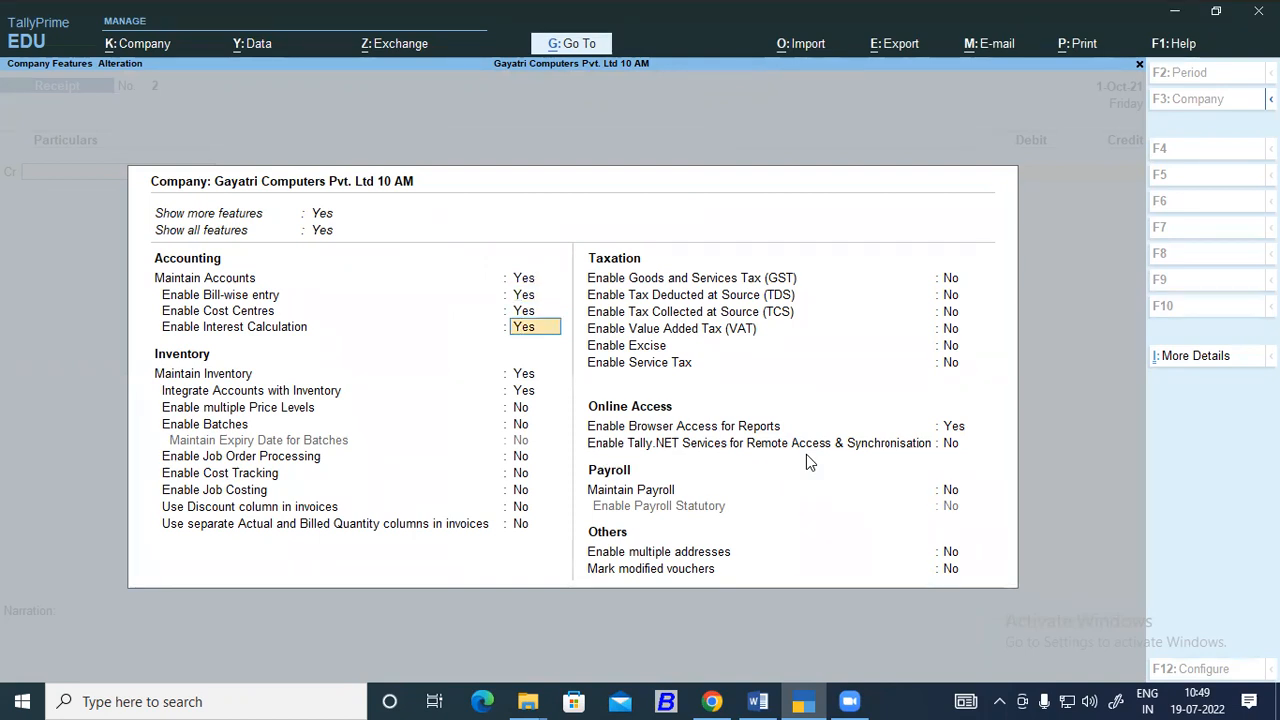
key("Down")
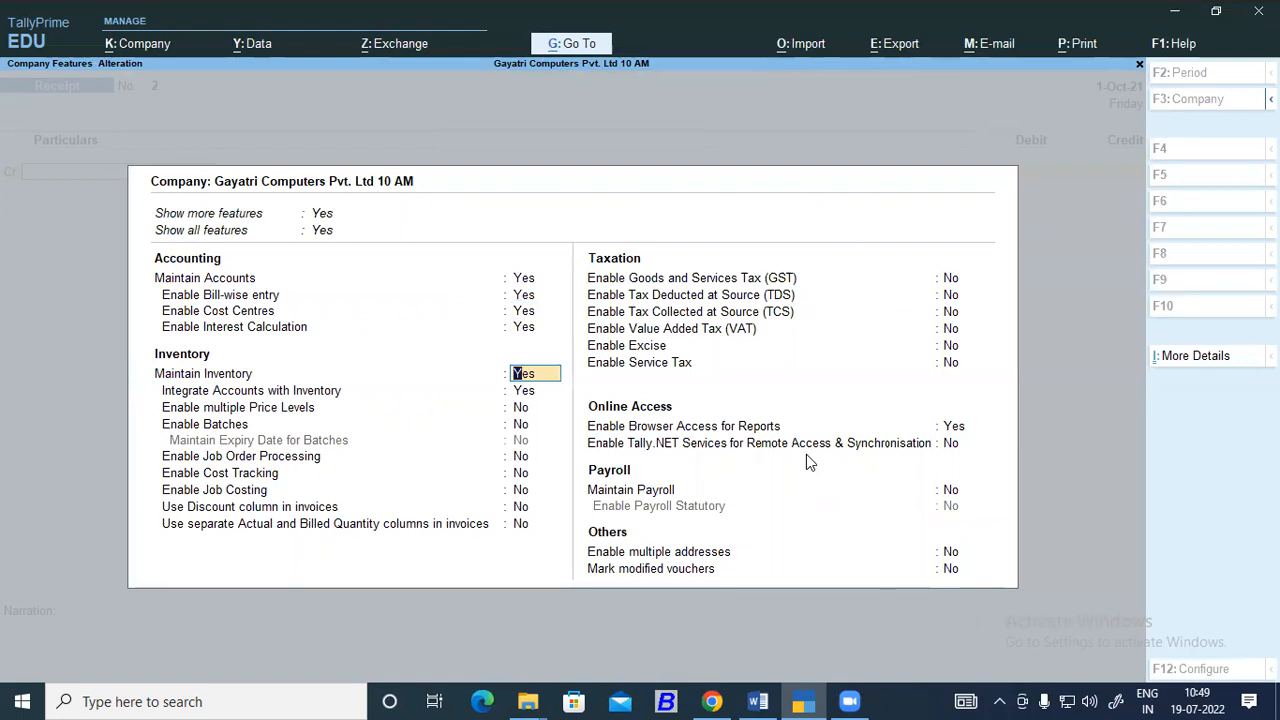
key("ctrl+a")
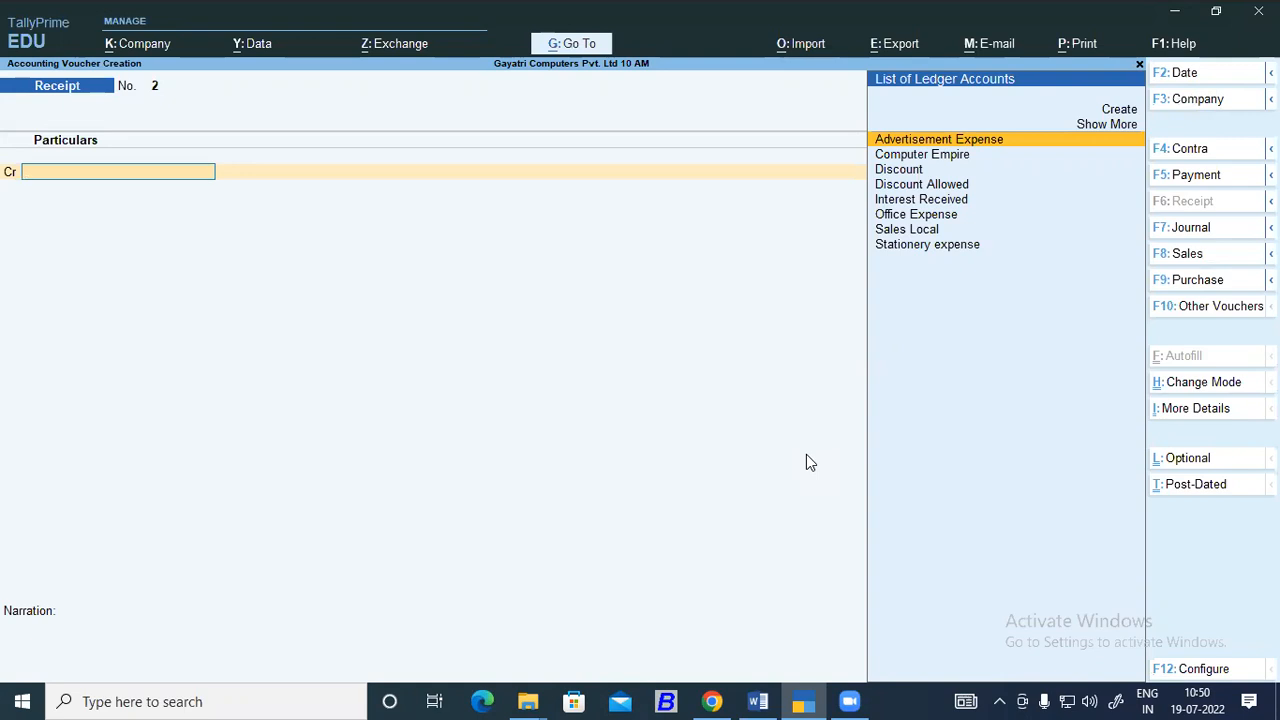
Switch to the Word notes and review the debit note, interest checking and mortgage loan sections.
left_click(770, 693)
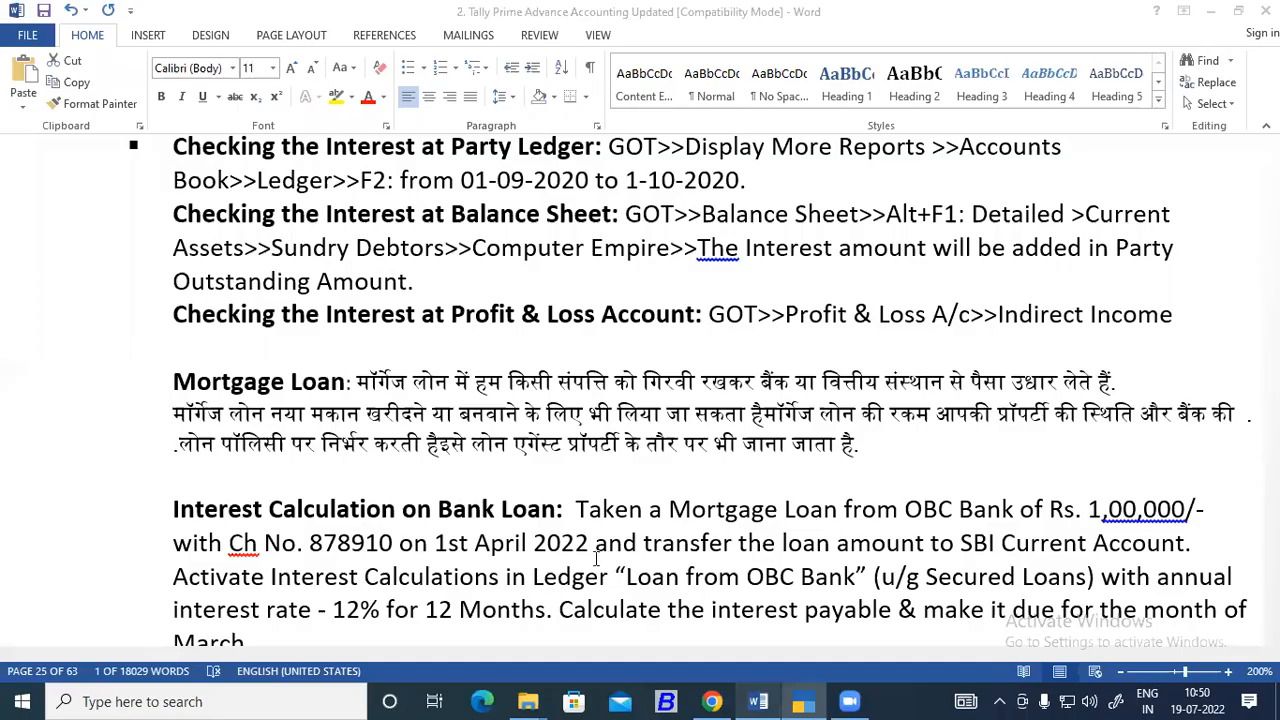
left_click(606, 382)
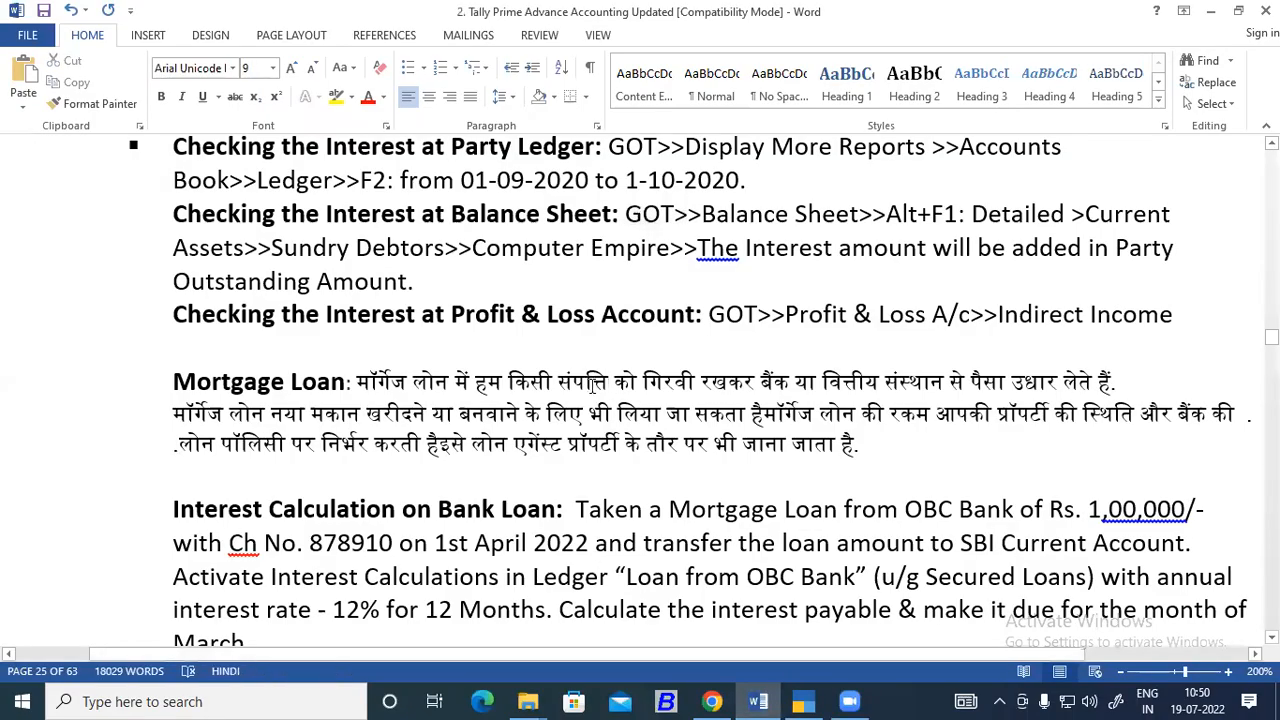
scroll(583, 396, "up", 3)
scroll(490, 420, "up", 3)
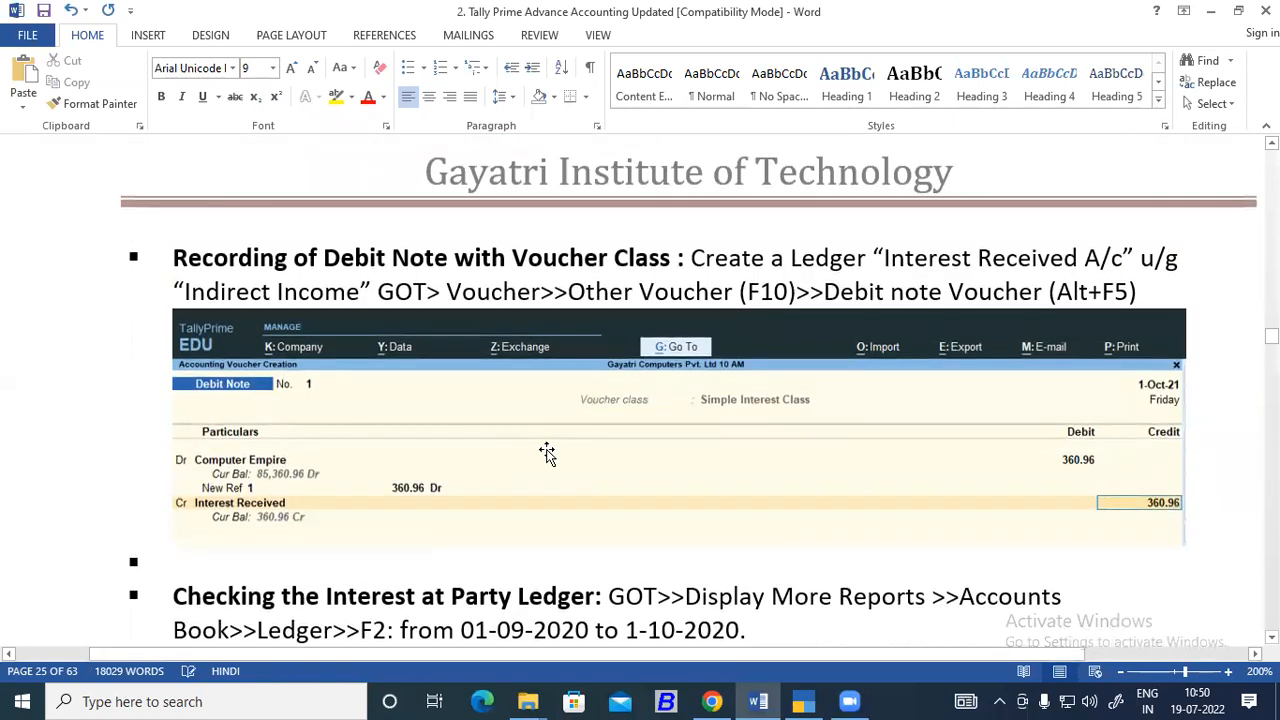
scroll(548, 451, "down", 5)
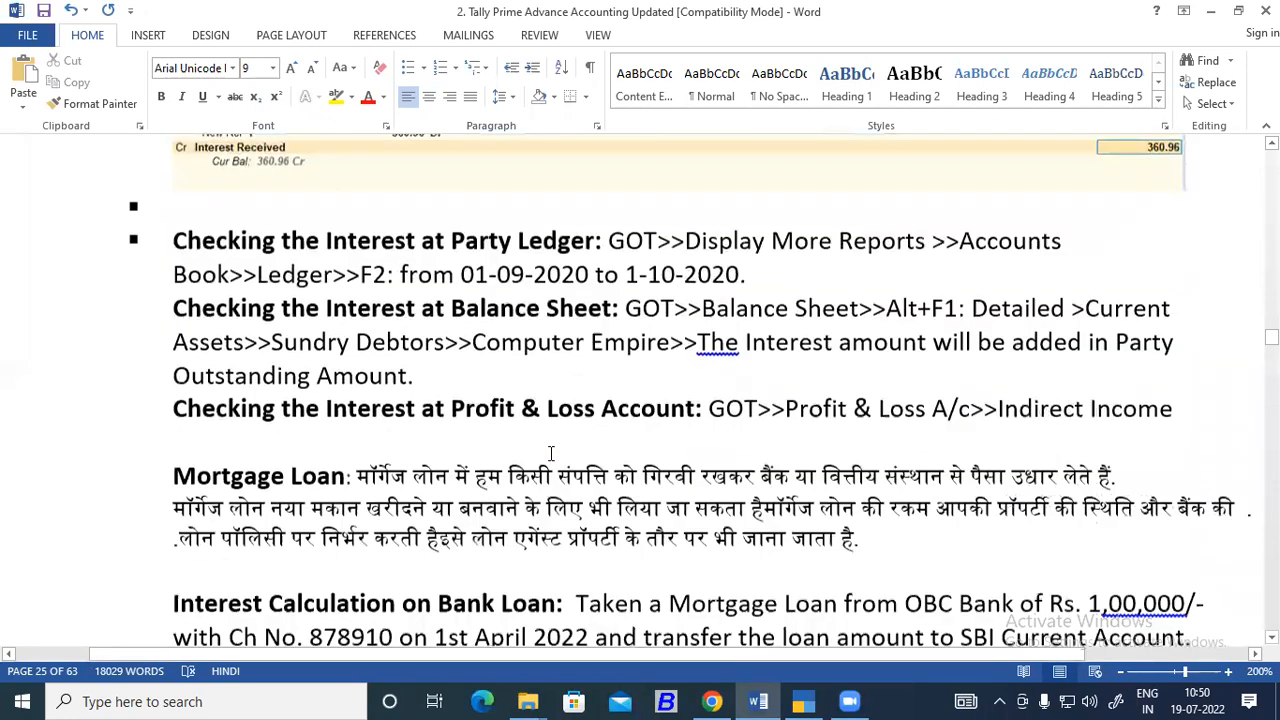
scroll(552, 456, "down", 2)
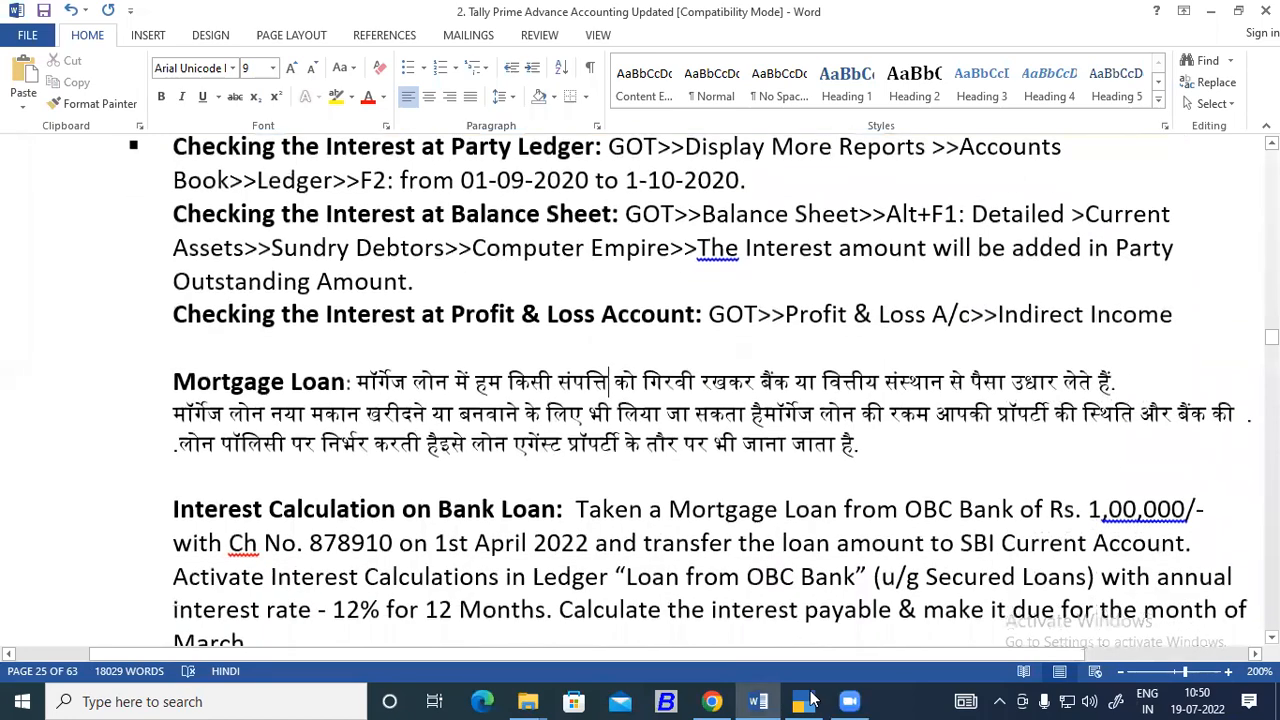
Switch back to TallyPrime and set Show more configurations to Yes in the receipt voucher's configuration.
left_click(805, 700)
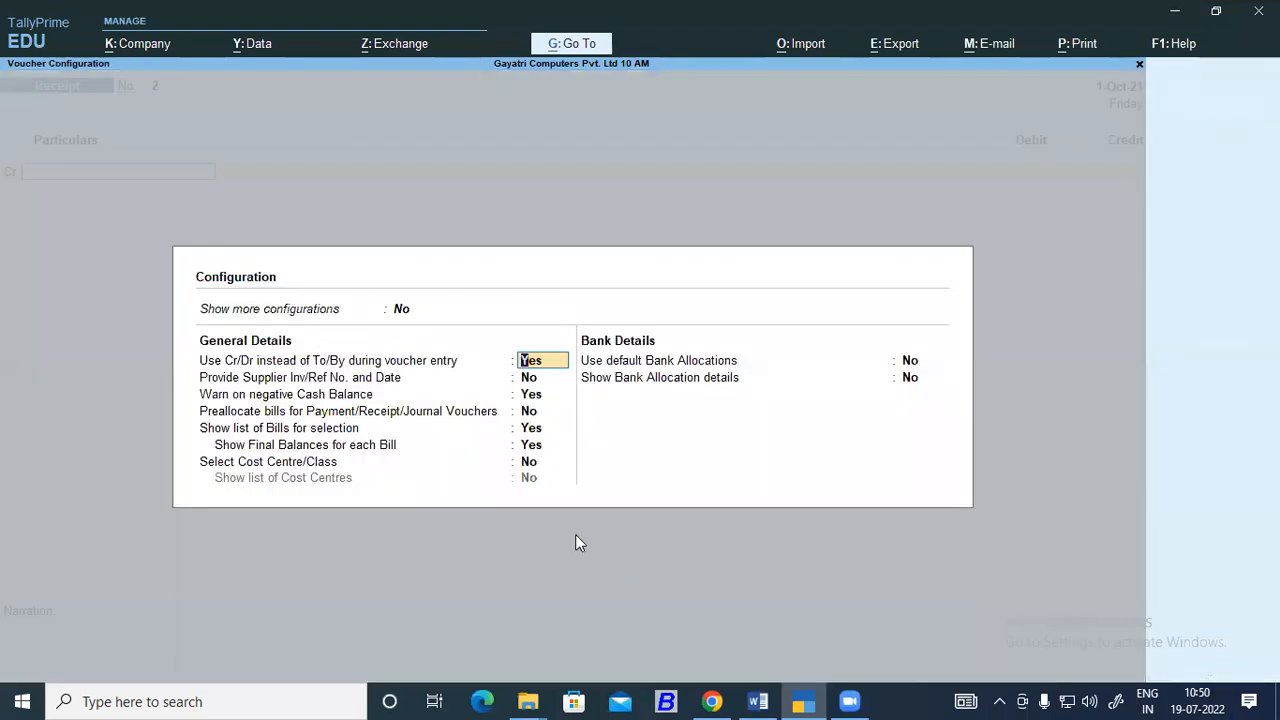
left_click(403, 314)
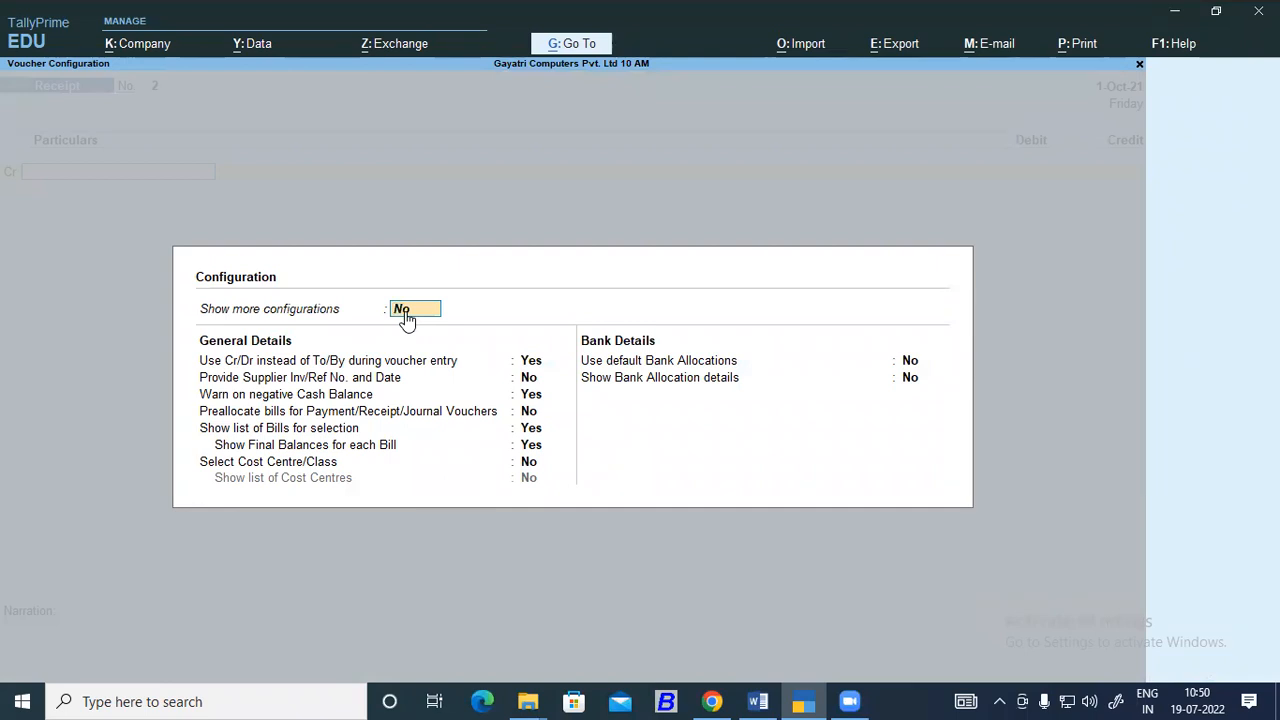
type("y")
key("Return")
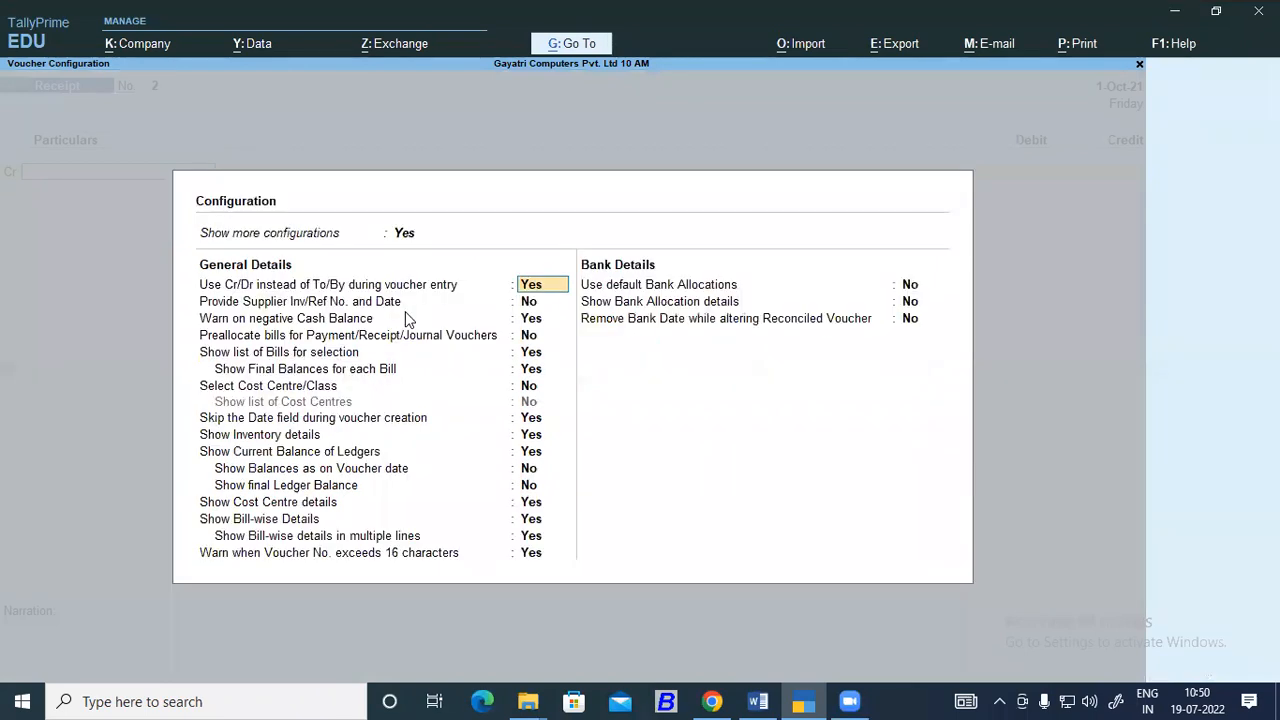
Review the general and bank options in the receipt voucher's configuration and accept them without changes.
key("Return")
key("Return")
key("Return")
key("Return")
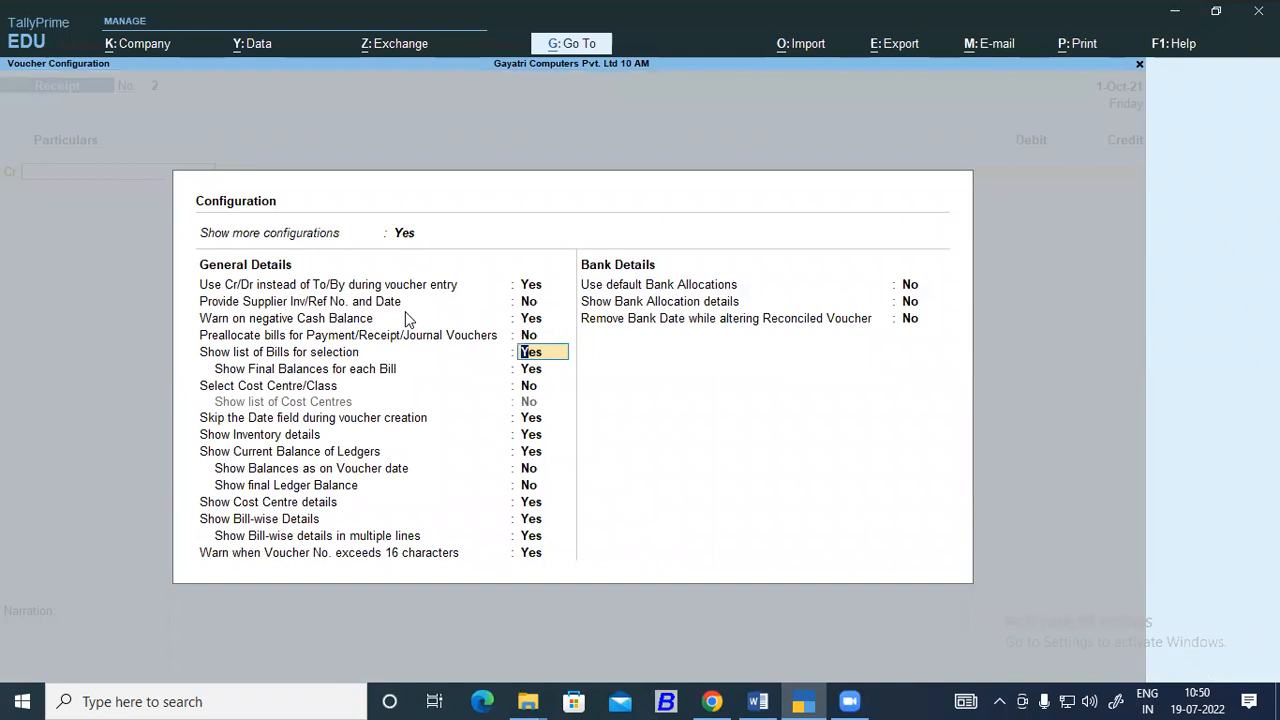
key("Return")
key("Return")
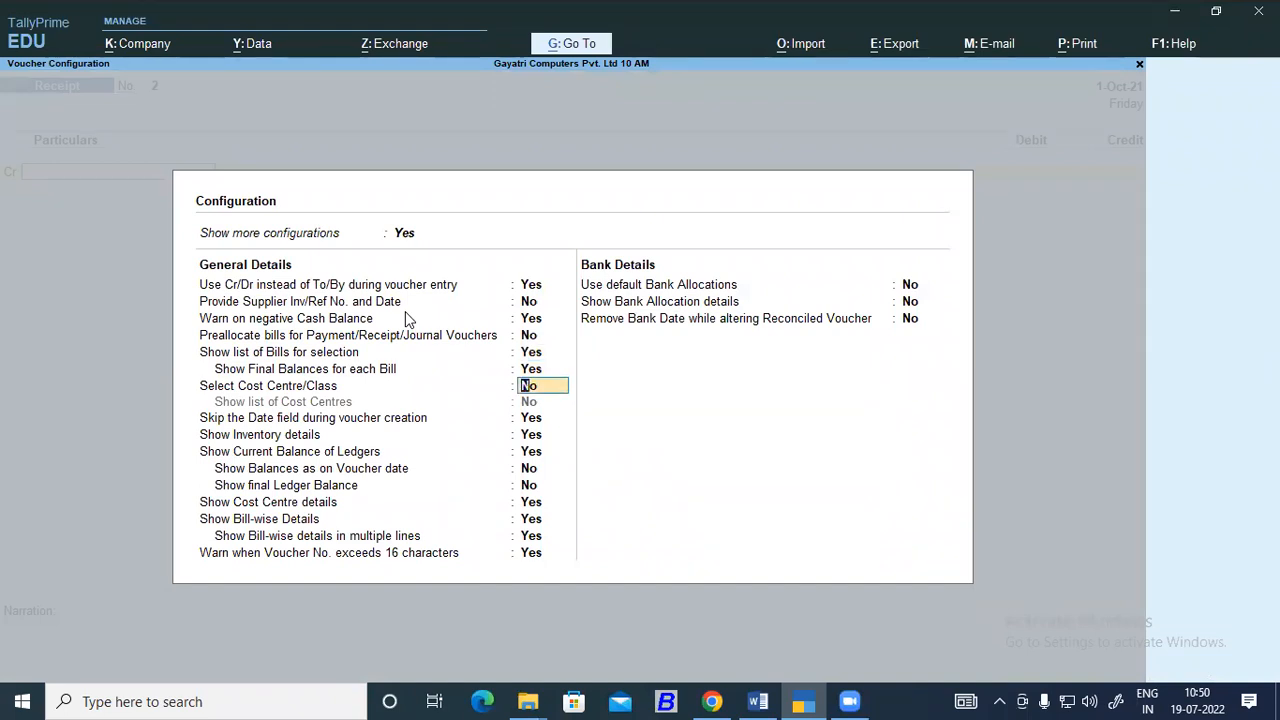
key("Return")
key("Return")
key("Return")
key("Return")
key("Return")
key("Return")
key("Return")
key("Return")
key("Return")
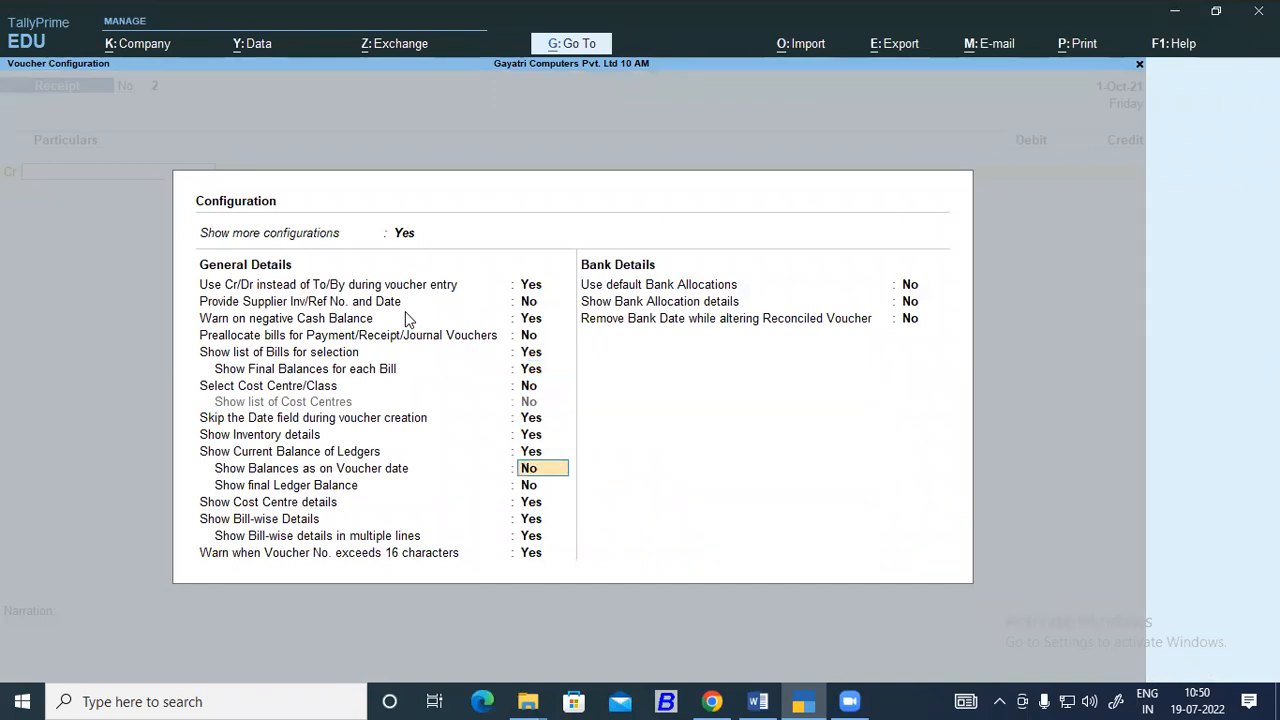
key("Return")
key("Return")
key("Return")
key("Return")
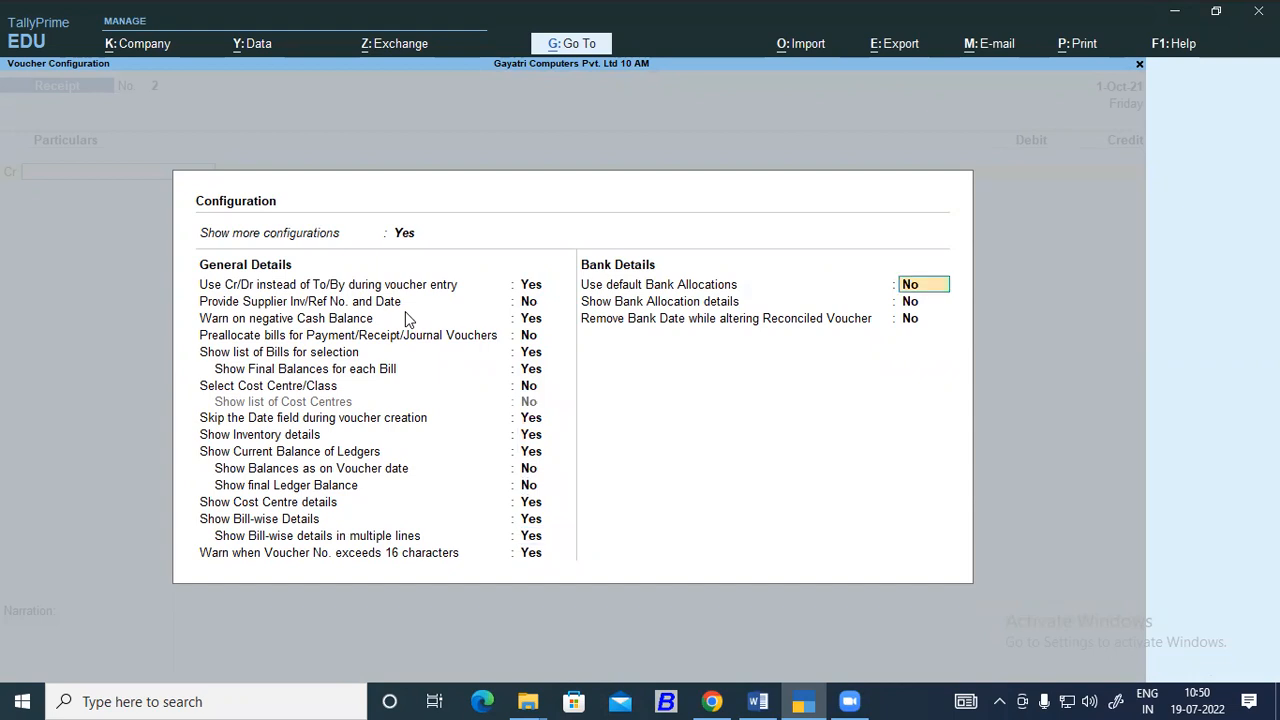
key("Return")
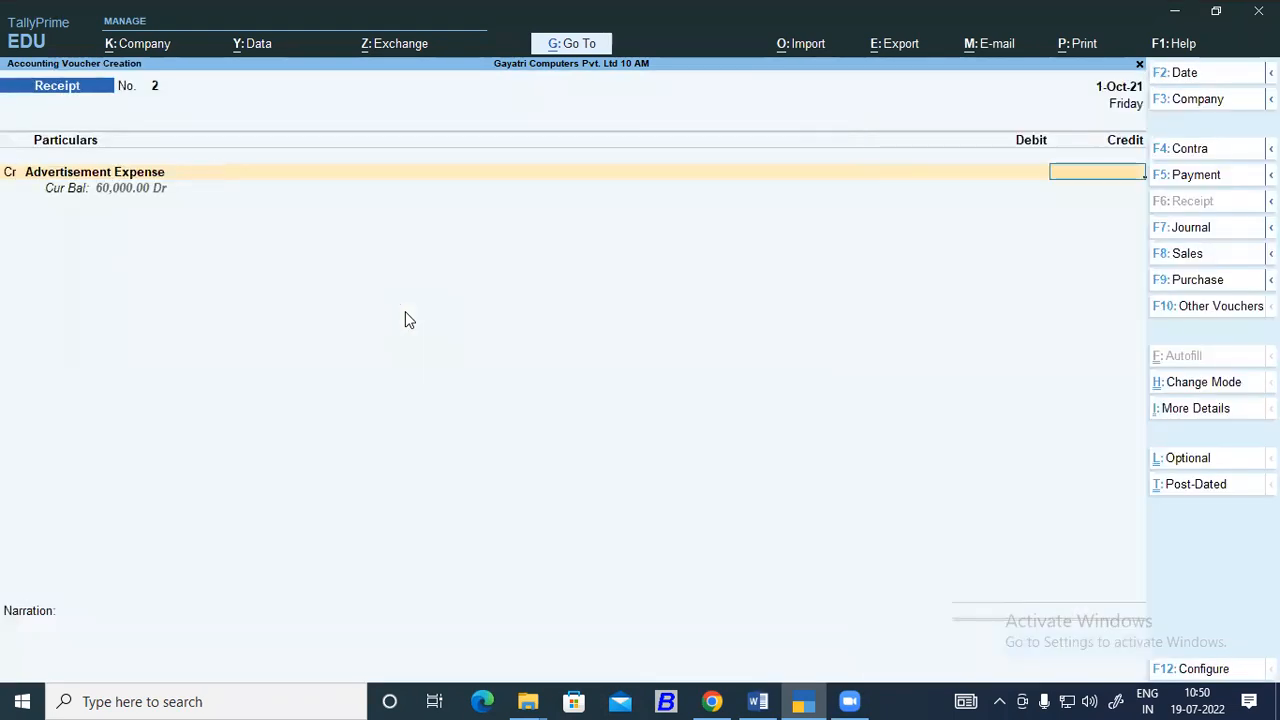
Abandon the unsaved receipt voucher and return to the Gateway of Tally.
key("Escape")
key("Escape")
key("Escape")
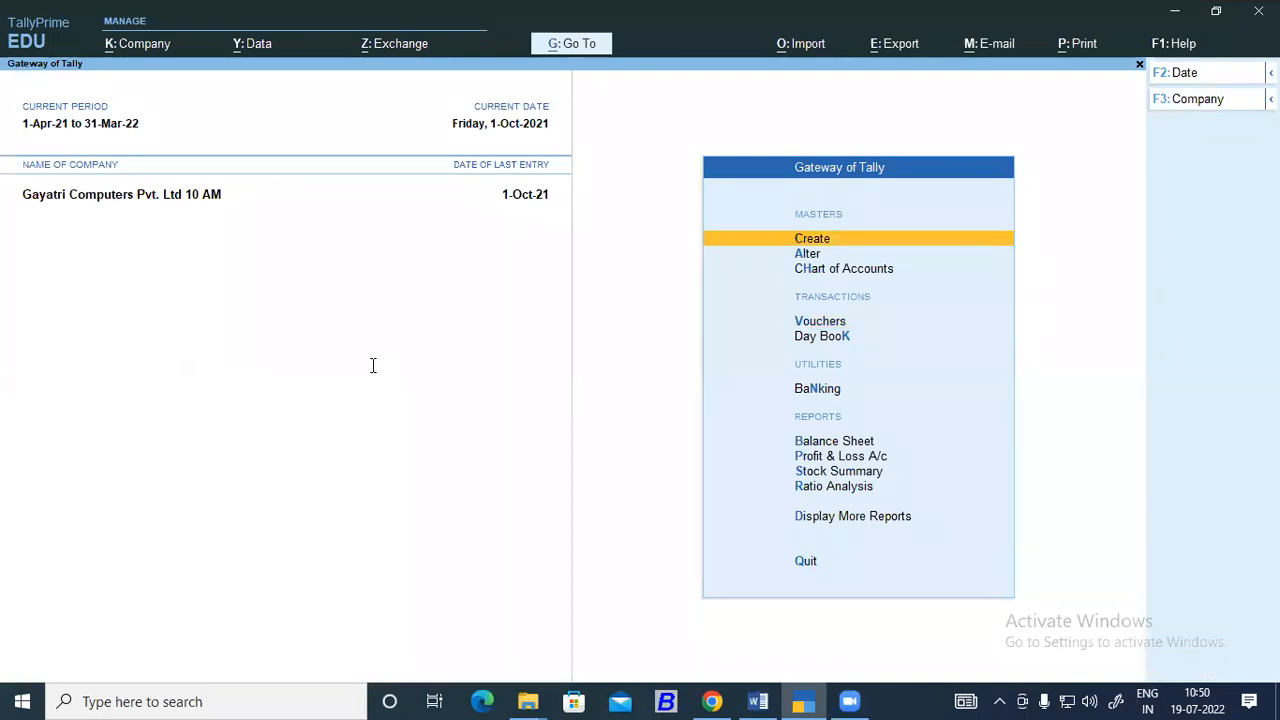
Switch to the Word notes and select the paragraphs on checking interest in the party ledger, balance sheet and profit and loss account.
key("alt+Tab")
scroll(376, 378, "down", 3)
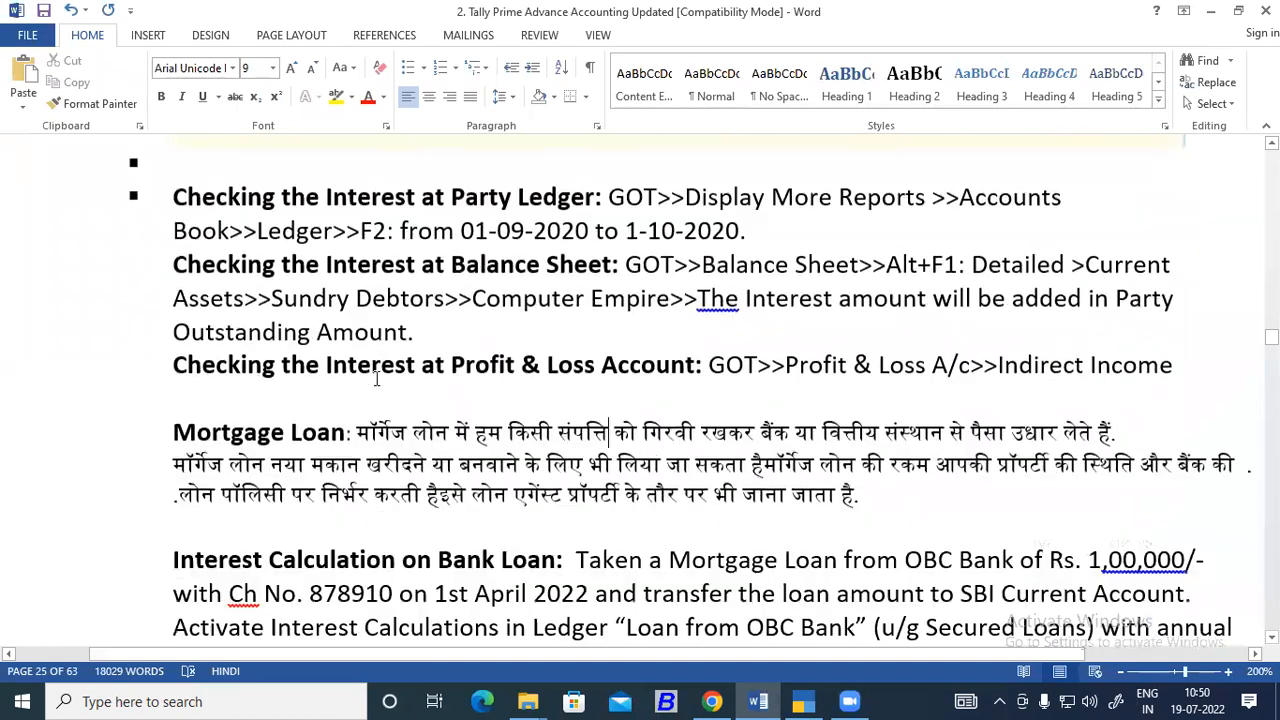
scroll(376, 378, "down", 3)
scroll(399, 375, "up", 4)
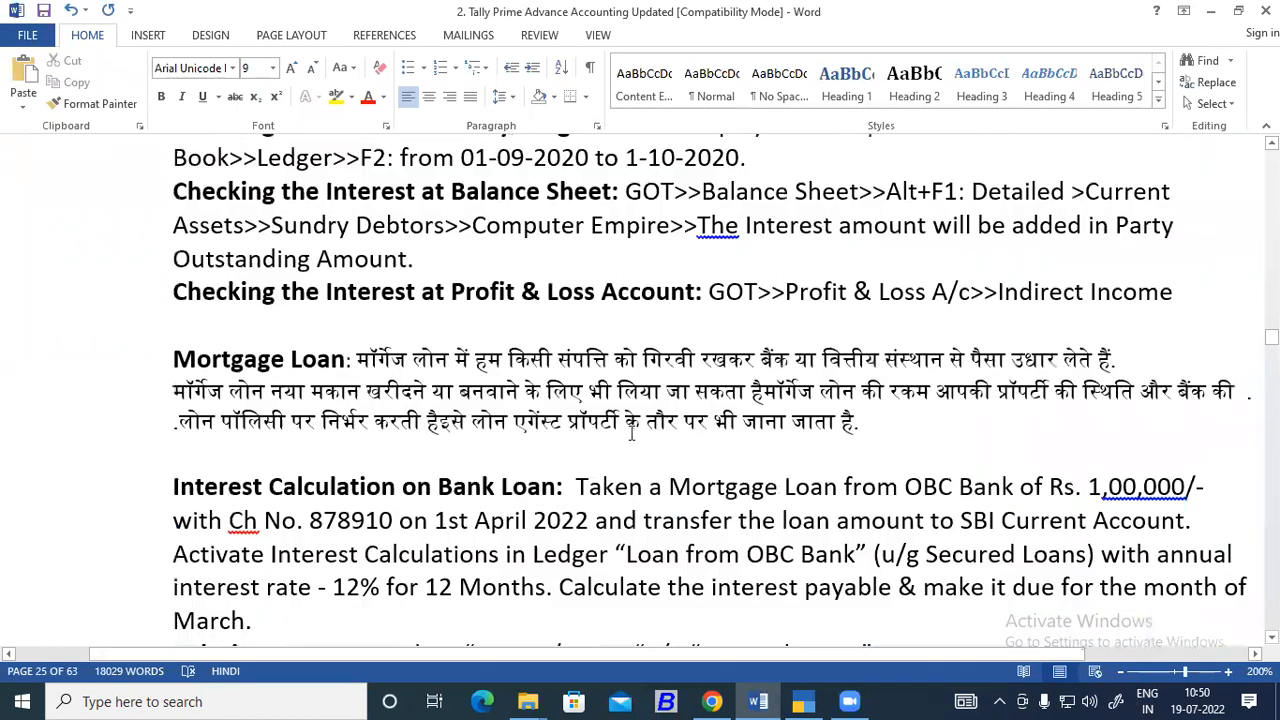
scroll(484, 378, "up", 4)
left_click_drag(1172, 494, 172, 326)
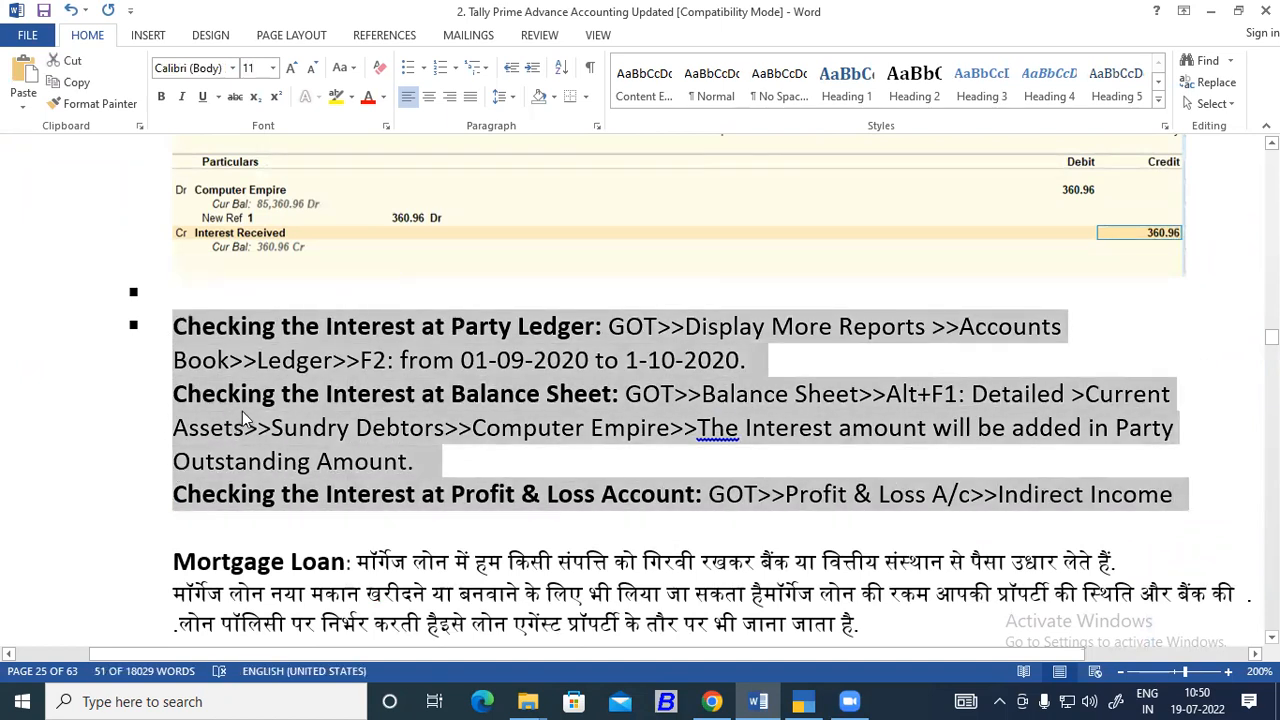
Review the notes on the interest receivable report and voucher classes, and the mortgage loan and bank loan interest sections.
scroll(236, 418, "up", 8)
scroll(244, 403, "up", 10)
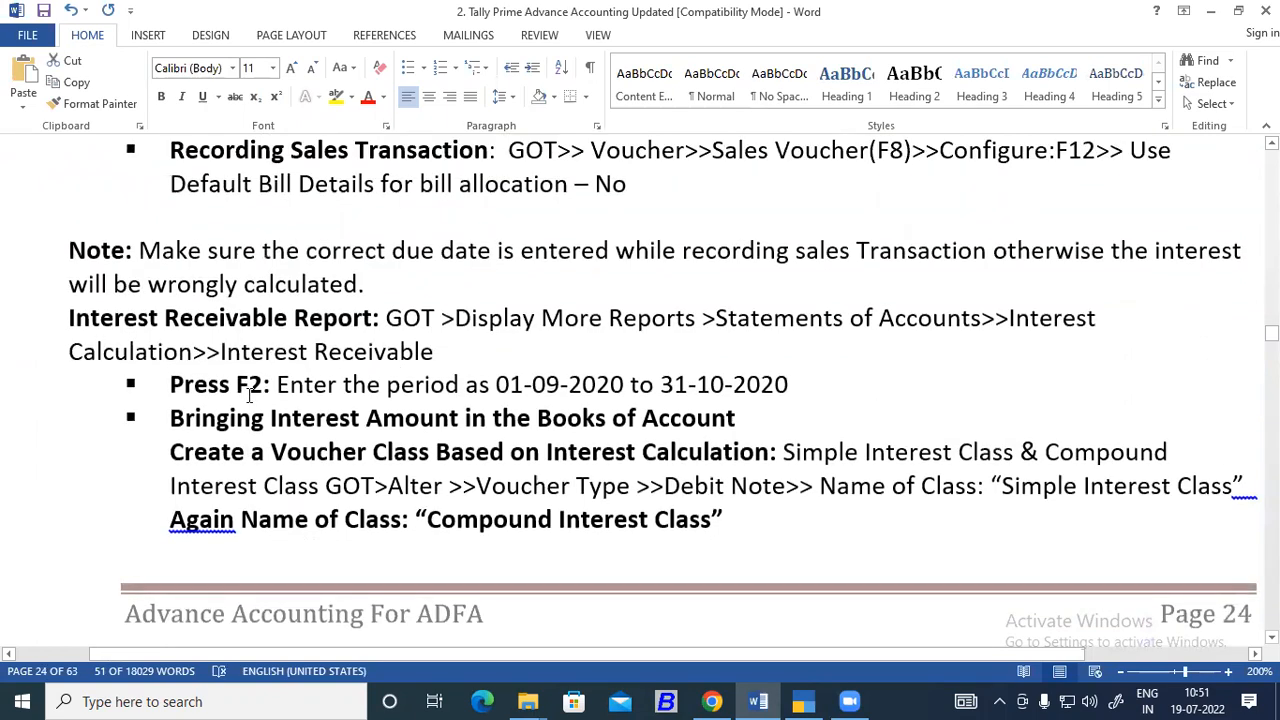
scroll(350, 442, "down", 15)
scroll(350, 442, "down", 8)
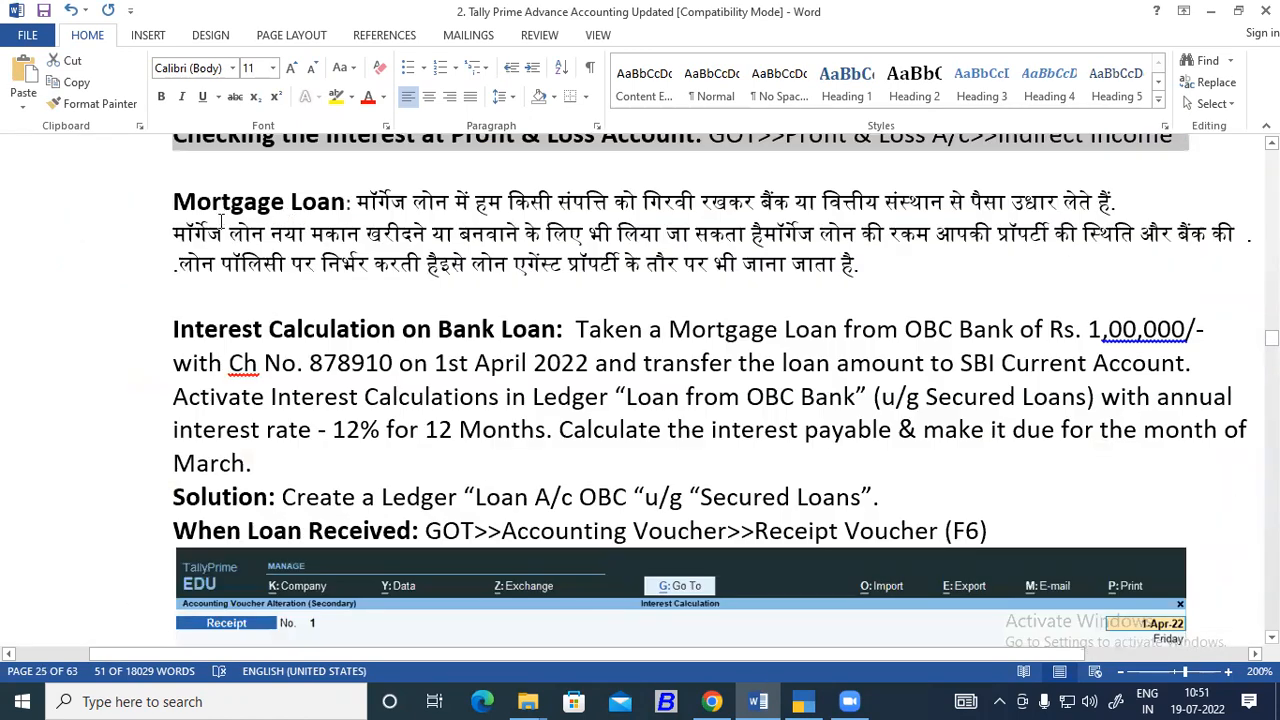